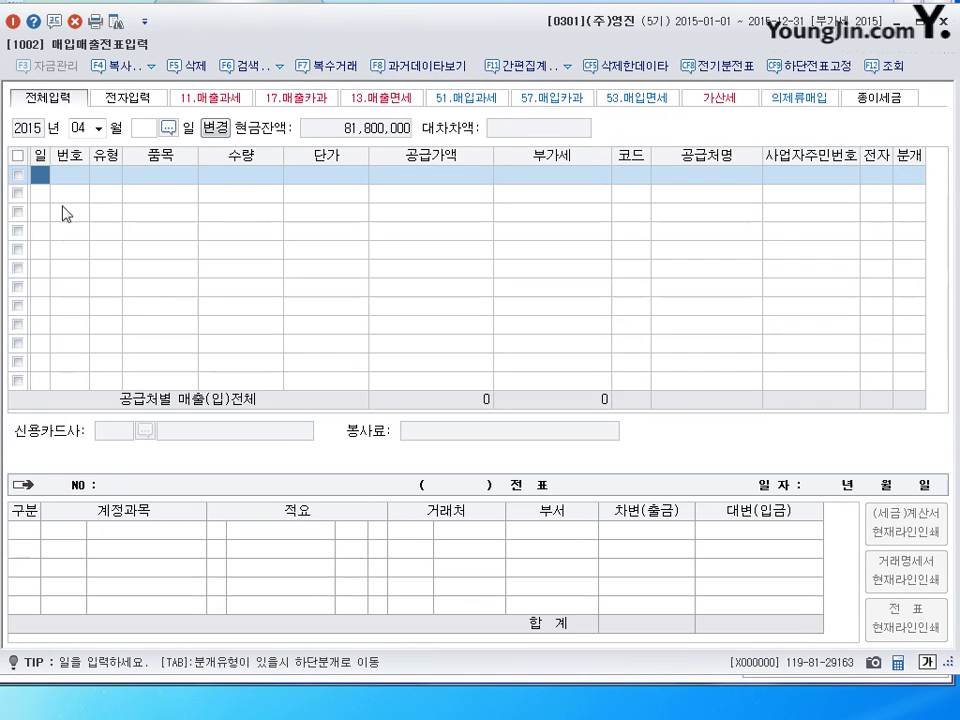
Date the first April purchase voucher row as day 1, ready for its VAT type
{"action": "left_click", "coordinate": [41, 175]}
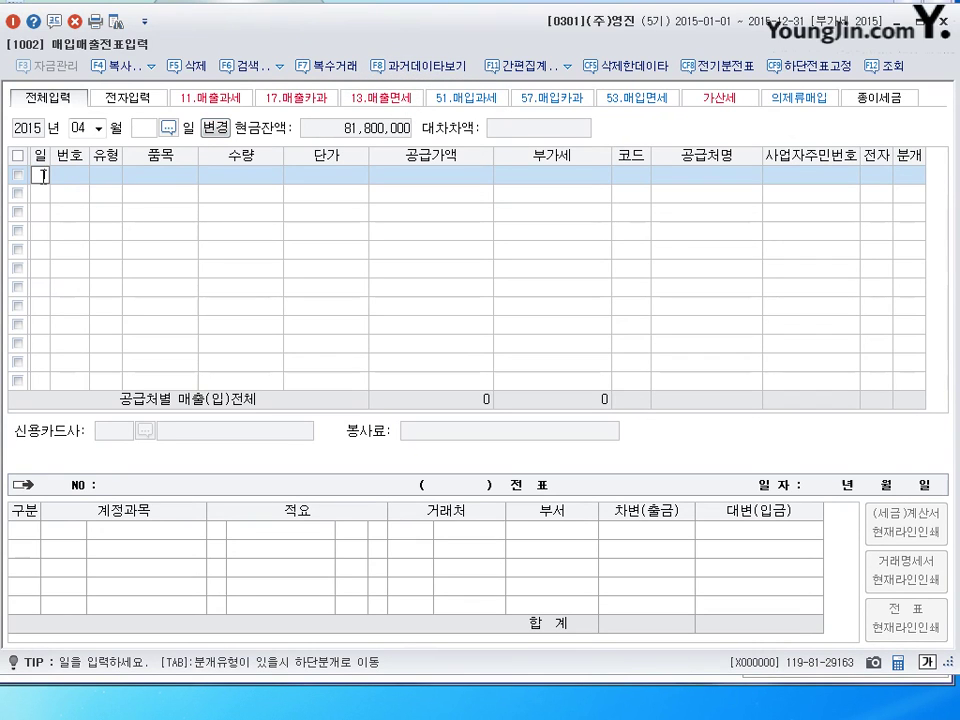
{"action": "key", "text": "Return"}
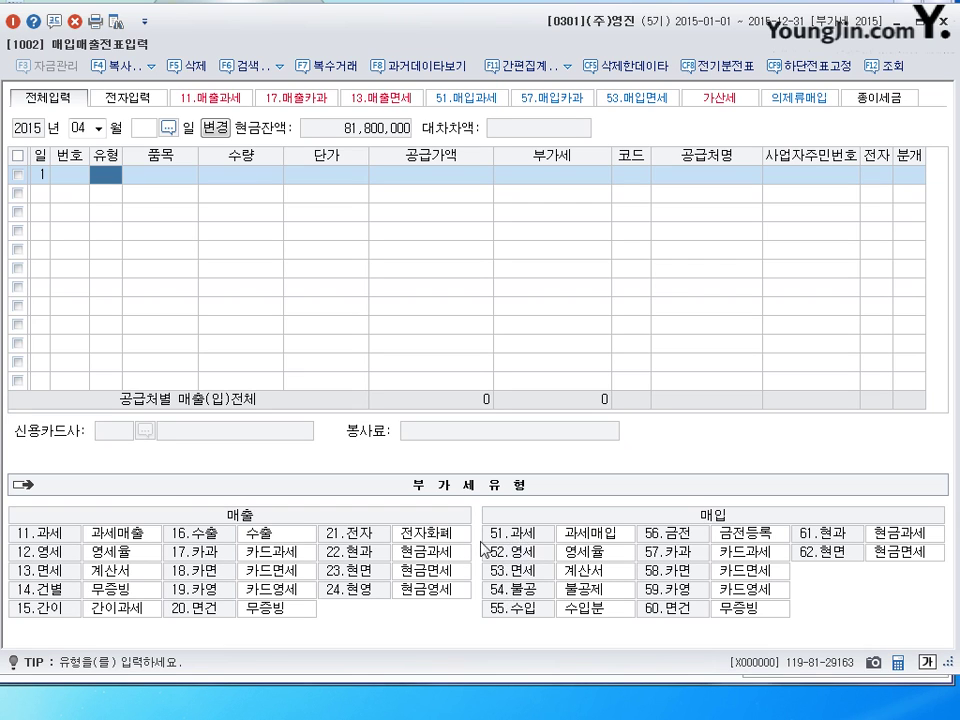
Enter row 1 as type 51 과세 원재료, quantity 200 at unit price 15,000
{"action": "type", "text": "51"}
{"action": "key", "text": "Return"}
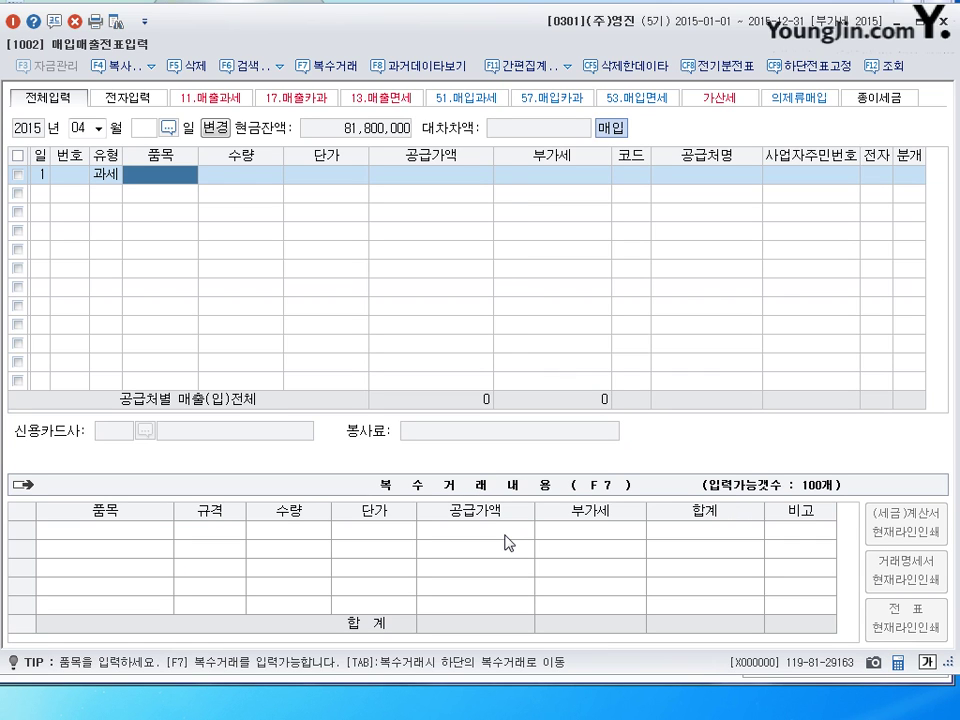
{"action": "type", "text": "원"}
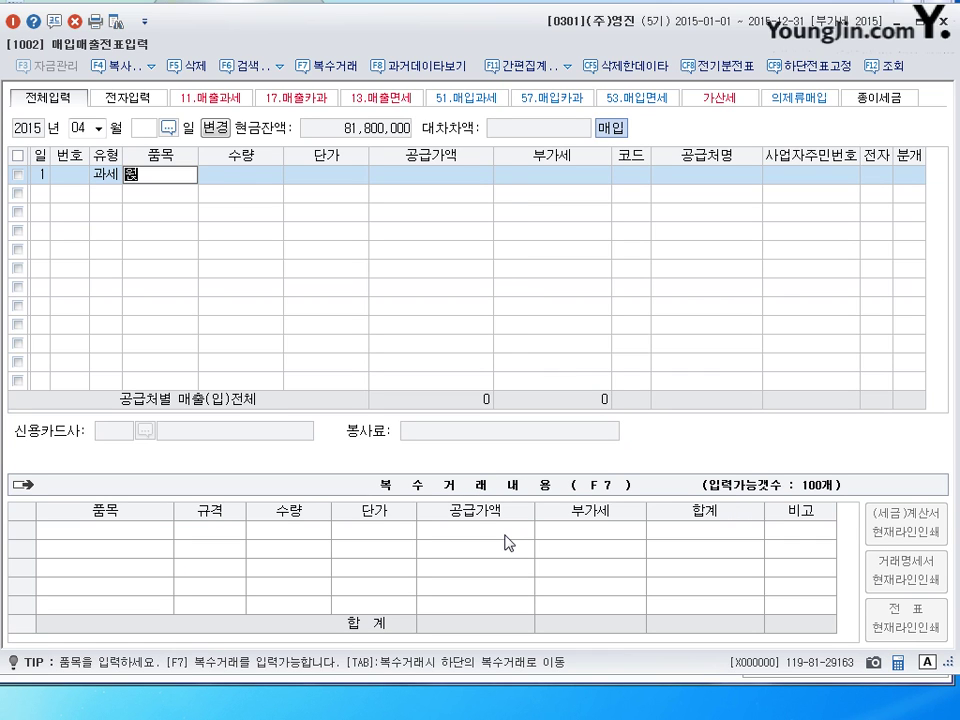
{"action": "type", "text": "재료"}
{"action": "key", "text": "Return"}
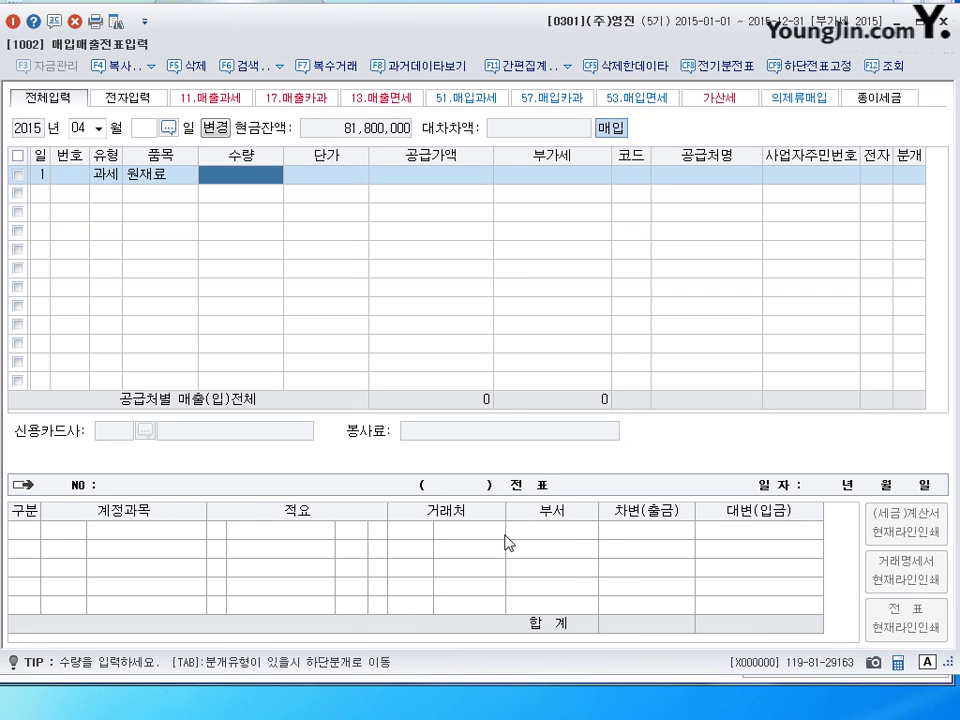
{"action": "type", "text": "200"}
{"action": "key", "text": "Return"}
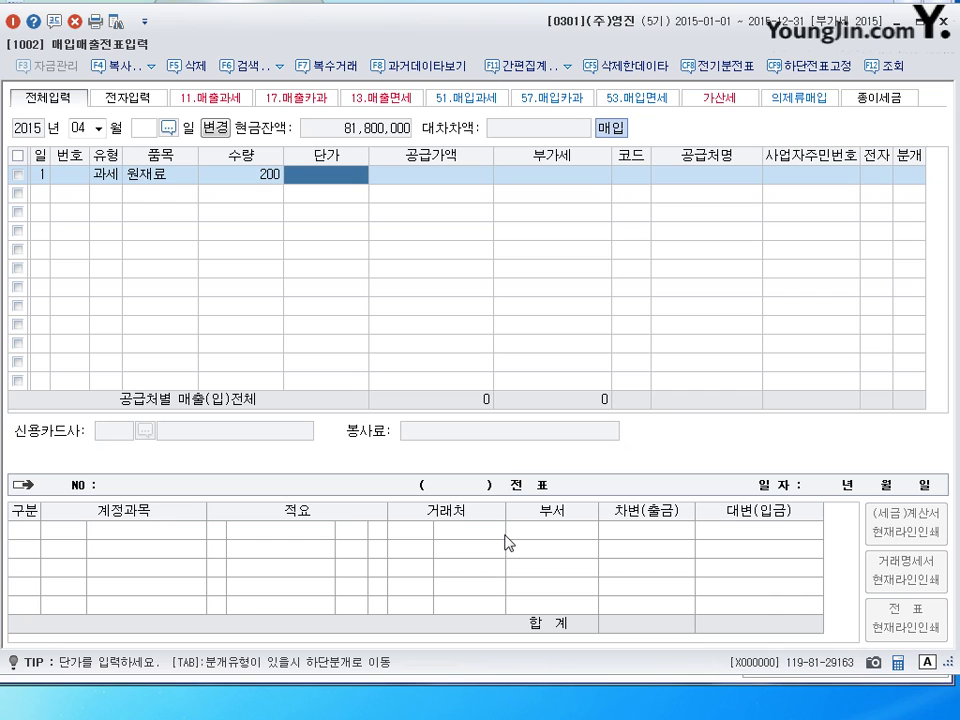
{"action": "type", "text": "150000"}
{"action": "key", "text": "Return"}
{"action": "key", "text": "Return"}
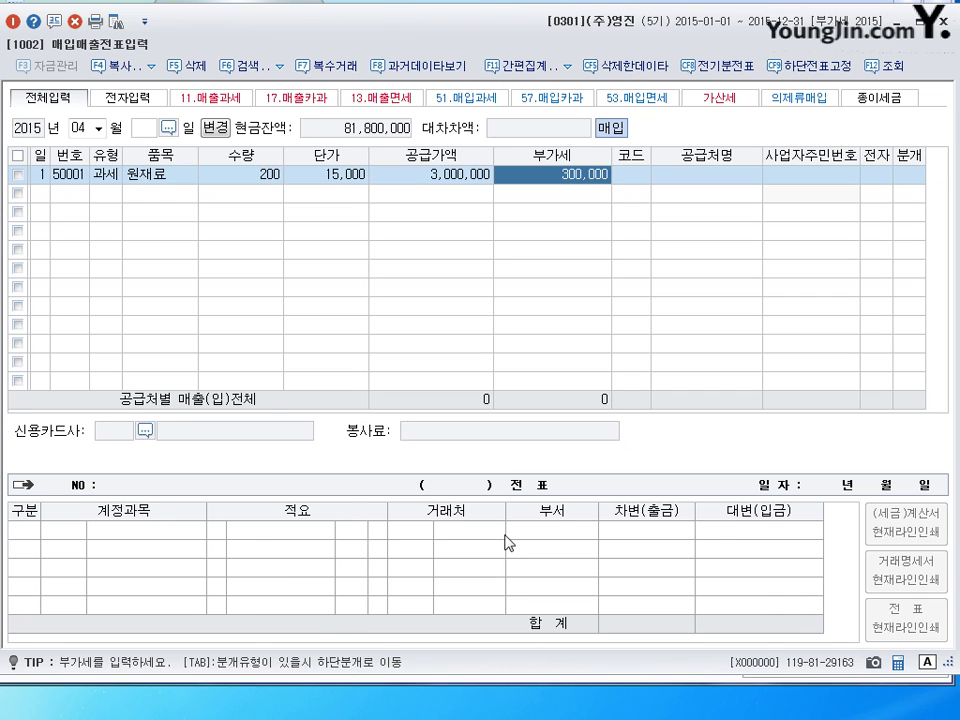
{"action": "key", "text": "Return"}
Set row 1's supplier to (주)상도 (00206), leaving the electronic invoice field blank
{"action": "type", "text": "상"}
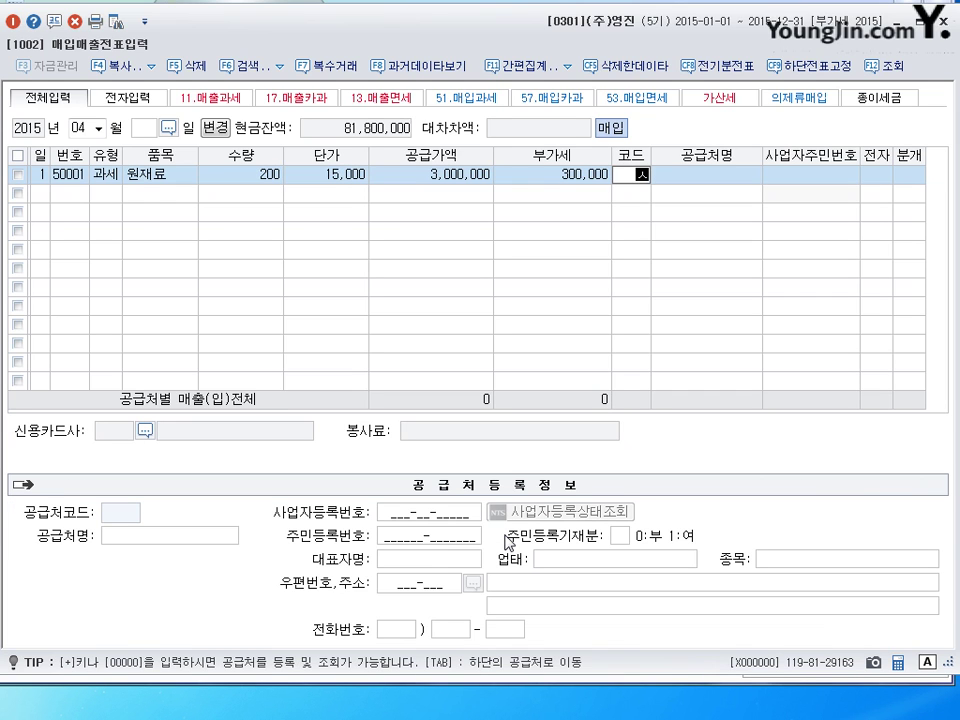
{"action": "type", "text": "도"}
{"action": "key", "text": "Return"}
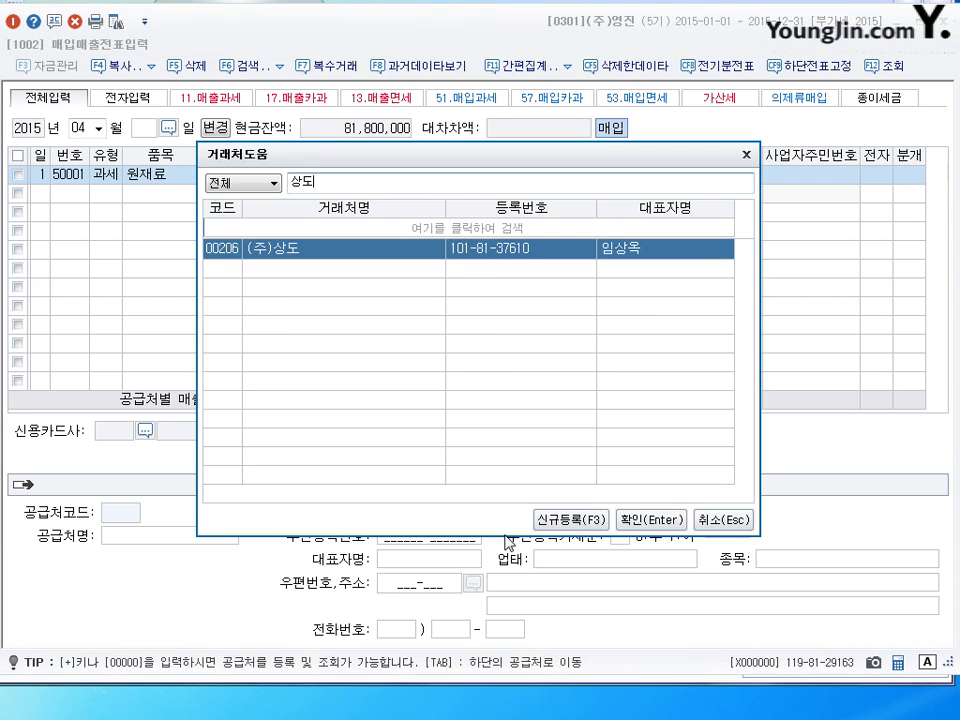
{"action": "key", "text": "Return"}
{"action": "key", "text": "Return"}
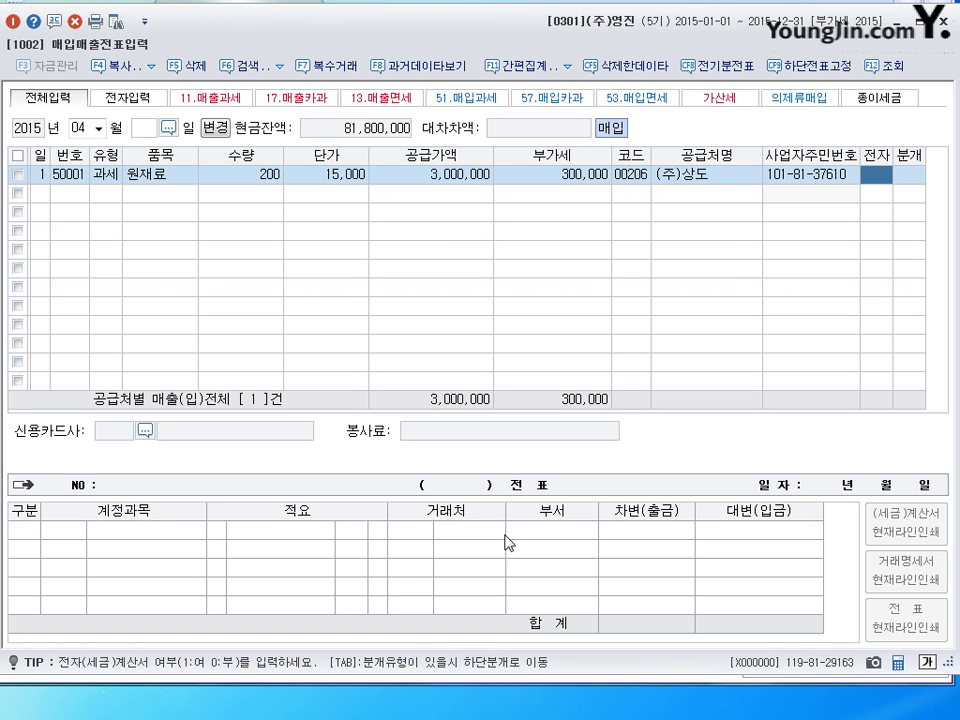
{"action": "key", "text": "Return"}
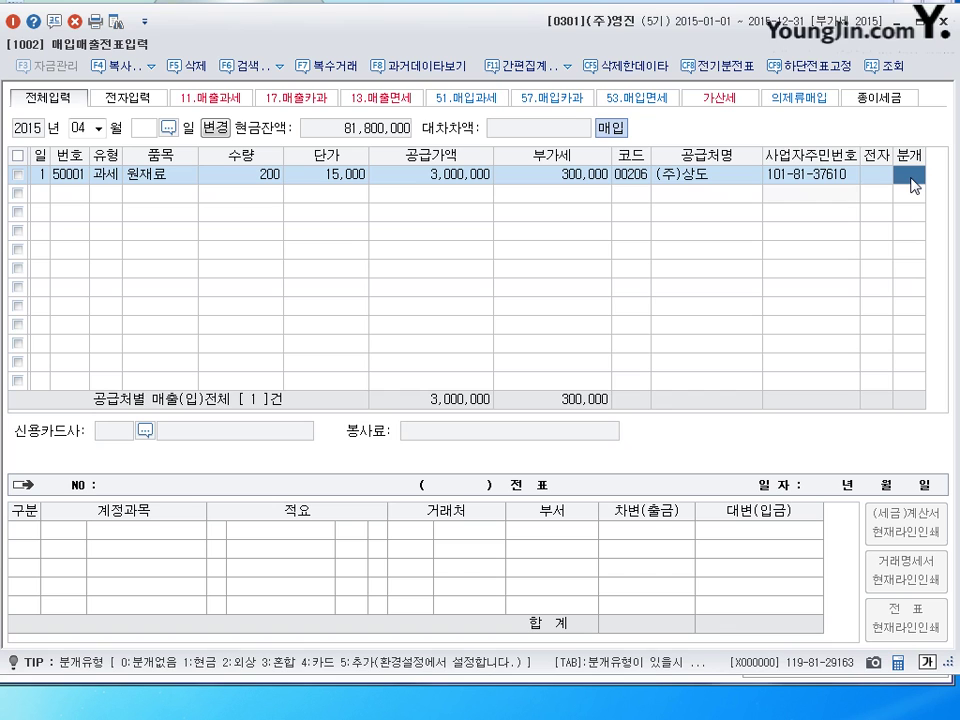
Journalise row 1 as cash (1), debiting 부가세대급금 300,000 and 원재료 3,000,000
{"action": "key", "text": "1"}
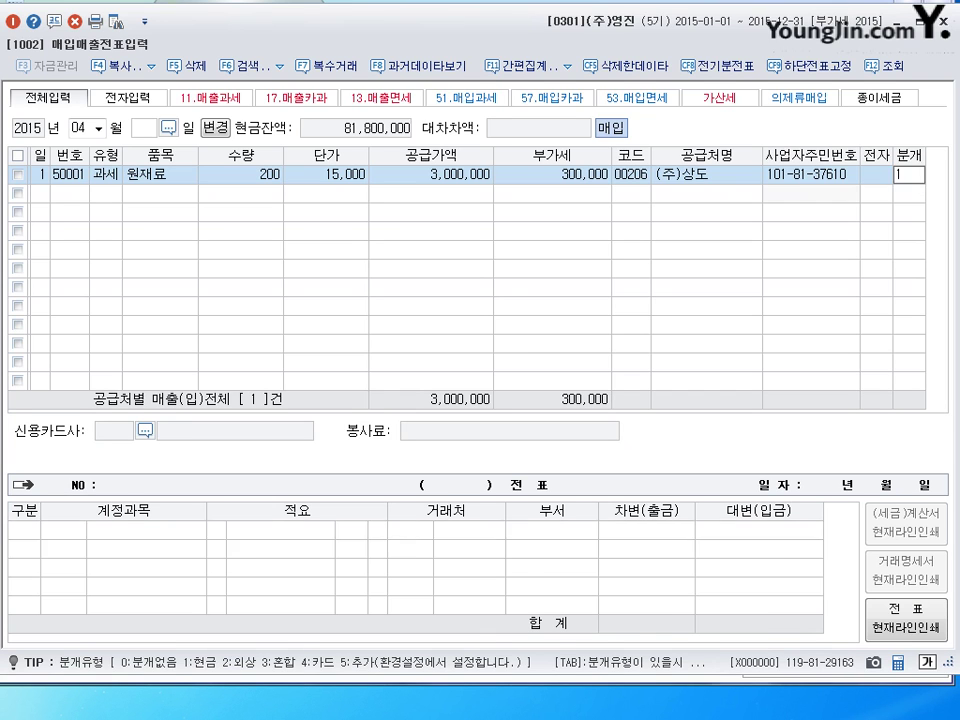
{"action": "key", "text": "Return"}
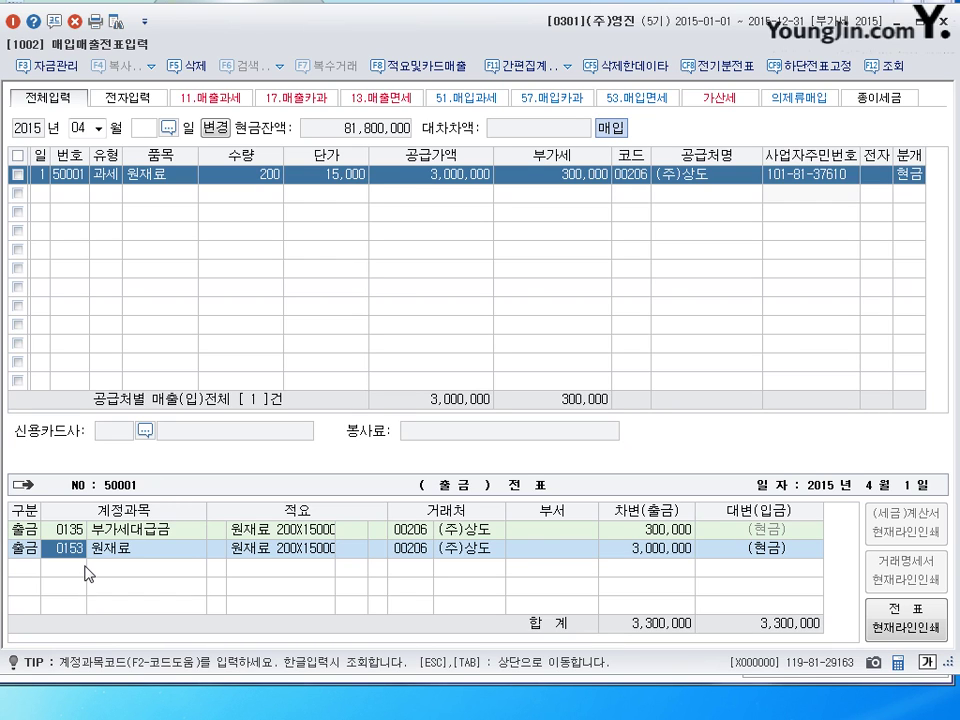
{"action": "left_click", "coordinate": [107, 176]}
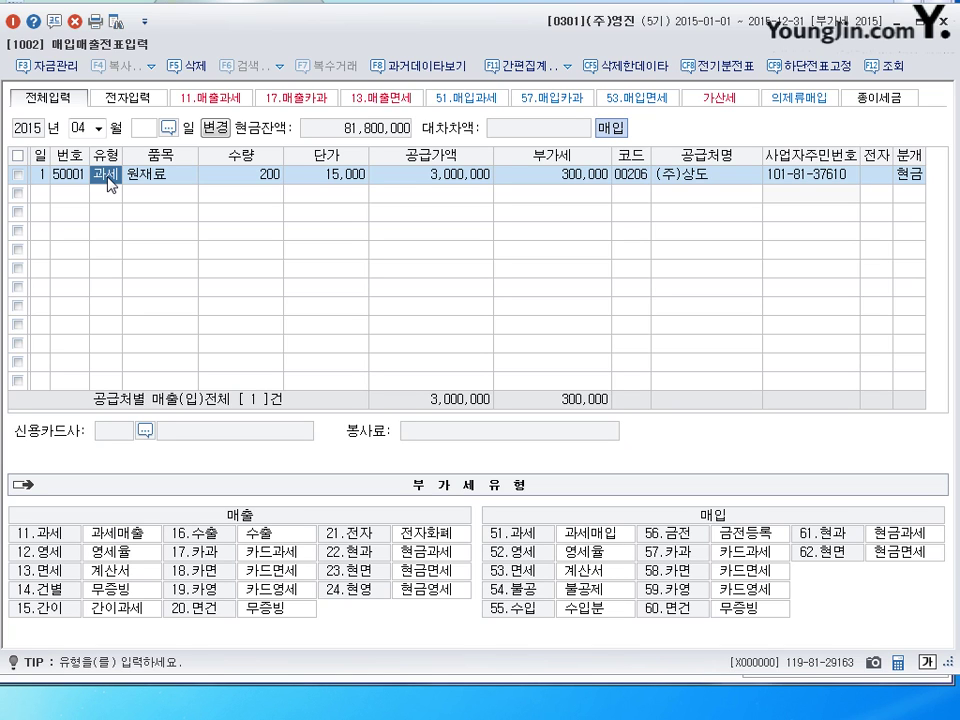
{"action": "left_click", "coordinate": [41, 193]}
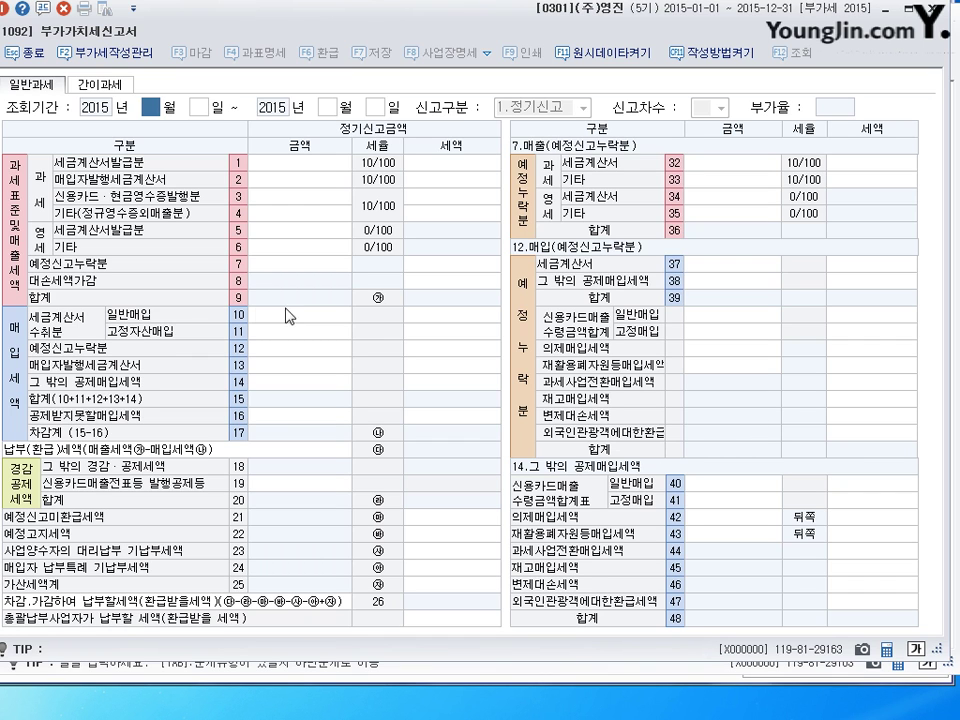
{"action": "left_click", "coordinate": [886, 13]}
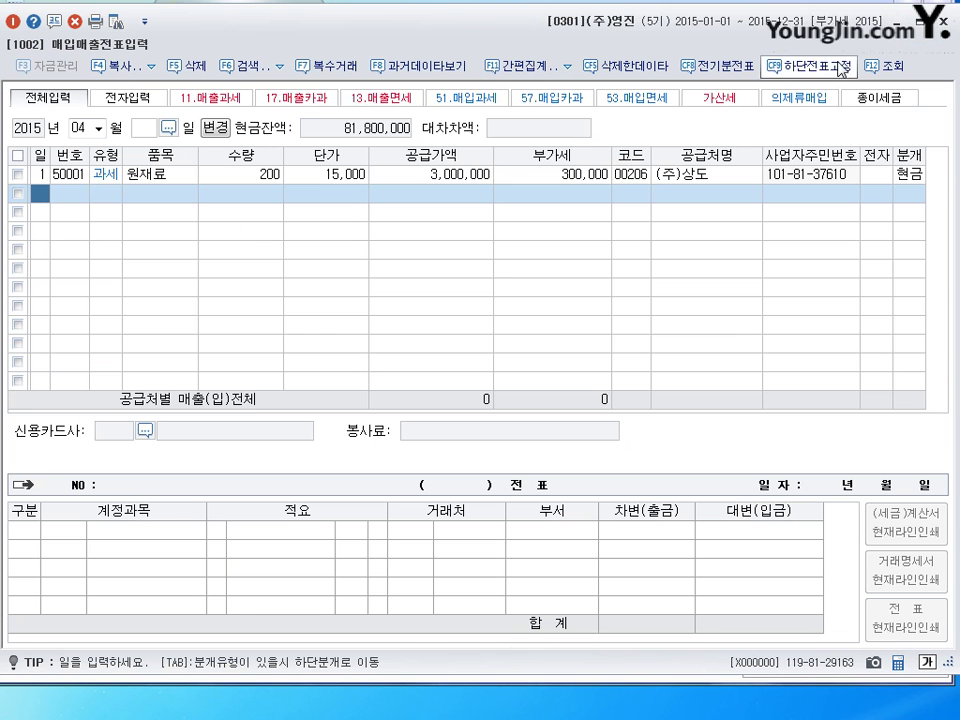
Date row 2 as day 2 and give it VAT type 51 과세
{"action": "type", "text": "2"}
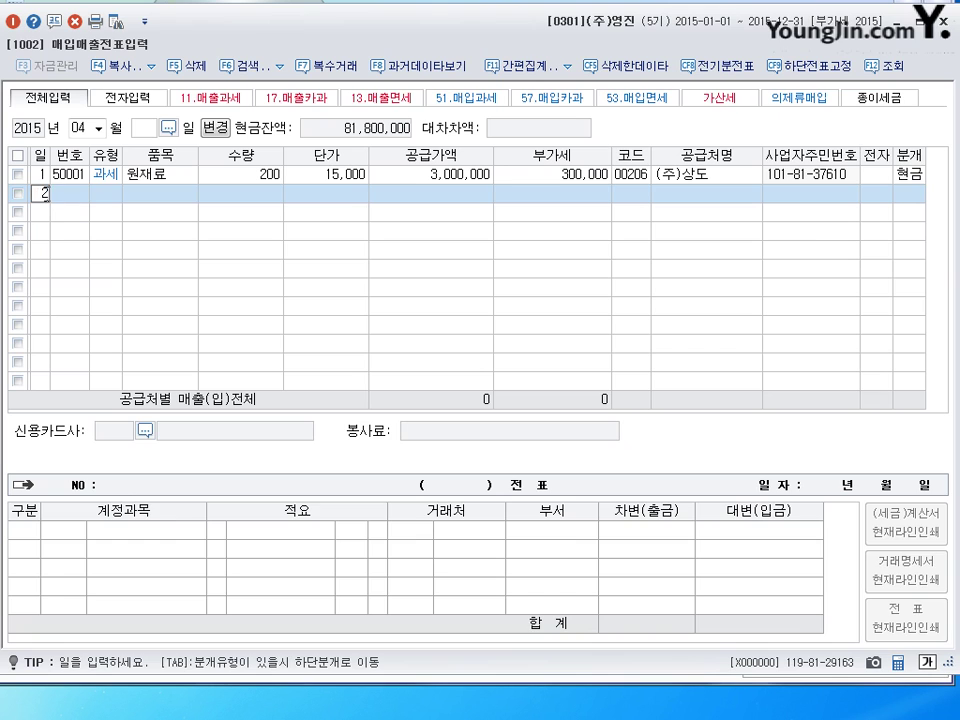
{"action": "key", "text": "Return"}
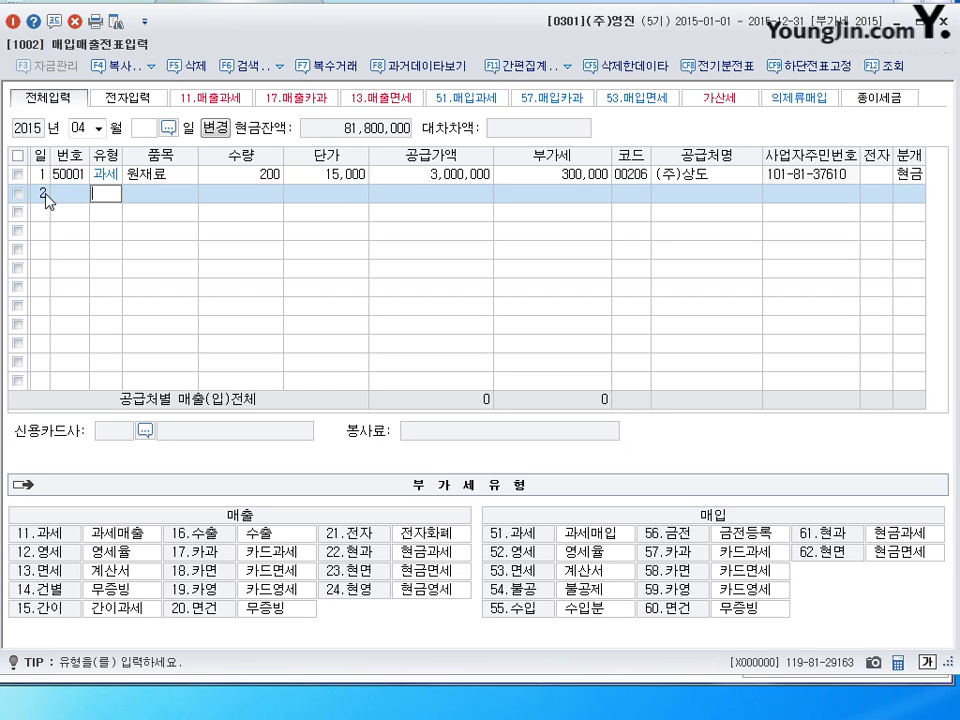
{"action": "type", "text": "51"}
{"action": "key", "text": "Return"}
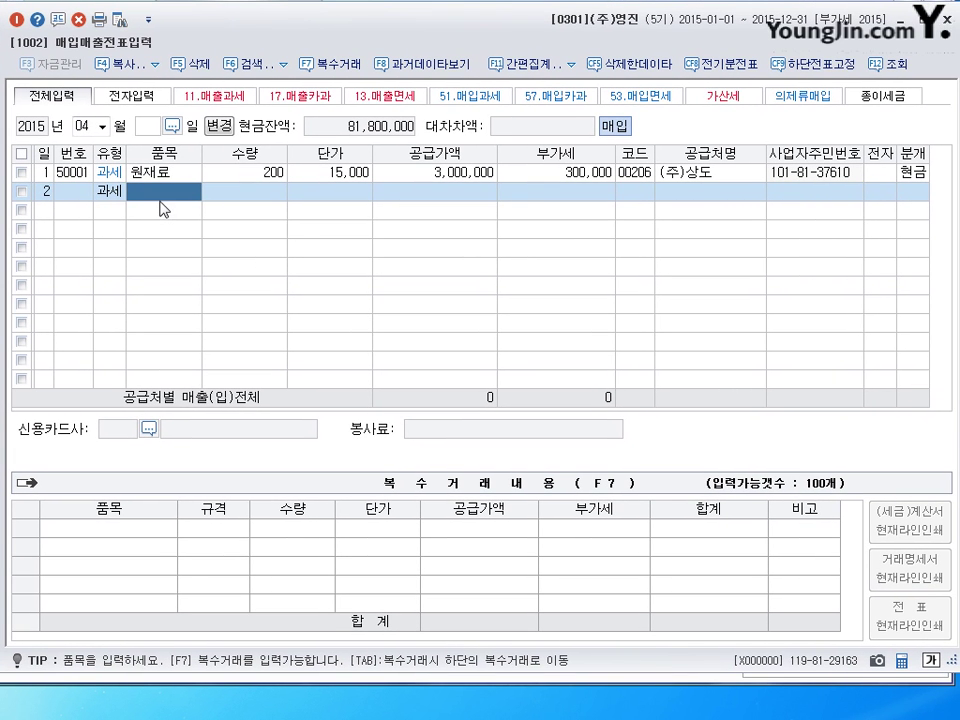
In 복수거래, add the item P상품: 1,000 units at 30,000
{"action": "left_click", "coordinate": [318, 66]}
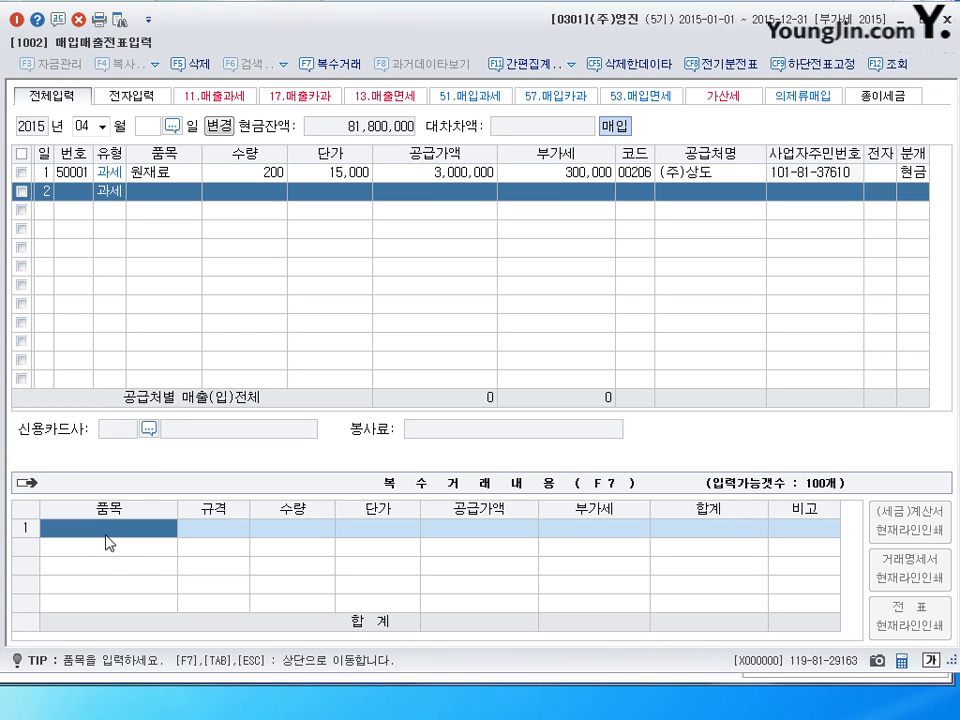
{"action": "key", "text": "Hangul"}
{"action": "type", "text": "Pㅅㅇ"}
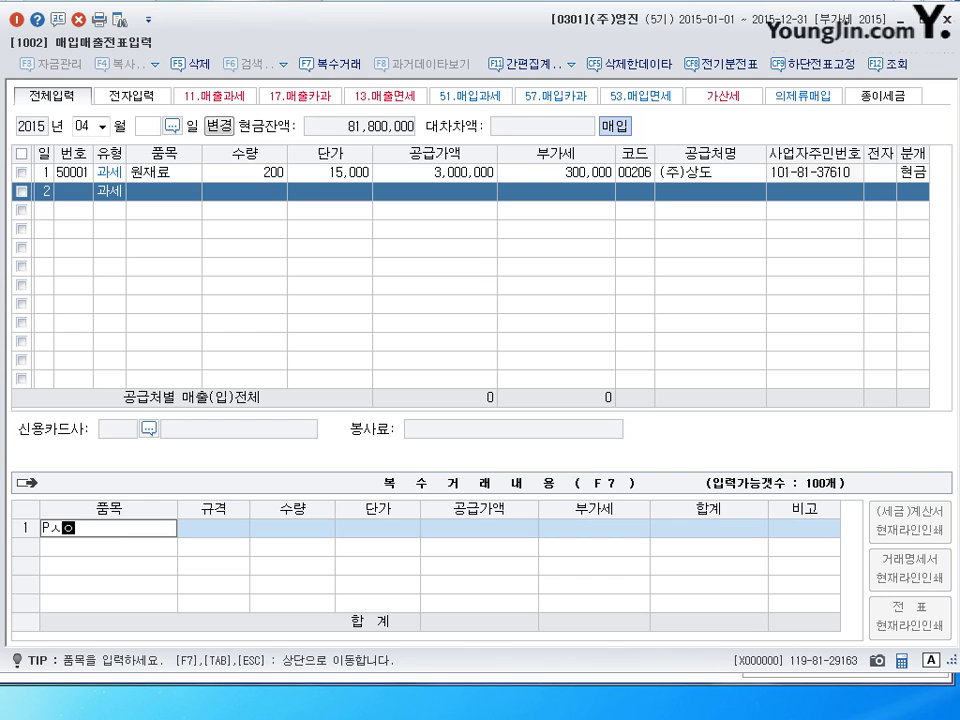
{"action": "key", "text": "BackSpace"}
{"action": "key", "text": "BackSpace"}
{"action": "type", "text": "상품"}
{"action": "key", "text": "Return"}
{"action": "key", "text": "Return"}
{"action": "type", "text": "1"}
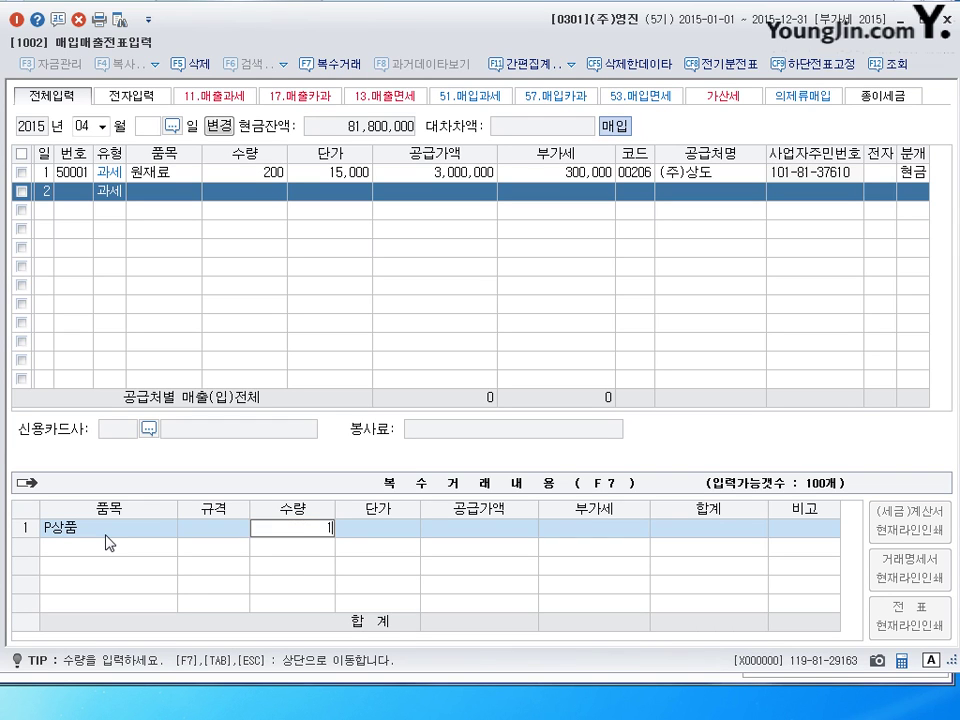
{"action": "type", "text": ",000"}
{"action": "key", "text": "Return"}
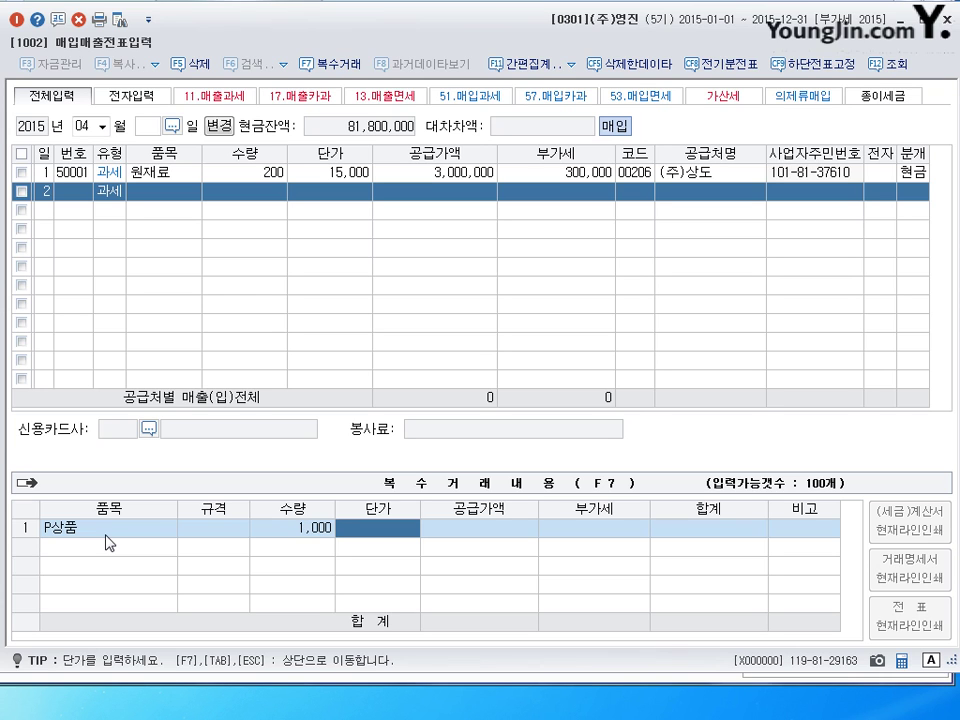
{"action": "type", "text": "30,000"}
{"action": "key", "text": "Return"}
{"action": "key", "text": "Return"}
{"action": "key", "text": "Return"}
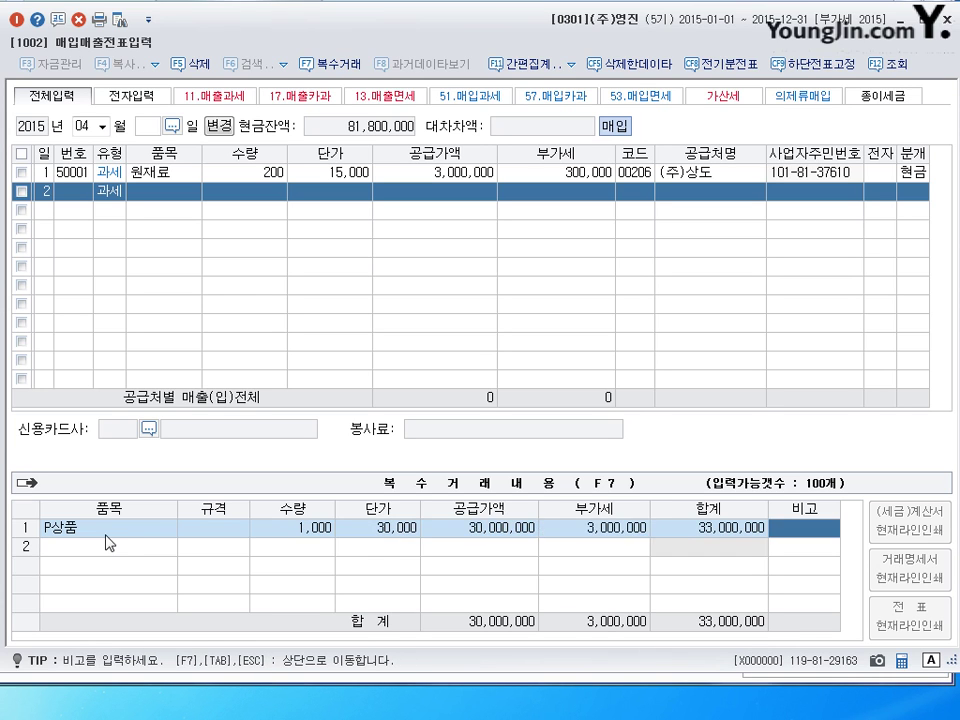
{"action": "key", "text": "Return"}
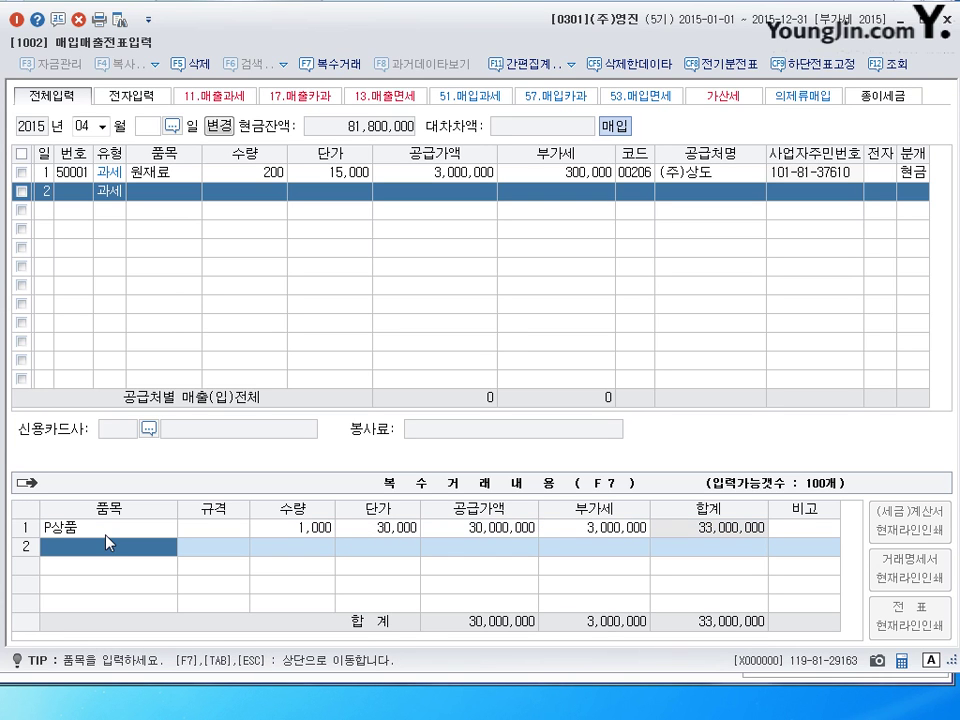
Add item Q원재료, 3,000 at 20,000, and carry the totals back to row 2
{"action": "type", "text": "Q원"}
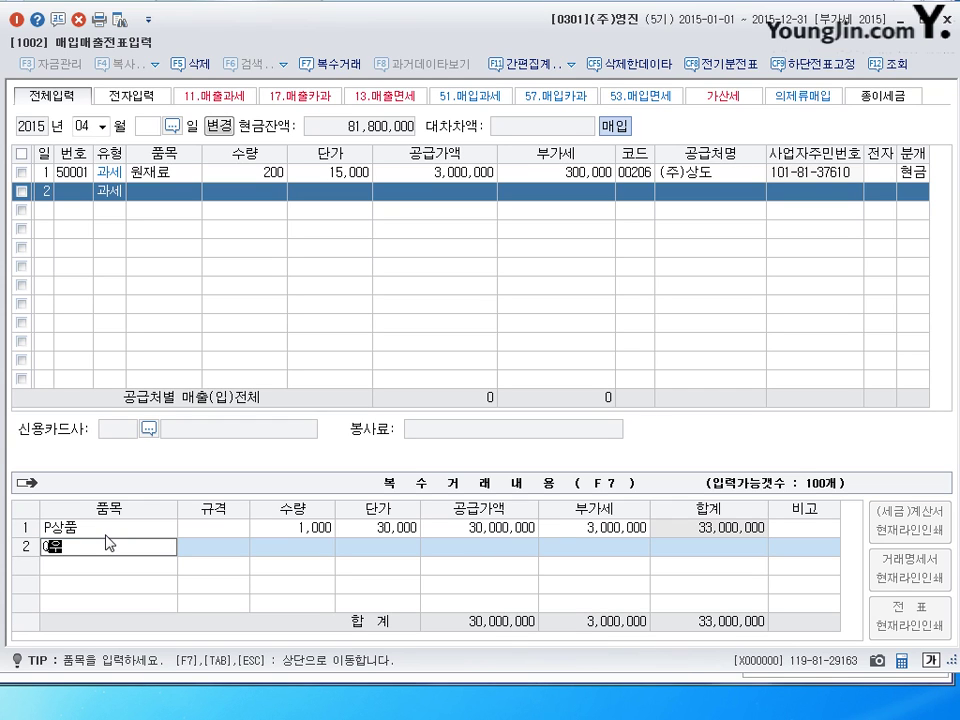
{"action": "type", "text": "재료"}
{"action": "key", "text": "Return"}
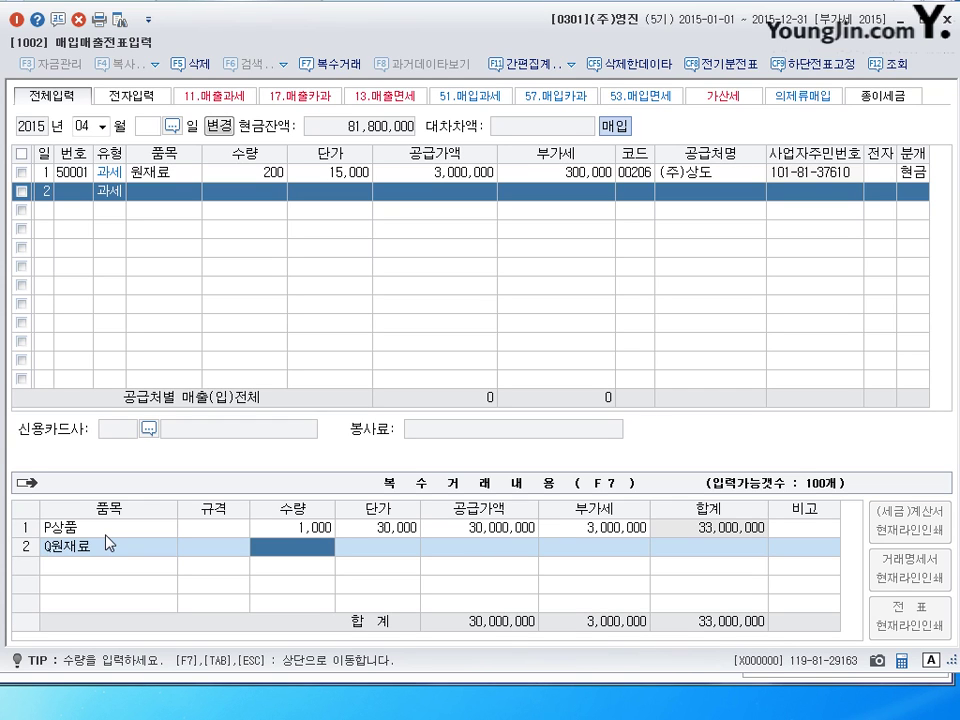
{"action": "type", "text": "3000"}
{"action": "key", "text": "Return"}
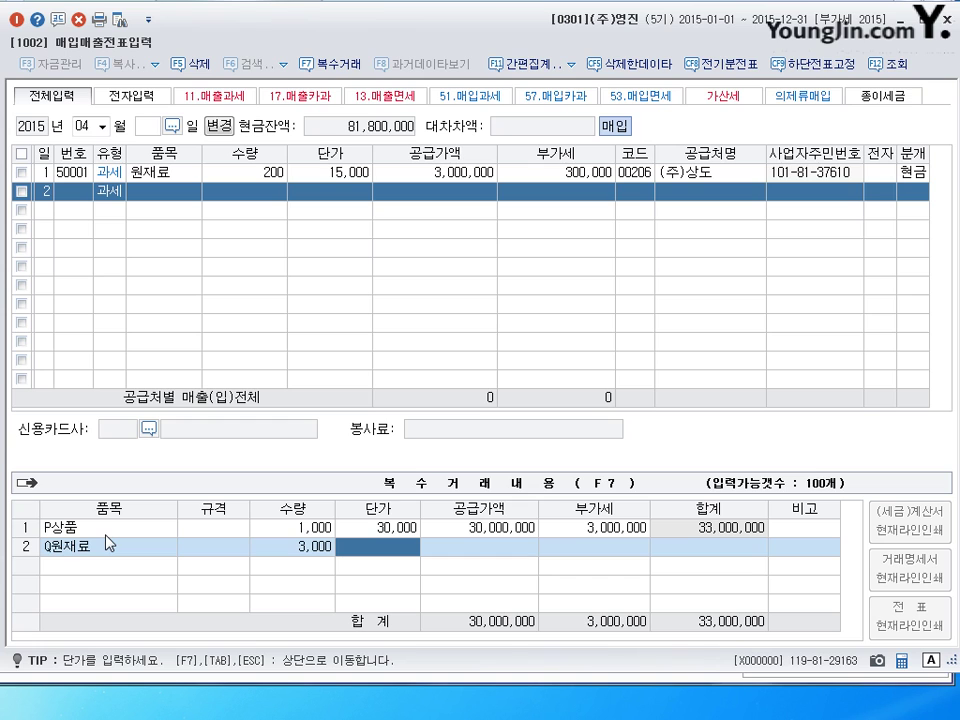
{"action": "type", "text": "200000"}
{"action": "key", "text": "Return"}
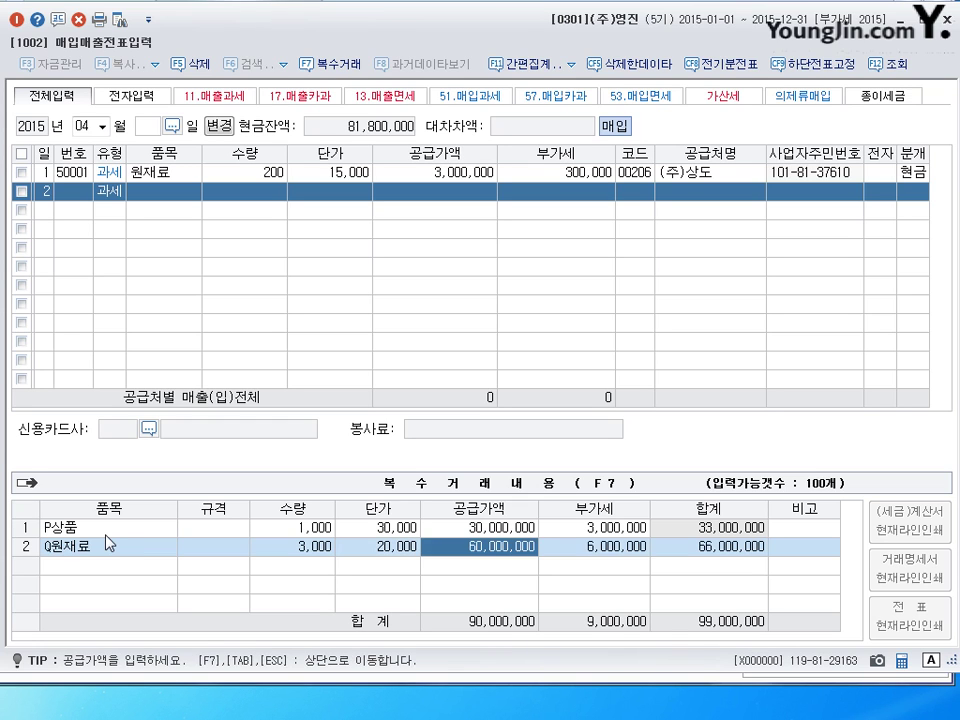
{"action": "key", "text": "Return"}
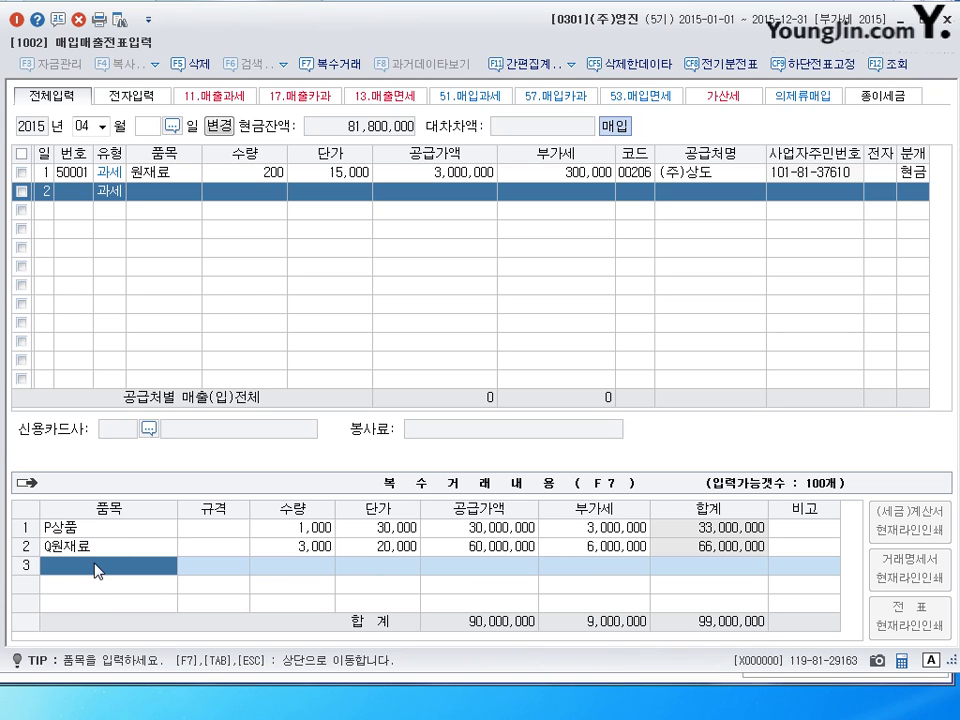
{"action": "key", "text": "Escape"}
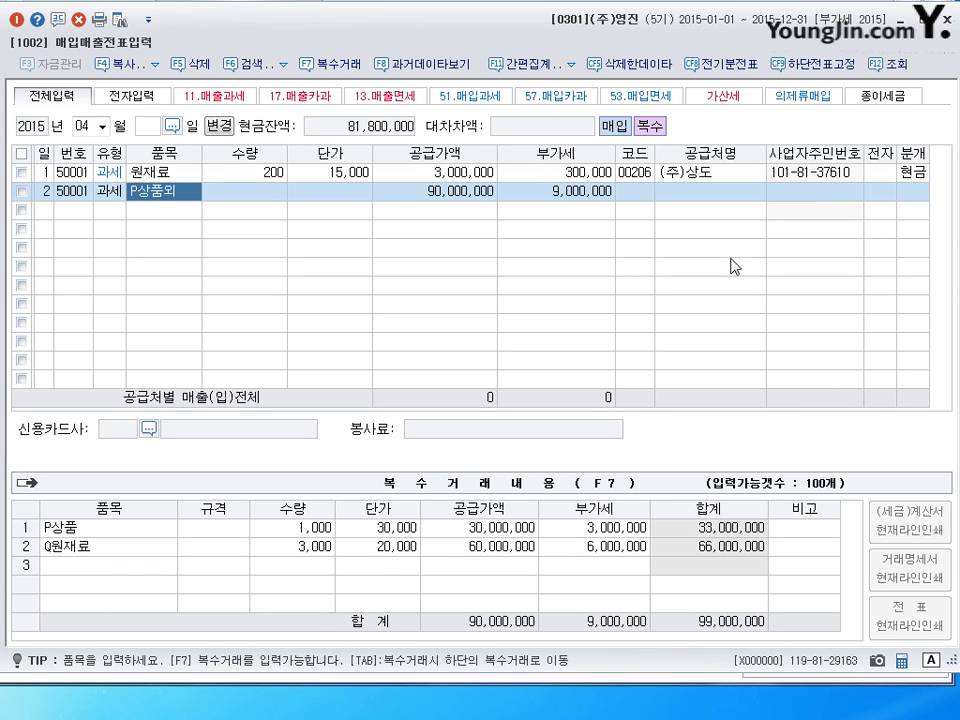
Set row 2's supplier to (주)우림
{"action": "left_click", "coordinate": [634, 192]}
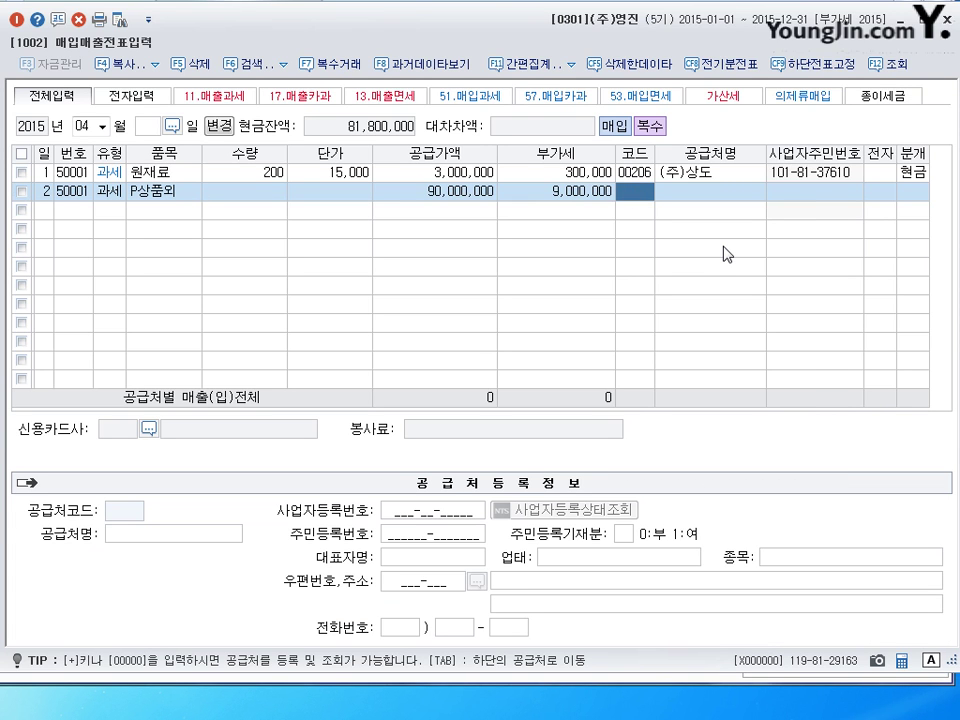
{"action": "type", "text": "우리"}
{"action": "key", "text": "Return"}
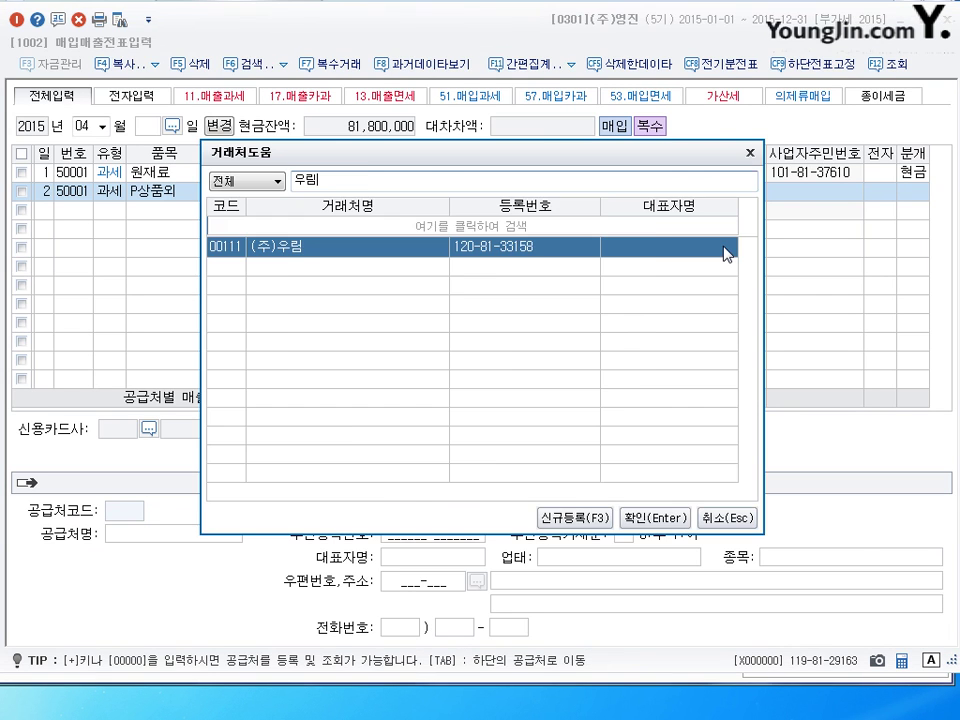
{"action": "key", "text": "Return"}
{"action": "key", "text": "Return"}
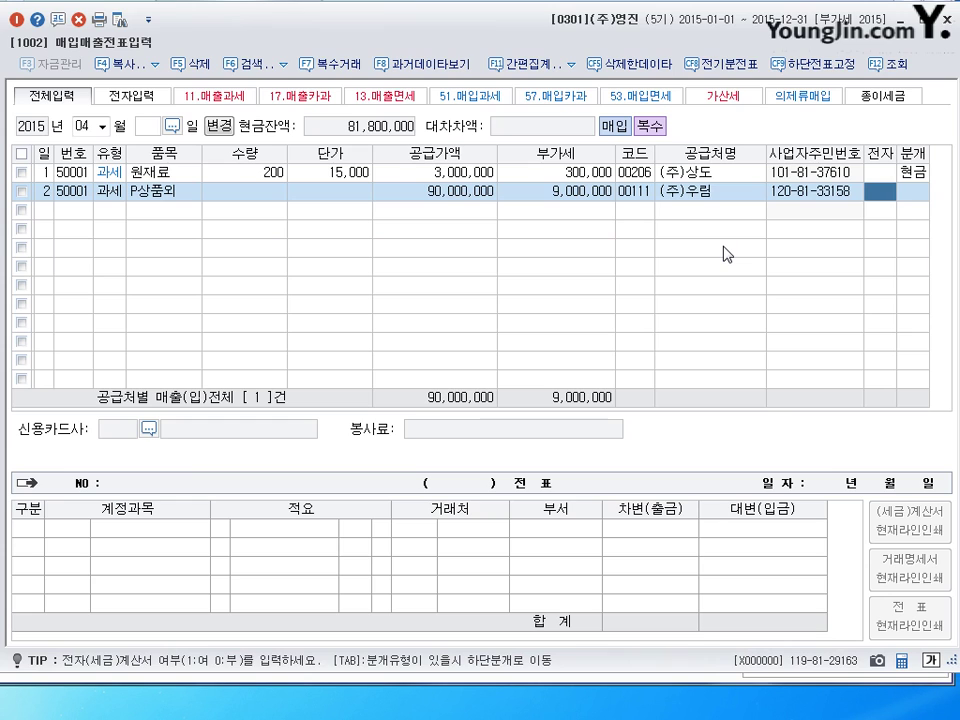
Mark row 2 as an electronic invoice and book it on credit (외상) for 99,000,000
{"action": "type", "text": "1"}
{"action": "key", "text": "Return"}
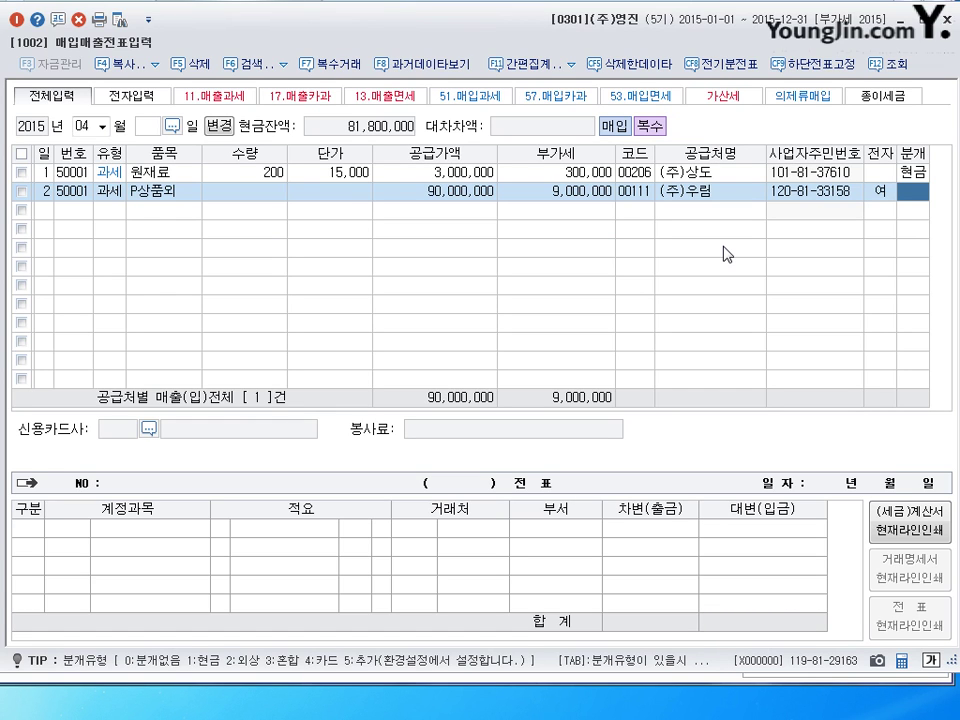
{"action": "type", "text": "2"}
{"action": "key", "text": "Return"}
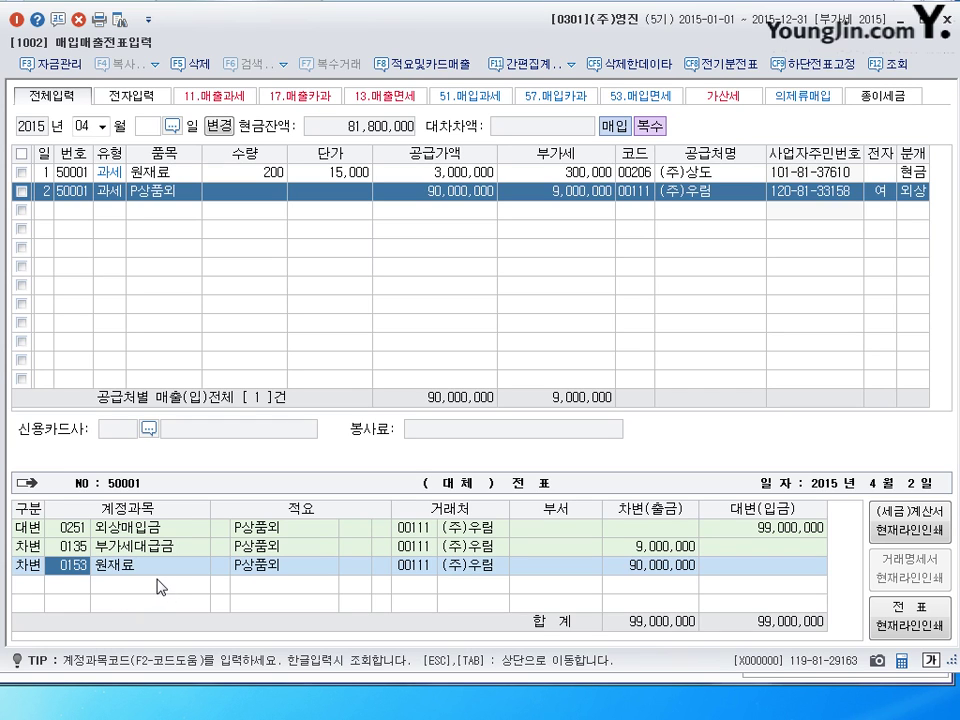
Split row 2's debit into 원재료 6,000,000 and 0146 상품 84,000,000
{"action": "left_click", "coordinate": [656, 566]}
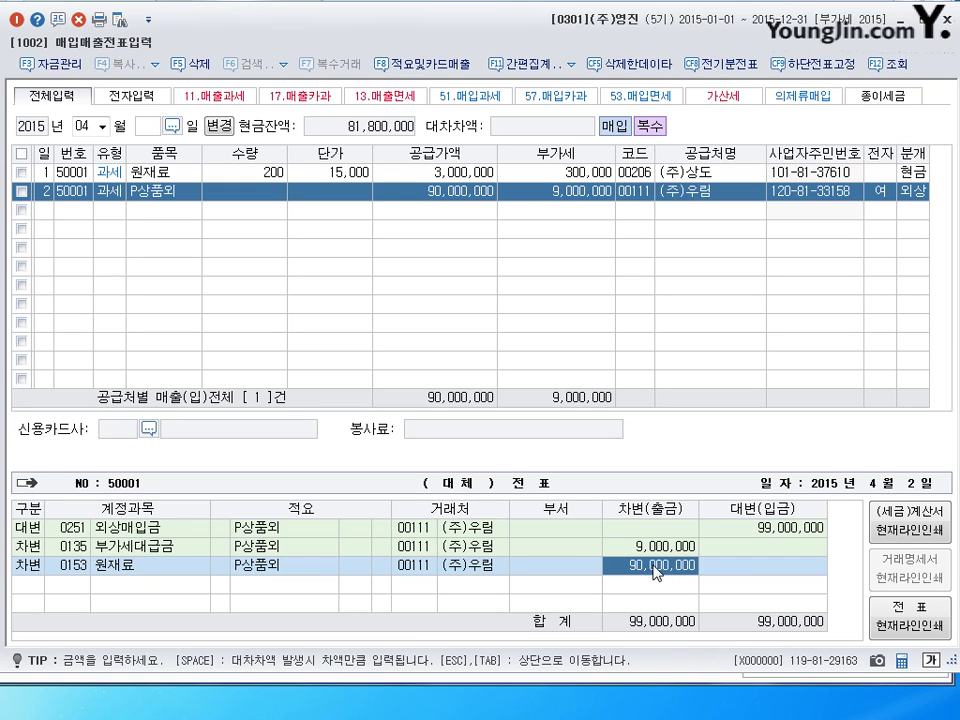
{"action": "key", "text": "Left"}
{"action": "key", "text": "Left"}
{"action": "key", "text": "Left"}
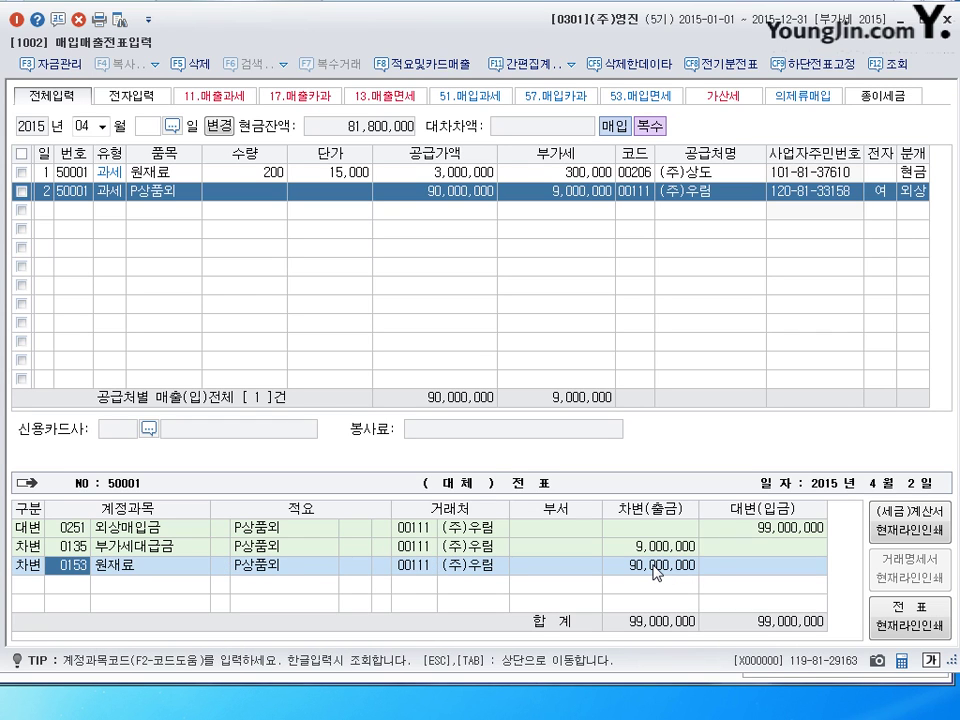
{"action": "key", "text": "Right"}
{"action": "key", "text": "Right"}
{"action": "key", "text": "Right"}
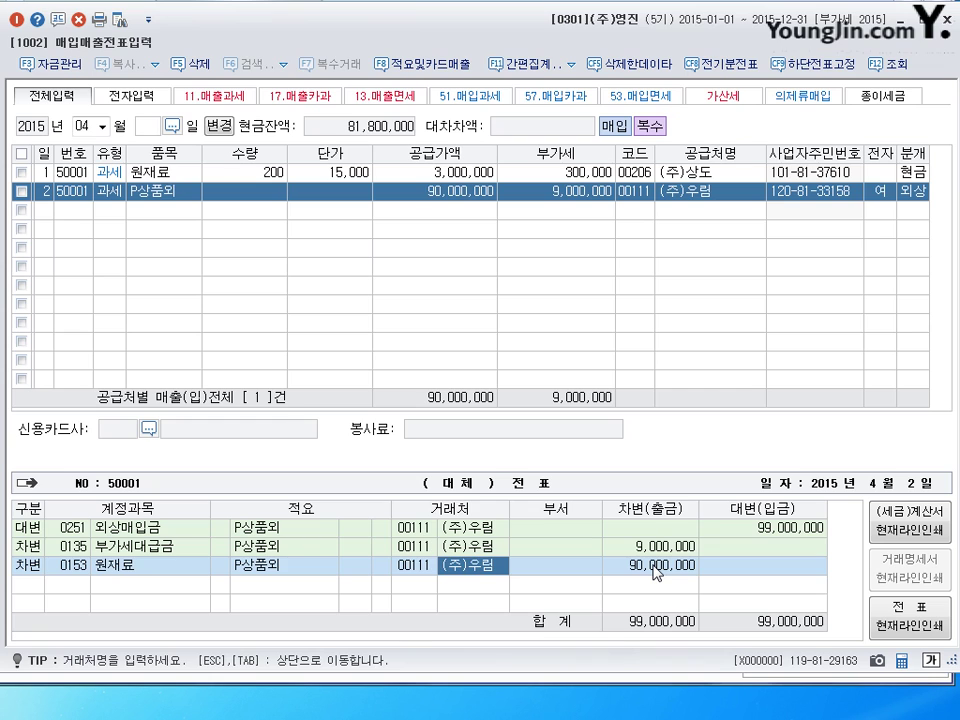
{"action": "key", "text": "Right"}
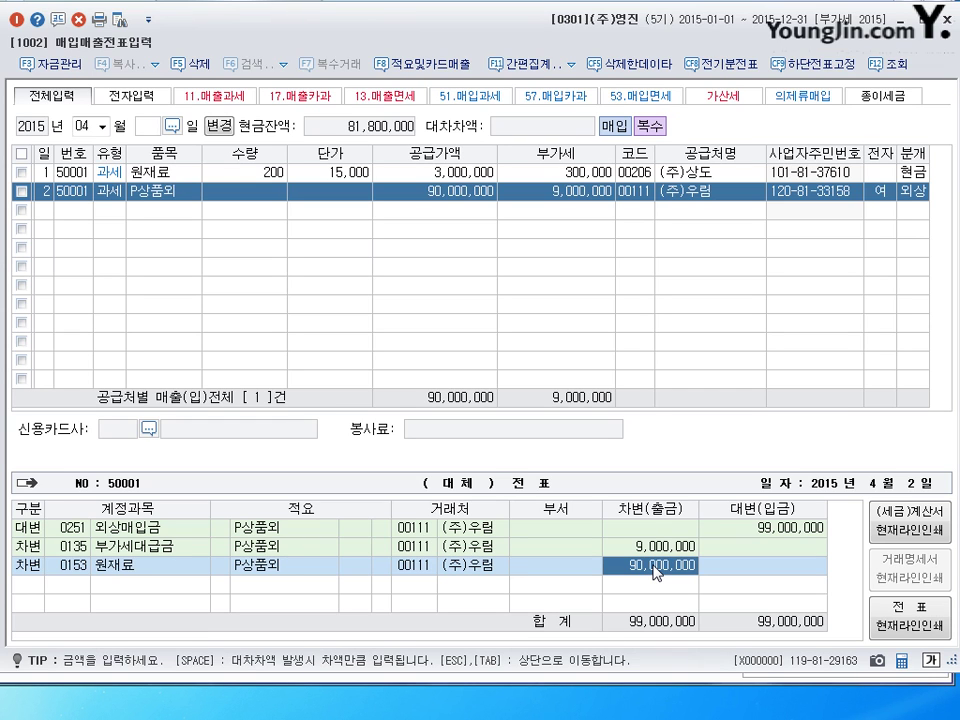
{"action": "type", "text": "6000000"}
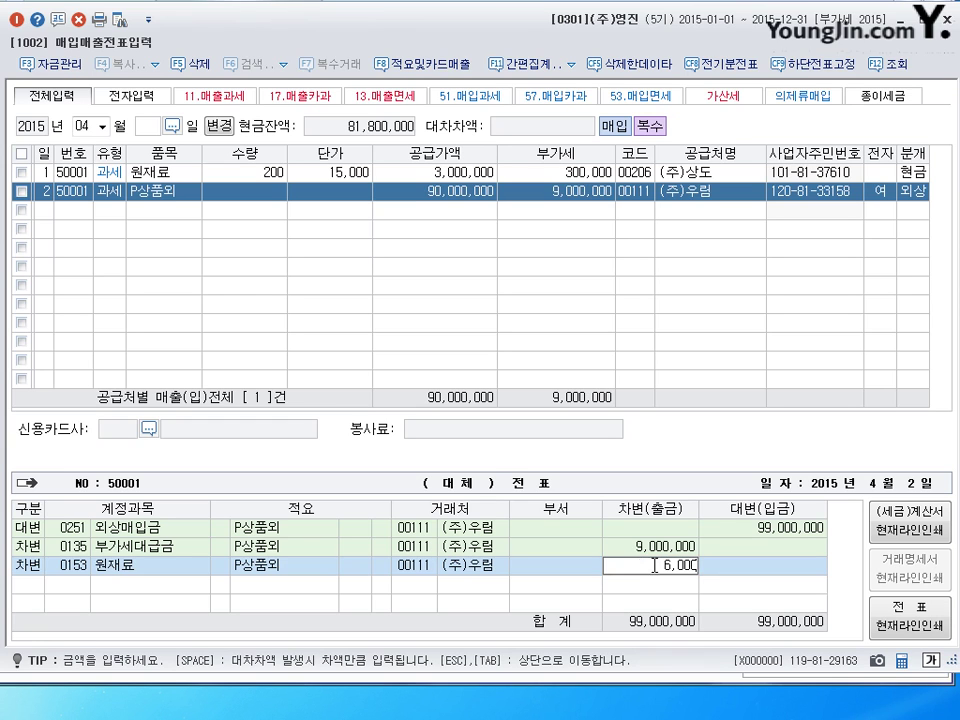
{"action": "key", "text": "Return"}
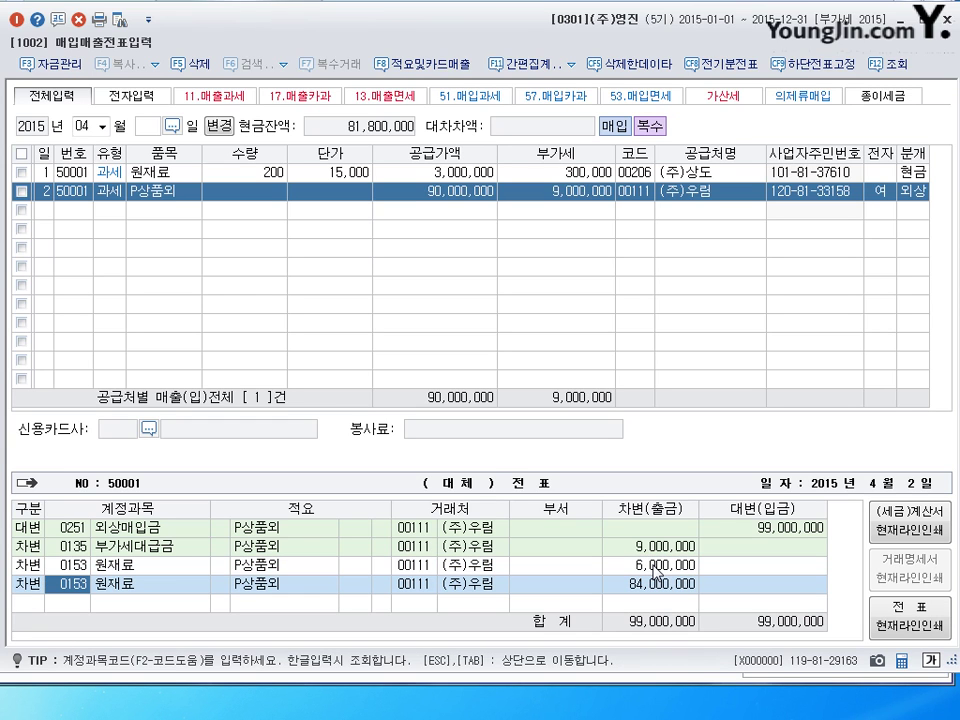
{"action": "type", "text": "146"}
{"action": "key", "text": "Return"}
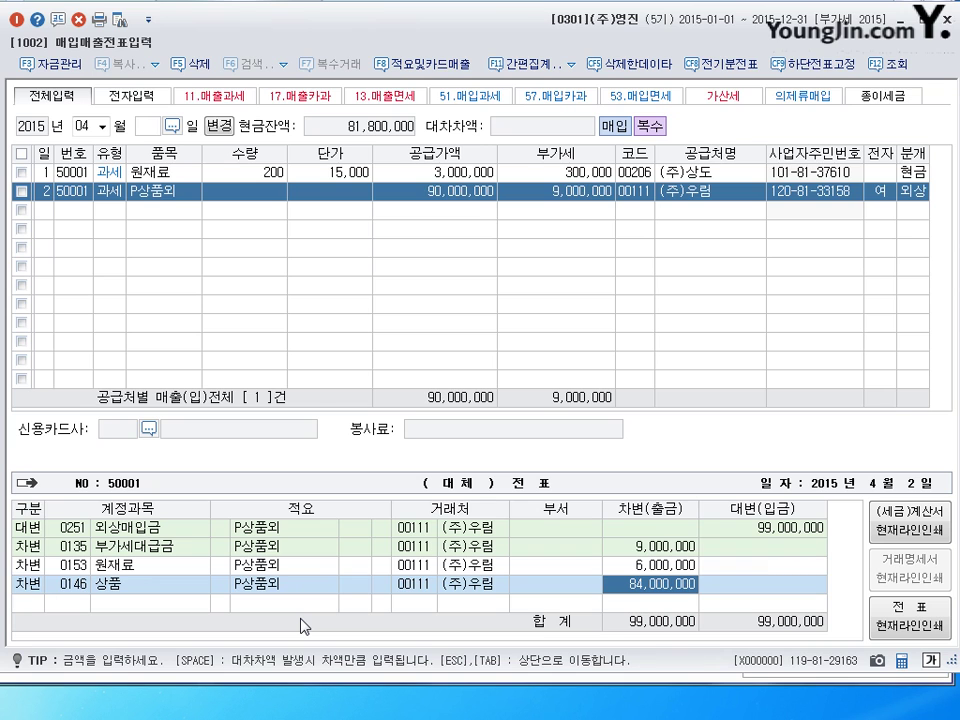
{"action": "key", "text": "Return"}
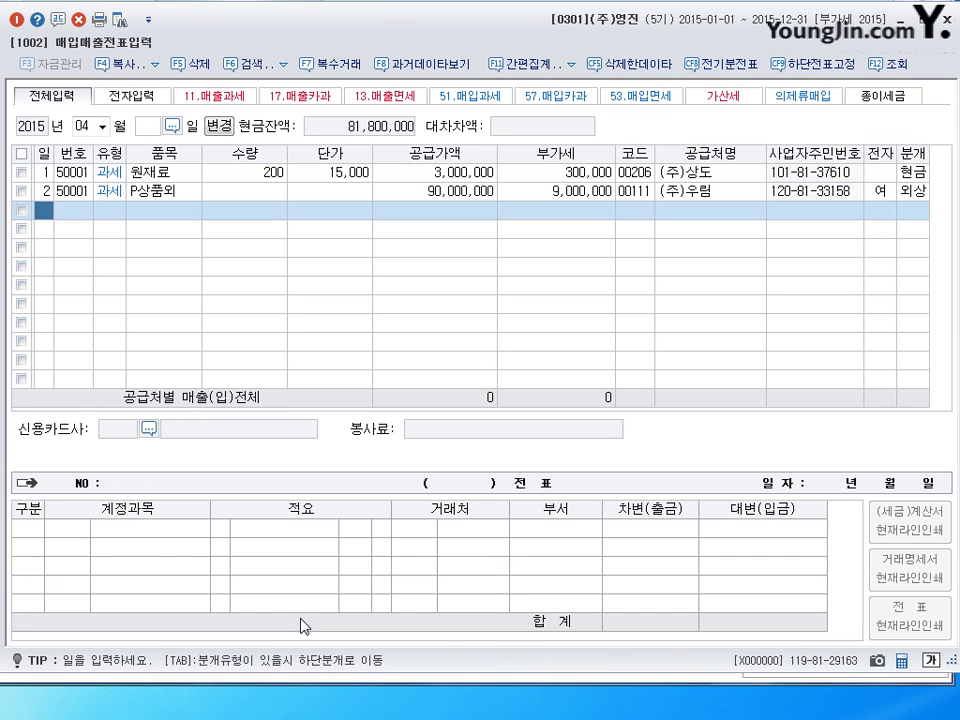
Date new row 3 as day 3, after checking row 1's unit price and supply value
{"action": "type", "text": "3"}
{"action": "key", "text": "Return"}
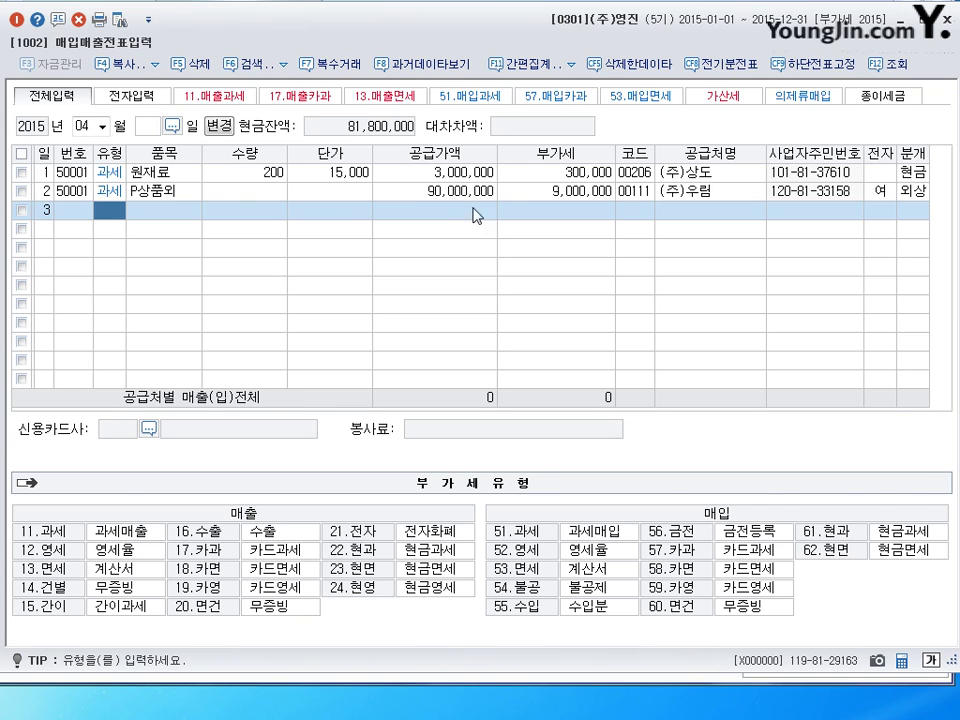
{"action": "left_click", "coordinate": [352, 174]}
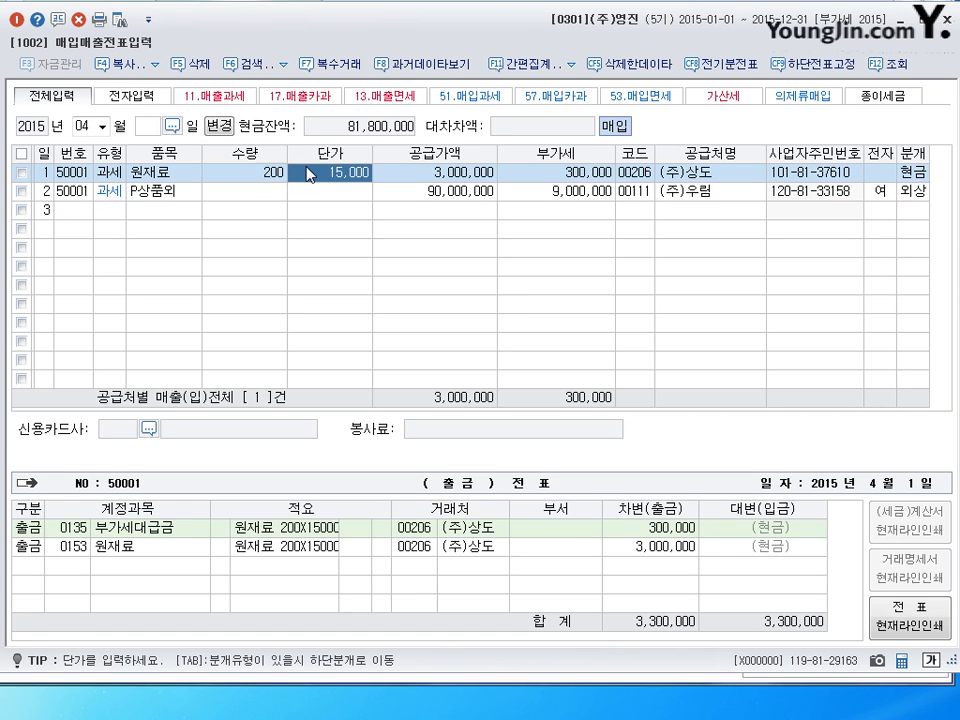
{"action": "left_click", "coordinate": [417, 175]}
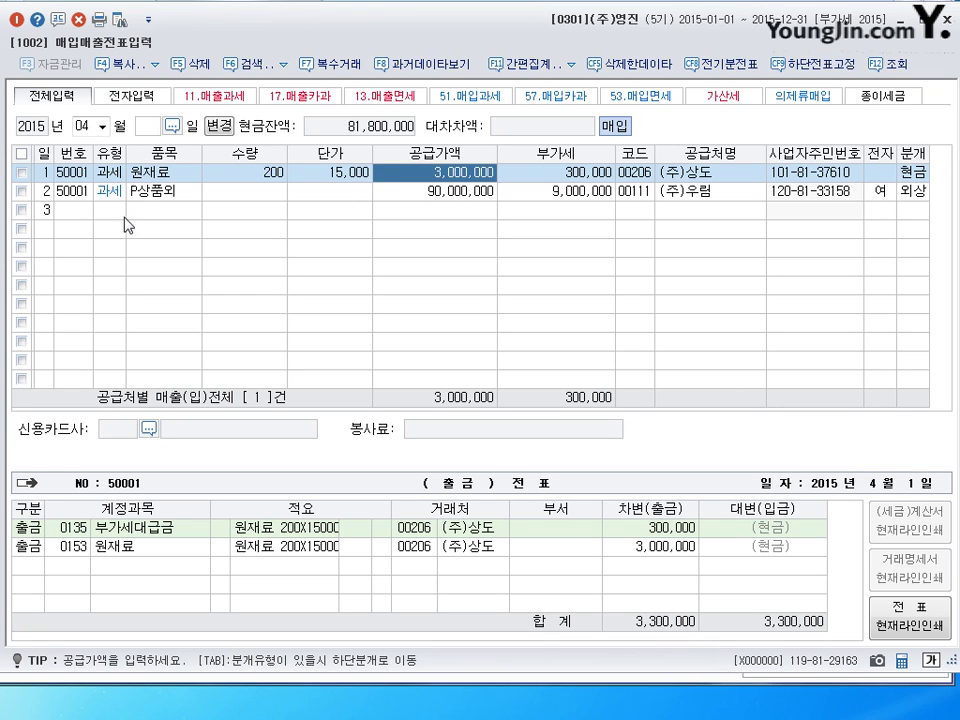
{"action": "left_click", "coordinate": [86, 212]}
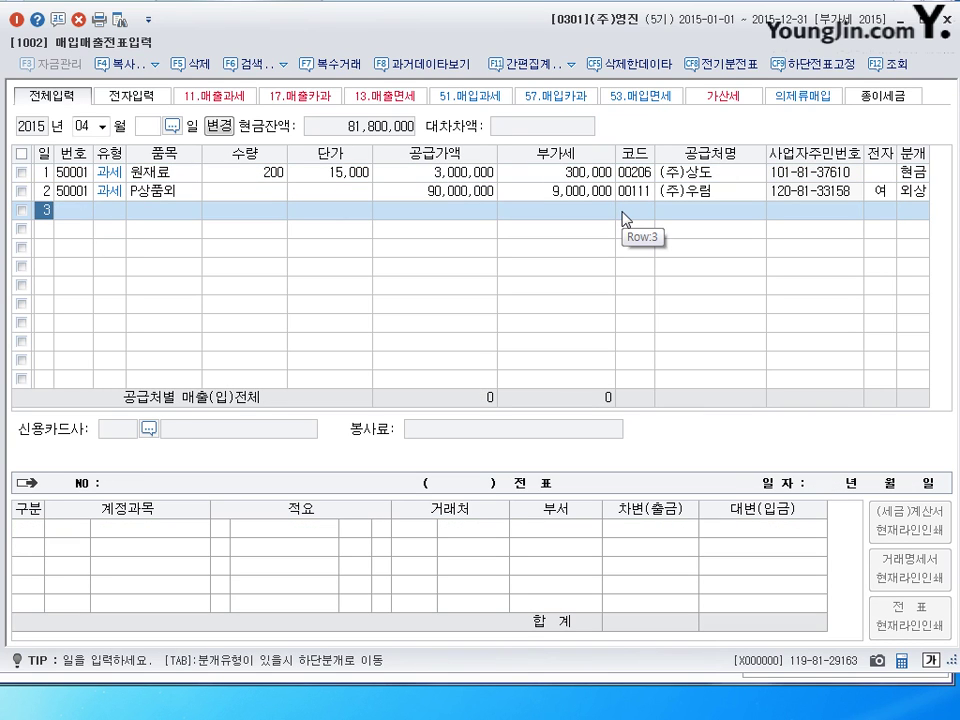
Enter row 3 as 51 과세 원재료: 600 at 20,000, giving 12,000,000 supply and 1,200,000 VAT
{"action": "key", "text": "Return"}
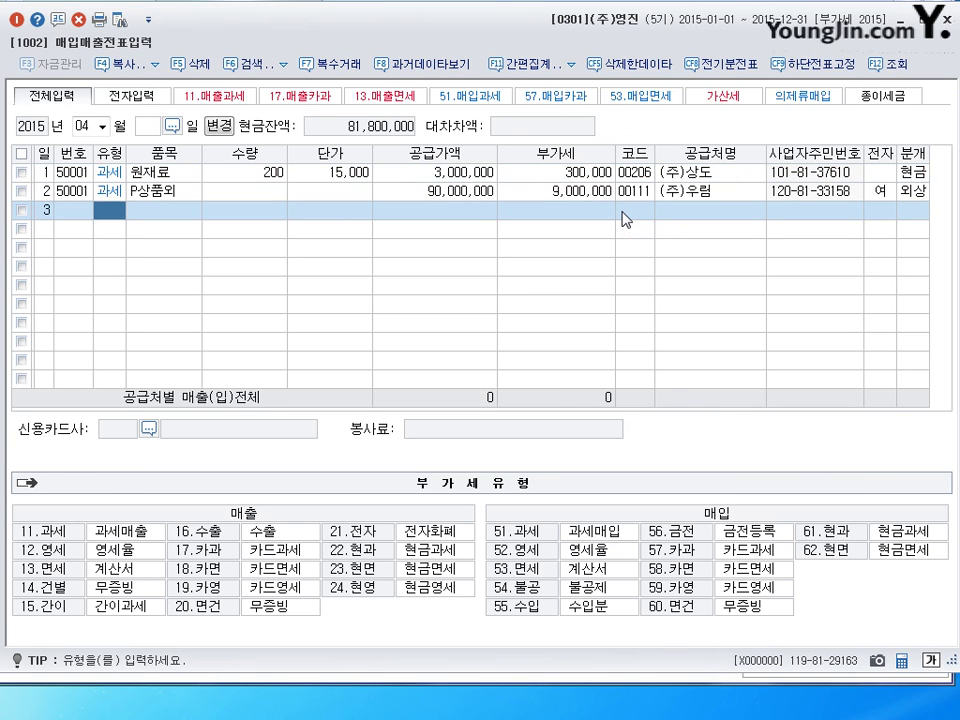
{"action": "type", "text": "51"}
{"action": "key", "text": "Return"}
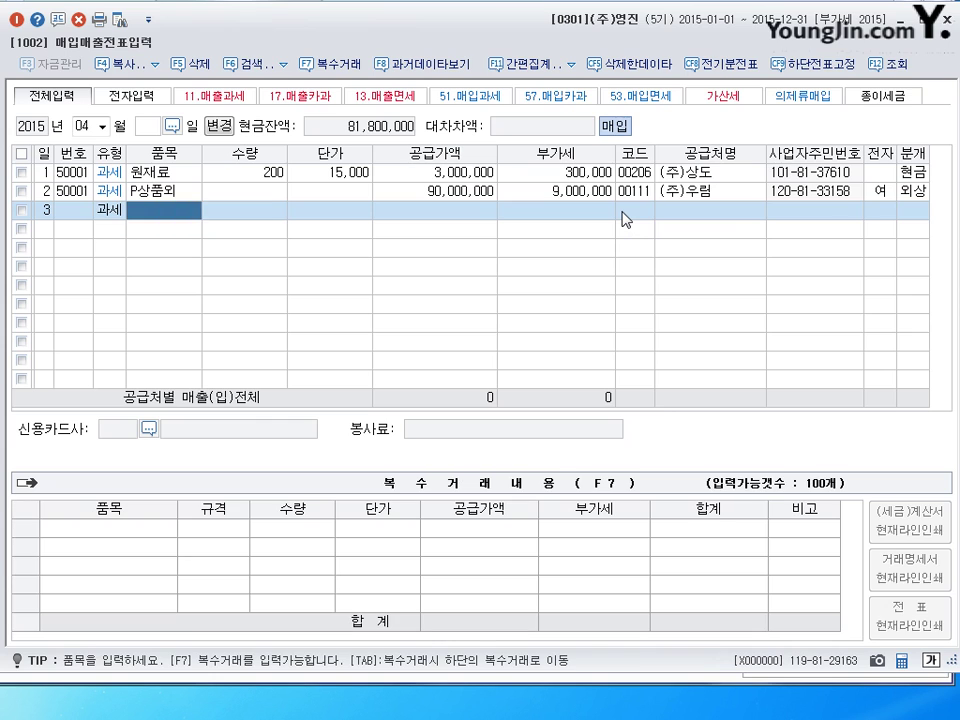
{"action": "type", "text": "원"}
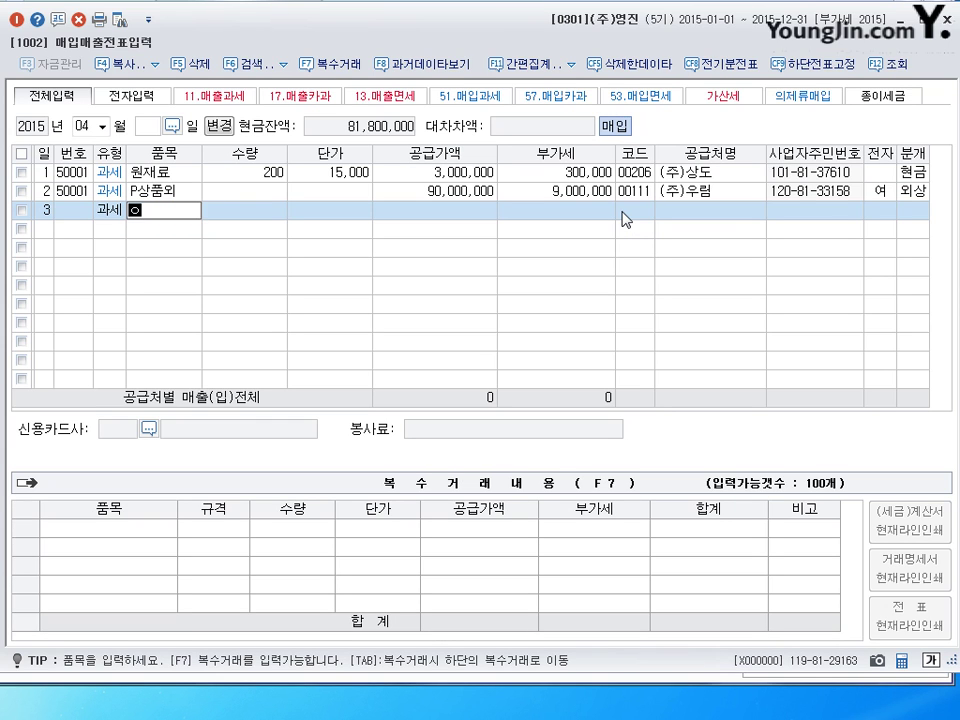
{"action": "type", "text": "재료"}
{"action": "key", "text": "Return"}
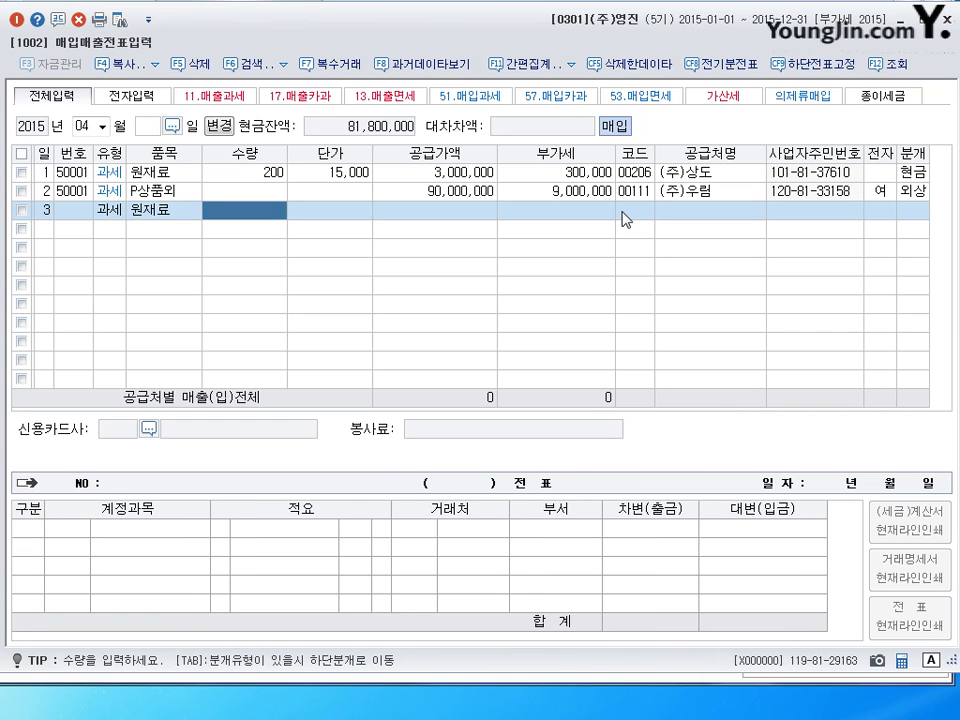
{"action": "type", "text": "600"}
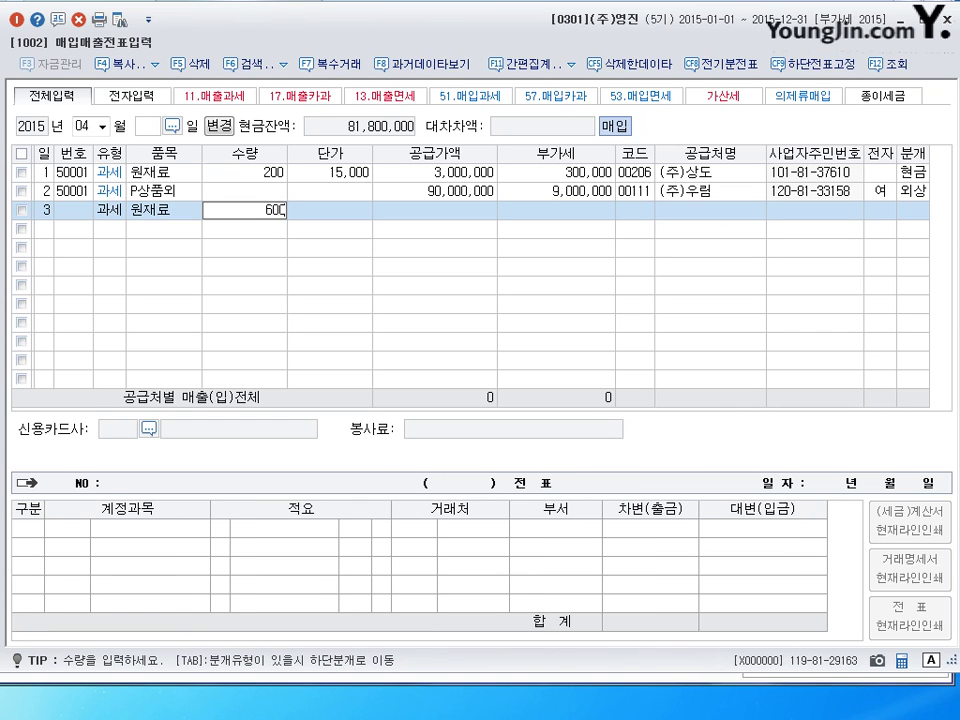
{"action": "key", "text": "Return"}
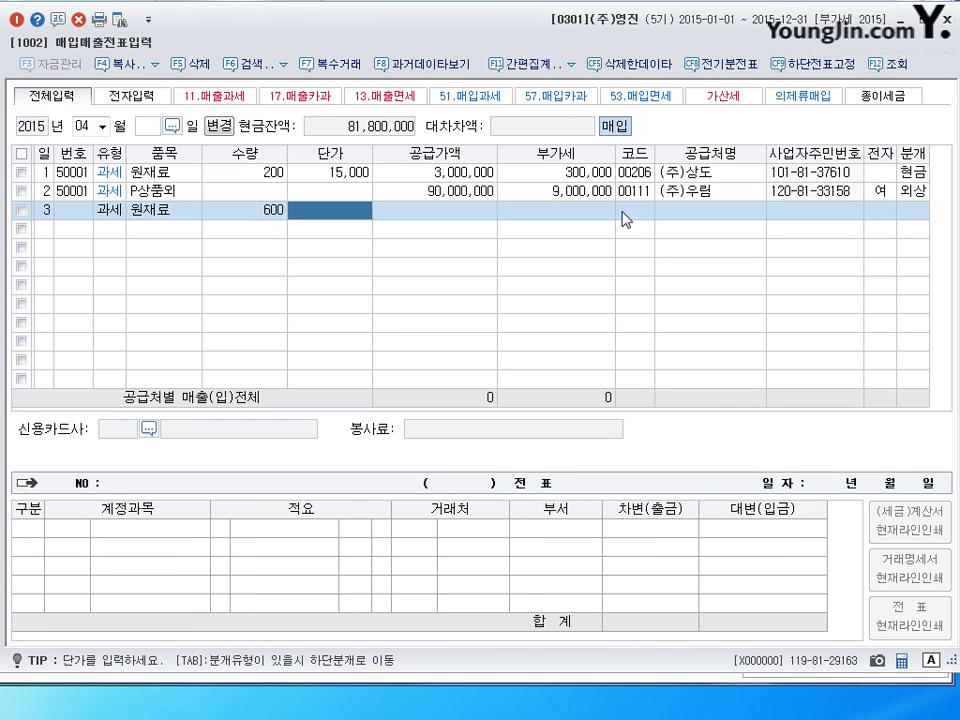
{"action": "type", "text": "200000"}
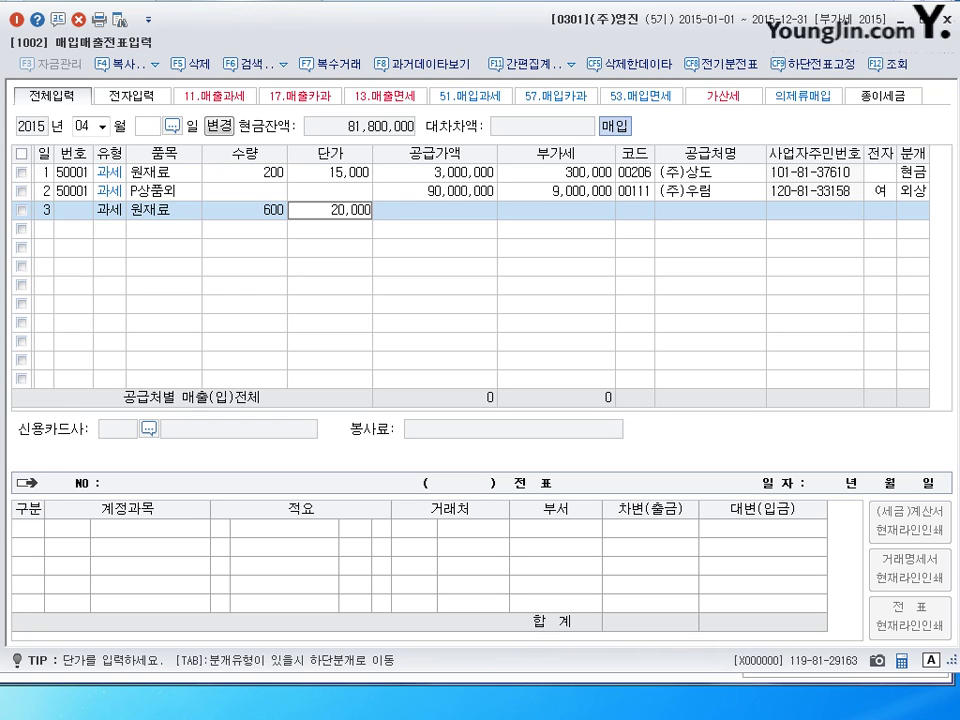
{"action": "key", "text": "Return"}
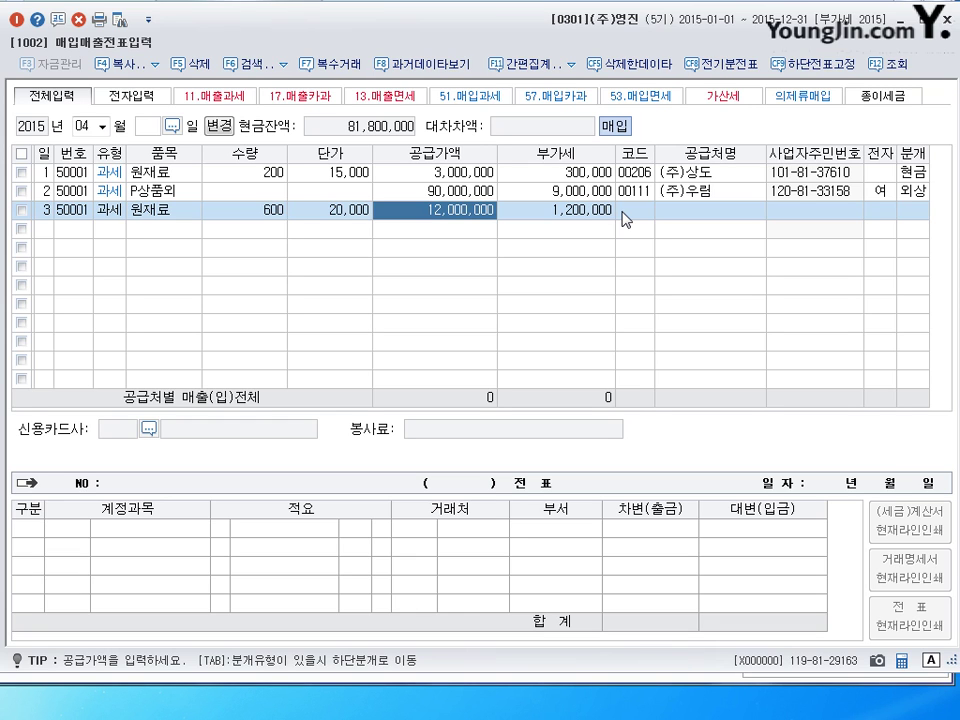
{"action": "key", "text": "Return"}
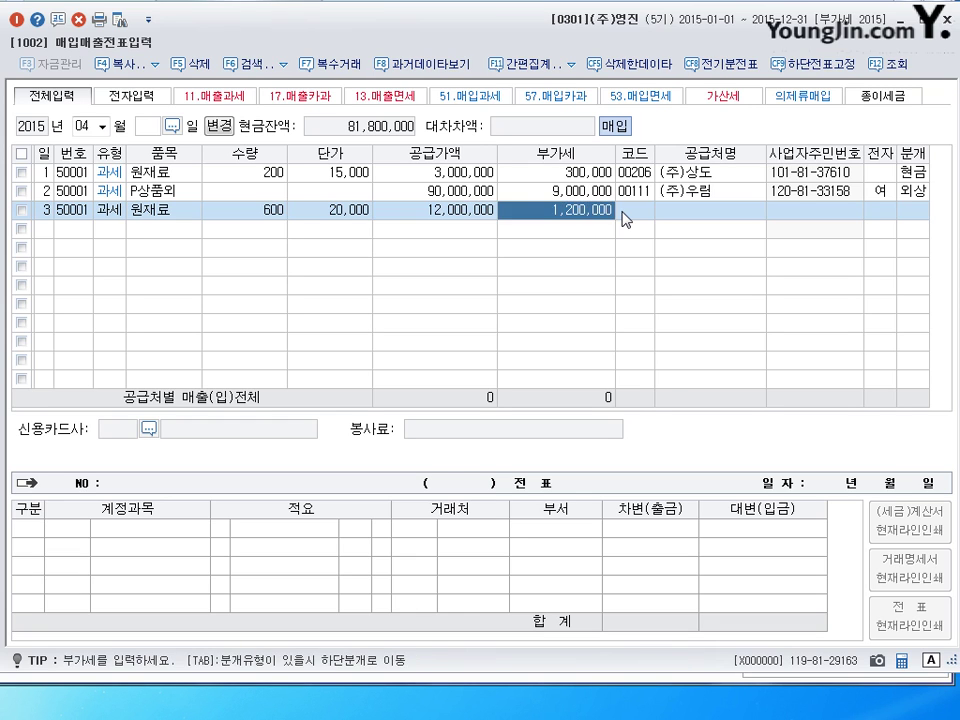
{"action": "key", "text": "Return"}
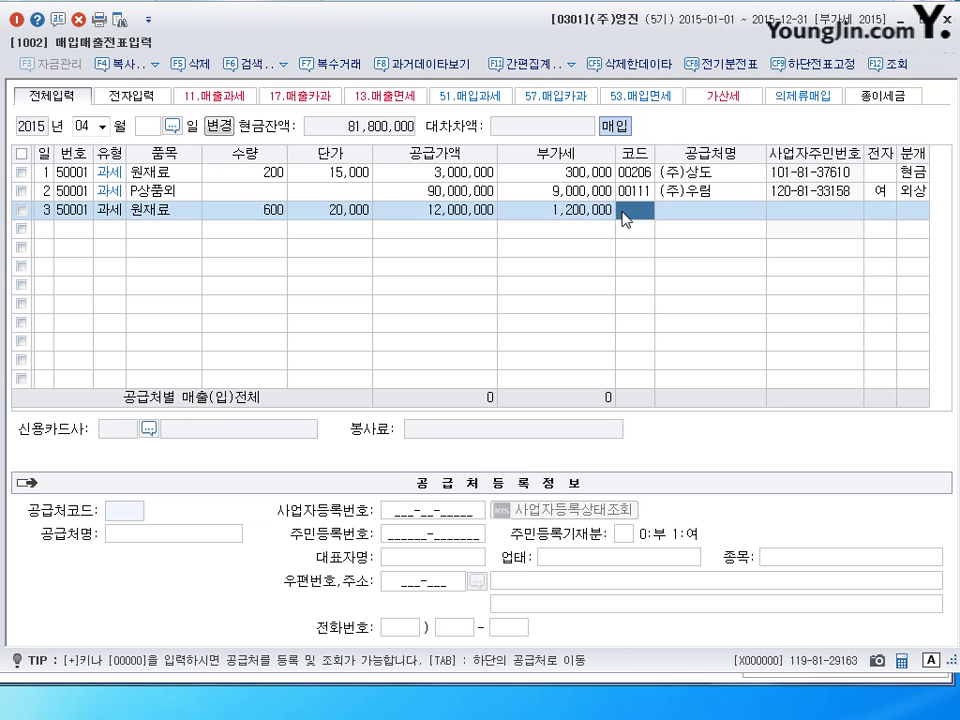
Choose (주)유담상사 as row 3's supplier and mark it electronic (1)
{"action": "left_click", "coordinate": [622, 210]}
{"action": "type", "text": "유담"}
{"action": "key", "text": "Return"}
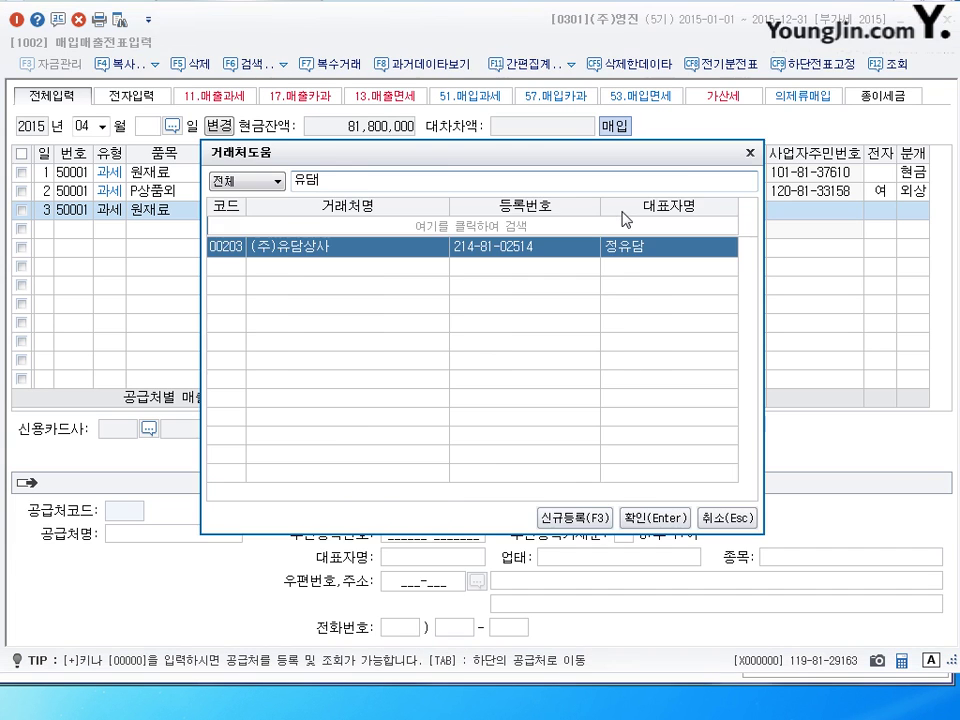
{"action": "key", "text": "Return"}
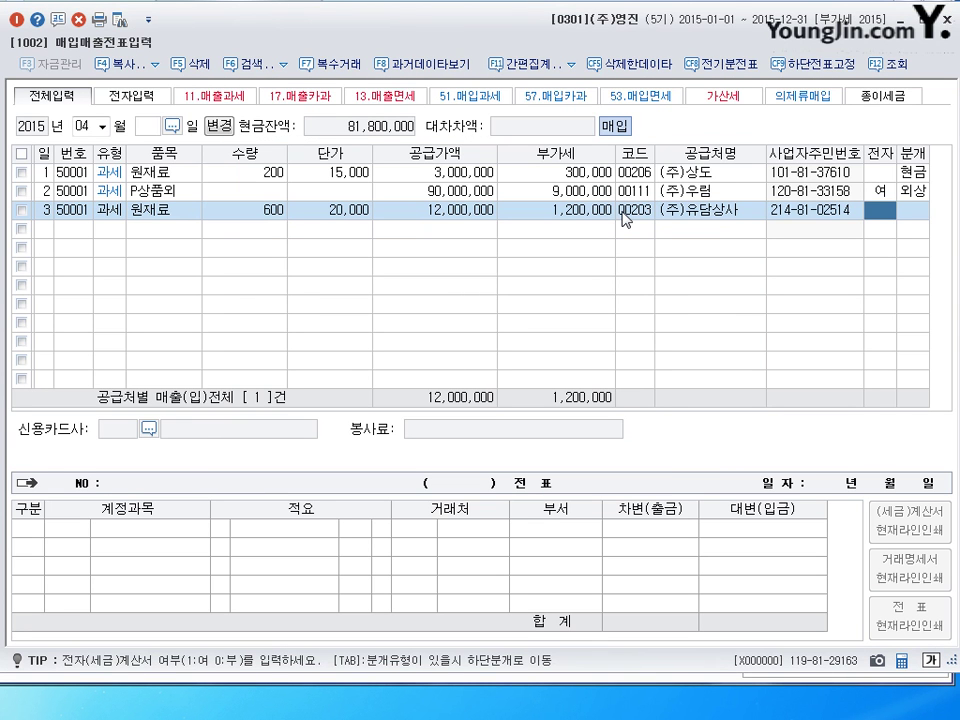
{"action": "type", "text": "1"}
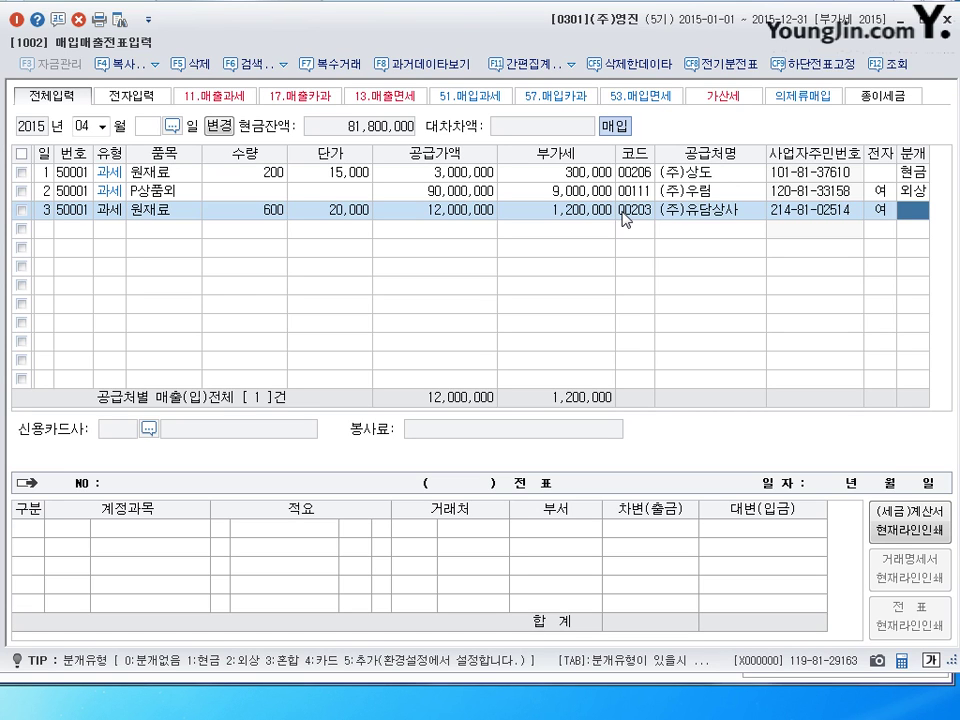
Credit 당좌예금 5,000,000 and 외상매입금 8,200,000 on row 3's mixed journal, balancing 13,200,000
{"action": "type", "text": "3"}
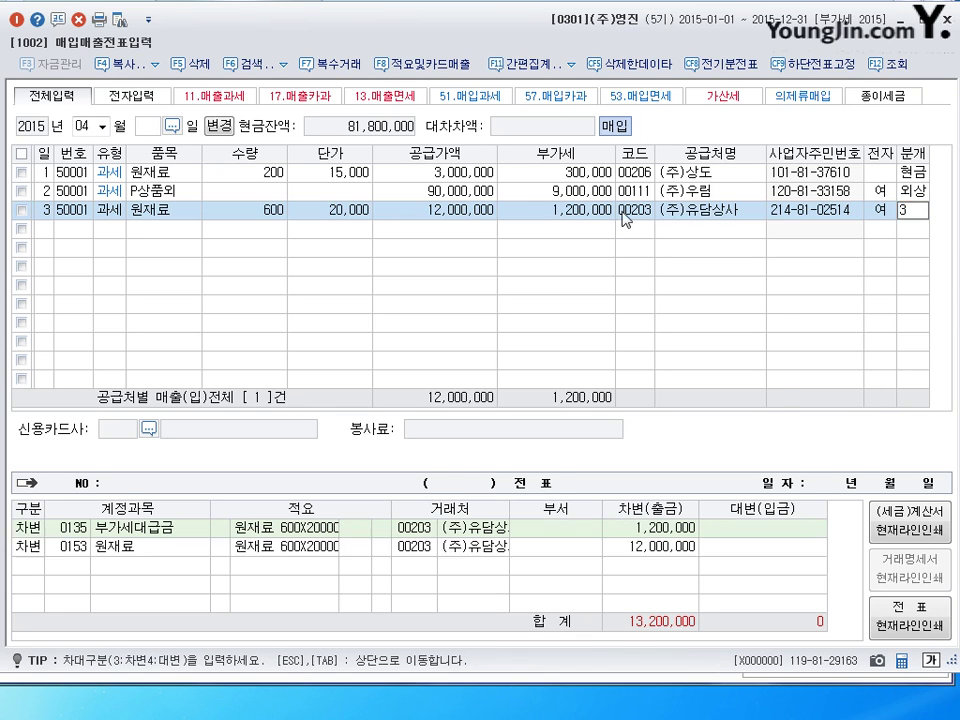
{"action": "key", "text": "Return"}
{"action": "key", "text": "Return"}
{"action": "key", "text": "Return"}
{"action": "key", "text": "Return"}
{"action": "key", "text": "Return"}
{"action": "key", "text": "Return"}
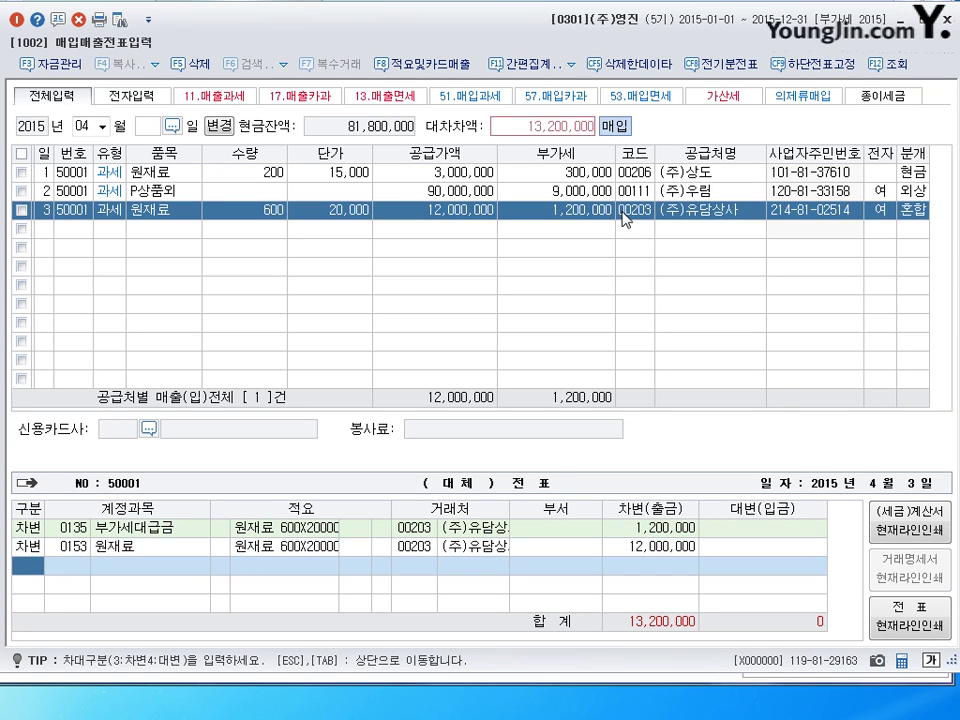
{"action": "type", "text": "4"}
{"action": "key", "text": "Return"}
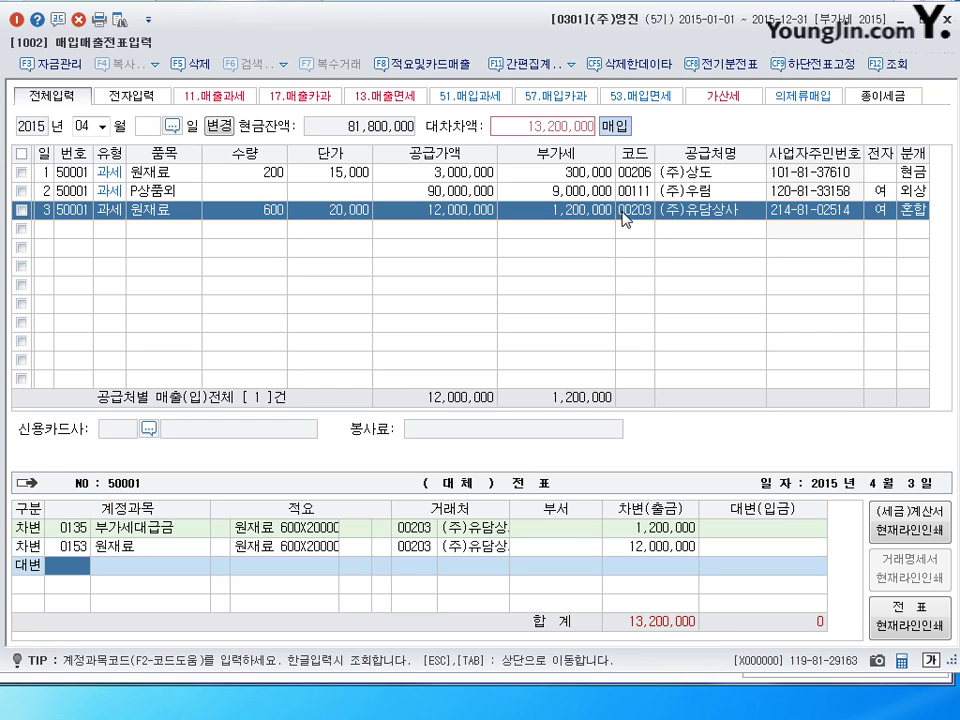
{"action": "type", "text": "102"}
{"action": "key", "text": "Return"}
{"action": "key", "text": "Return"}
{"action": "key", "text": "Return"}
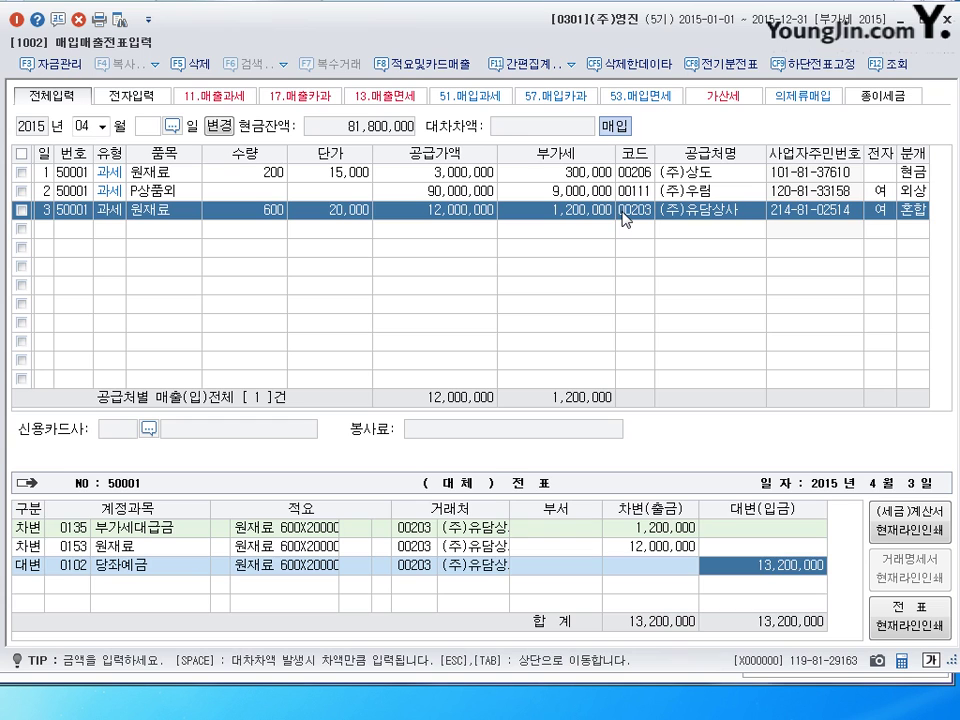
{"action": "type", "text": "ㅁ"}
{"action": "type", "text": "000000"}
{"action": "key", "text": "Return"}
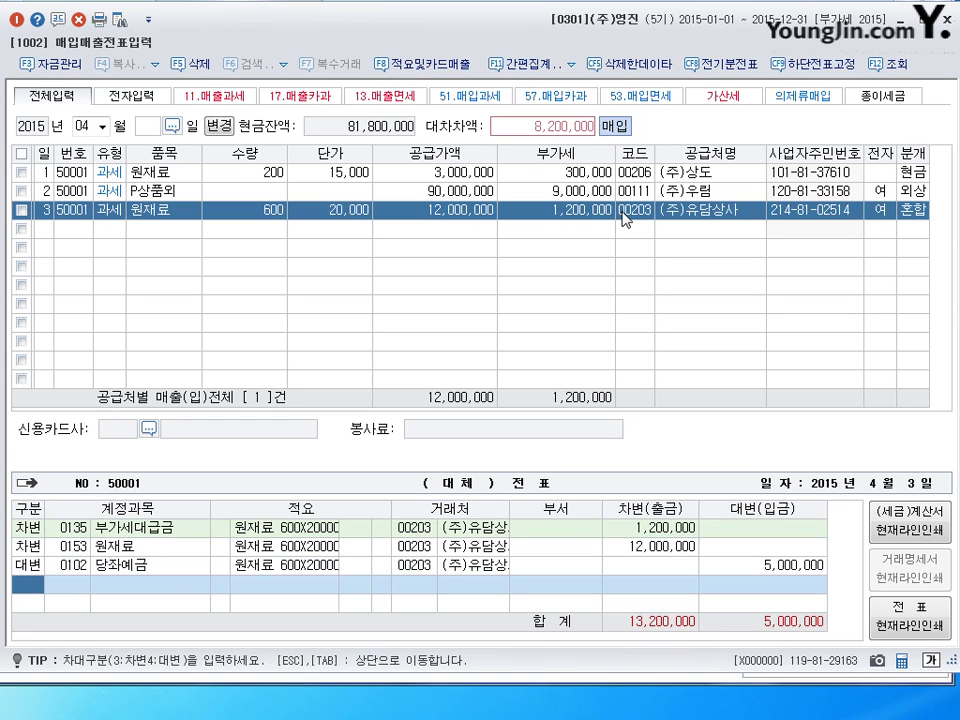
{"action": "type", "text": "425"}
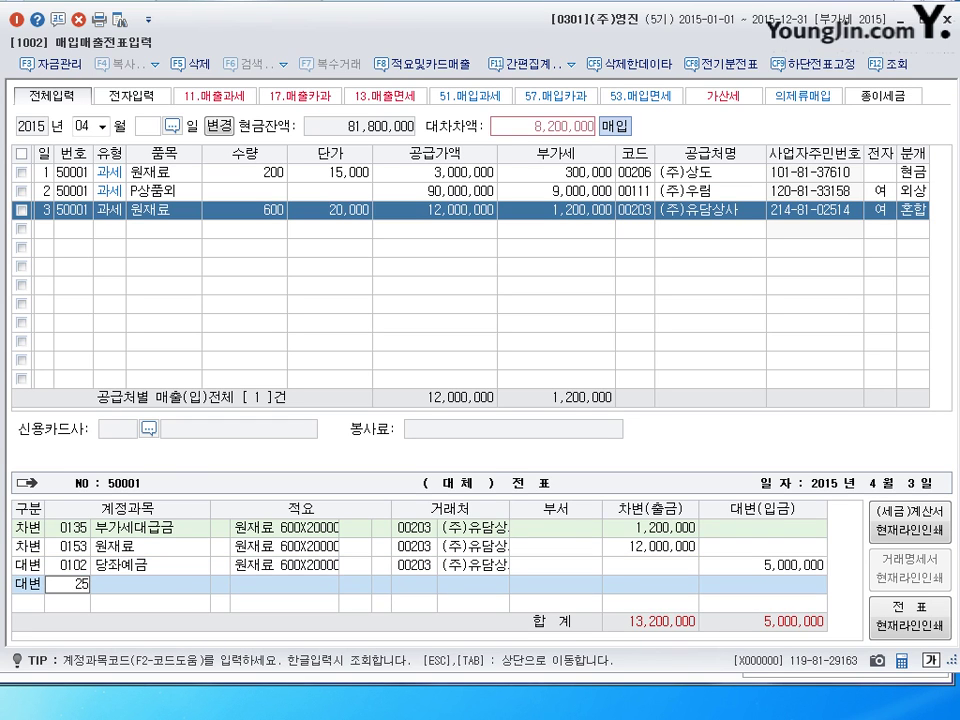
{"action": "type", "text": "1"}
{"action": "key", "text": "Return"}
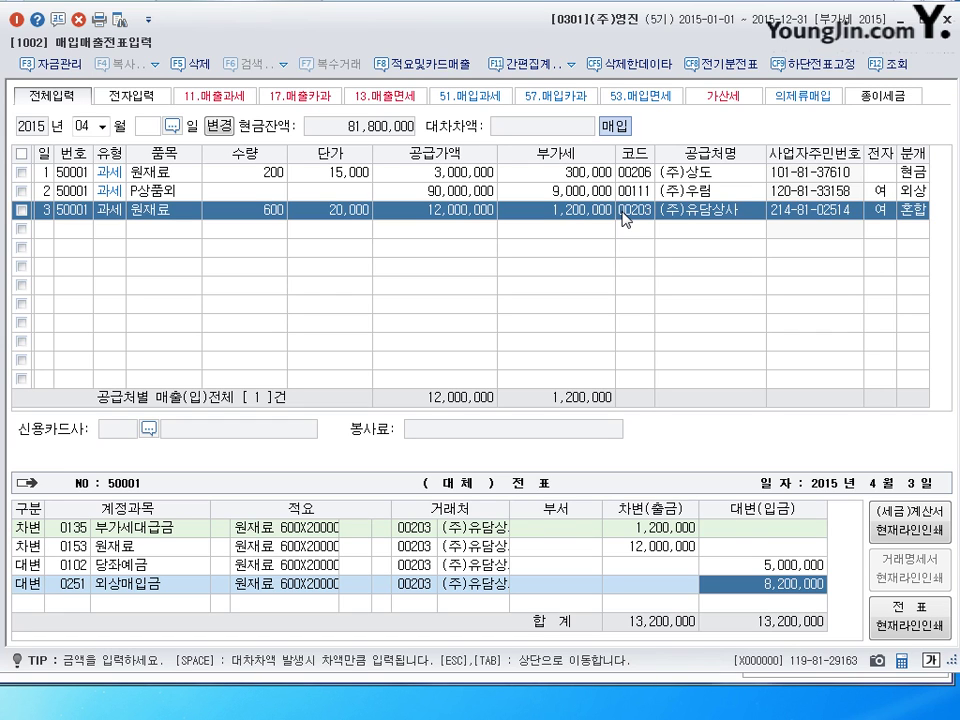
Leave row 3's journal and date the new row 4 on the 4th
{"action": "key", "text": "Escape"}
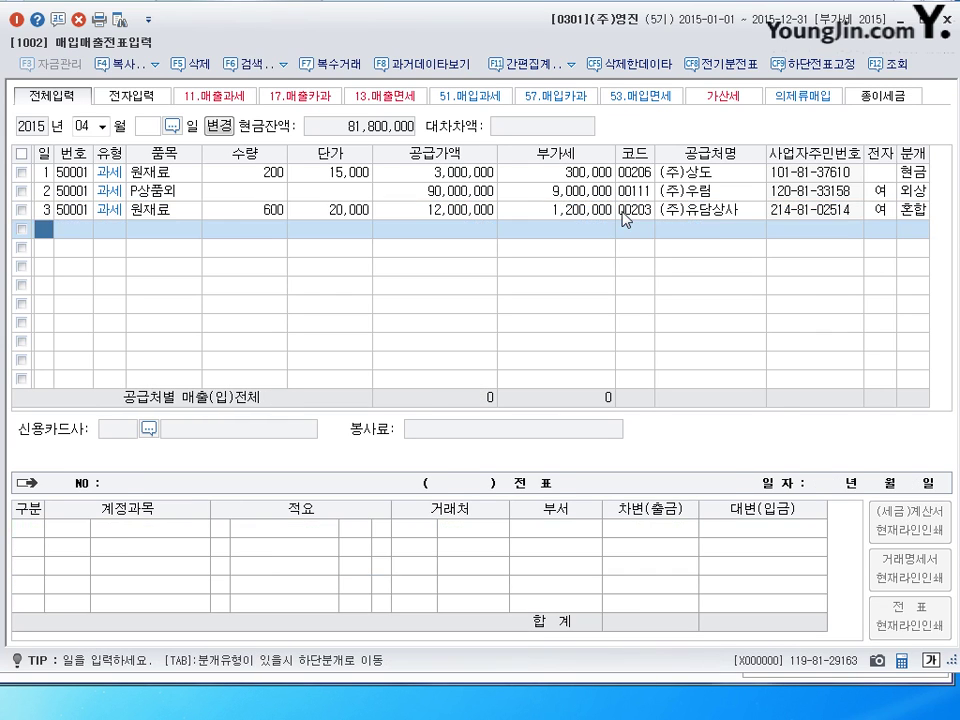
{"action": "key", "text": "Tab"}
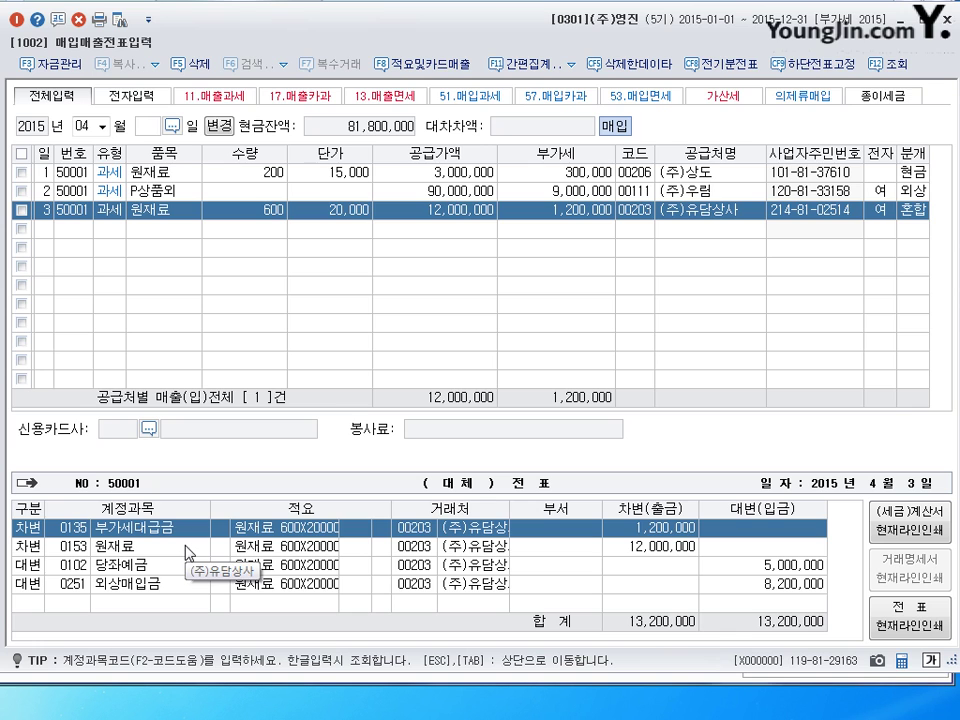
{"action": "key", "text": "Escape"}
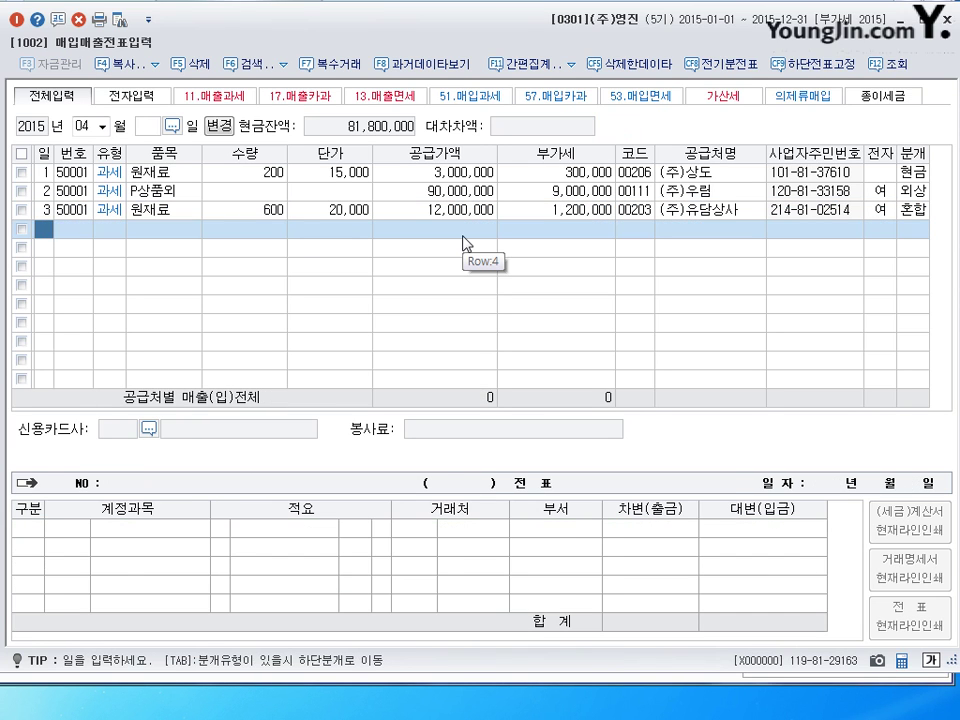
{"action": "type", "text": "4"}
{"action": "key", "text": "Return"}
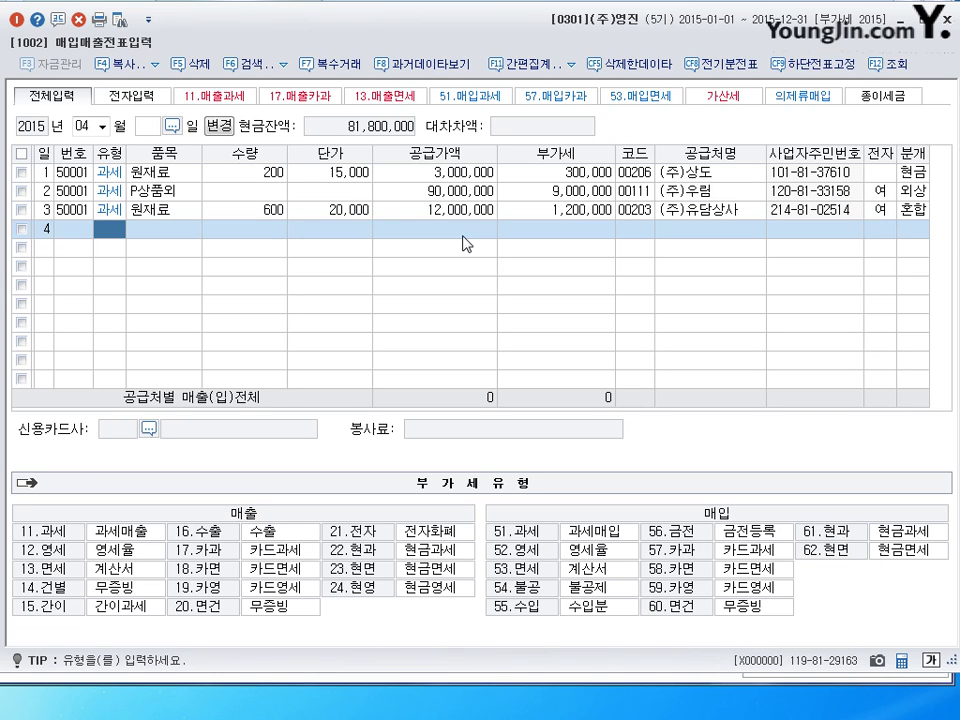
{"action": "key", "text": "Up"}
{"action": "key", "text": "Up"}
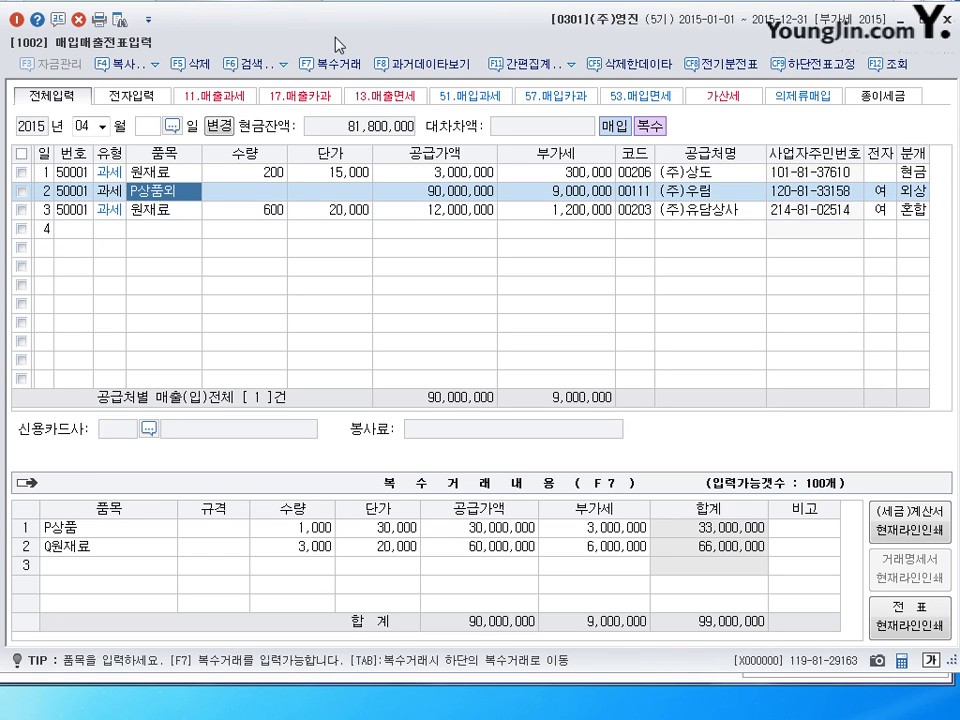
Change row 2's Q원재료 unit price to 2,000, bringing its supply value to 36,000,000
{"action": "left_click", "coordinate": [58, 232]}
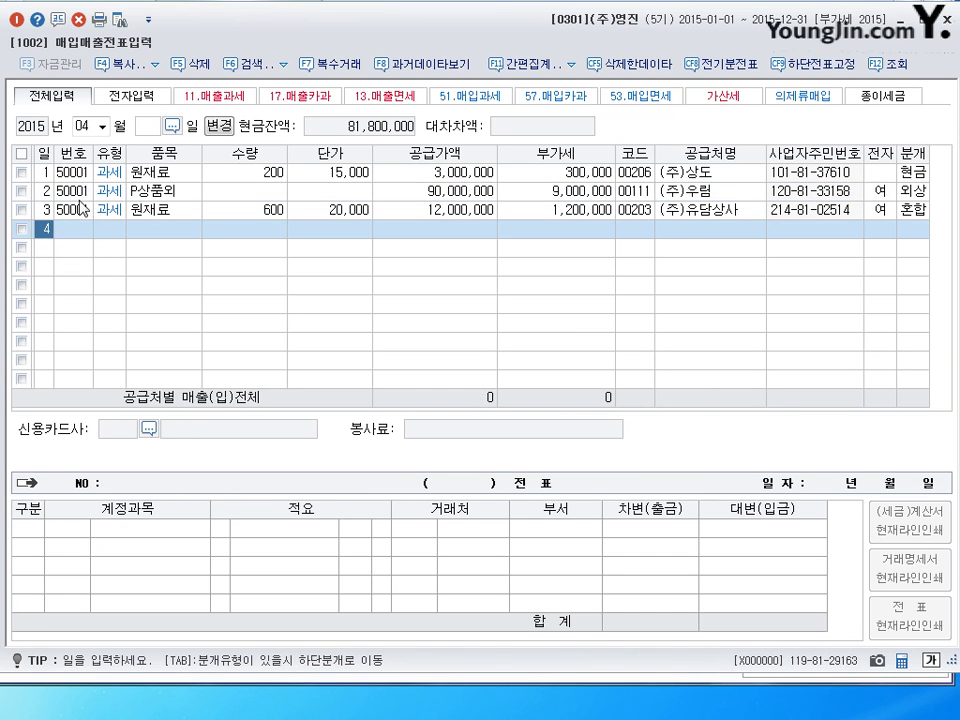
{"action": "left_click", "coordinate": [75, 191]}
{"action": "left_click", "coordinate": [451, 199]}
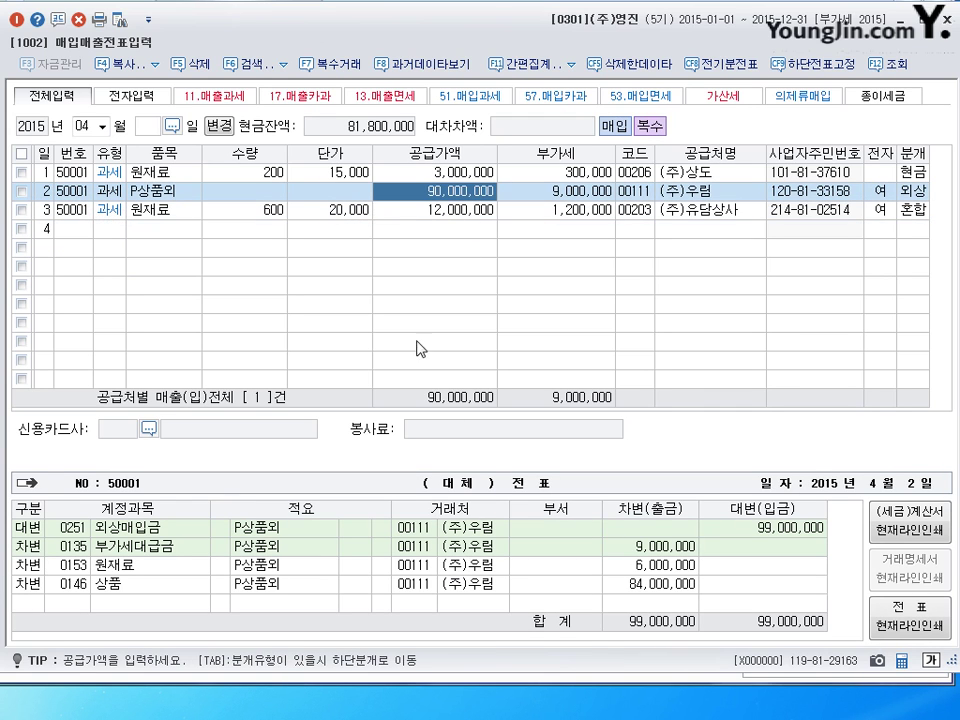
{"action": "left_click", "coordinate": [77, 232]}
{"action": "left_click", "coordinate": [72, 191]}
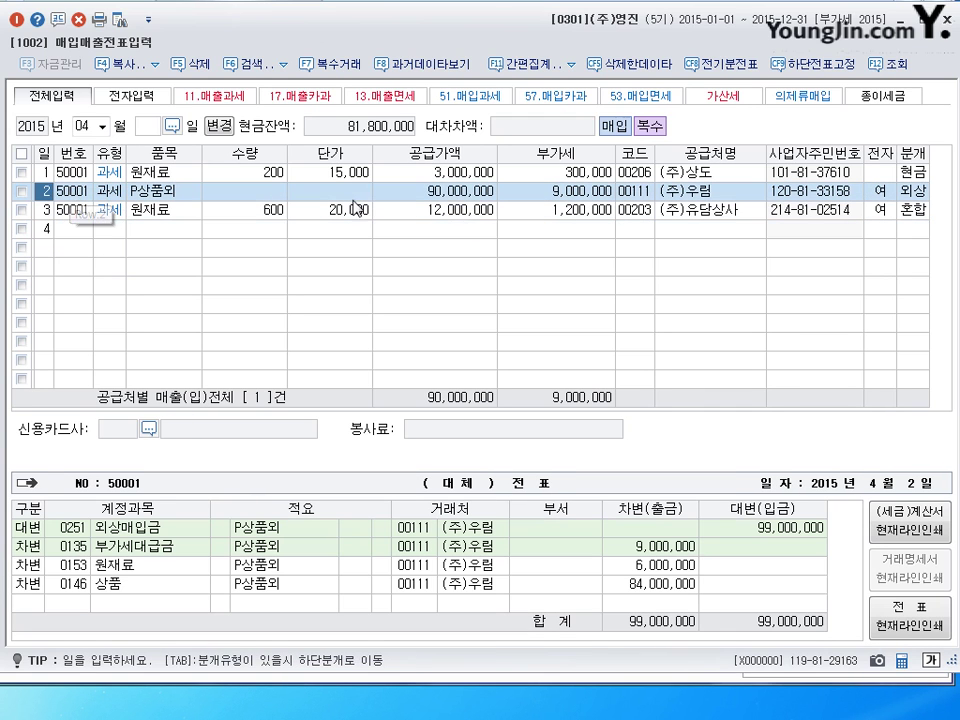
{"action": "left_click", "coordinate": [430, 192]}
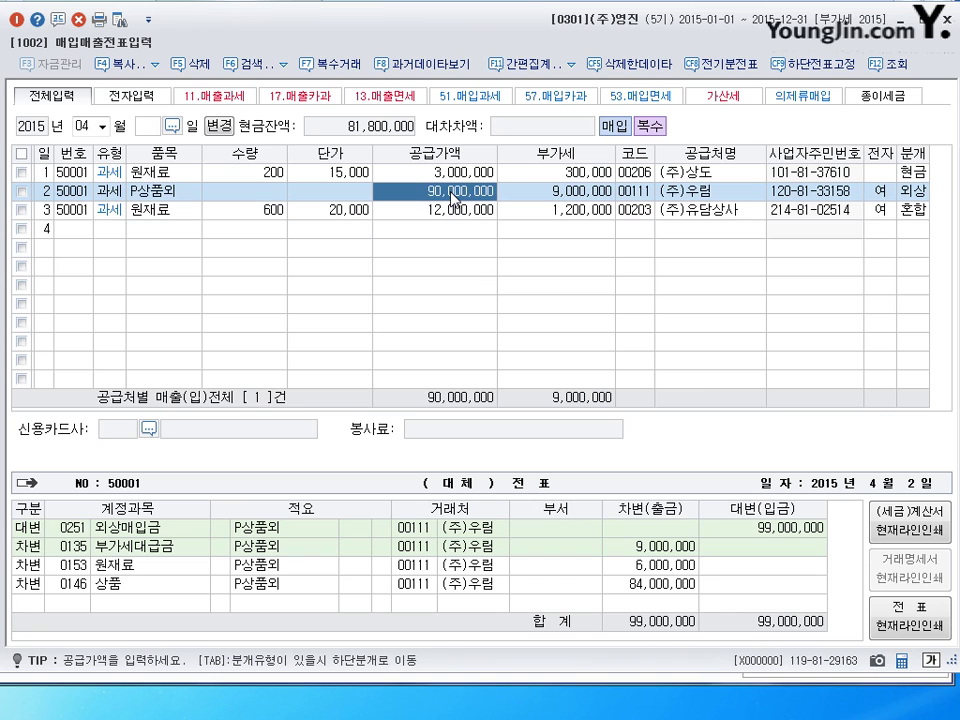
{"action": "left_click", "coordinate": [180, 193]}
{"action": "left_click", "coordinate": [467, 550]}
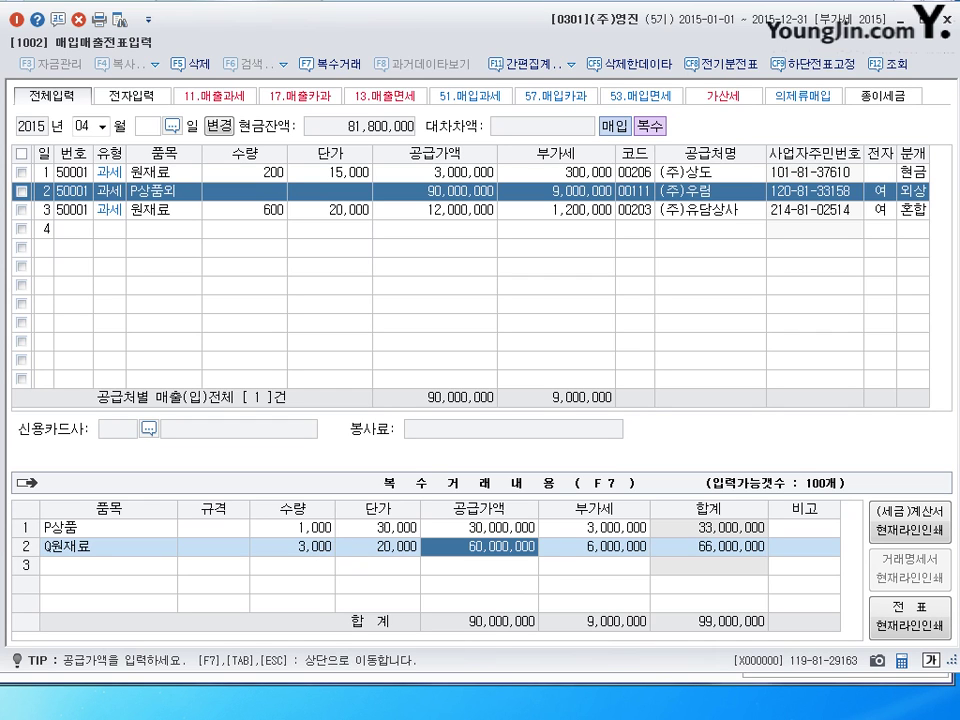
{"action": "key", "text": "Left"}
{"action": "type", "text": "2000"}
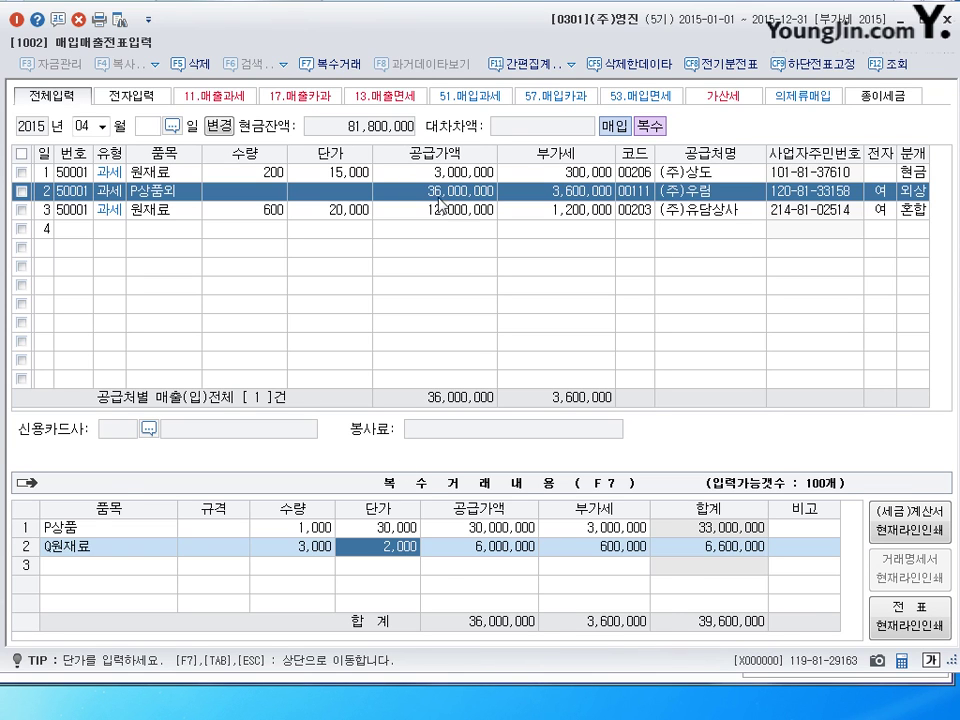
{"action": "key", "text": "Tab"}
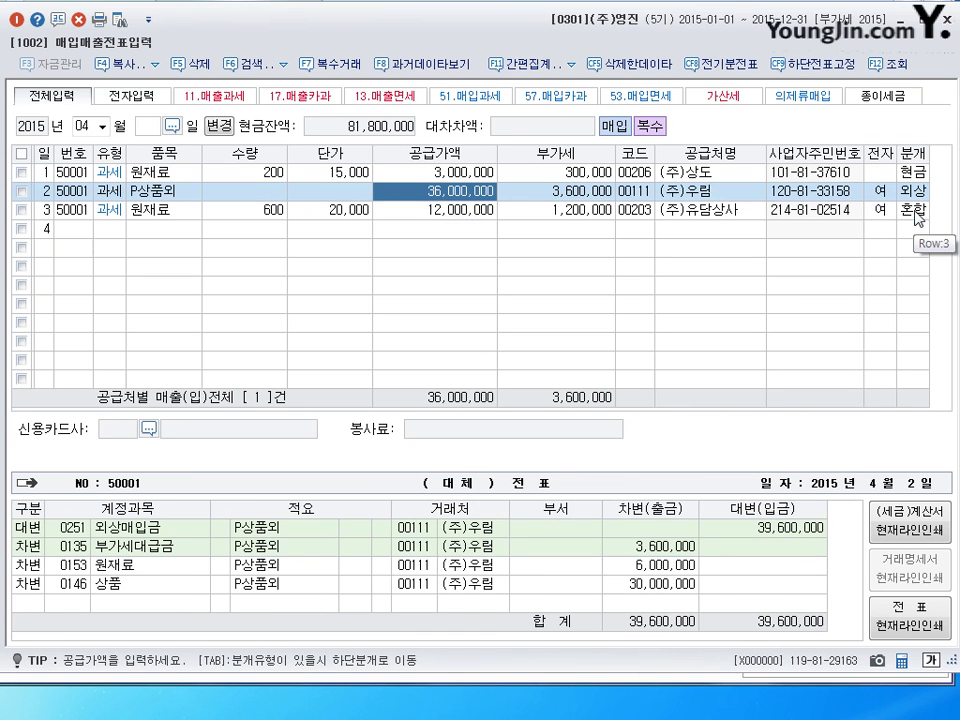
{"action": "left_click", "coordinate": [912, 210]}
Enter row 4 as a type 51 부재료 purchase with 5,000,000 supply and 500,000 VAT
{"action": "left_click", "coordinate": [103, 230]}
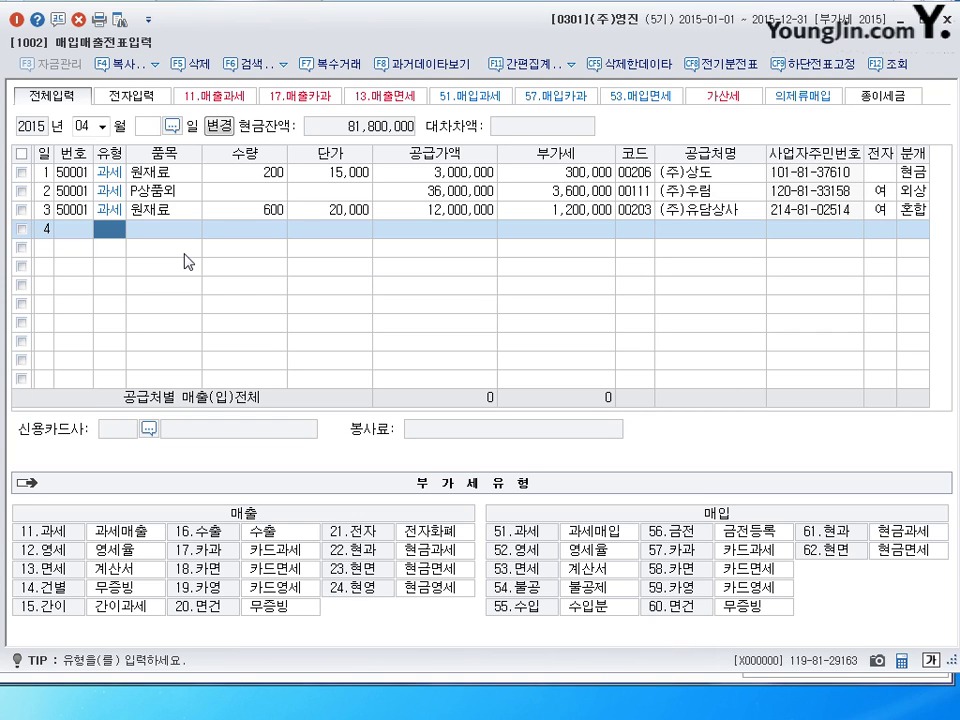
{"action": "type", "text": "51"}
{"action": "key", "text": "Return"}
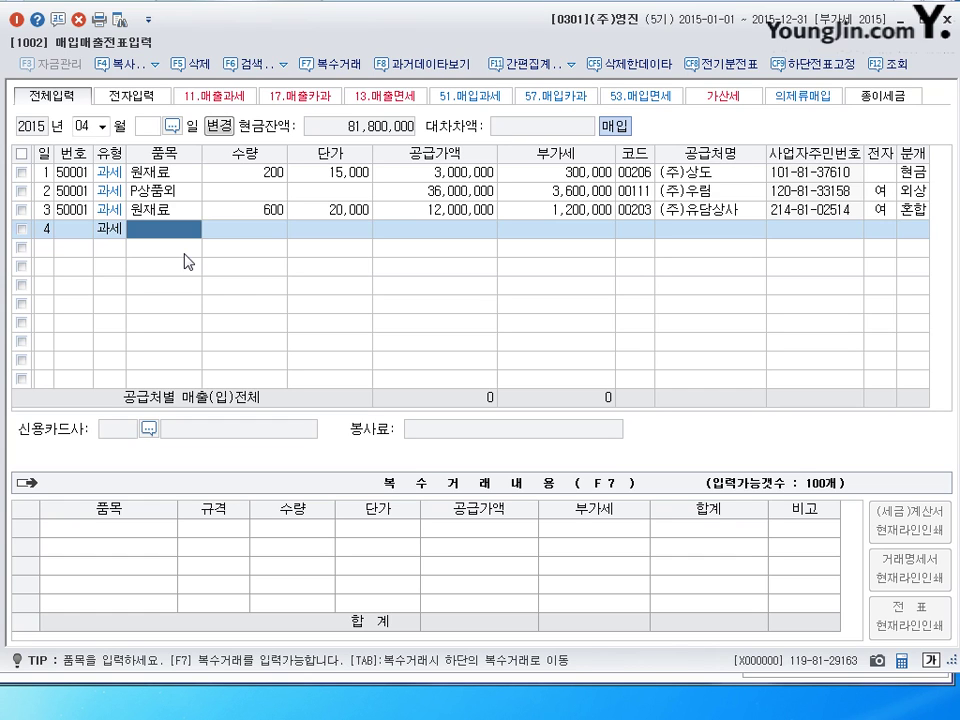
{"action": "type", "text": "부재료"}
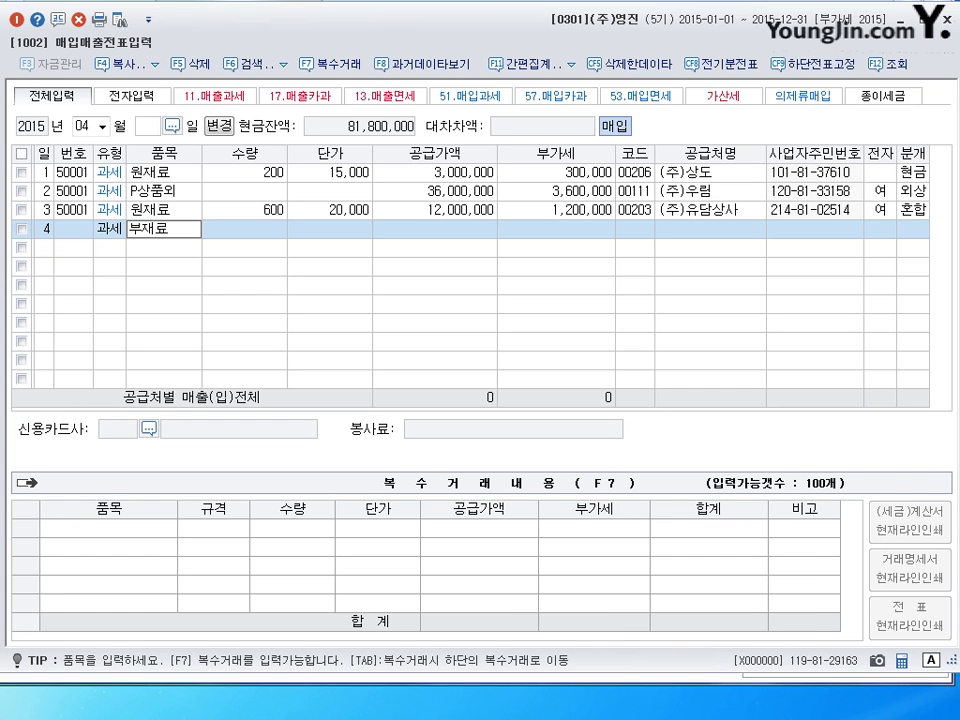
{"action": "key", "text": "Return"}
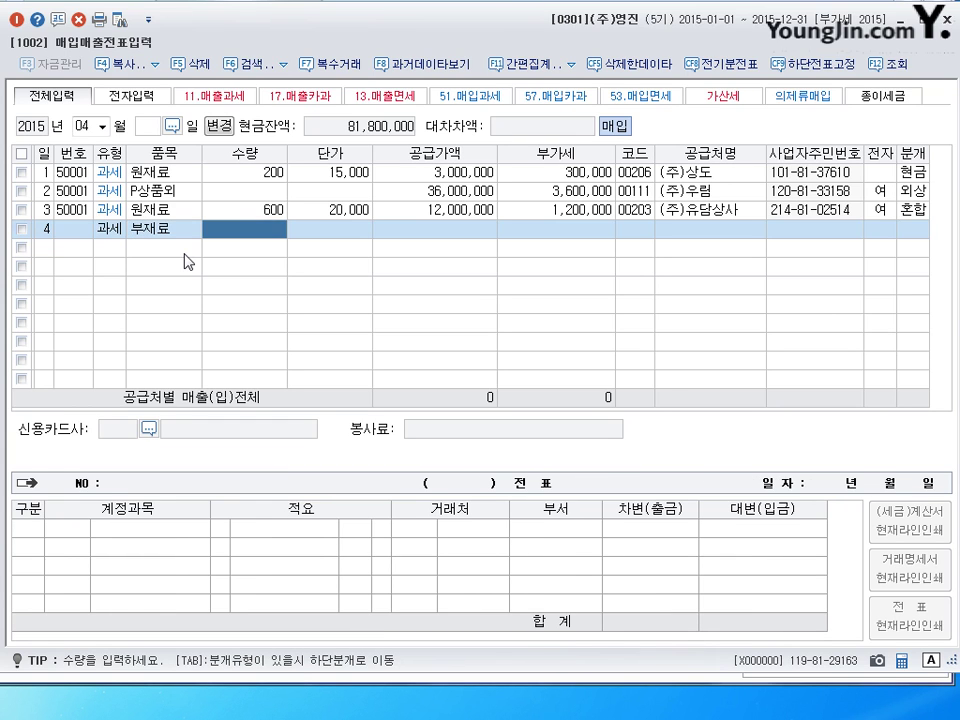
{"action": "key", "text": "Return"}
{"action": "key", "text": "Return"}
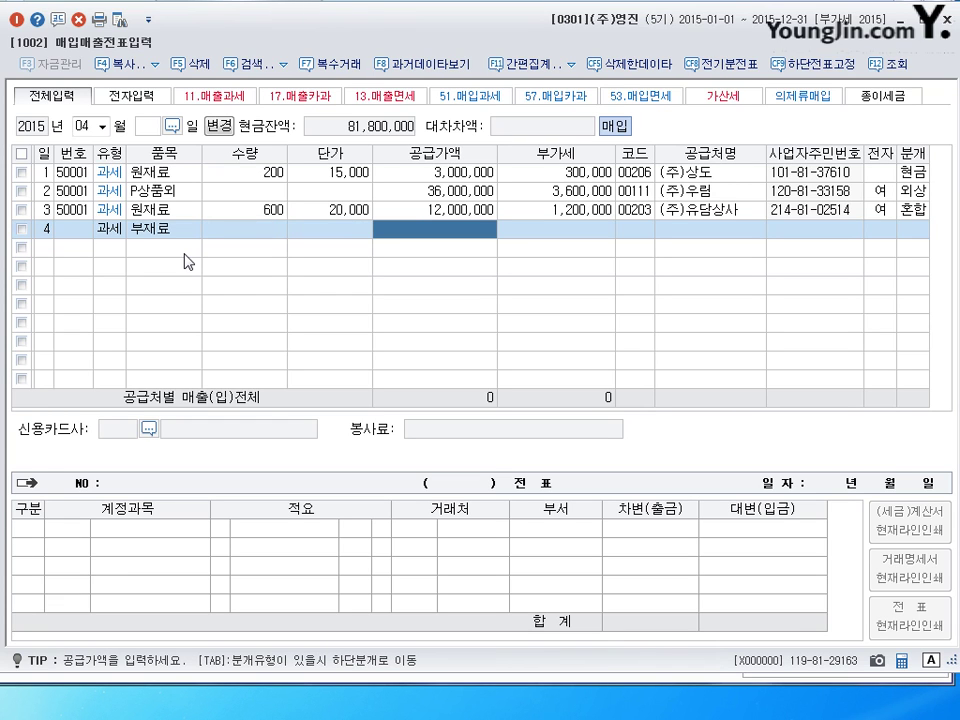
{"action": "type", "text": "5000000"}
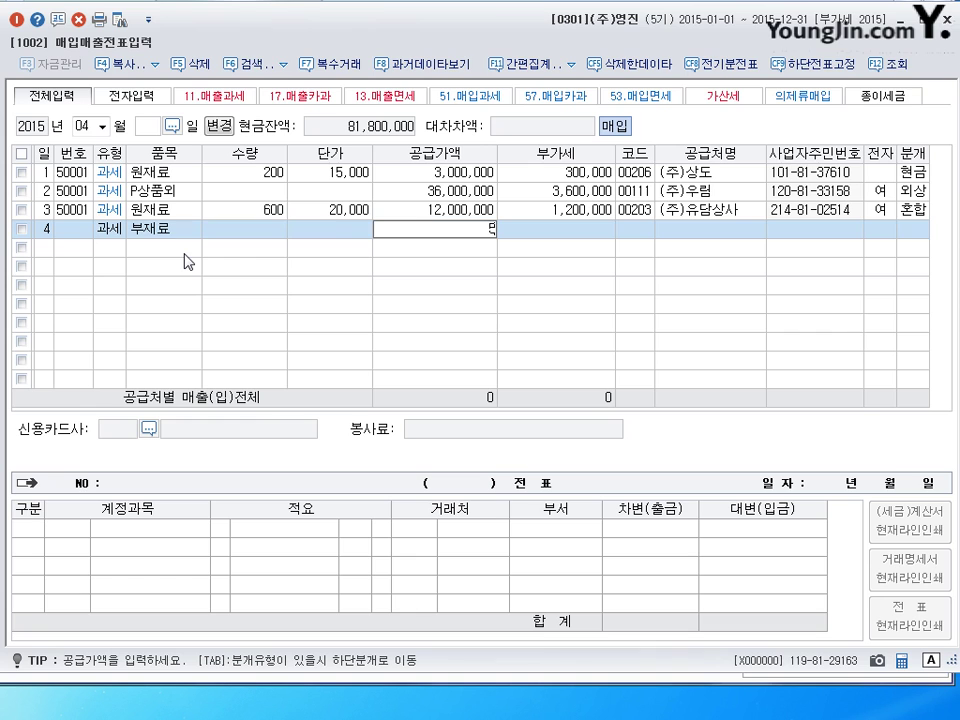
{"action": "key", "text": "Return"}
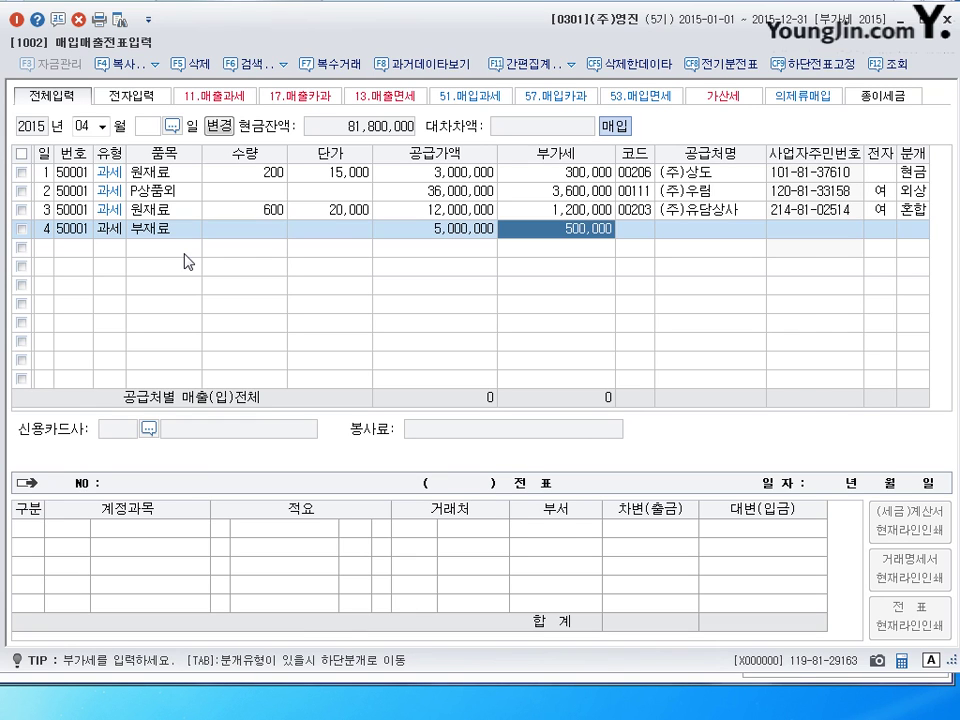
{"action": "key", "text": "Return"}
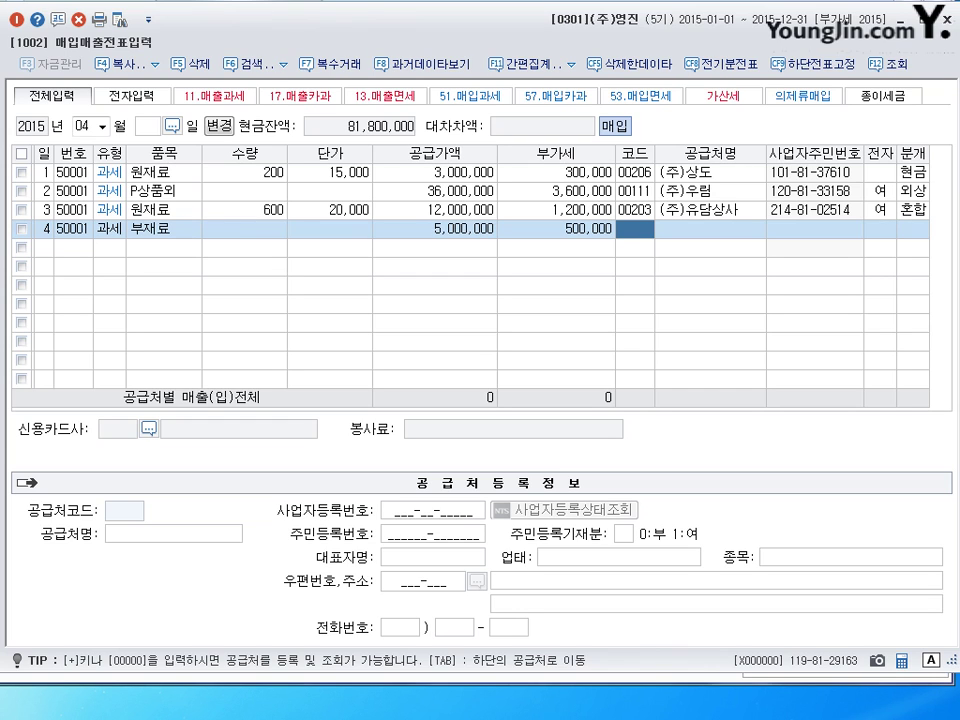
Enter new supplier (주)까치 on row 4, bringing up registration with proposed code 00103
{"action": "key", "text": "Hangul"}
{"action": "type", "text": "00000"}
{"action": "key", "text": "Return"}
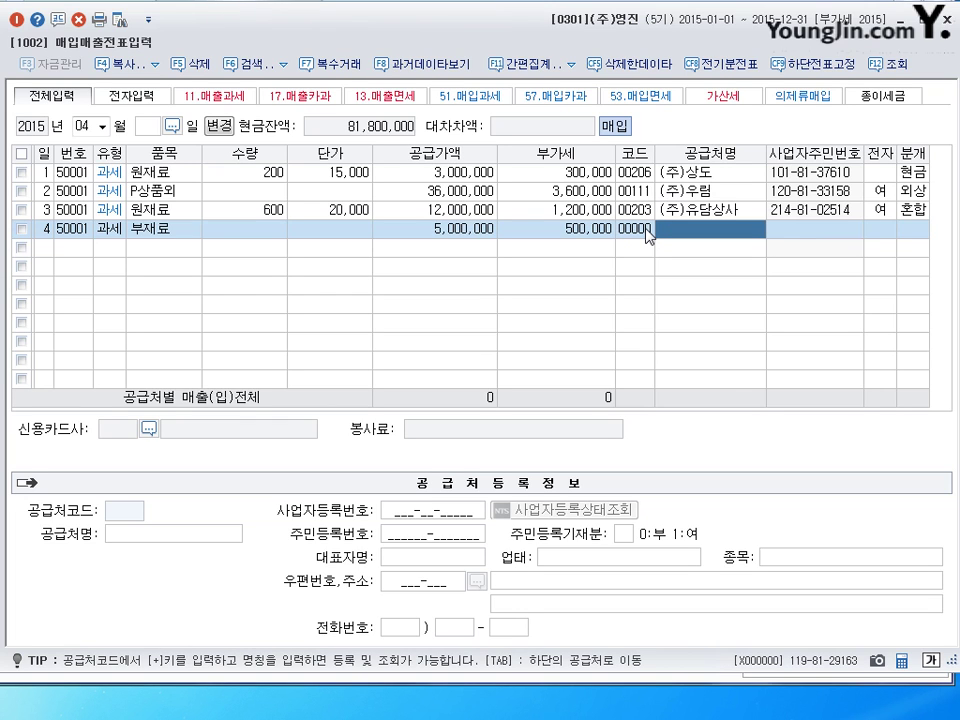
{"action": "type", "text": "("}
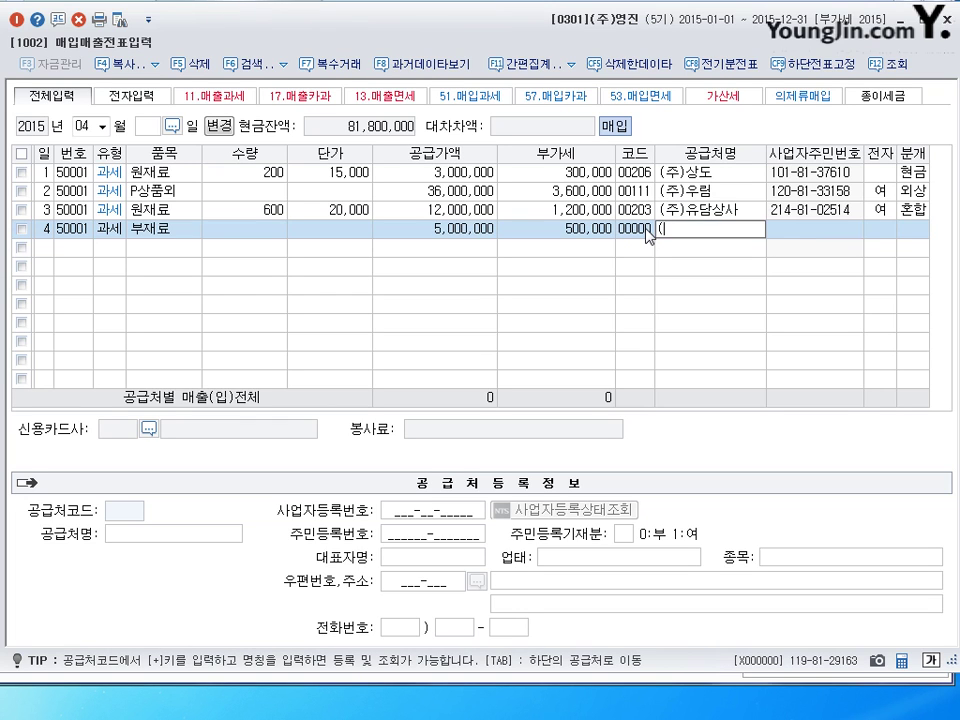
{"action": "type", "text": "주)가지"}
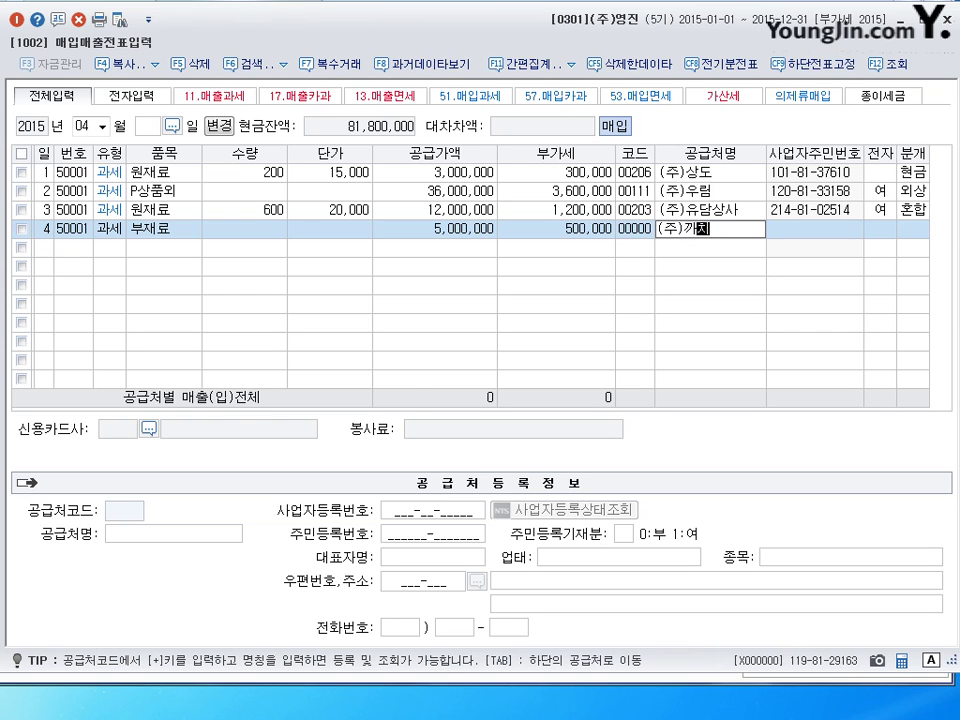
{"action": "key", "text": "Return"}
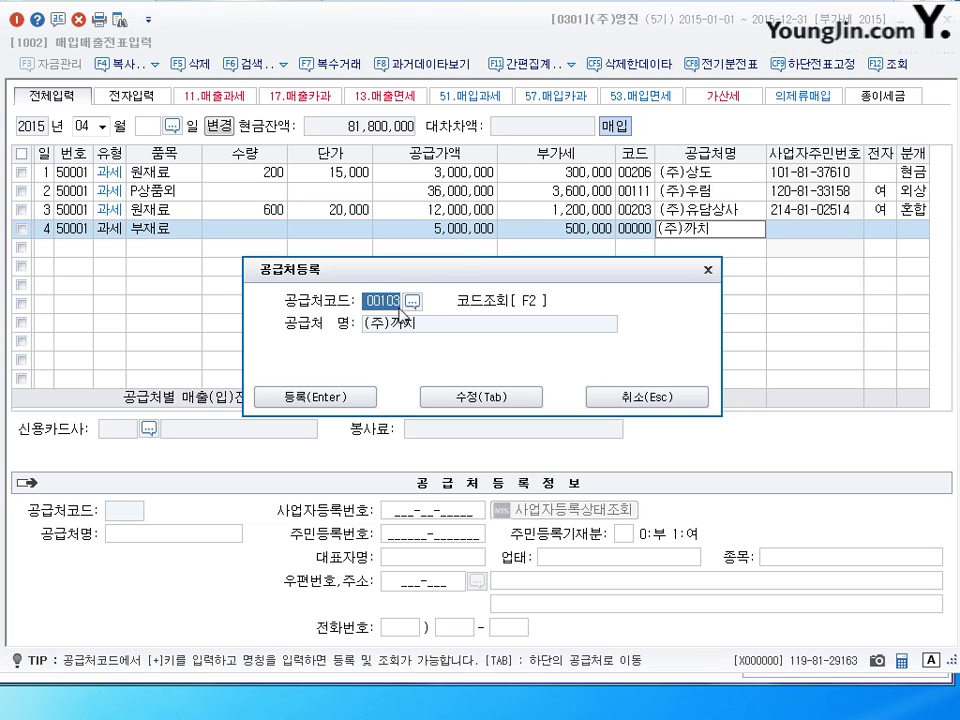
Register (주)까치 under code 00303 with its business registration number and representative's name
{"action": "type", "text": "303"}
{"action": "left_click", "coordinate": [479, 400]}
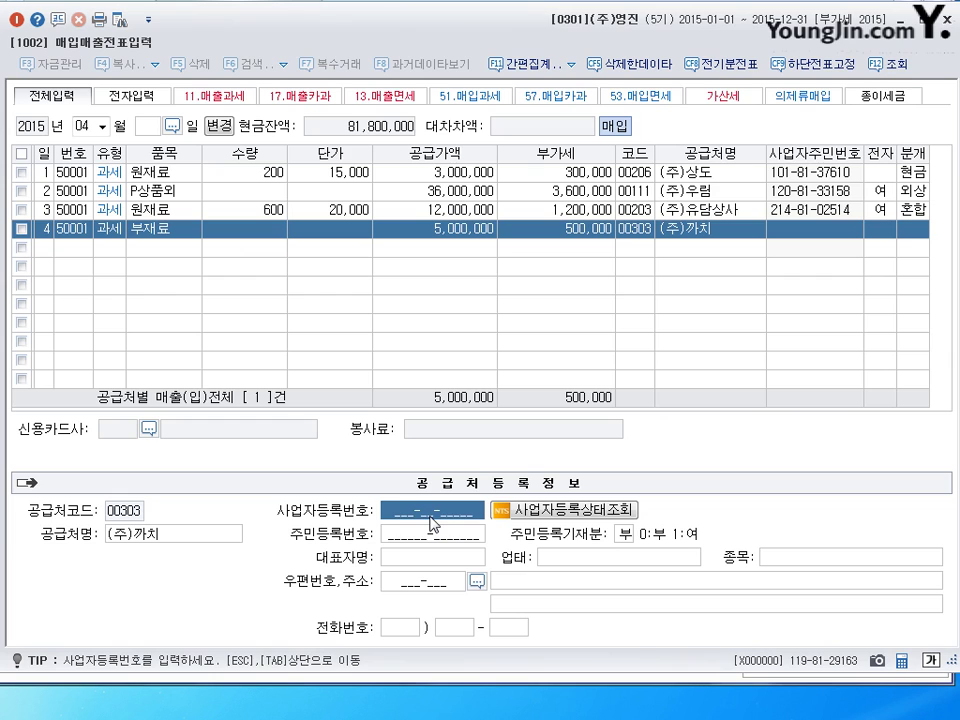
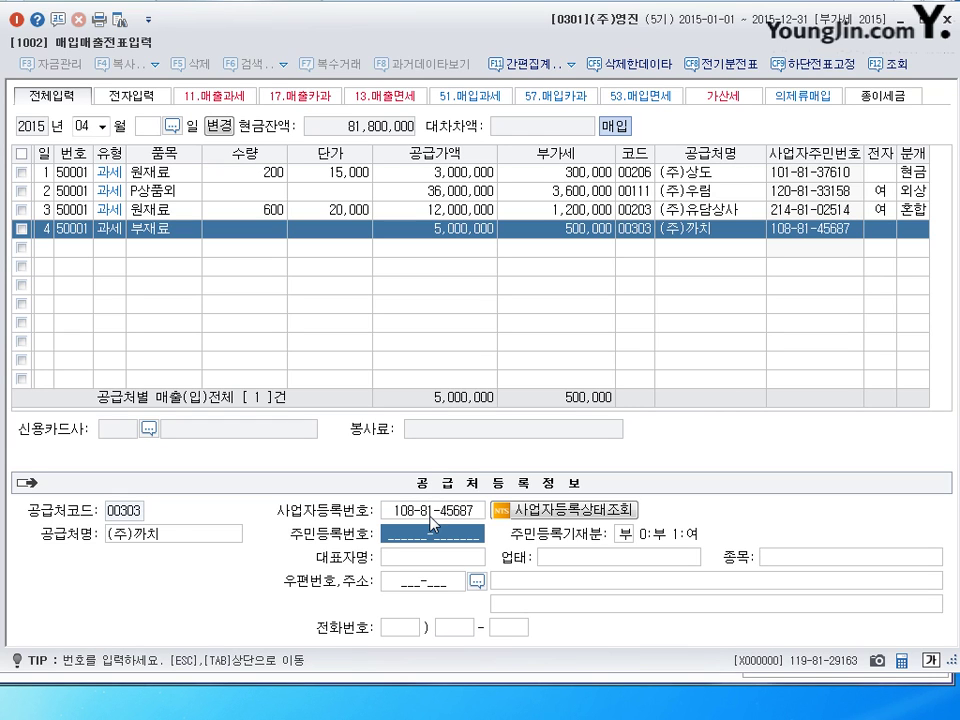
{"action": "key", "text": "Return"}
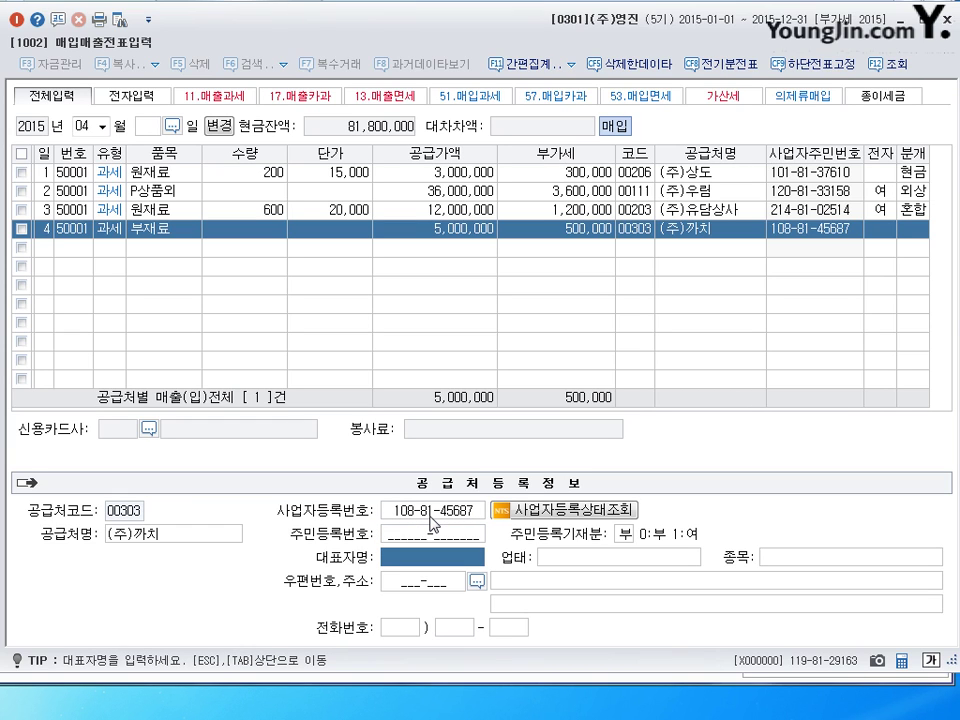
{"action": "type", "text": "기서"}
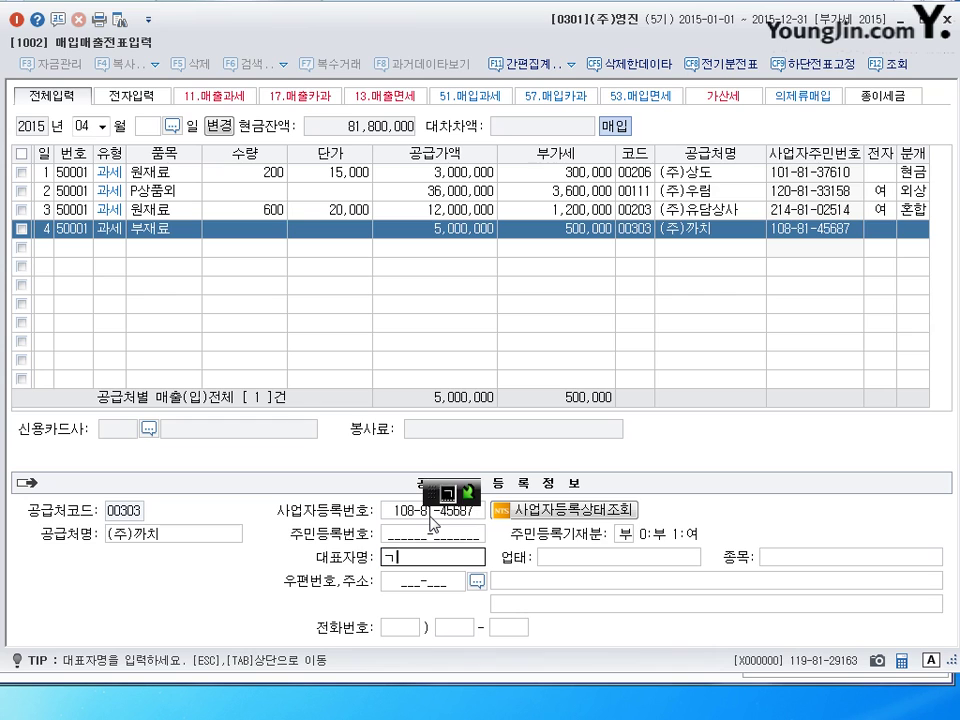
{"action": "key", "text": "BackSpace"}
{"action": "key", "text": "BackSpace"}
{"action": "type", "text": "김성"}
{"action": "key", "text": "Return"}
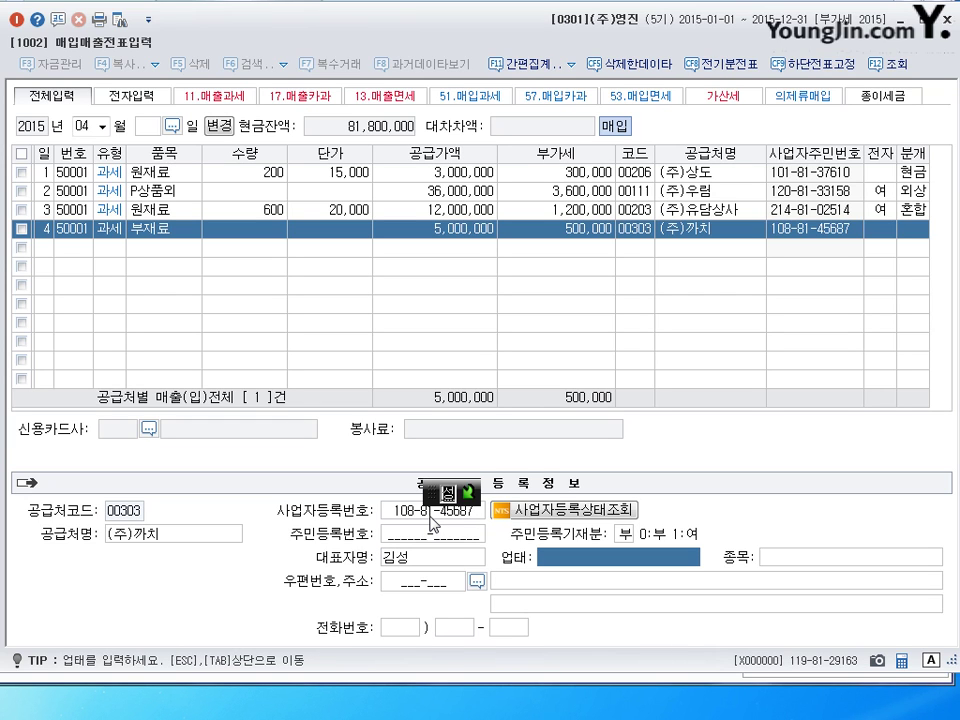
Set the supplier's business type to 도매 and item to 목재, leaving the other fields blank
{"action": "type", "text": "돔매"}
{"action": "key", "text": "Return"}
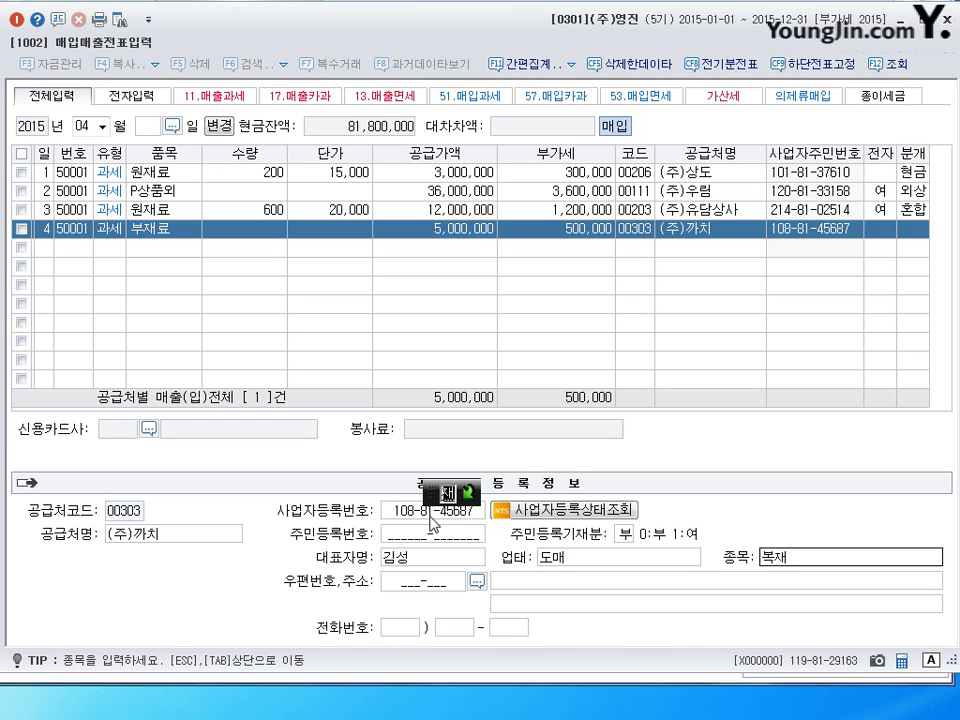
{"action": "type", "text": "목재"}
{"action": "key", "text": "Return"}
{"action": "key", "text": "Return"}
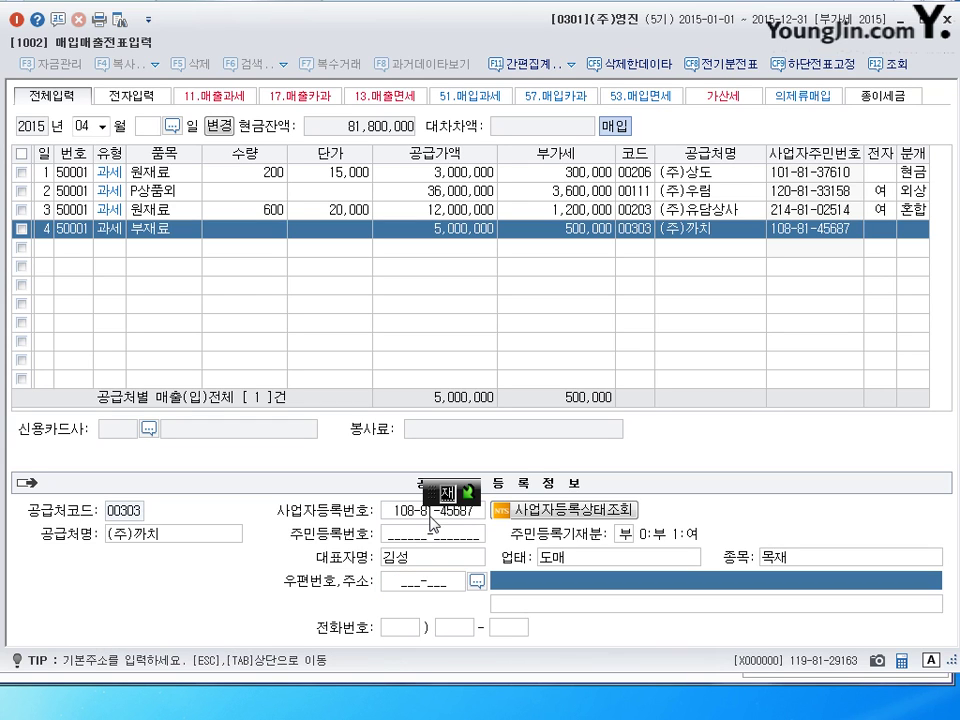
{"action": "key", "text": "Return"}
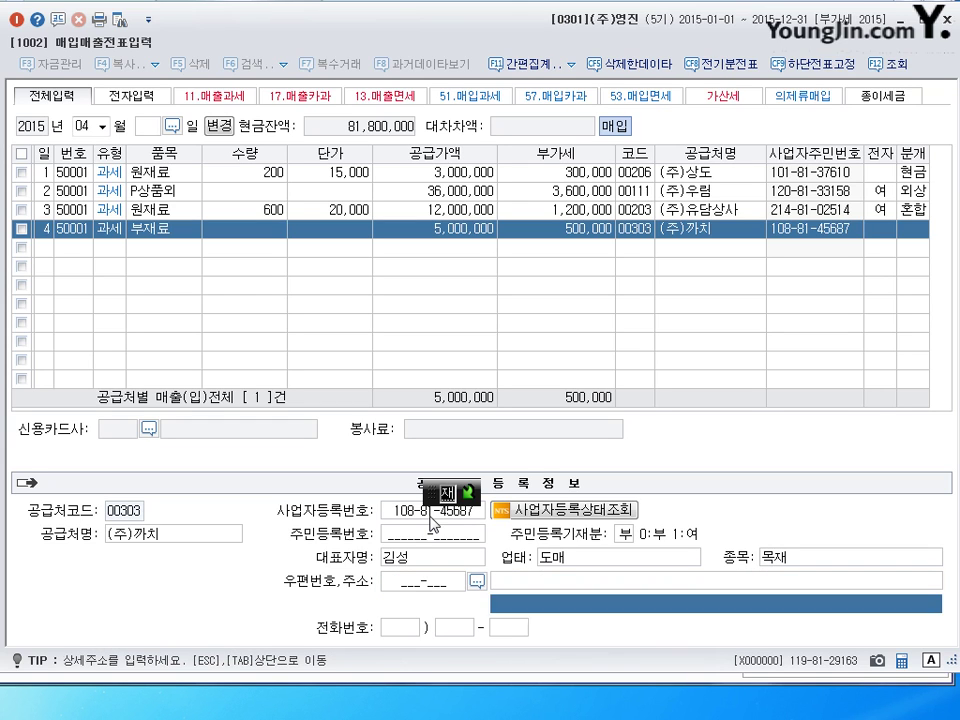
{"action": "key", "text": "Return"}
{"action": "key", "text": "Return"}
{"action": "key", "text": "Return"}
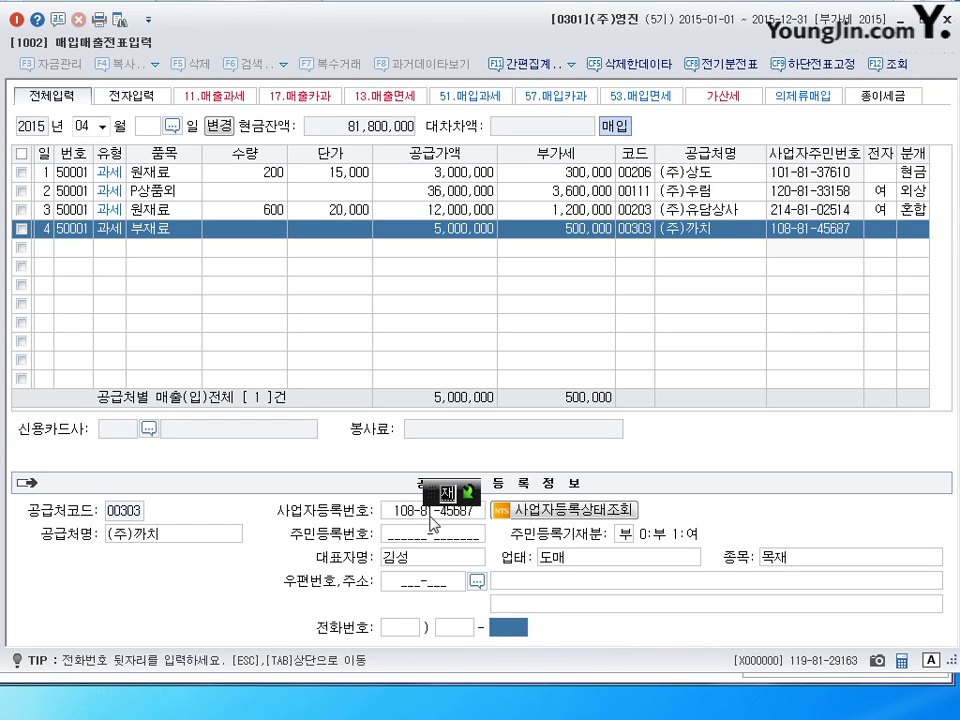
{"action": "key", "text": "Return"}
{"action": "key", "text": "Return"}
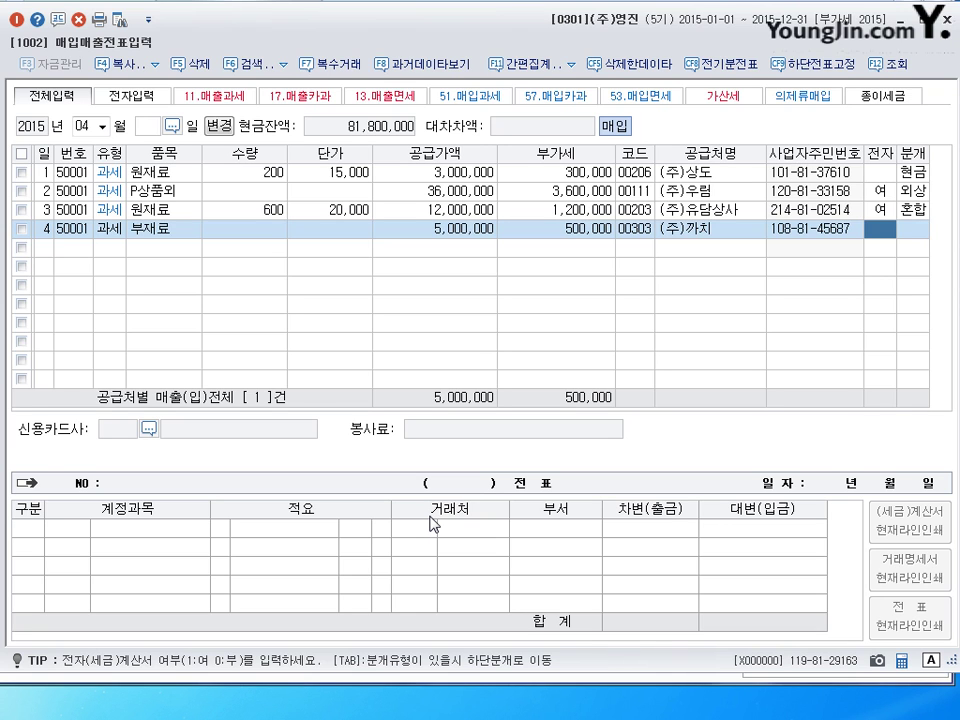
Mark row 4 electronic with a mixed journal and debit account 0162 부재료
{"action": "type", "text": "1"}
{"action": "key", "text": "Return"}
{"action": "type", "text": "3"}
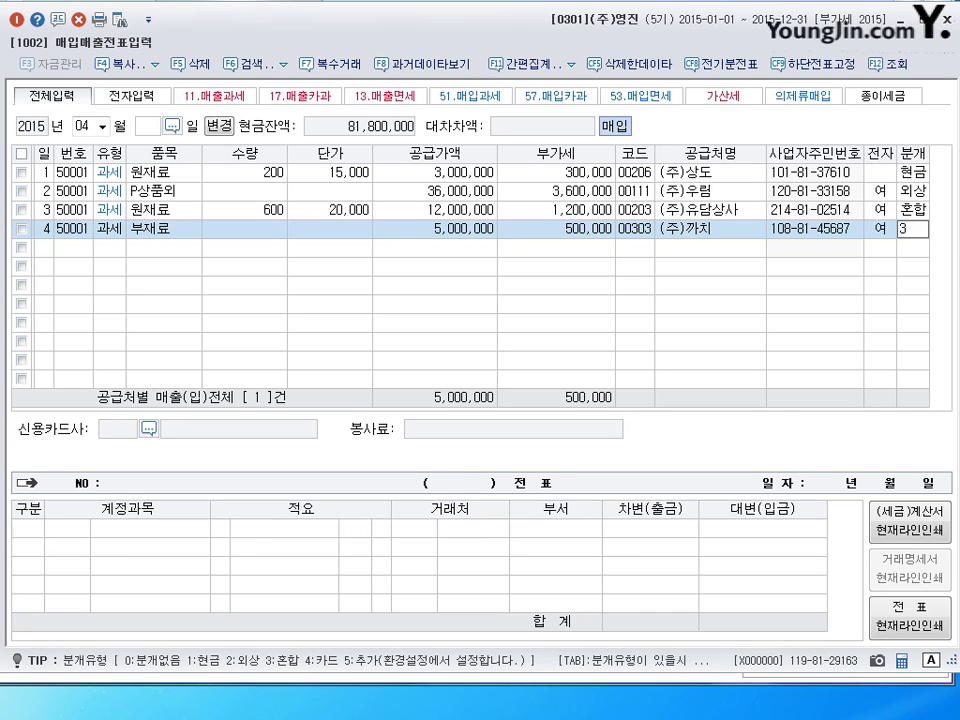
{"action": "key", "text": "Return"}
{"action": "key", "text": "Return"}
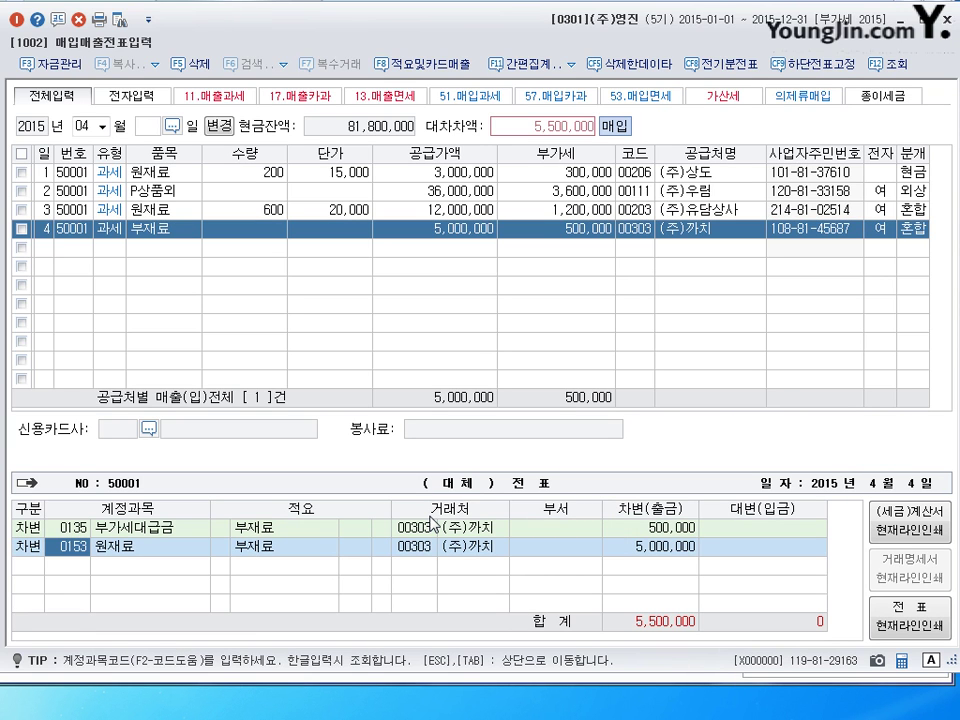
{"action": "type", "text": "162"}
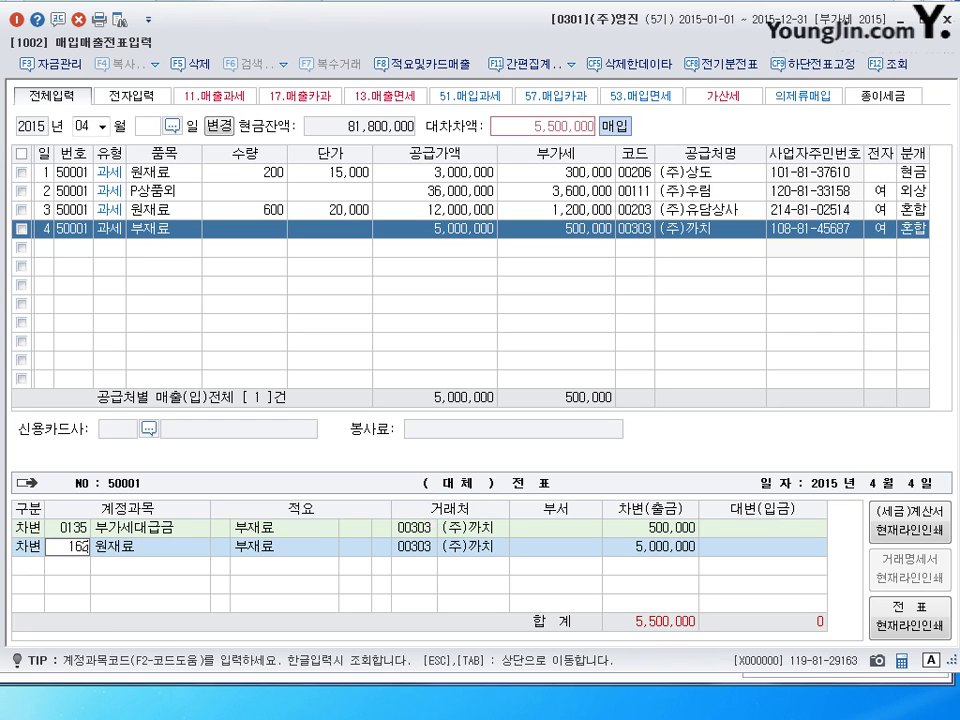
{"action": "key", "text": "Return"}
{"action": "key", "text": "Return"}
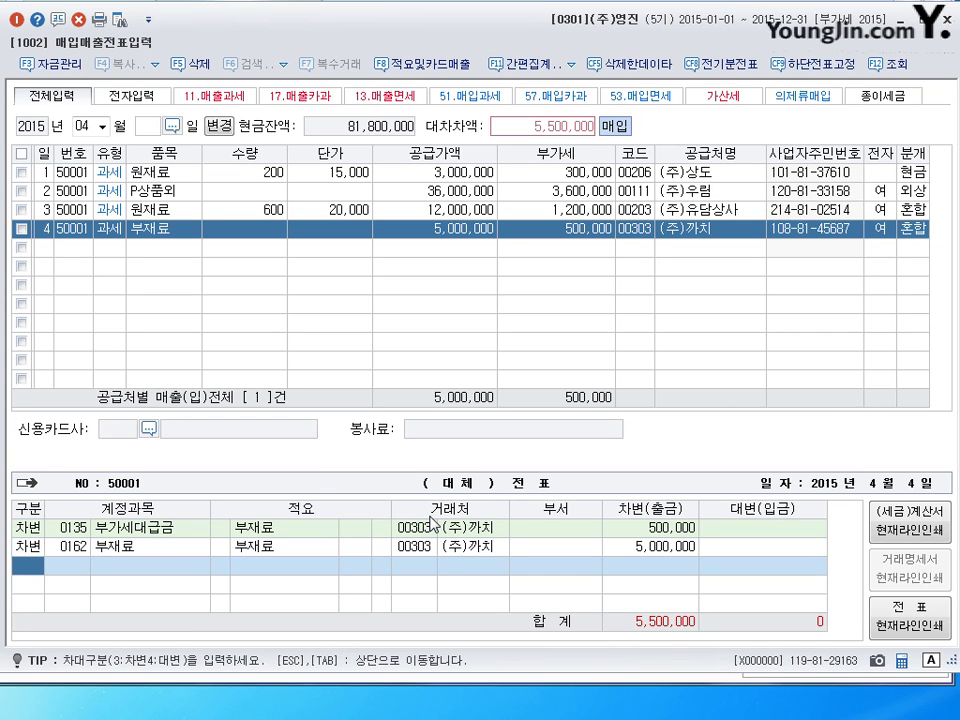
Credit 현금 550,000 and 외상매입금 4,950,000, saving row 4's balanced journal
{"action": "left_click", "coordinate": [76, 552]}
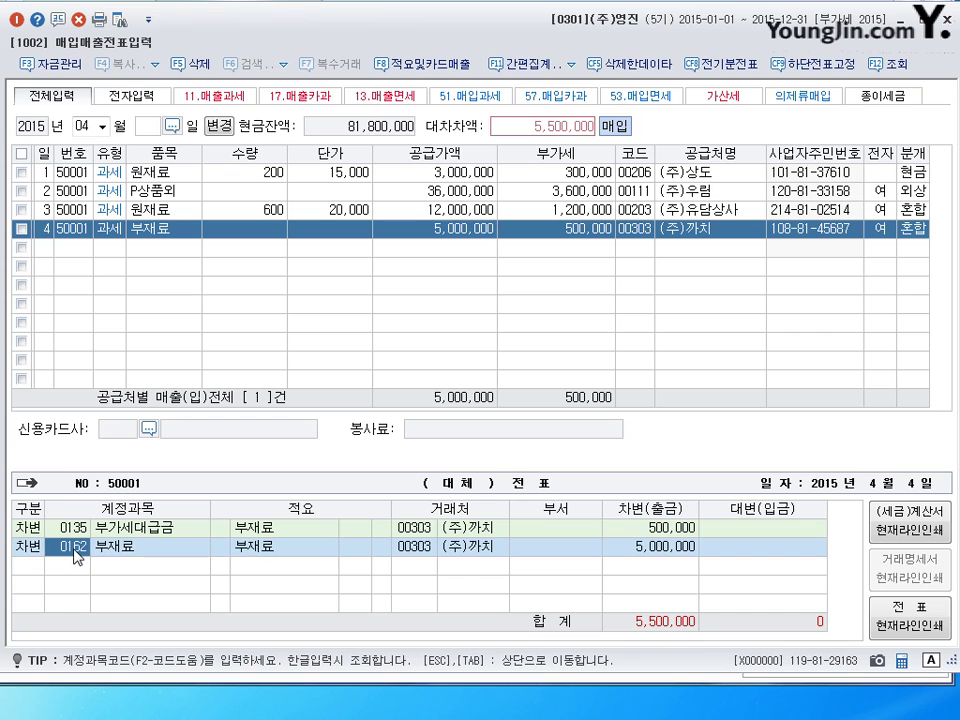
{"action": "left_click", "coordinate": [29, 566]}
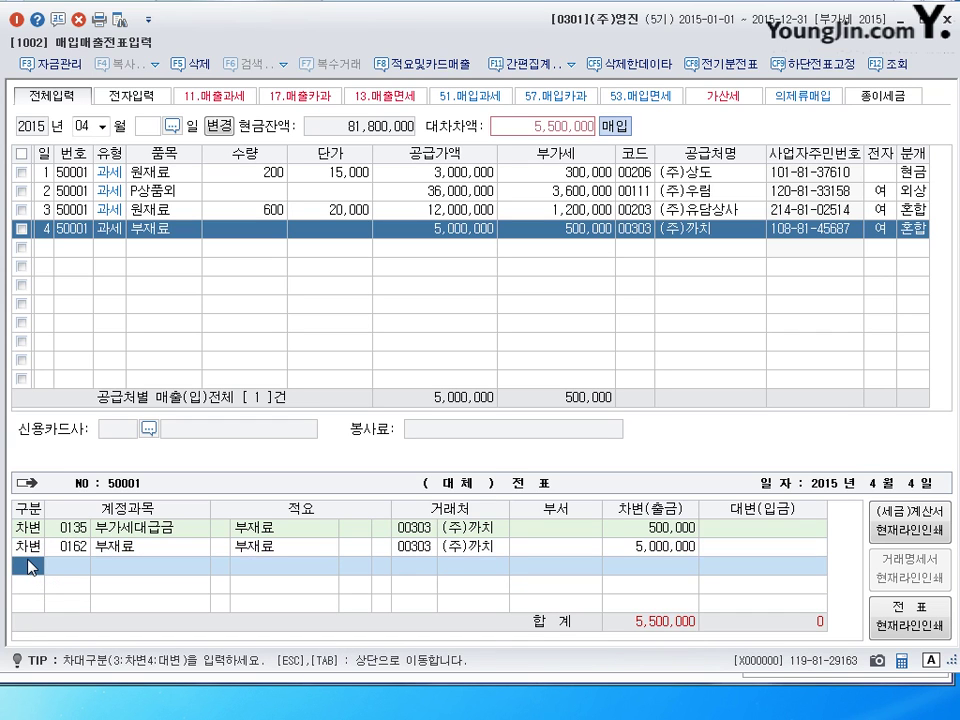
{"action": "type", "text": "4101"}
{"action": "key", "text": "Return"}
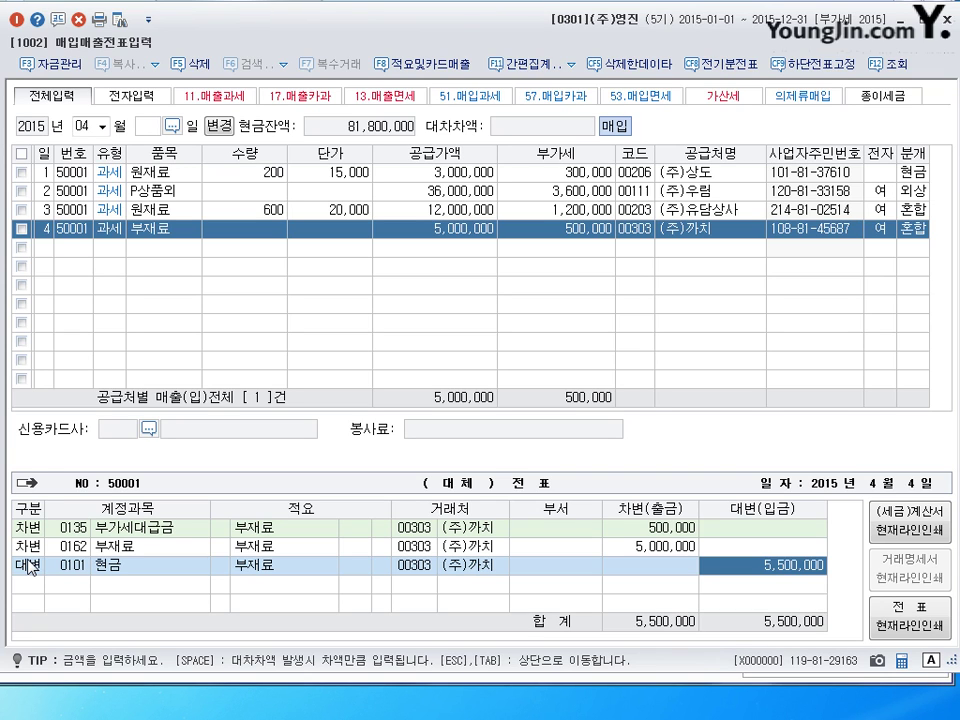
{"action": "type", "text": "550000"}
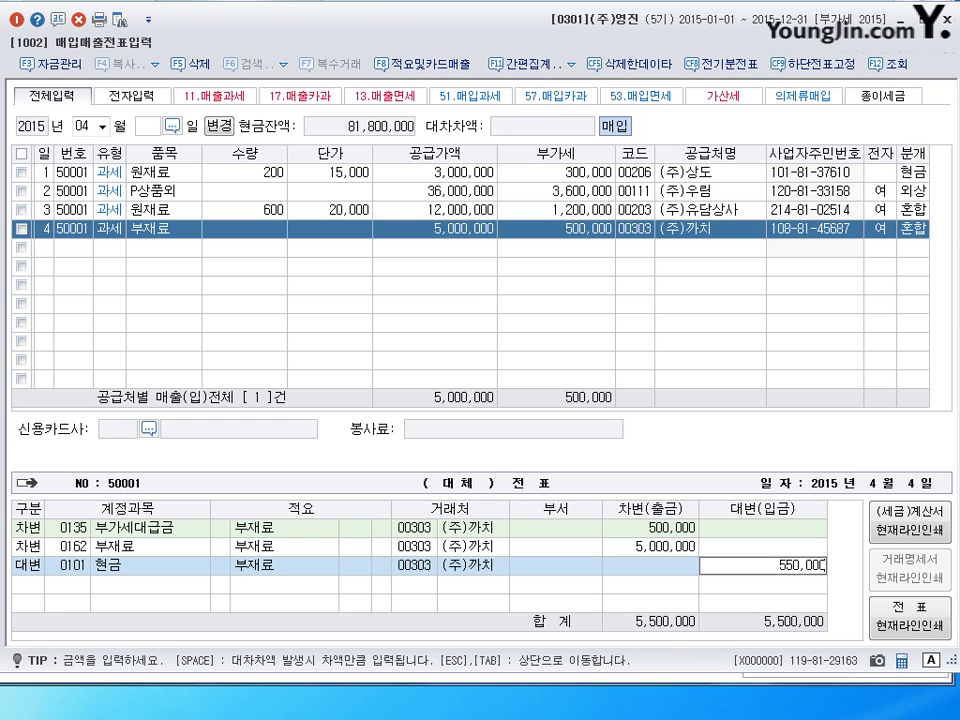
{"action": "key", "text": "Return"}
{"action": "type", "text": "4251"}
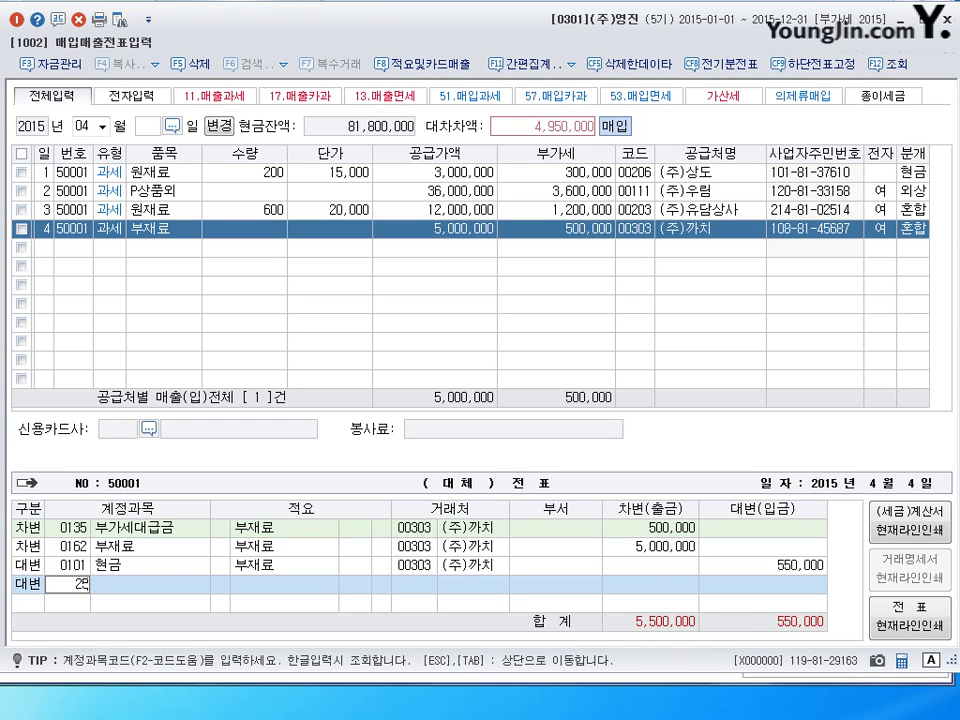
{"action": "key", "text": "Return"}
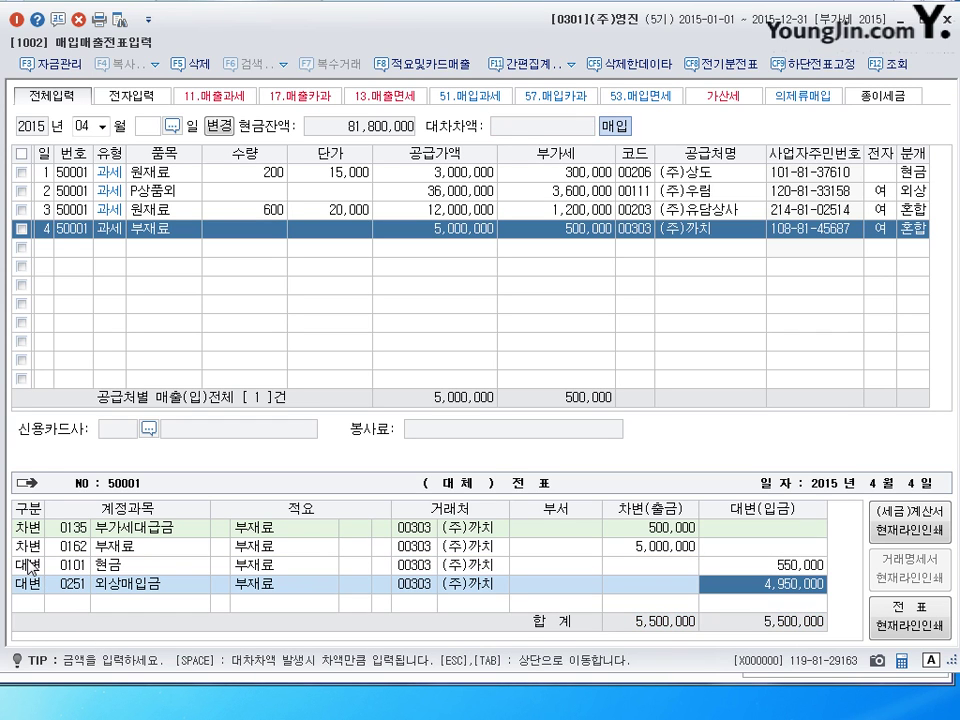
{"action": "key", "text": "Return"}
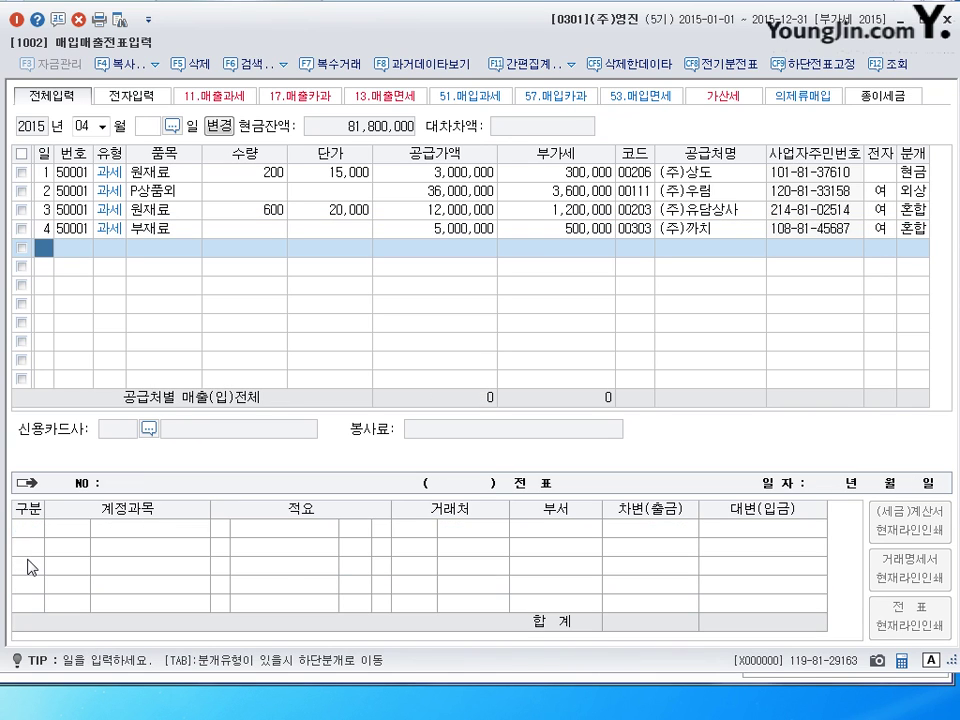
Date the fifth purchase row on the 5th
{"action": "type", "text": "5"}
{"action": "key", "text": "Return"}
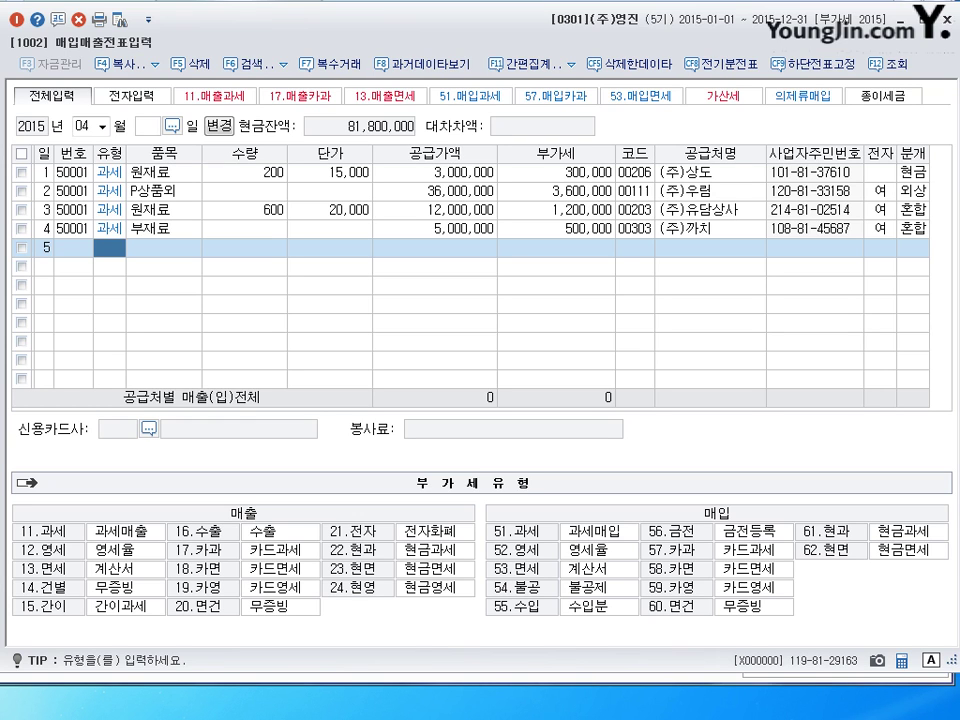
Enter row 5 as a type 51 원재료 purchase of 100 units at 5,000
{"action": "type", "text": "51"}
{"action": "key", "text": "Return"}
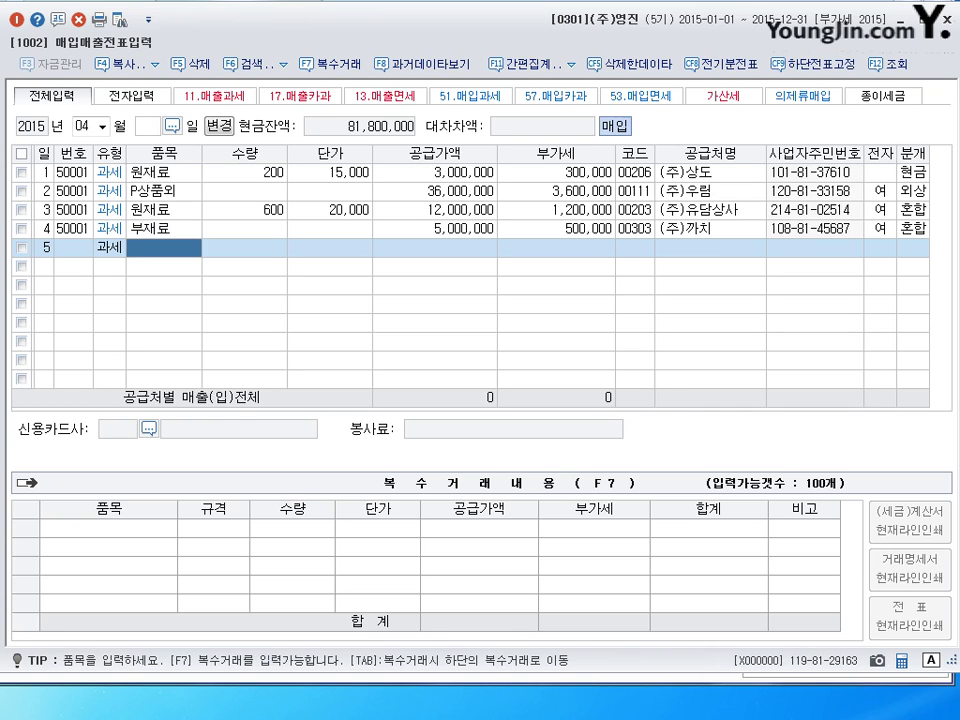
{"action": "type", "text": "원재"}
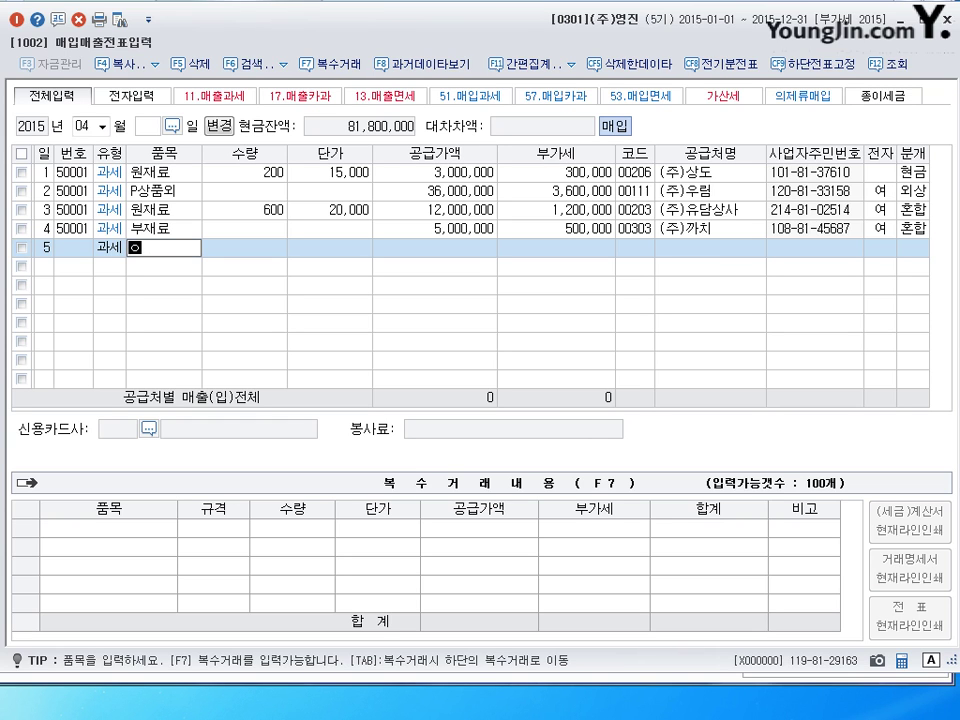
{"action": "key", "text": "Return"}
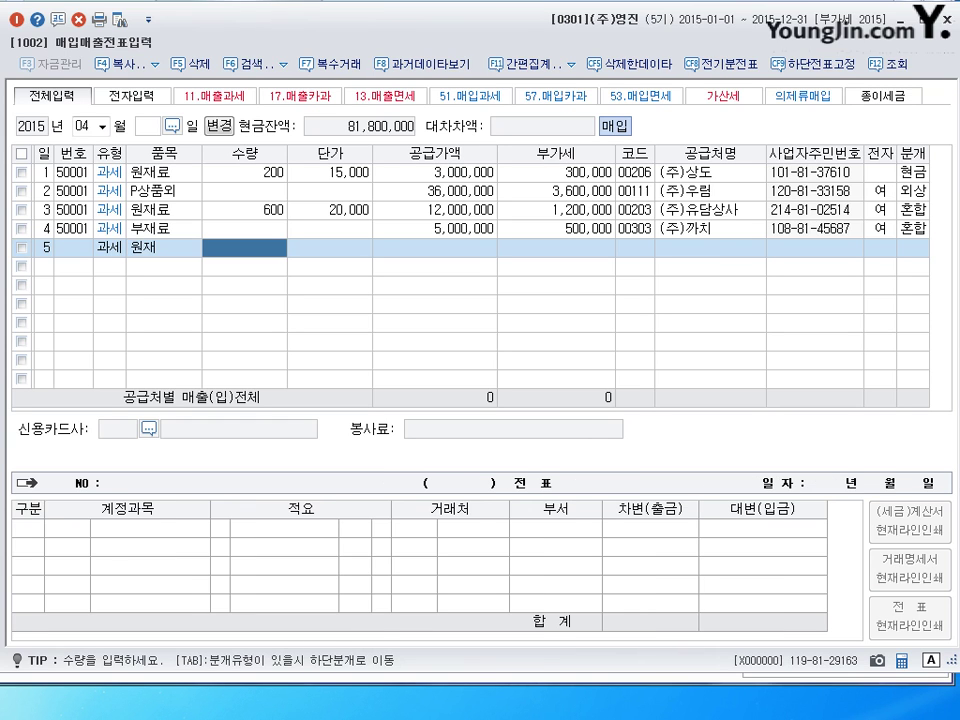
{"action": "key", "text": "Return"}
{"action": "key", "text": "shift+Tab"}
{"action": "key", "text": "shift+Tab"}
{"action": "type", "text": "원"}
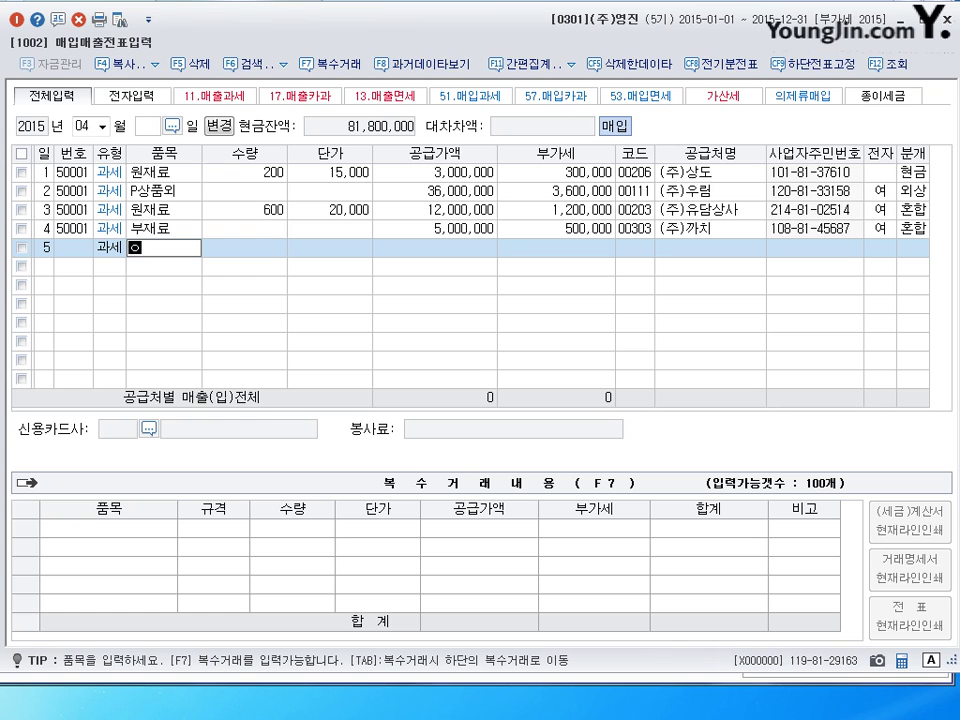
{"action": "type", "text": "재료"}
{"action": "key", "text": "Return"}
{"action": "key", "text": "Return"}
{"action": "key", "text": "Return"}
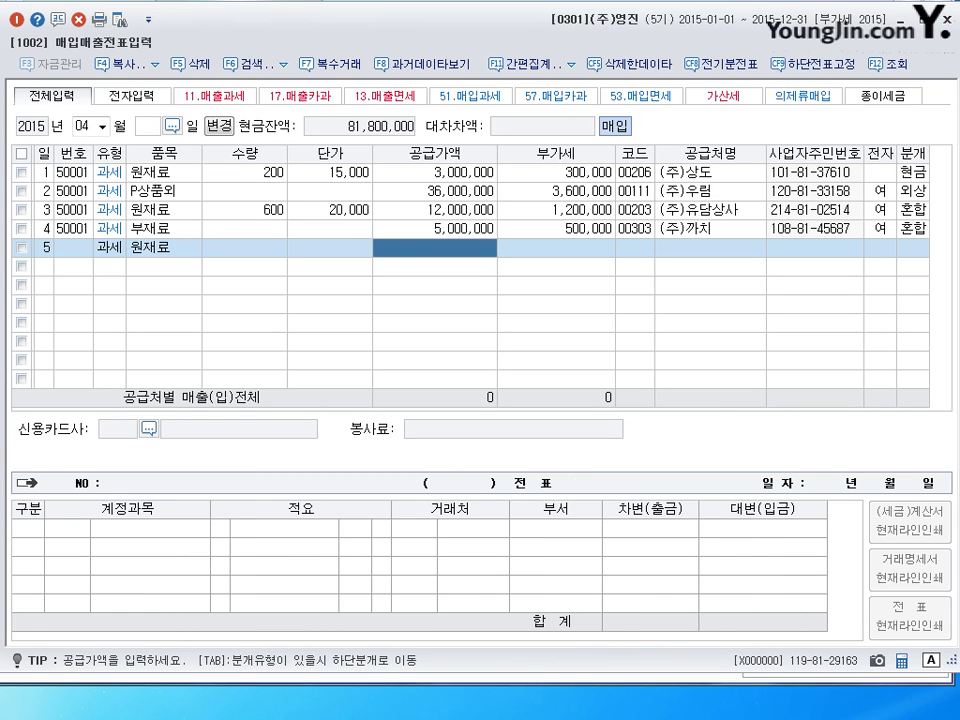
{"action": "left_click", "coordinate": [244, 247]}
{"action": "type", "text": "100"}
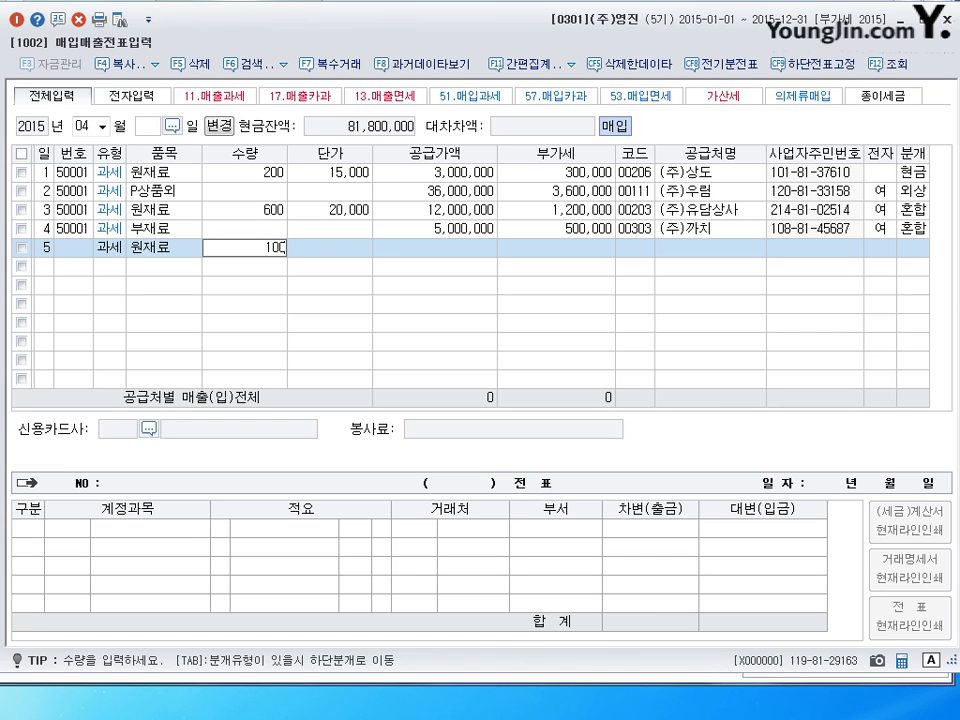
{"action": "key", "text": "Return"}
{"action": "type", "text": "5000"}
{"action": "key", "text": "Return"}
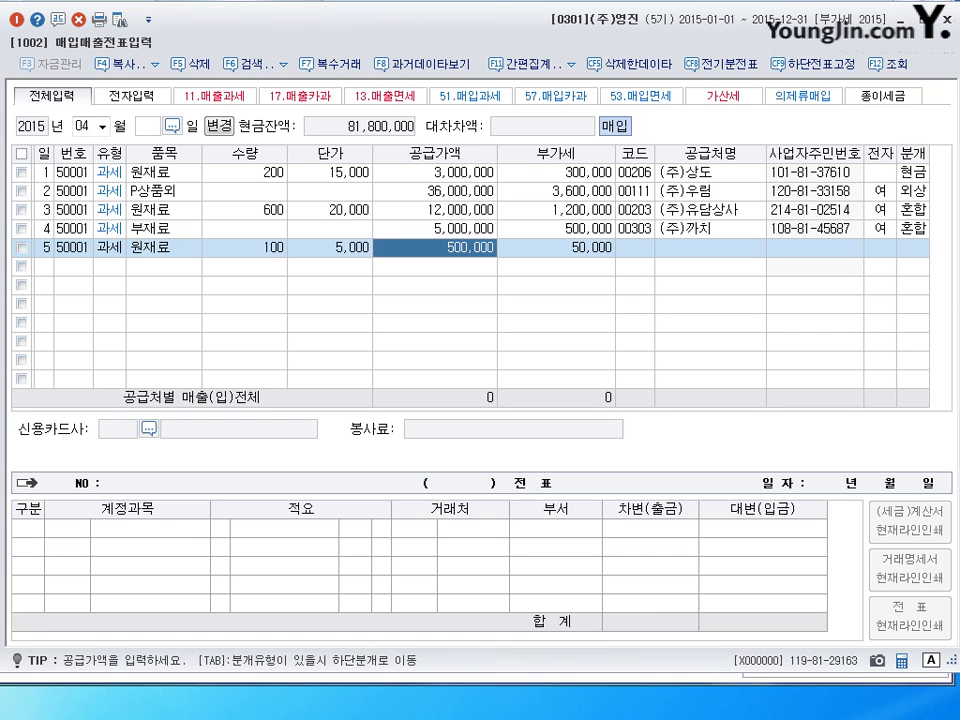
{"action": "key", "text": "Return"}
{"action": "key", "text": "Return"}
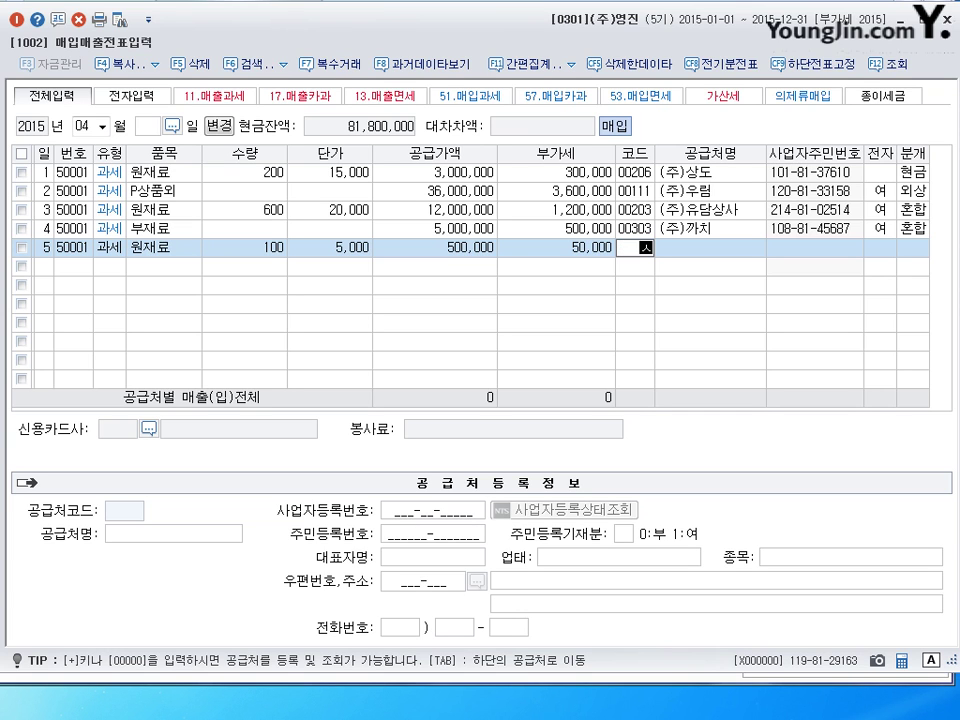
Set row 5's supplier to (주)상도, electronic invoice, mixed journal type
{"action": "type", "text": "상도"}
{"action": "key", "text": "Return"}
{"action": "key", "text": "Return"}
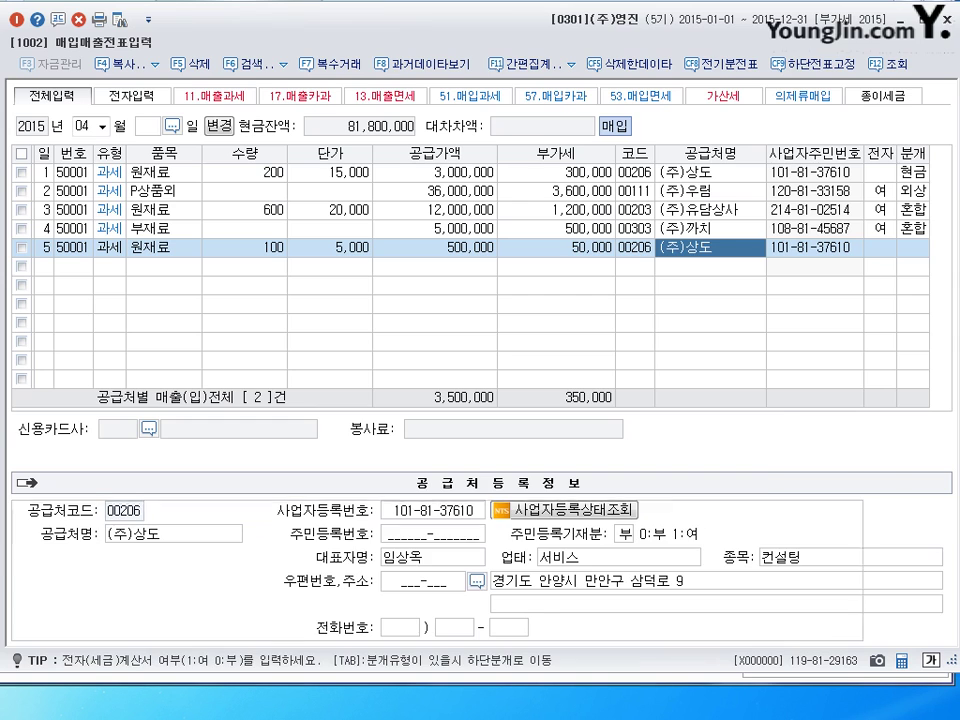
{"action": "key", "text": "Return"}
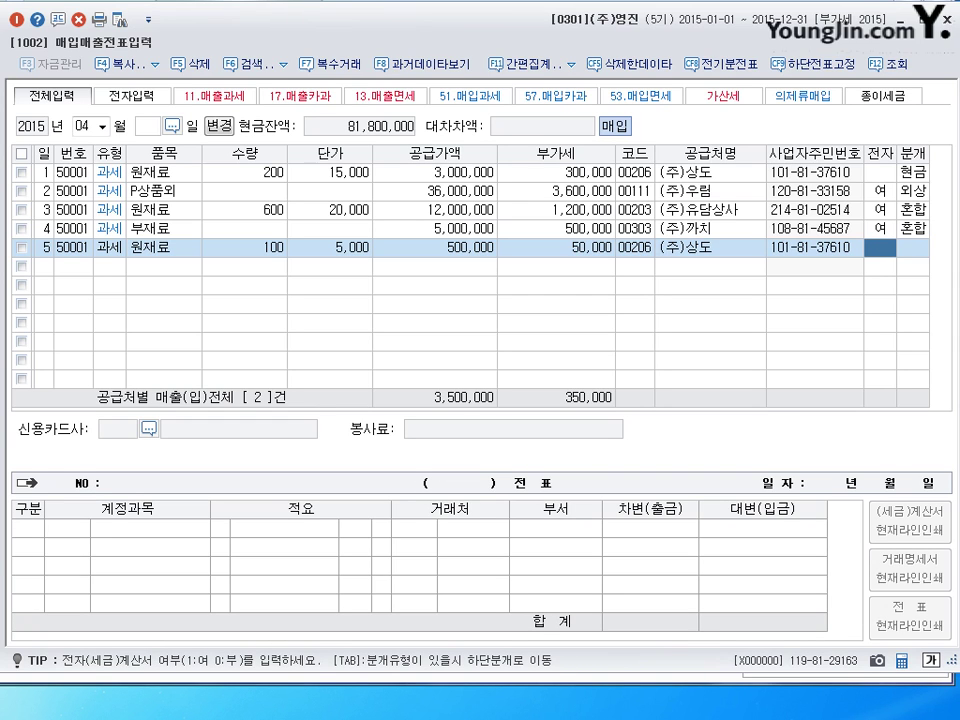
{"action": "type", "text": "1"}
{"action": "key", "text": "Return"}
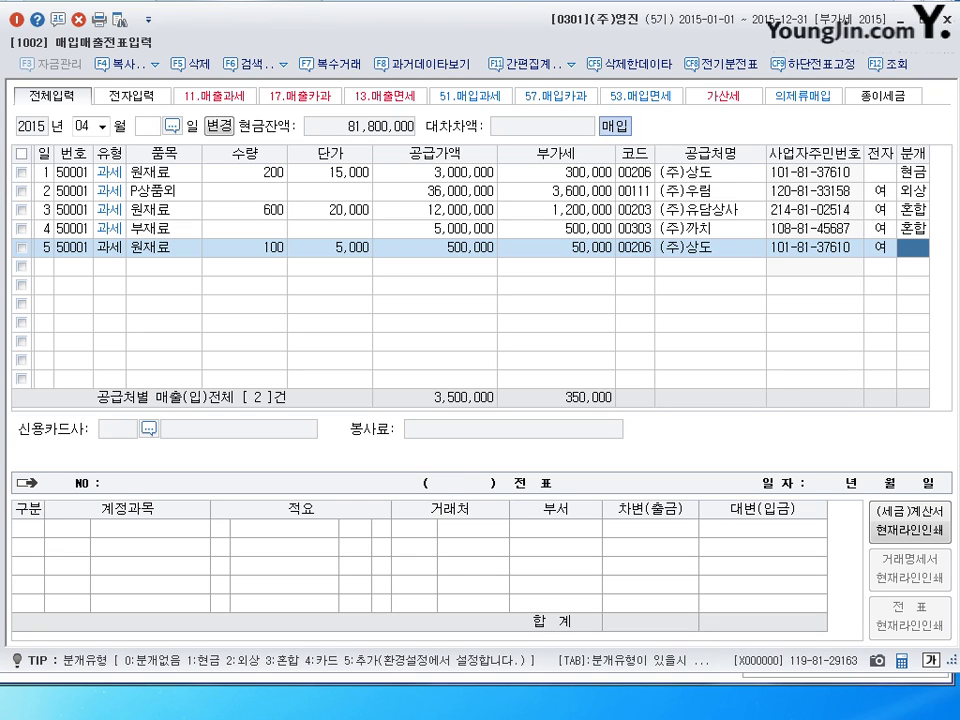
{"action": "type", "text": "3"}
{"action": "key", "text": "Return"}
Credit 받을어음 350,000 with customer (주)유담상사 on row 5's journal
{"action": "key", "text": "Return"}
{"action": "key", "text": "Return"}
{"action": "key", "text": "Return"}
{"action": "key", "text": "Return"}
{"action": "key", "text": "Return"}
{"action": "key", "text": "Return"}
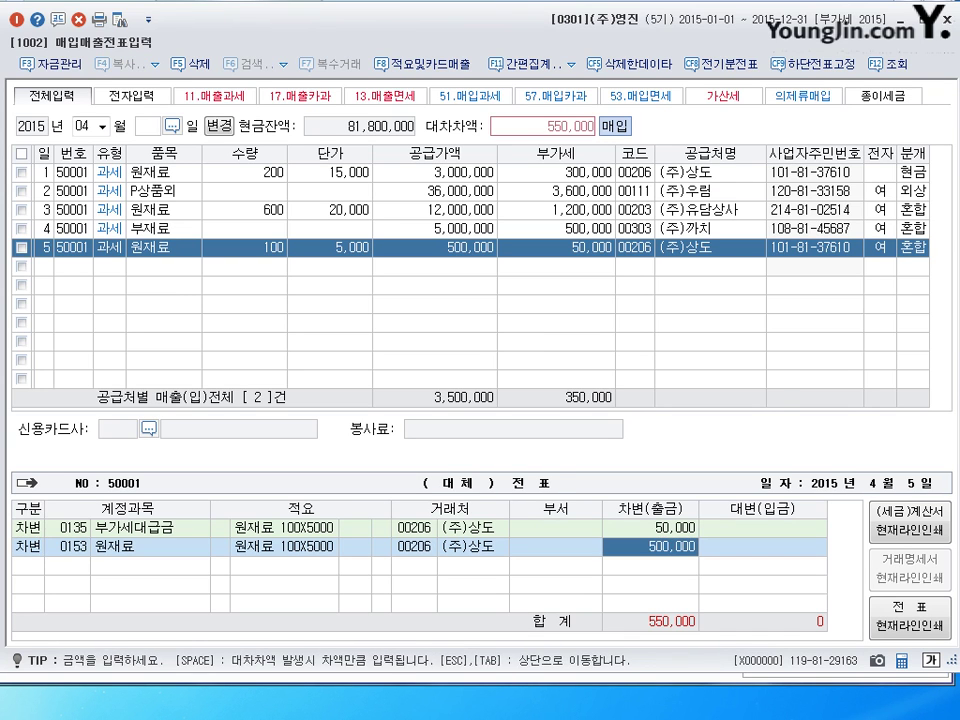
{"action": "type", "text": "4"}
{"action": "key", "text": "Return"}
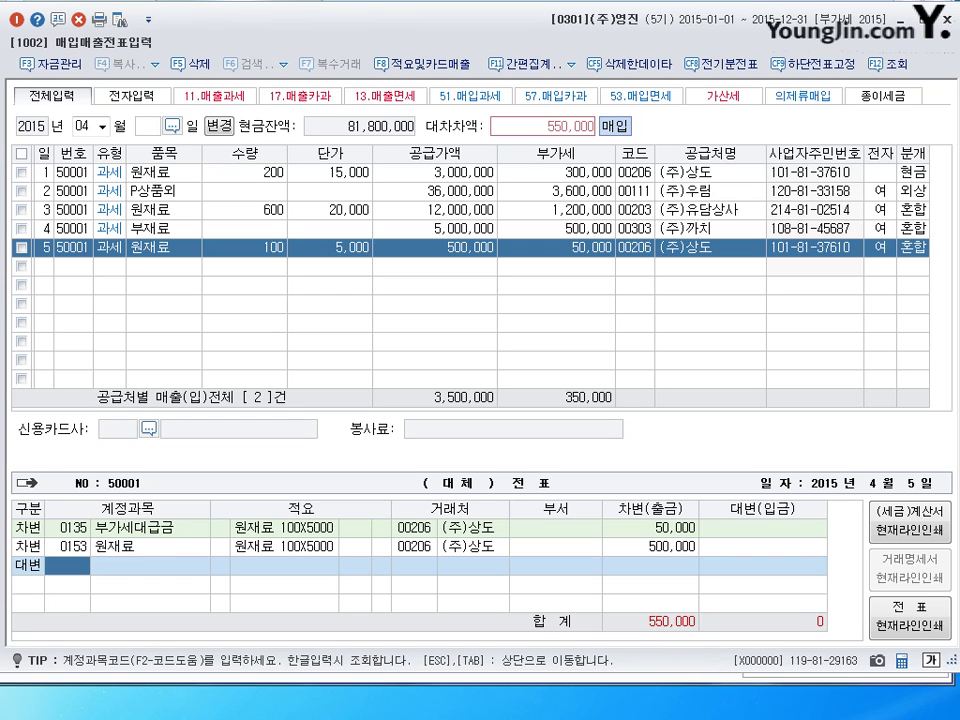
{"action": "type", "text": "110"}
{"action": "key", "text": "Return"}
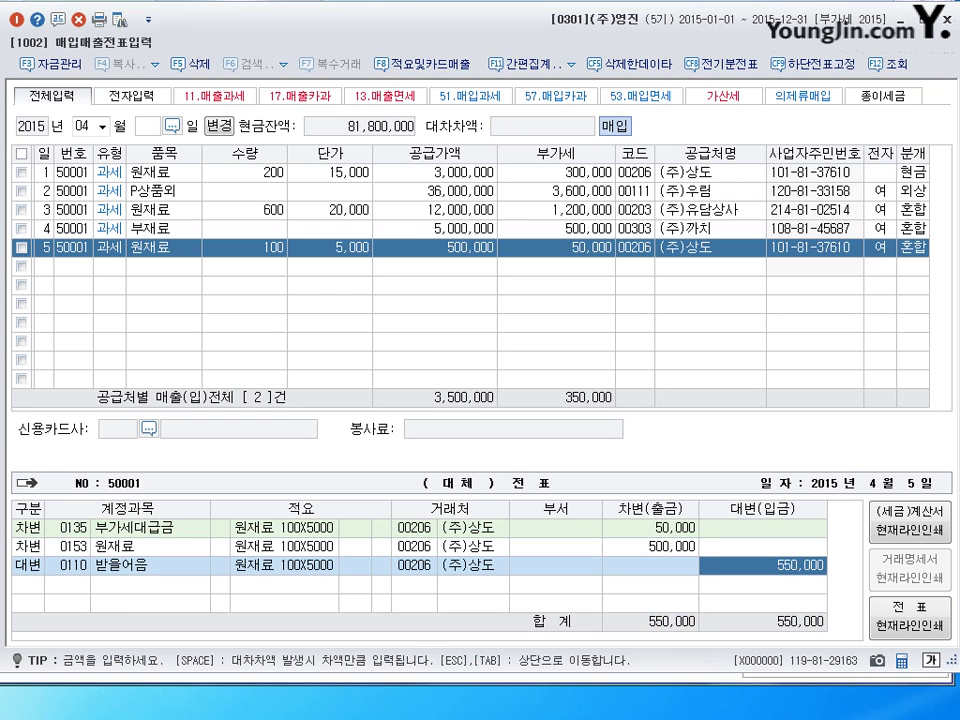
{"action": "type", "text": "350000"}
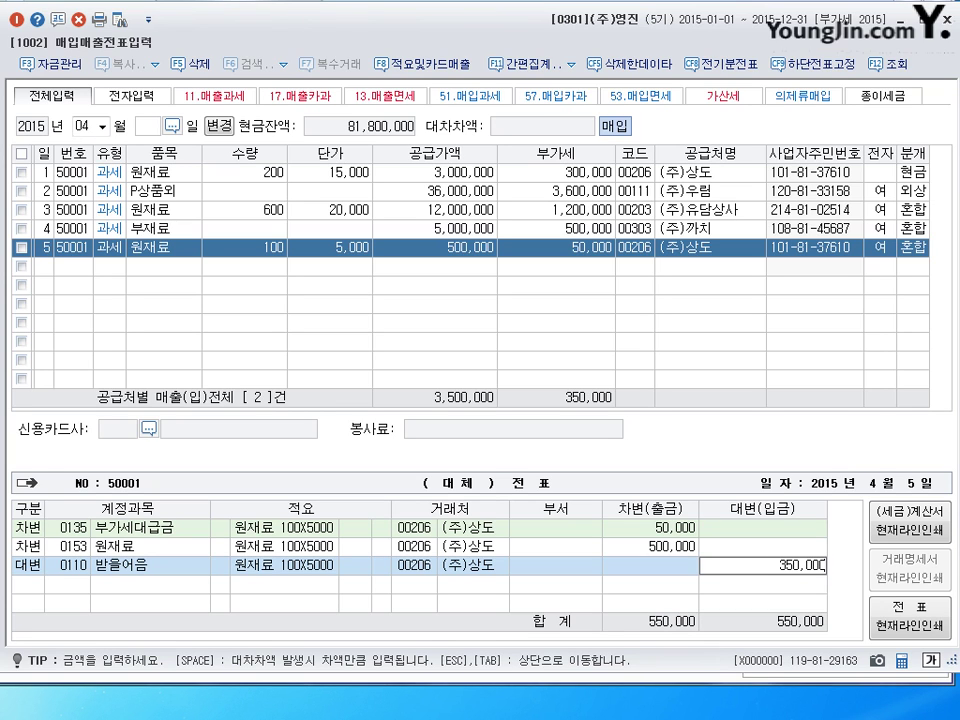
{"action": "key", "text": "Return"}
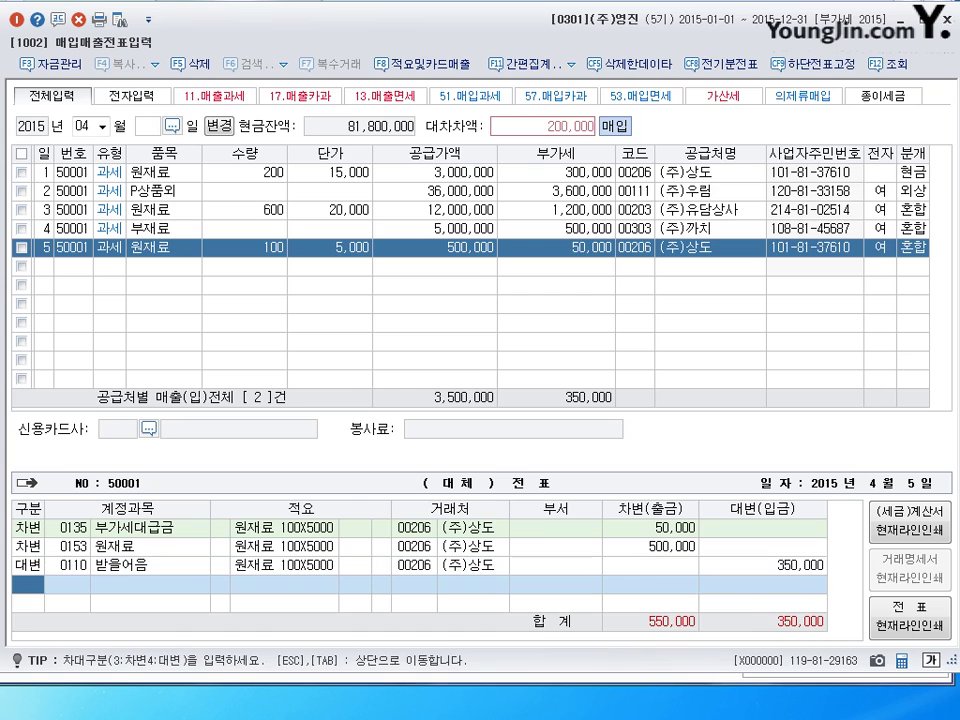
{"action": "left_click", "coordinate": [418, 566]}
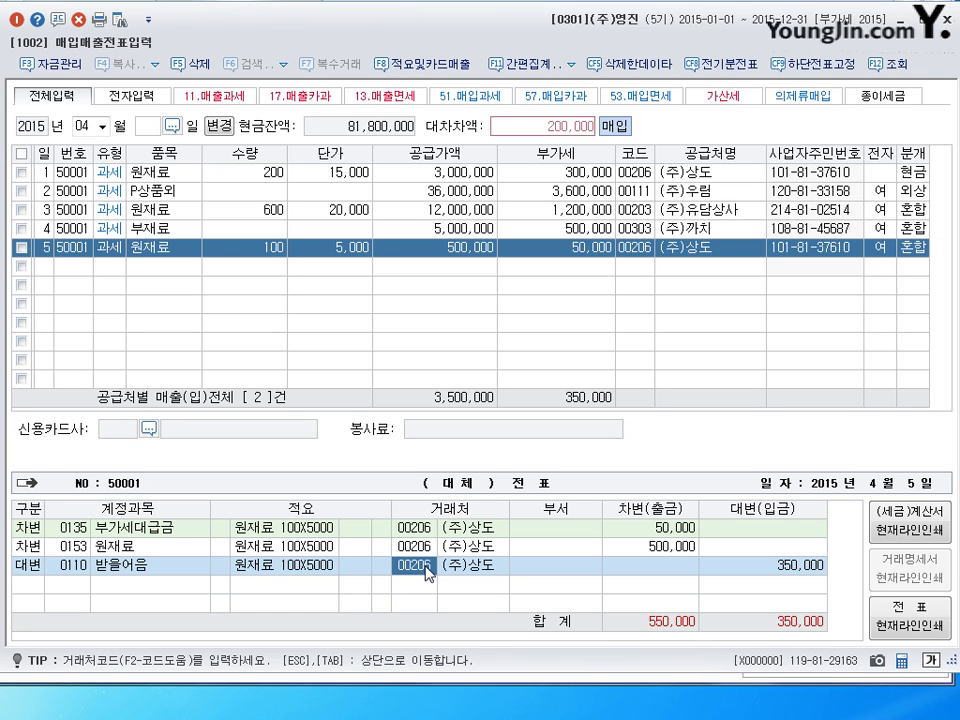
{"action": "type", "text": "0ㅠ다ㅁ"}
{"action": "key", "text": "Return"}
{"action": "key", "text": "Return"}
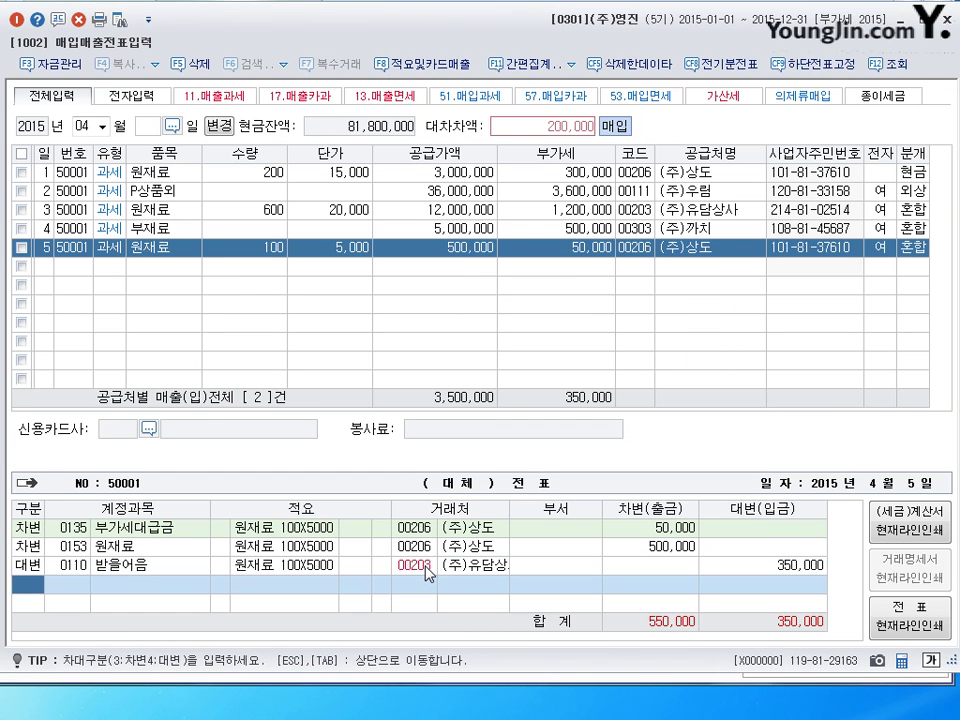
Credit the remaining 200,000 to 외상매입금 and date the next row the 6th
{"action": "type", "text": "4251"}
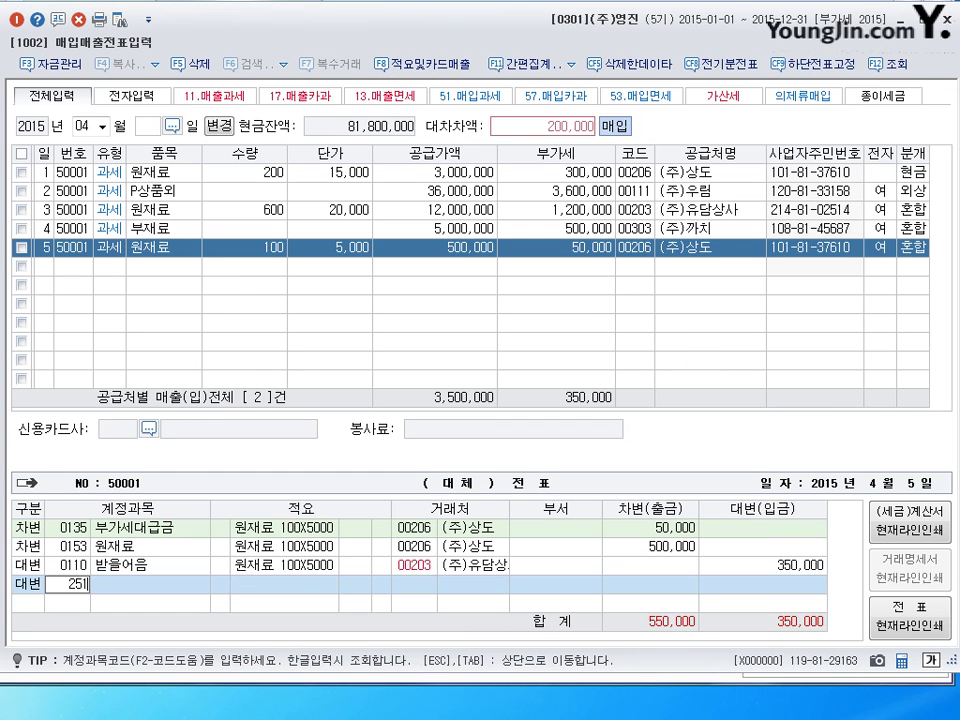
{"action": "key", "text": "Return"}
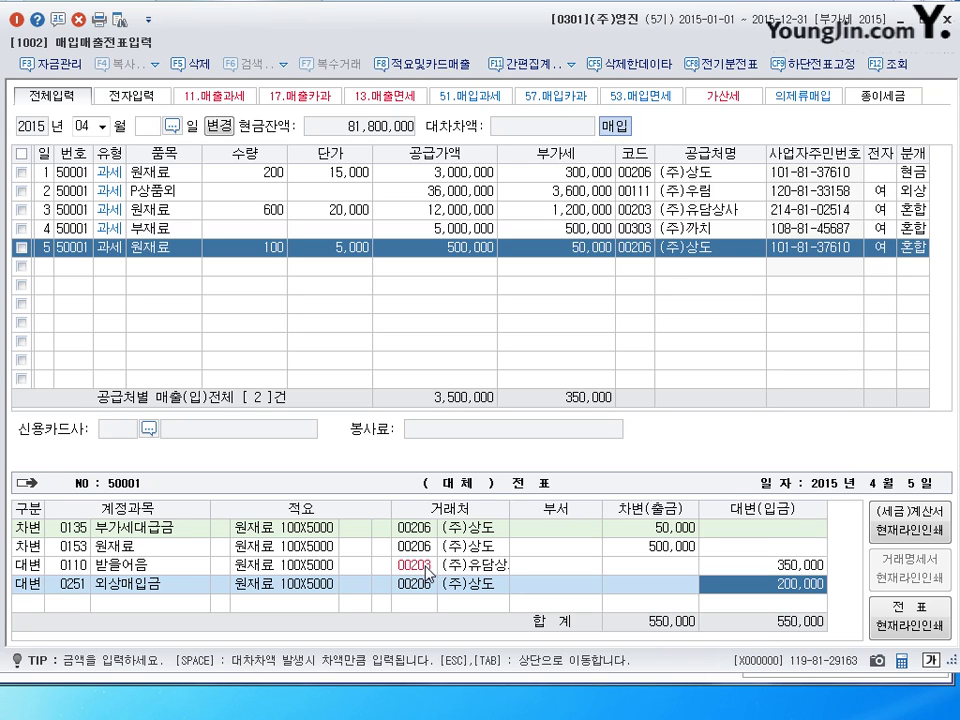
{"action": "key", "text": "Return"}
{"action": "type", "text": "6"}
{"action": "key", "text": "Return"}
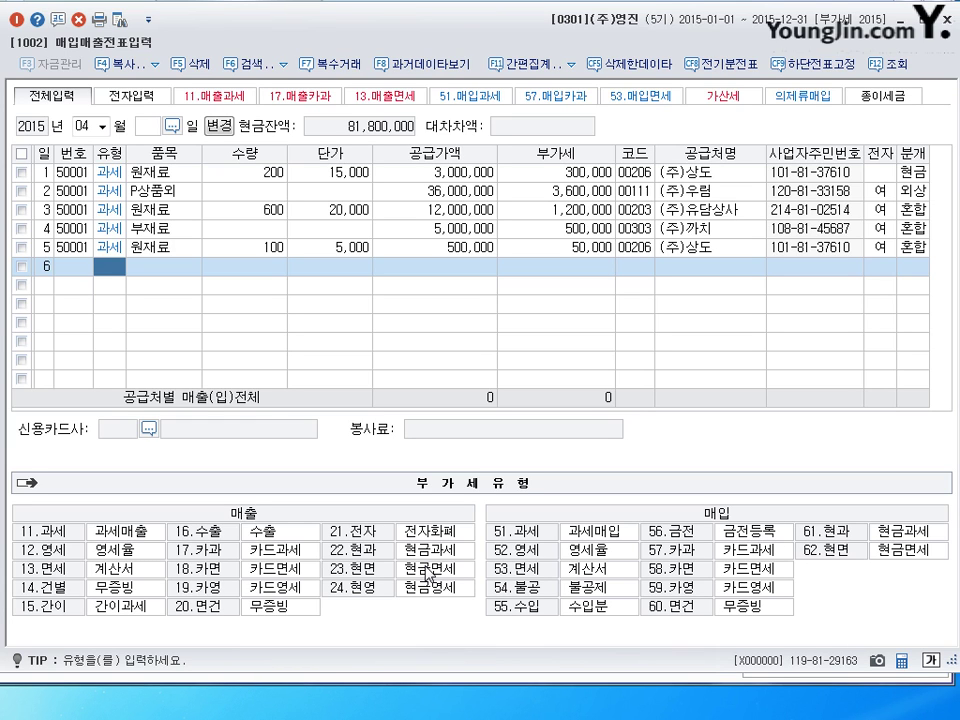
Enter row 6 as a type 51 원재료 purchase with 2,000,000 supply and 200,000 VAT
{"action": "type", "text": "51"}
{"action": "key", "text": "Return"}
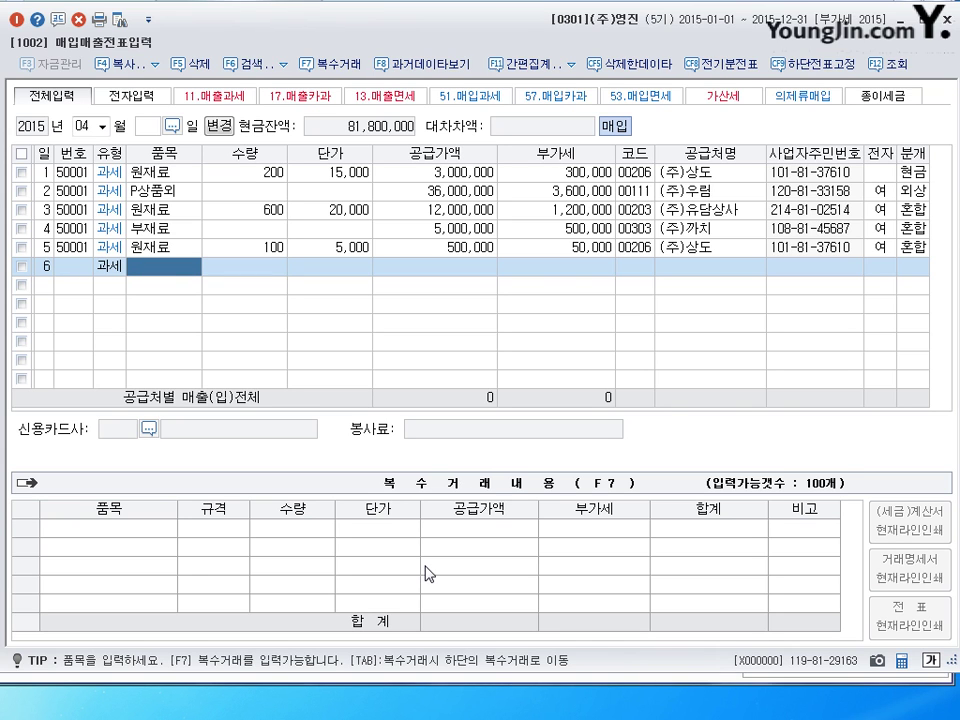
{"action": "type", "text": "원재료"}
{"action": "key", "text": "Return"}
{"action": "key", "text": "Return"}
{"action": "key", "text": "Return"}
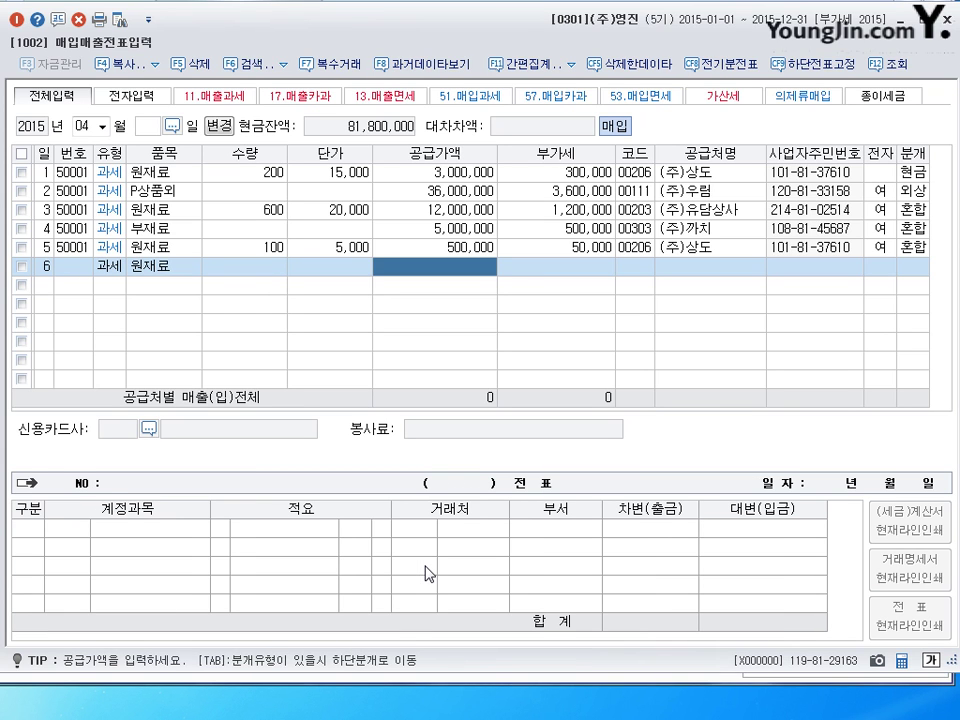
{"action": "type", "text": "2000000"}
{"action": "key", "text": "Return"}
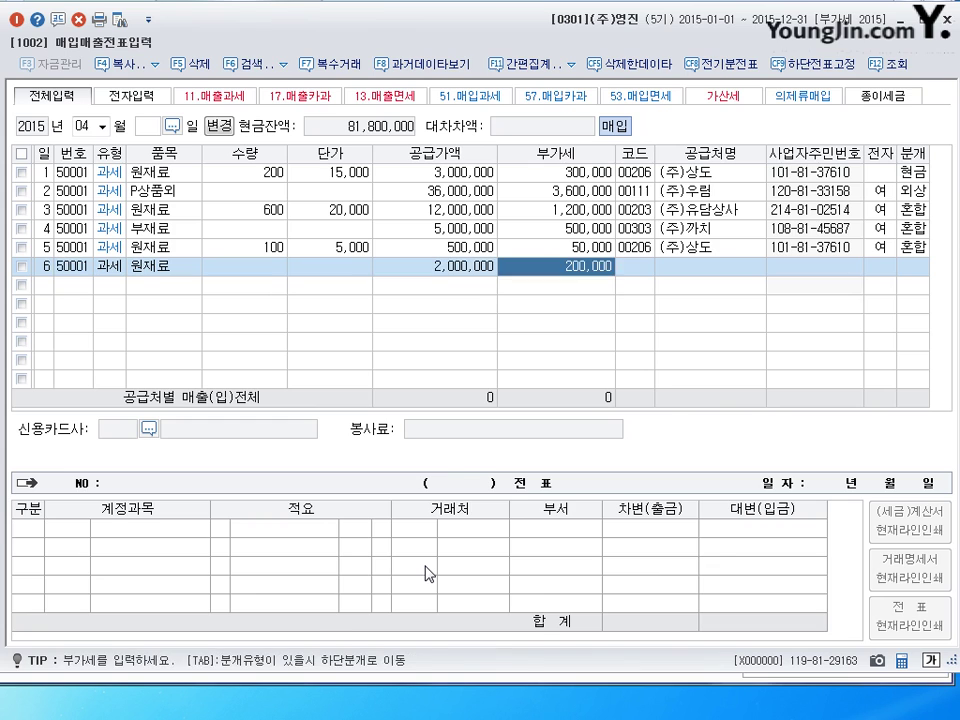
{"action": "key", "text": "Return"}
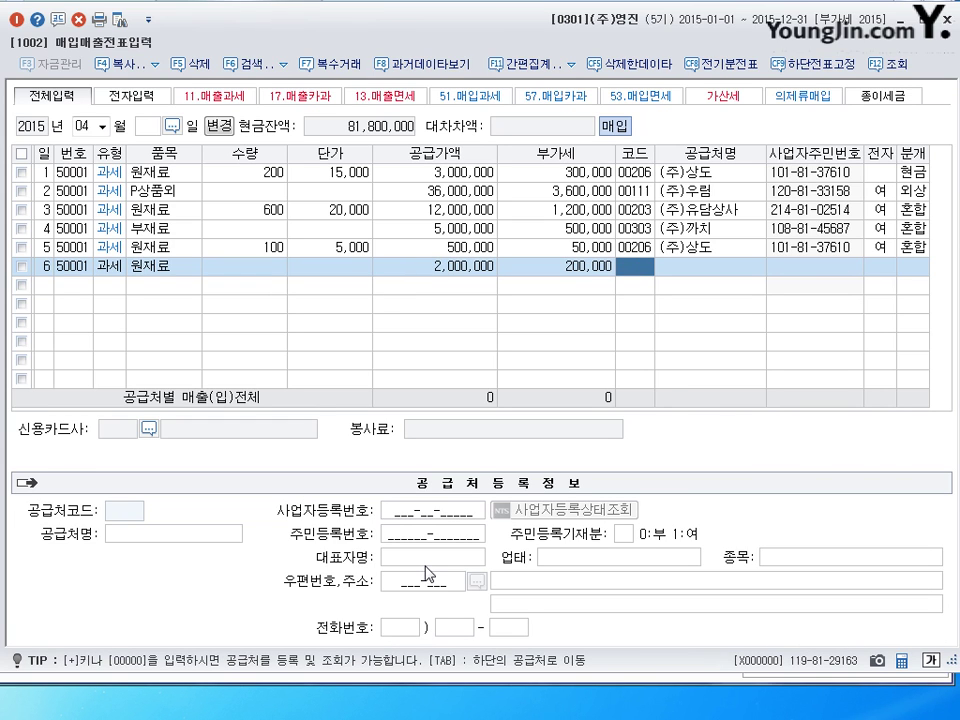
Set supplier (주)까마귀 and credit the full 2,200,000 to 지급어음
{"action": "type", "text": "까치"}
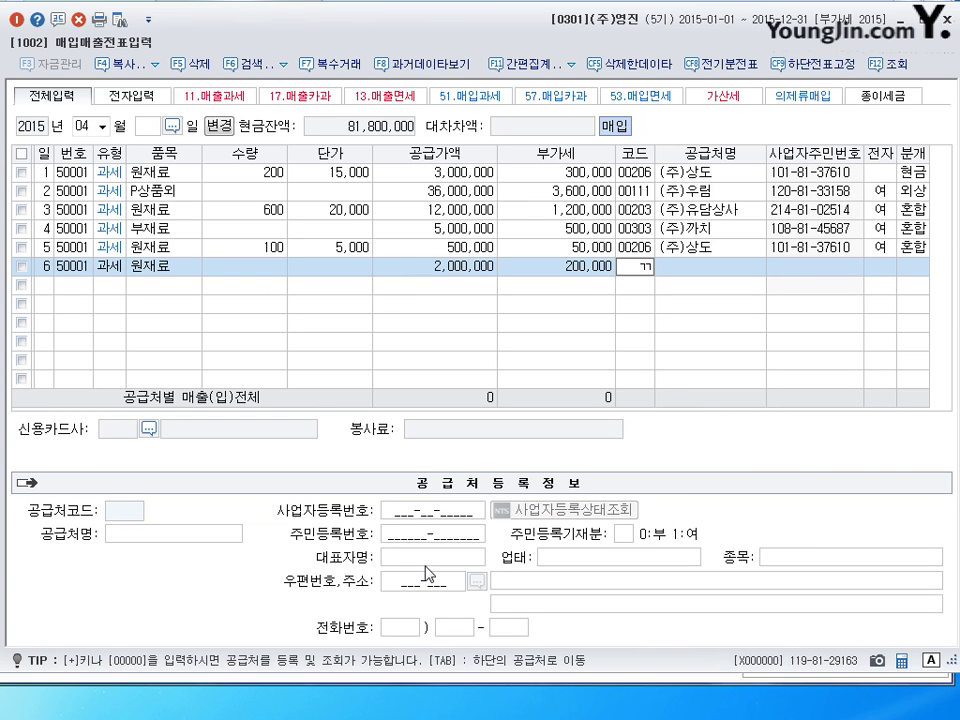
{"action": "key", "text": "Return"}
{"action": "key", "text": "Return"}
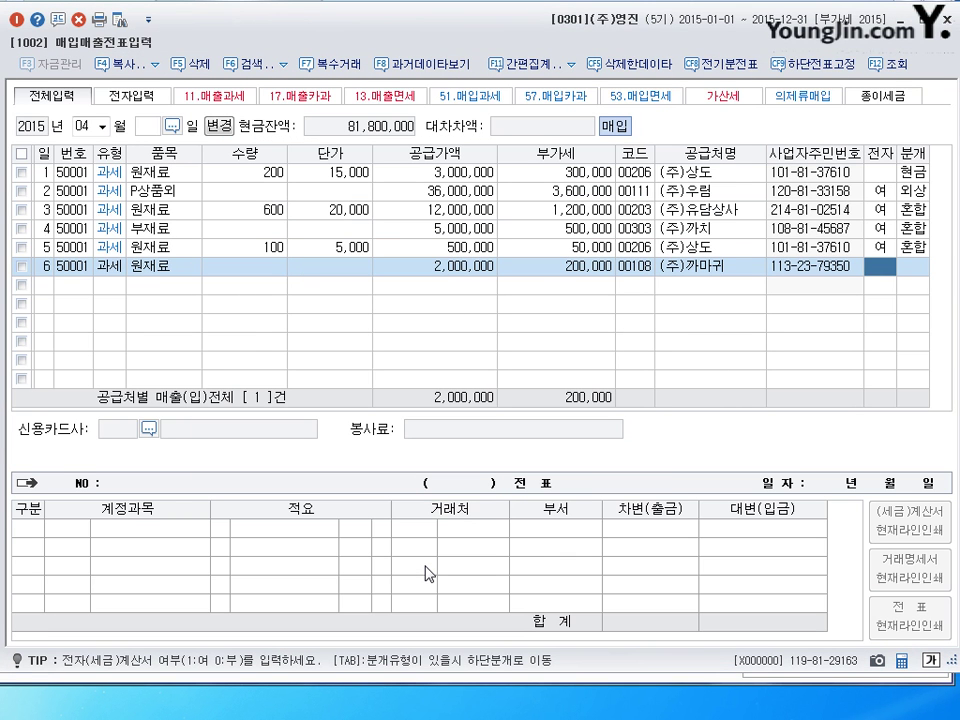
{"action": "type", "text": "15"}
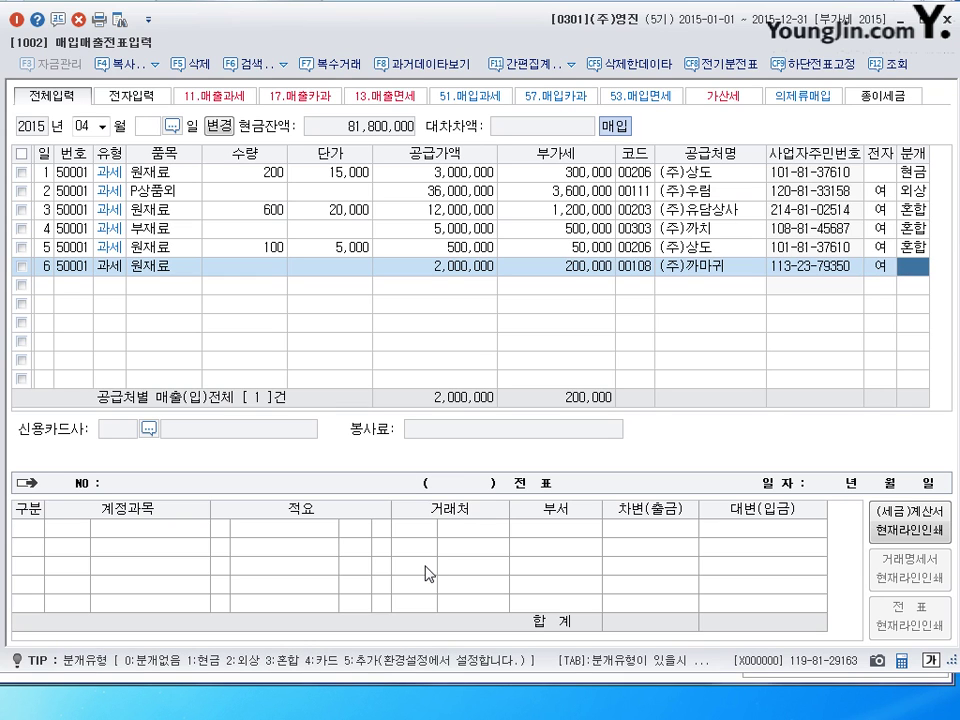
{"action": "type", "text": "3"}
{"action": "key", "text": "Return"}
{"action": "key", "text": "Return"}
{"action": "key", "text": "Return"}
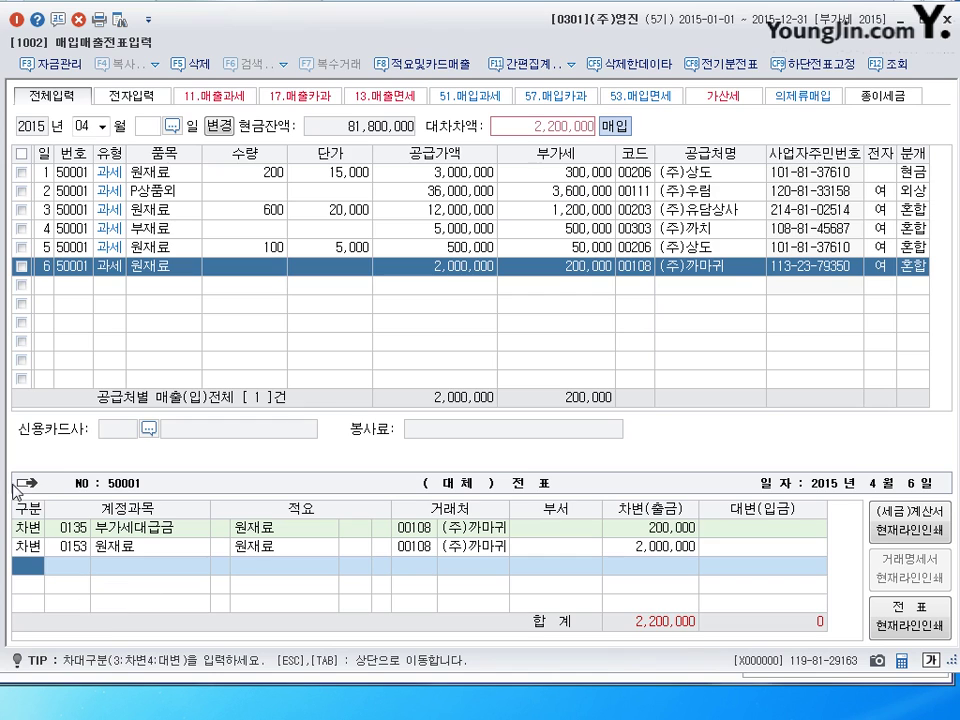
{"action": "type", "text": "4252"}
{"action": "key", "text": "Return"}
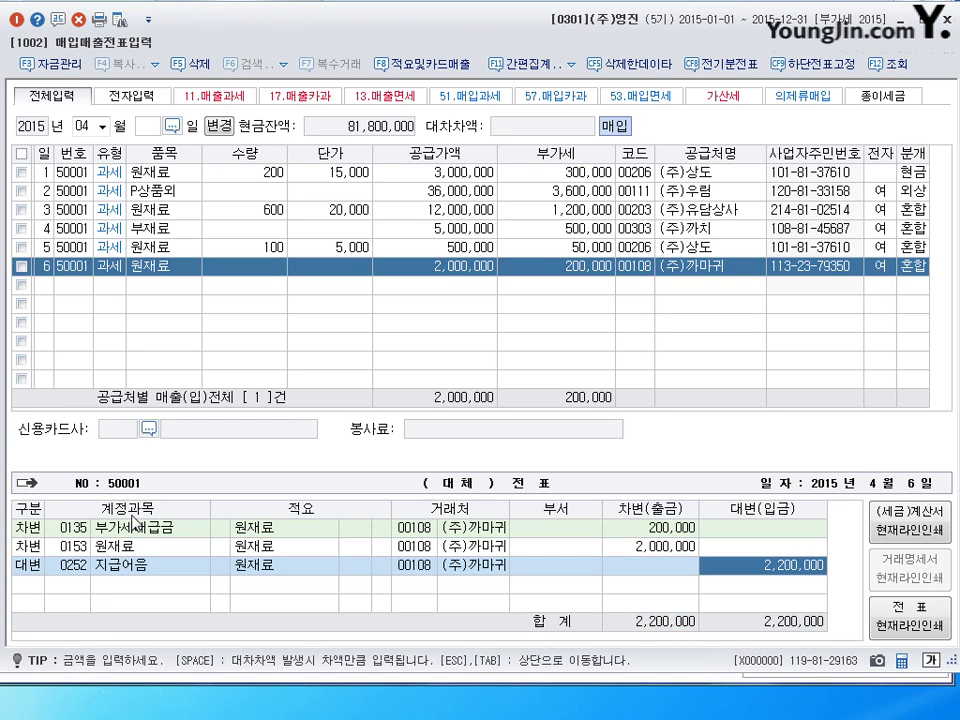
{"action": "key", "text": "Return"}
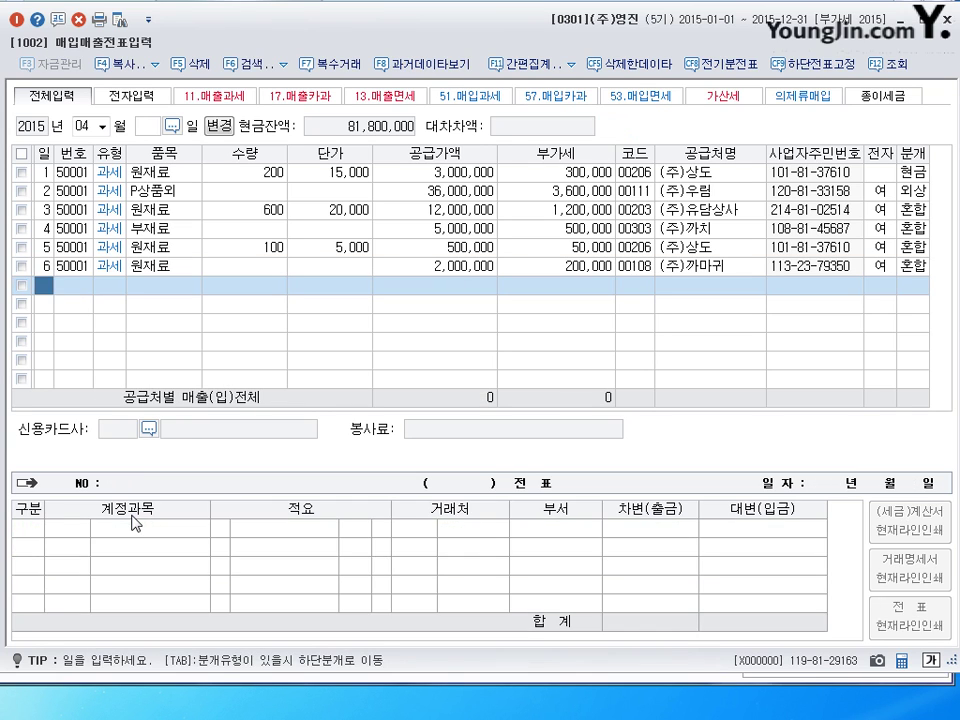
Date the new row 7 on the 7th
{"action": "type", "text": "7"}
{"action": "key", "text": "Return"}
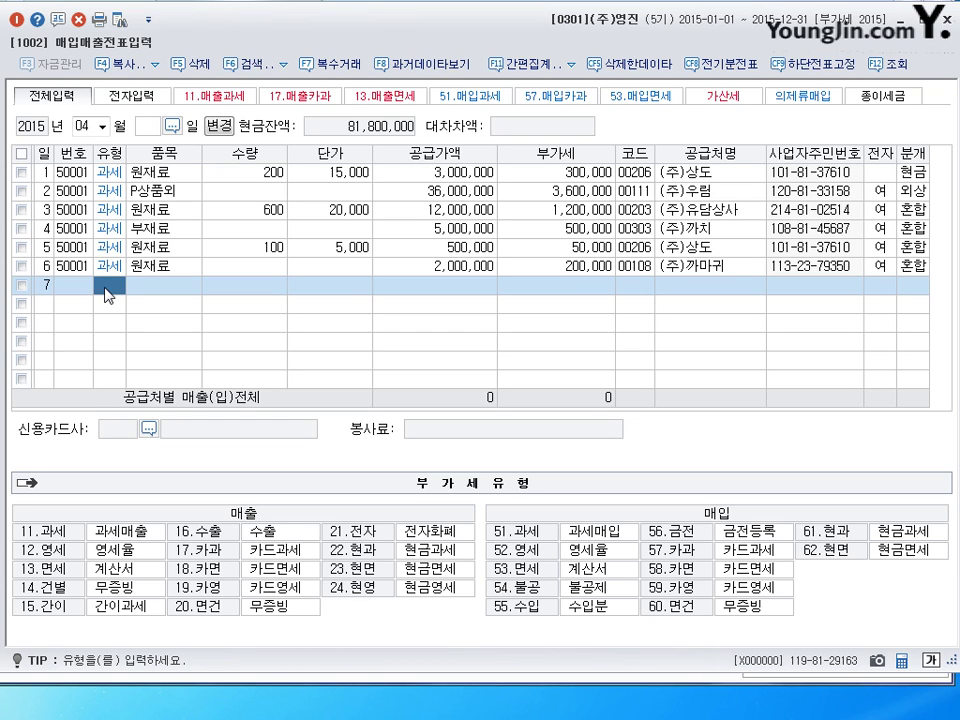
Enter row 7 as a 51 엘리베이터 purchase, moving 50,000,000 from 단가 to 공급가액 (VAT 5,000,000)
{"action": "type", "text": "51"}
{"action": "key", "text": "Return"}
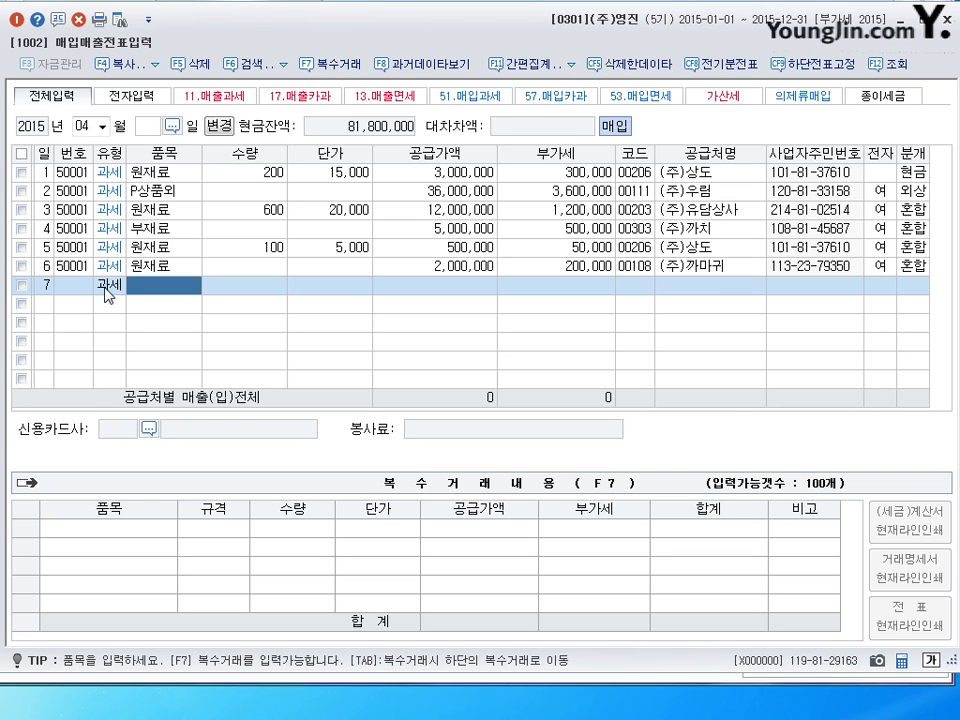
{"action": "type", "text": "엘리베이터"}
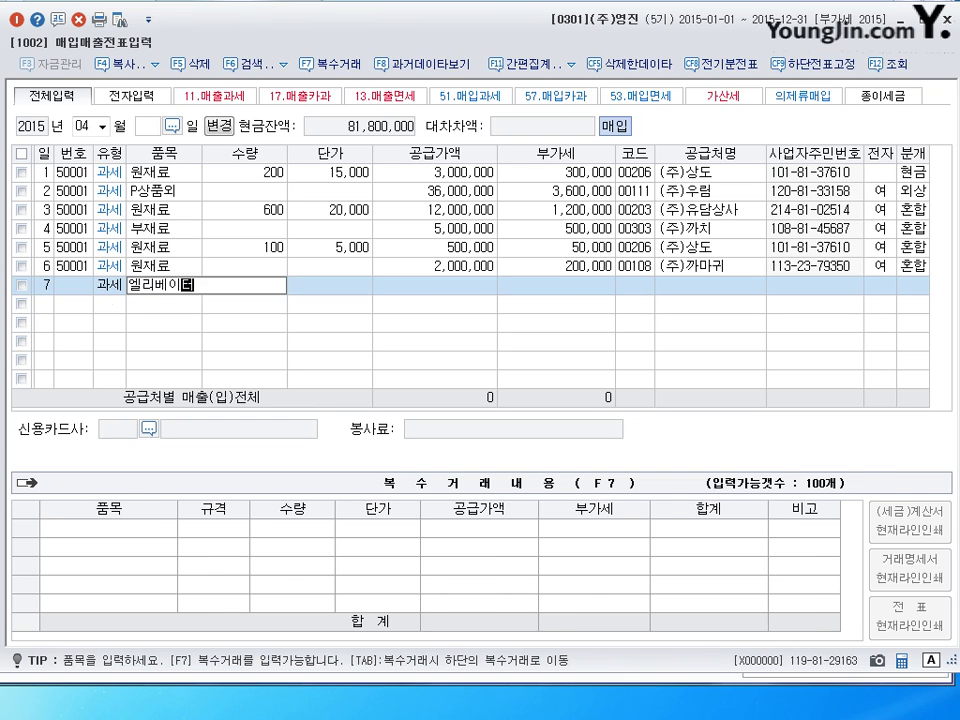
{"action": "key", "text": "Return"}
{"action": "key", "text": "Return"}
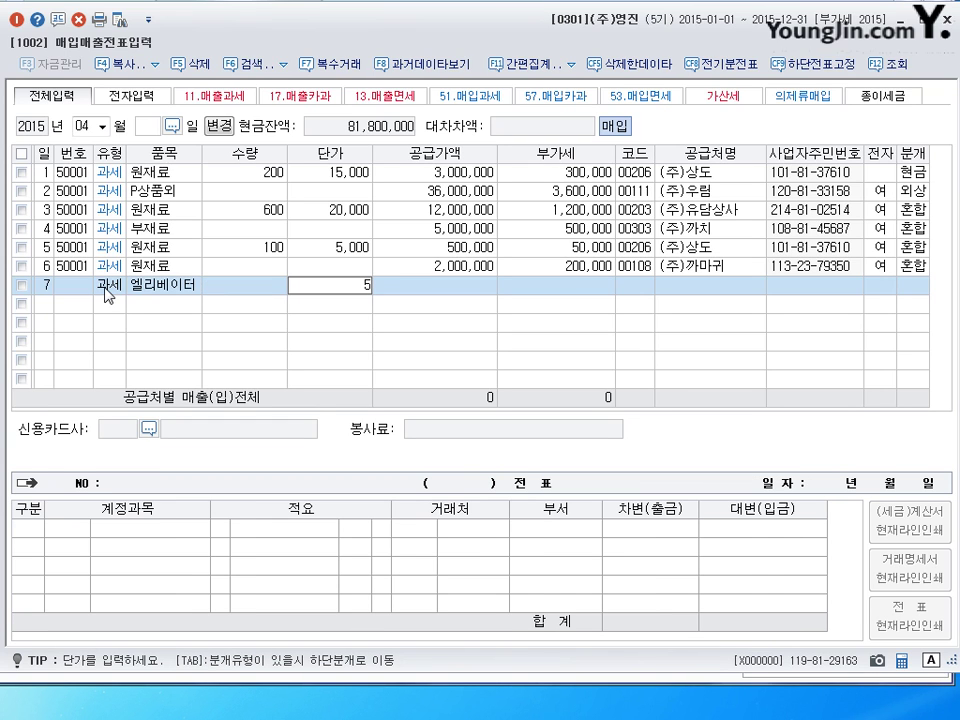
{"action": "type", "text": "50,000,000"}
{"action": "key", "text": "Return"}
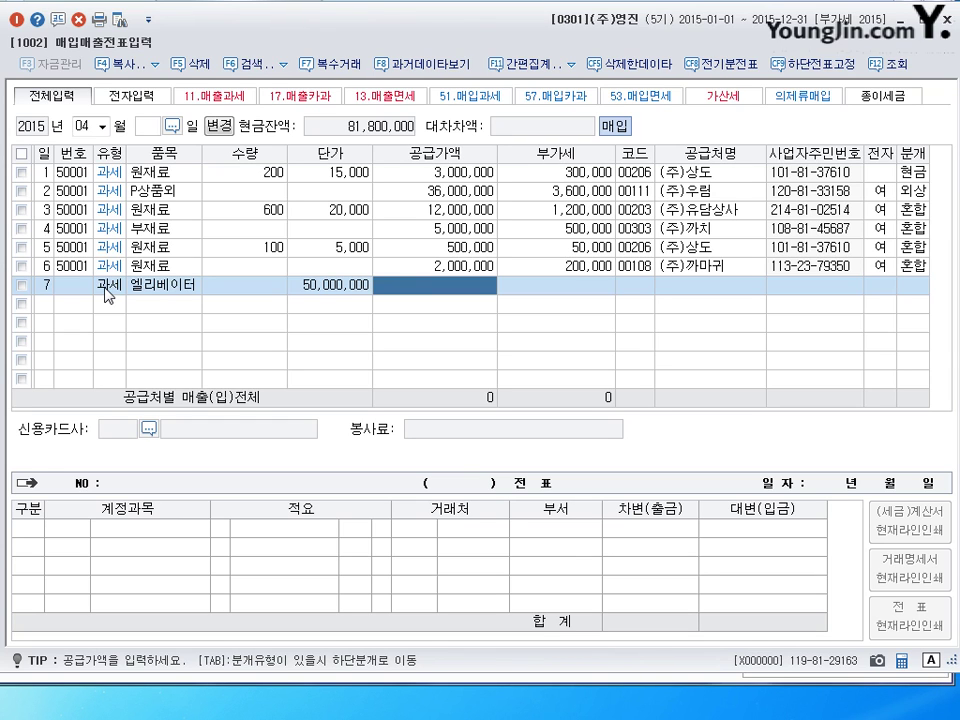
{"action": "key", "text": "Left"}
{"action": "key", "text": "BackSpace"}
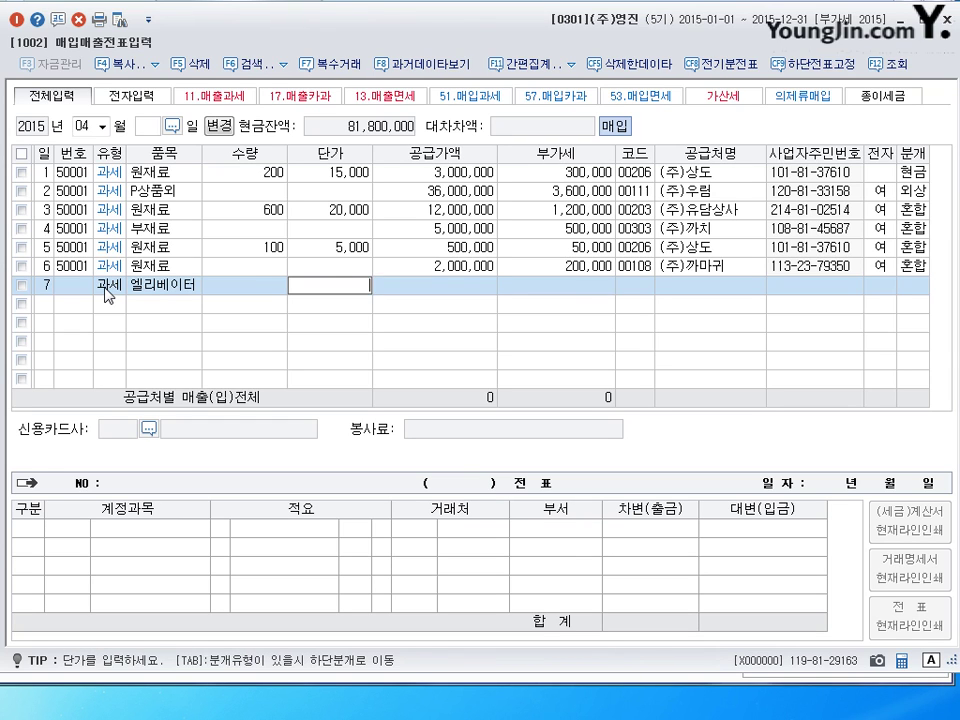
{"action": "key", "text": "Return"}
{"action": "type", "text": "50,000,000"}
{"action": "key", "text": "Return"}
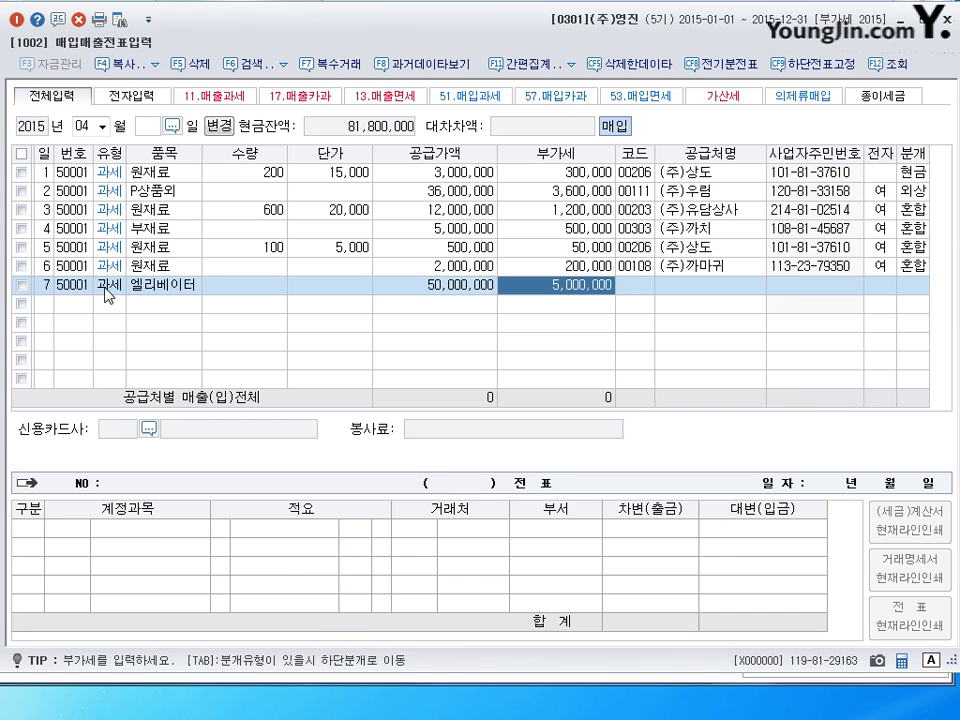
{"action": "key", "text": "Return"}
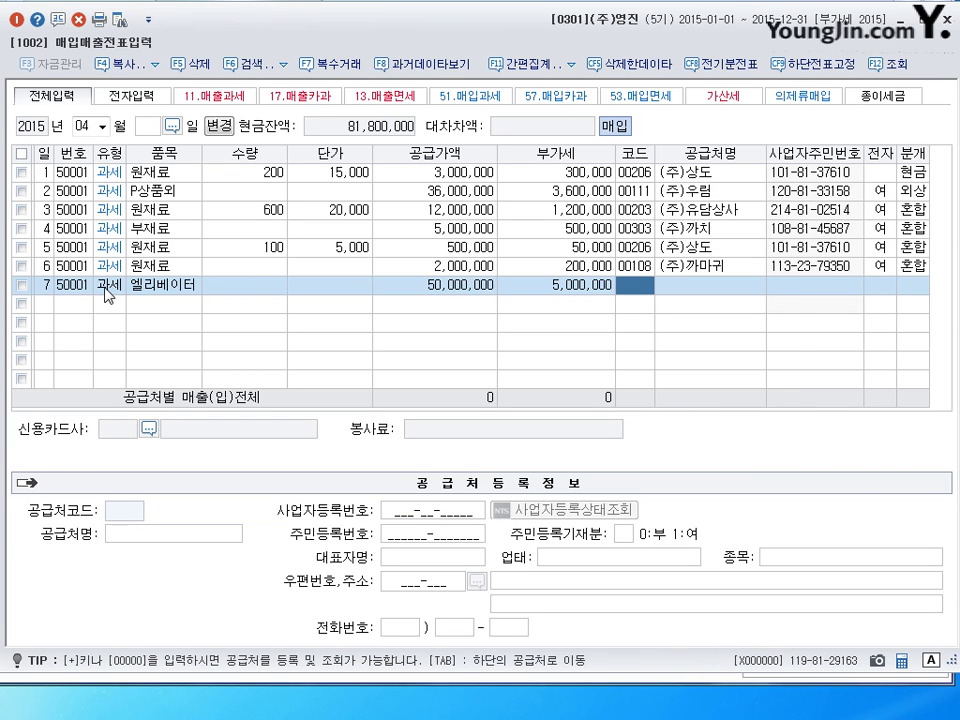
Set the supplier to (주)오산공업 and mark the invoice electronic with 1
{"action": "type", "text": "오산"}
{"action": "key", "text": "Return"}
{"action": "key", "text": "Return"}
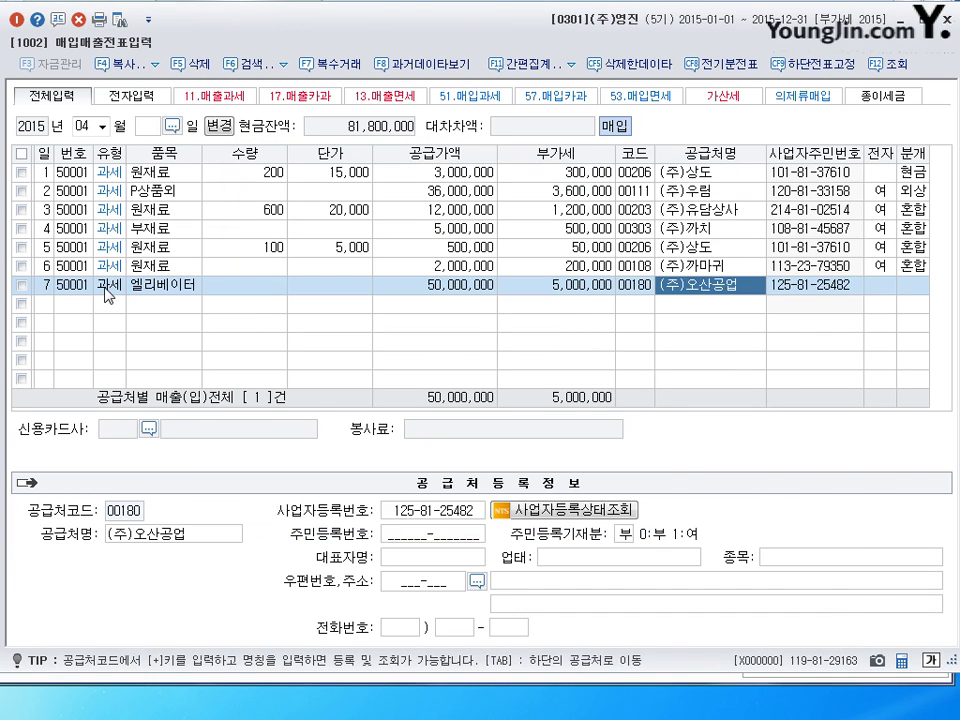
{"action": "key", "text": "Return"}
{"action": "type", "text": "1"}
{"action": "key", "text": "Return"}
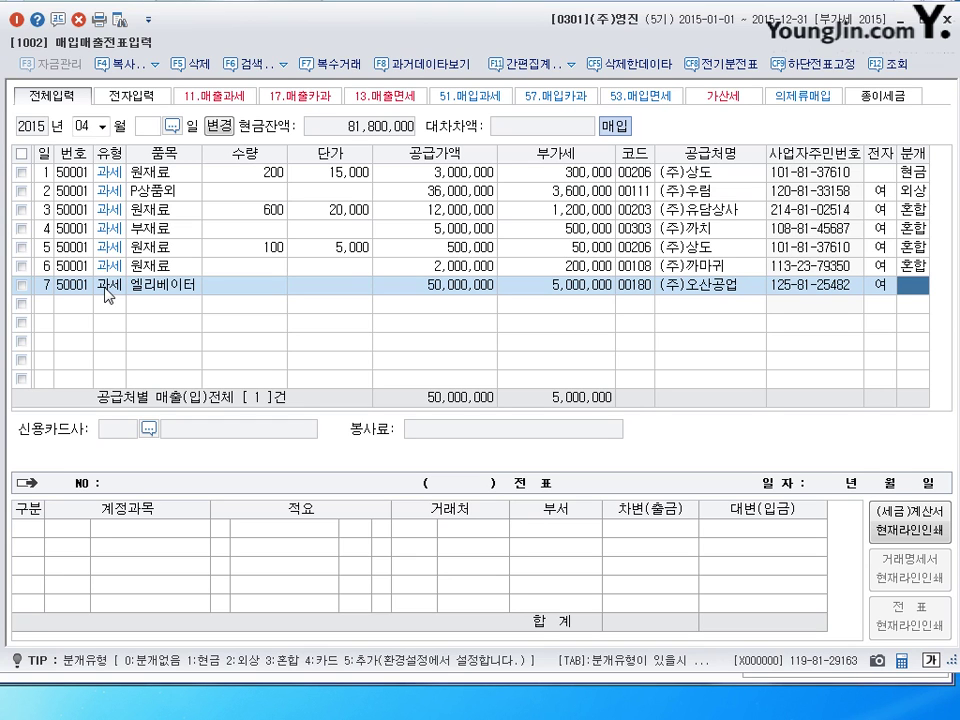
Choose mixed journal type 3 and change the debit account to 0202 건물
{"action": "type", "text": "3"}
{"action": "key", "text": "Return"}
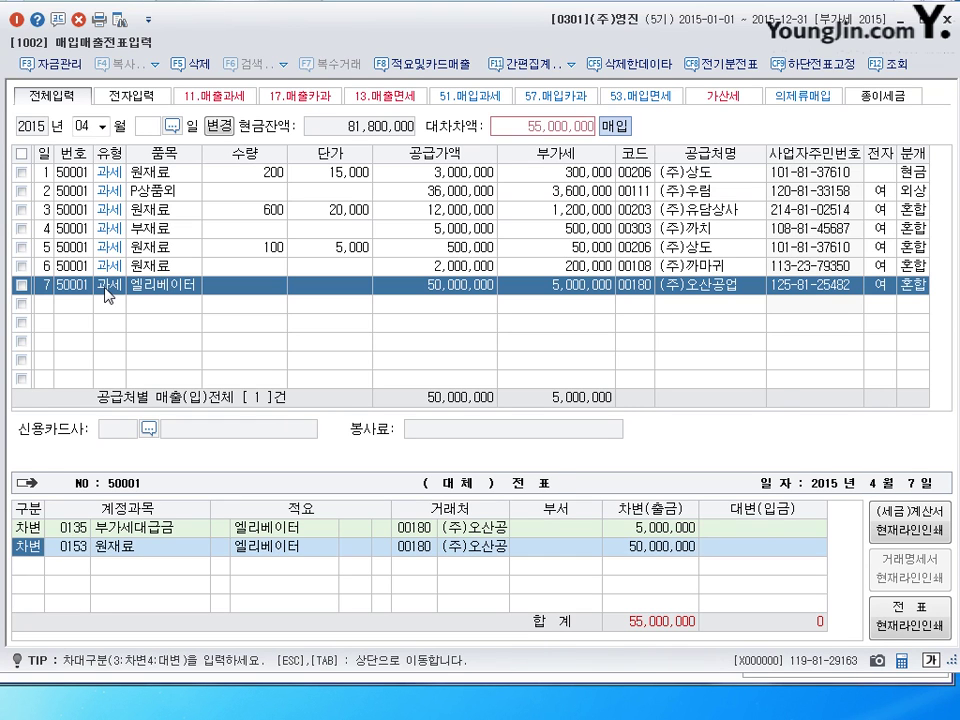
{"action": "key", "text": "Return"}
{"action": "type", "text": "202"}
{"action": "key", "text": "Return"}
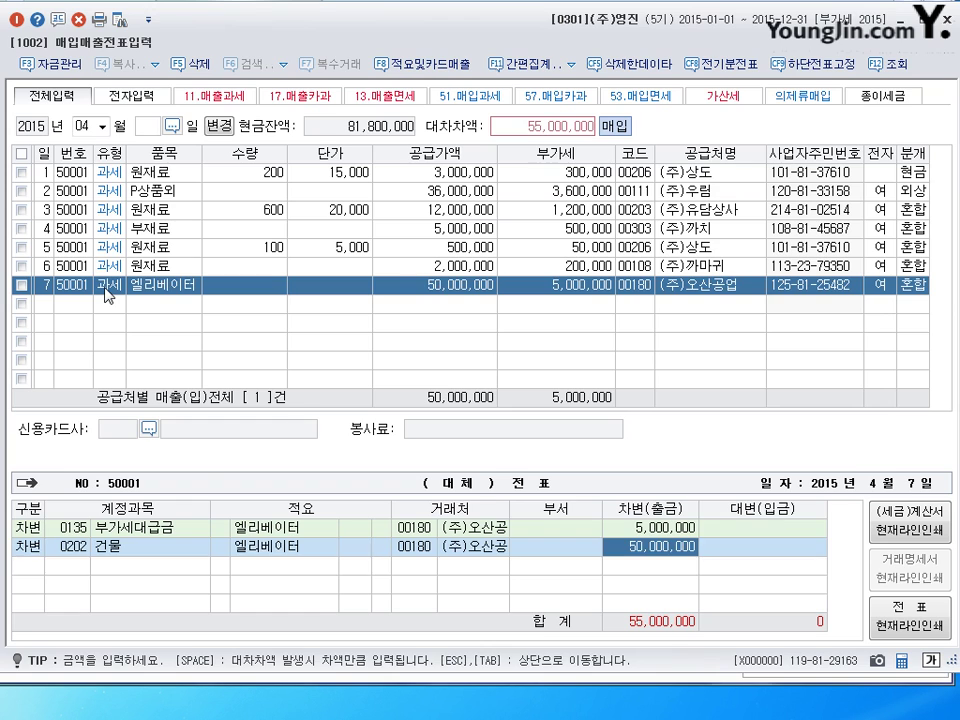
{"action": "key", "text": "Return"}
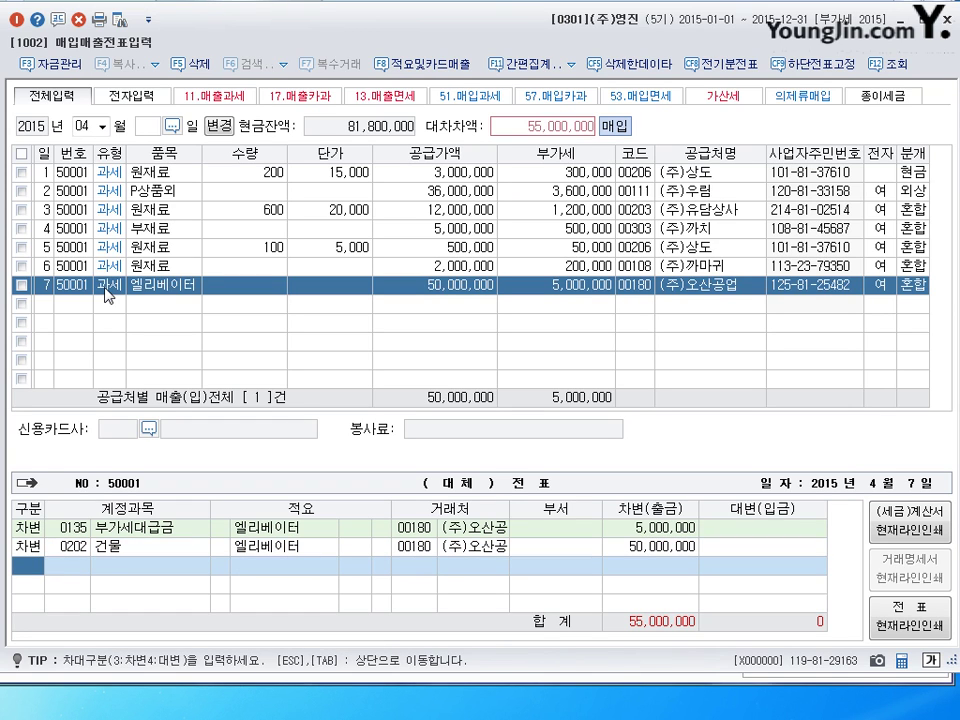
Add a 0253 미지급금 credit line for 55,000,000, review the lines, and finish the voucher
{"action": "type", "text": "4"}
{"action": "key", "text": "Return"}
{"action": "type", "text": "253"}
{"action": "key", "text": "Return"}
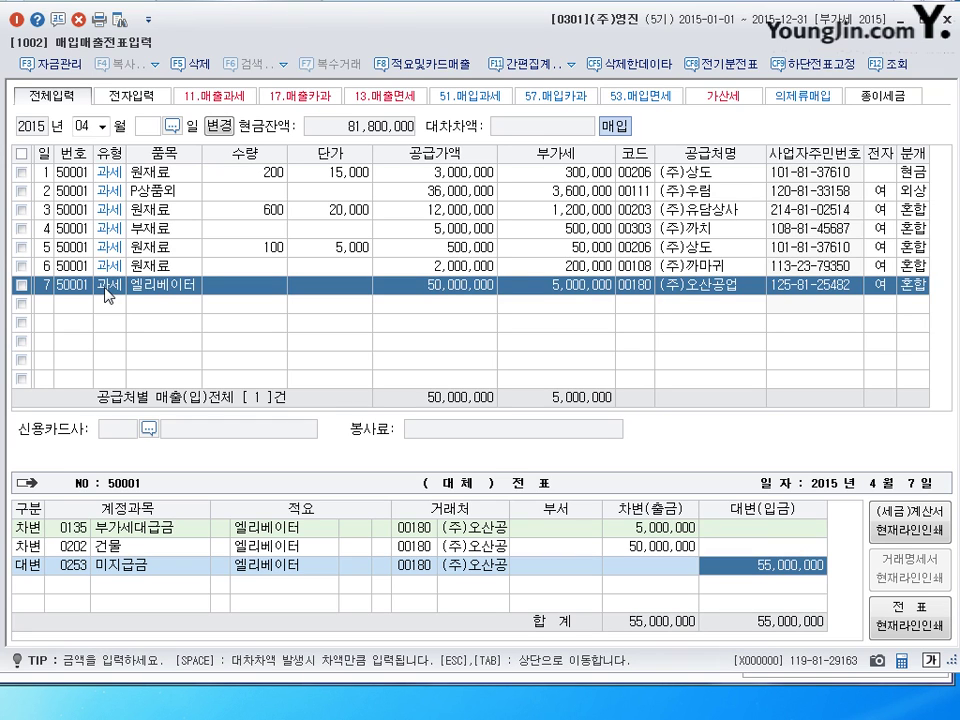
{"action": "left_click", "coordinate": [72, 548]}
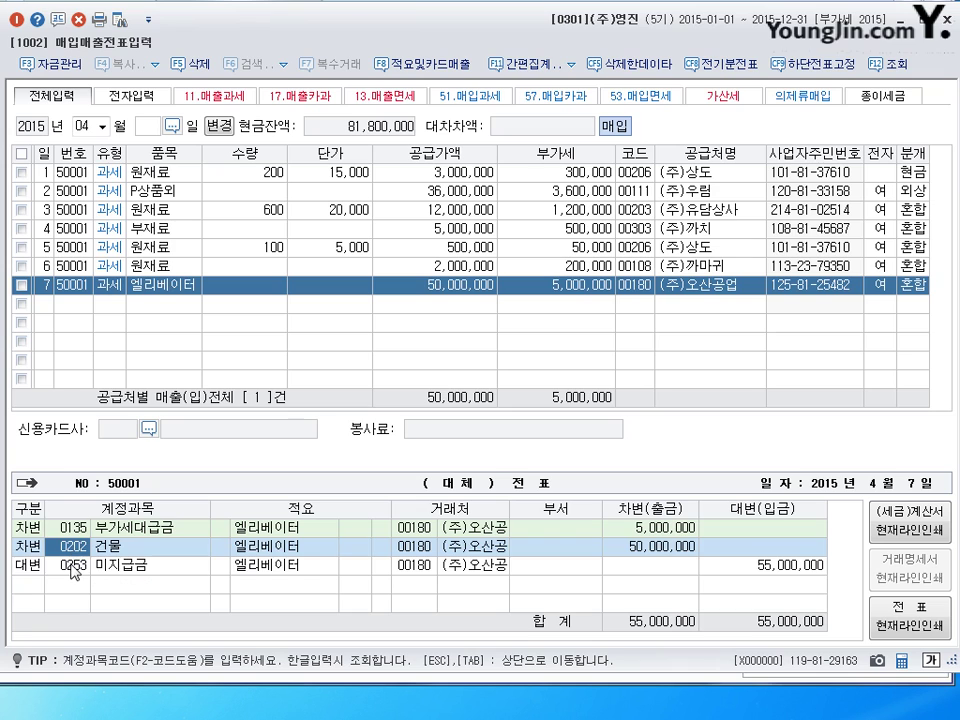
{"action": "left_click", "coordinate": [73, 566]}
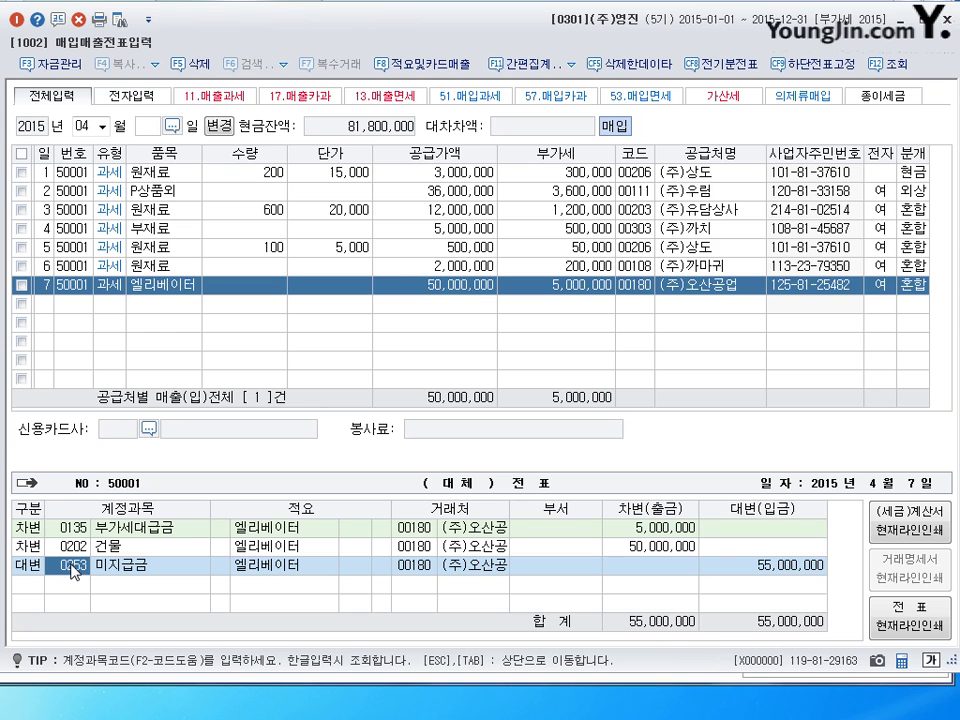
{"action": "key", "text": "Return"}
{"action": "key", "text": "Return"}
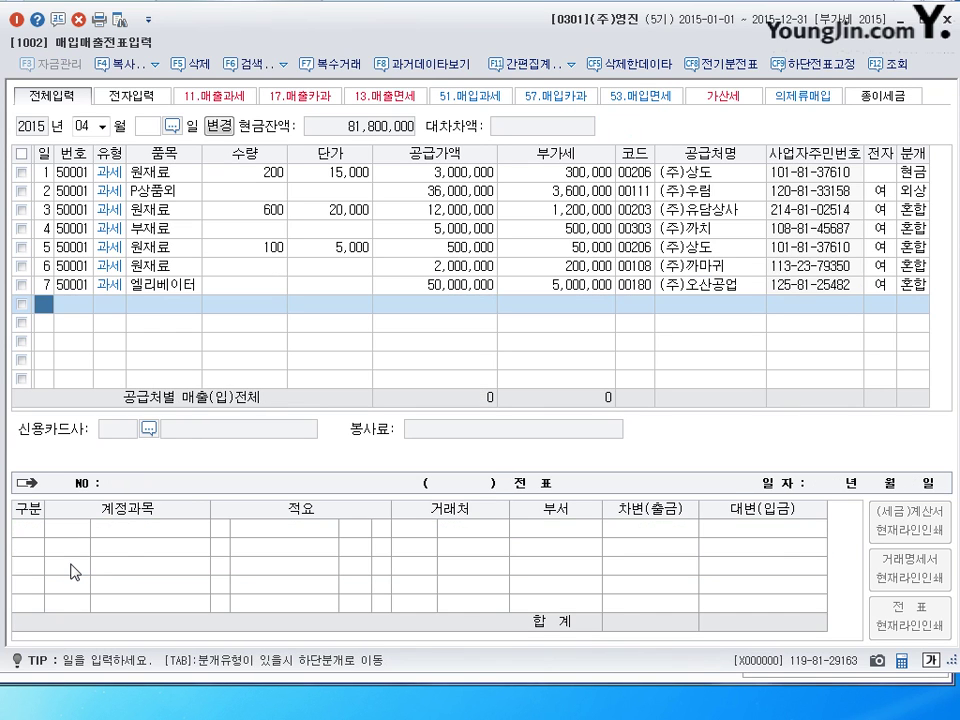
Start row 8 as a 51 purchase of 트럭 with a 10,000,000 supply value
{"action": "type", "text": "8"}
{"action": "key", "text": "Return"}
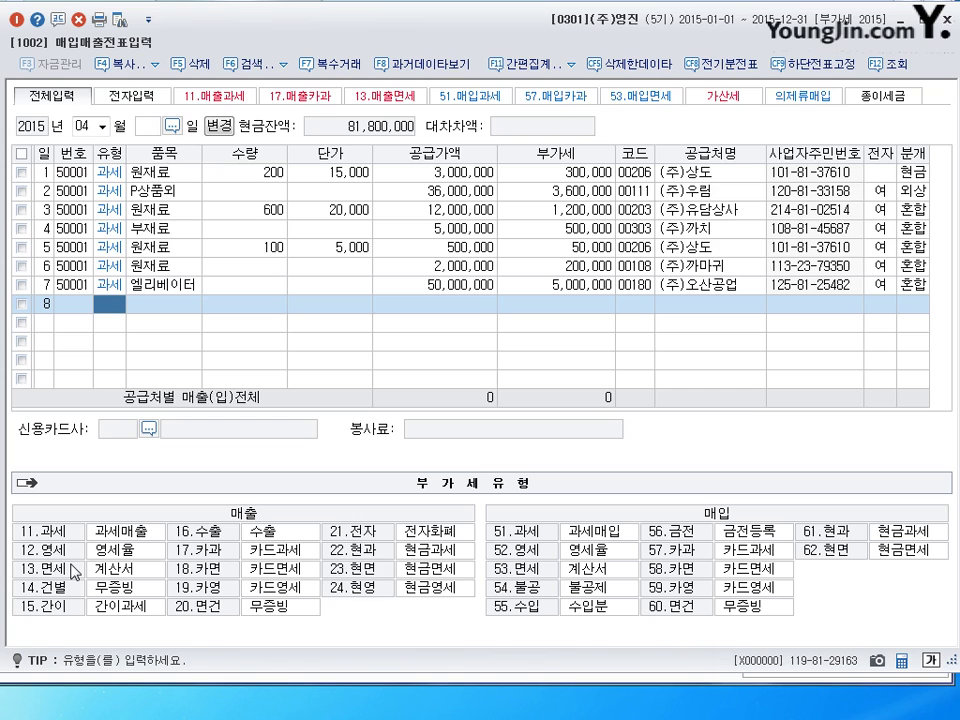
{"action": "type", "text": "51"}
{"action": "key", "text": "Return"}
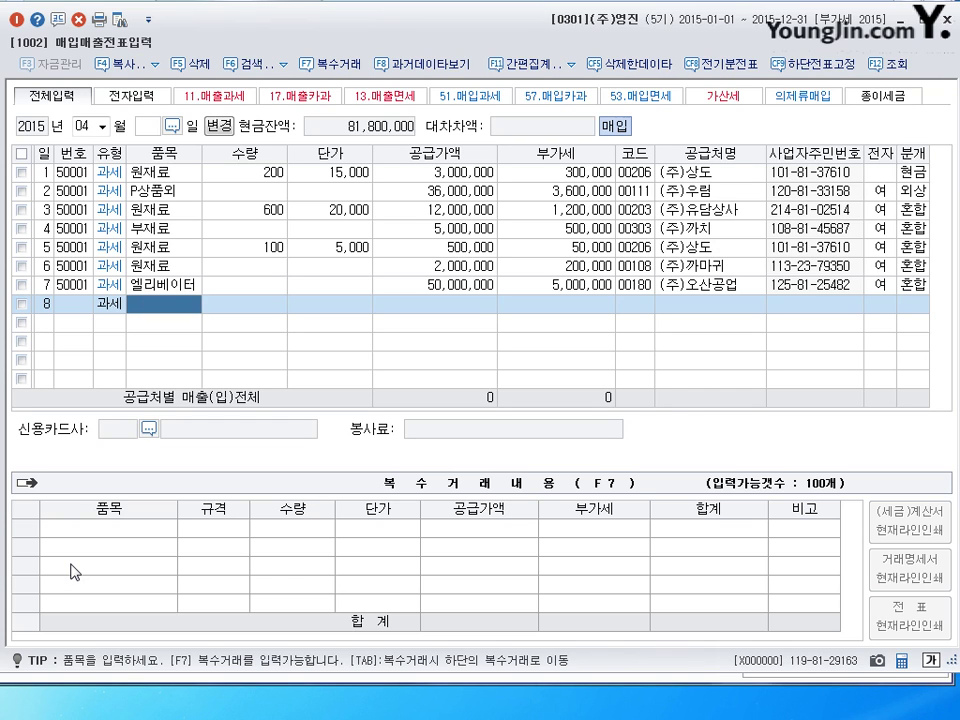
{"action": "type", "text": "트럭"}
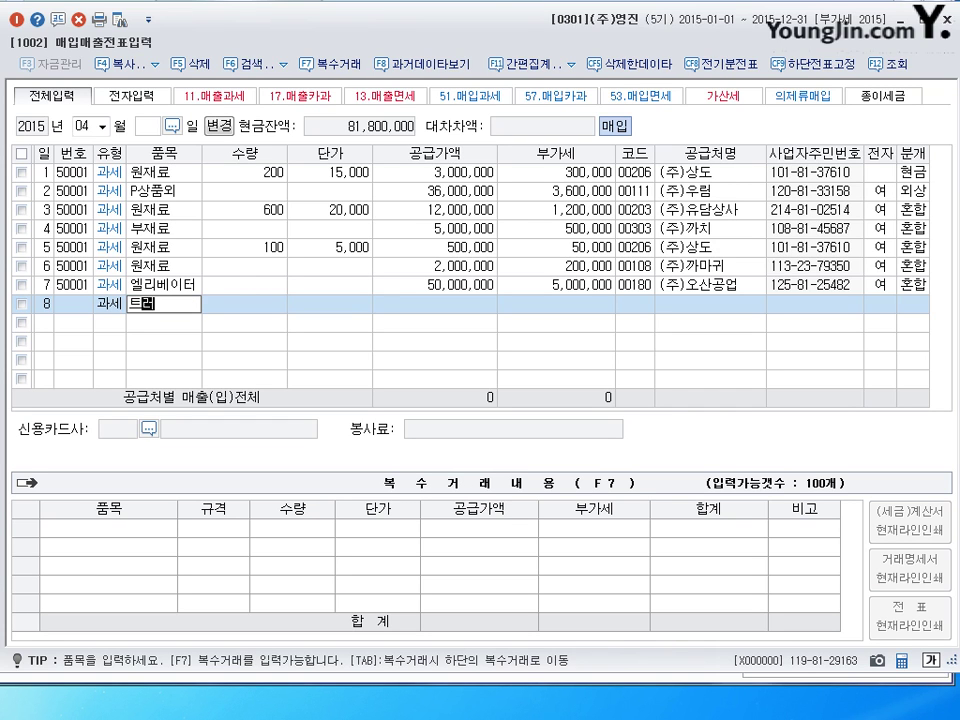
{"action": "key", "text": "Return"}
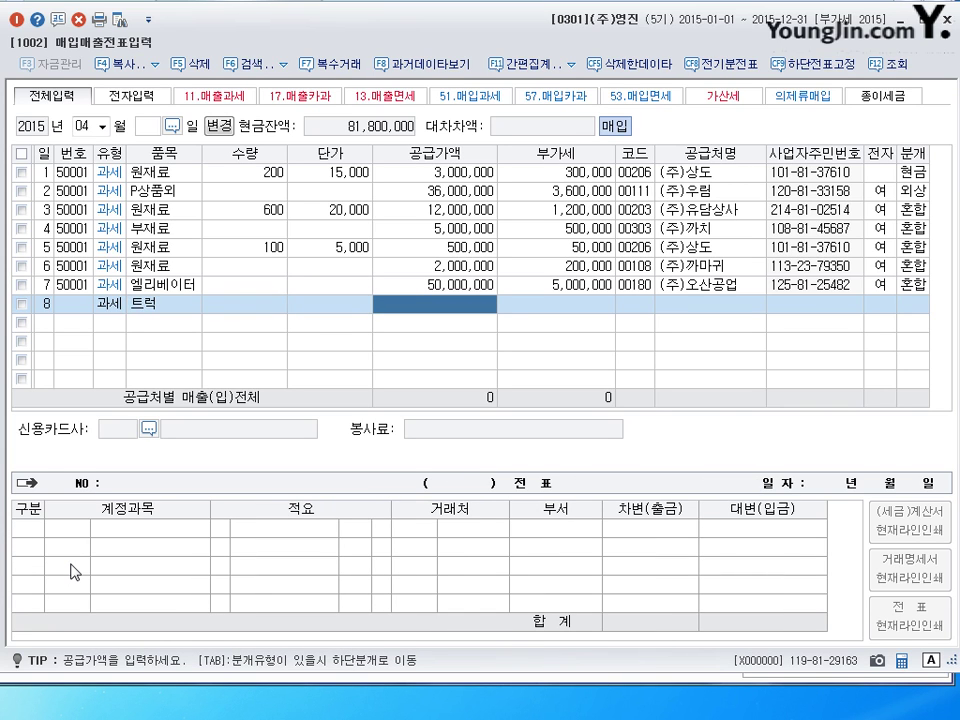
{"action": "type", "text": "10,000,000"}
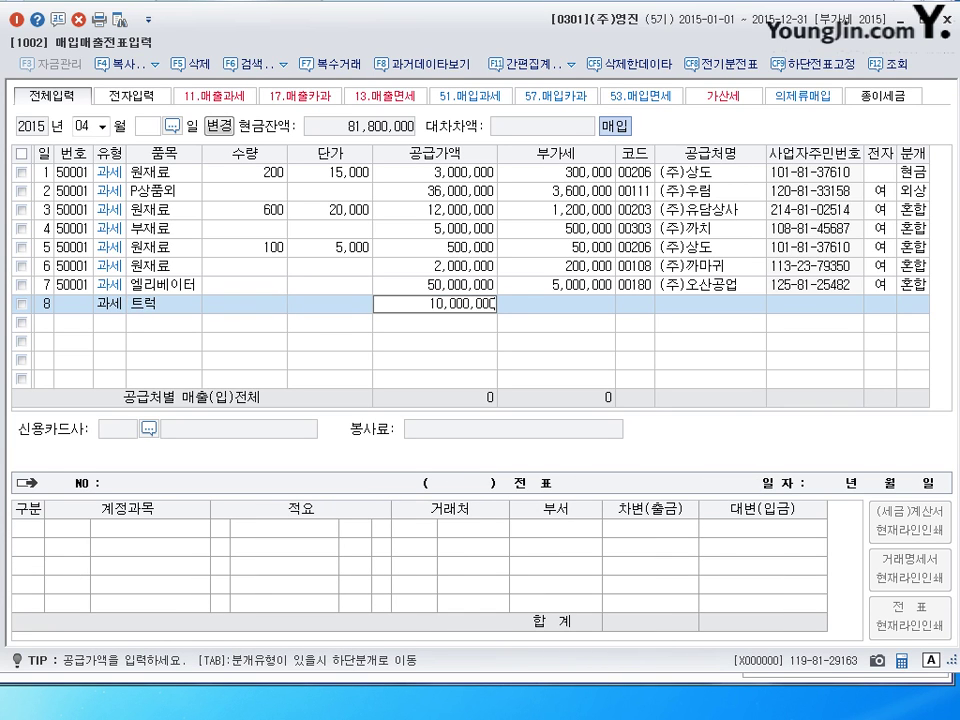
{"action": "key", "text": "Return"}
{"action": "key", "text": "Return"}
Select supplier 현대자동차, mark the invoice electronic (1), and choose mixed journal 3
{"action": "type", "text": "현ㄷ"}
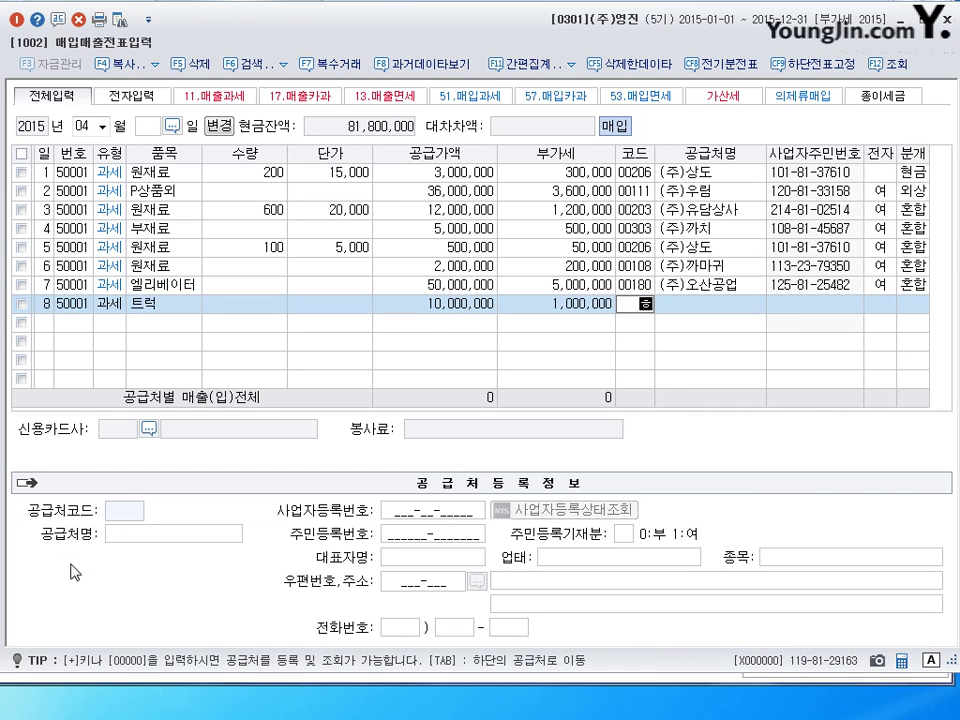
{"action": "type", "text": "ㅐ"}
{"action": "key", "text": "Return"}
{"action": "key", "text": "Return"}
{"action": "key", "text": "Return"}
{"action": "type", "text": "126"}
{"action": "key", "text": "Return"}
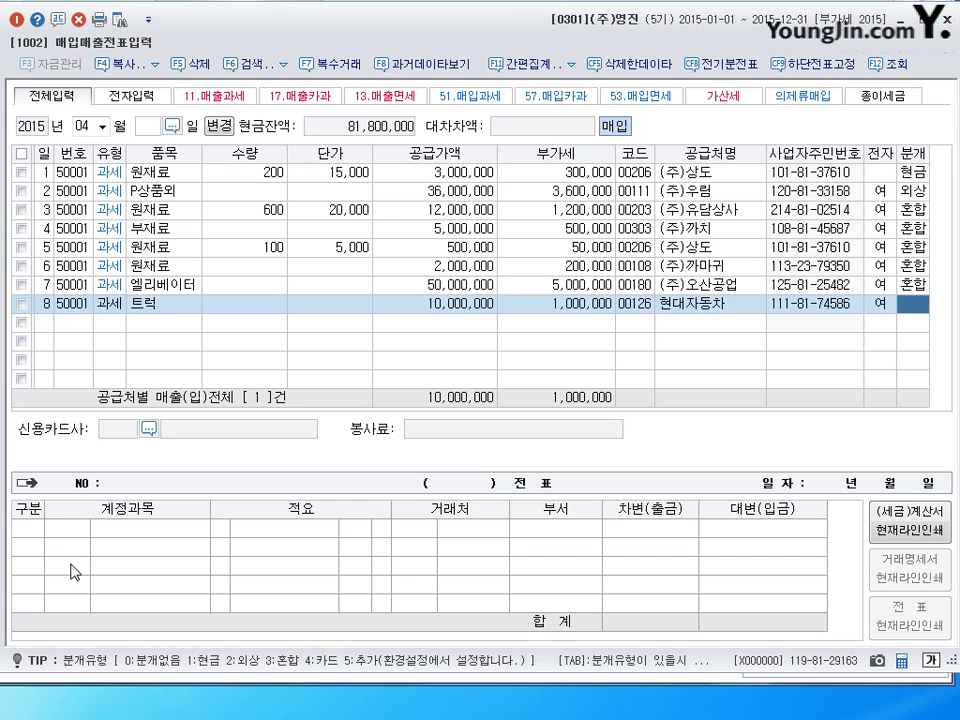
{"action": "type", "text": "3"}
{"action": "key", "text": "Return"}
Debit 0208 차량운반구 10,150,000, credit 0253 미지급금 11,000,000, and add a 0101 현금 credit line
{"action": "key", "text": "Return"}
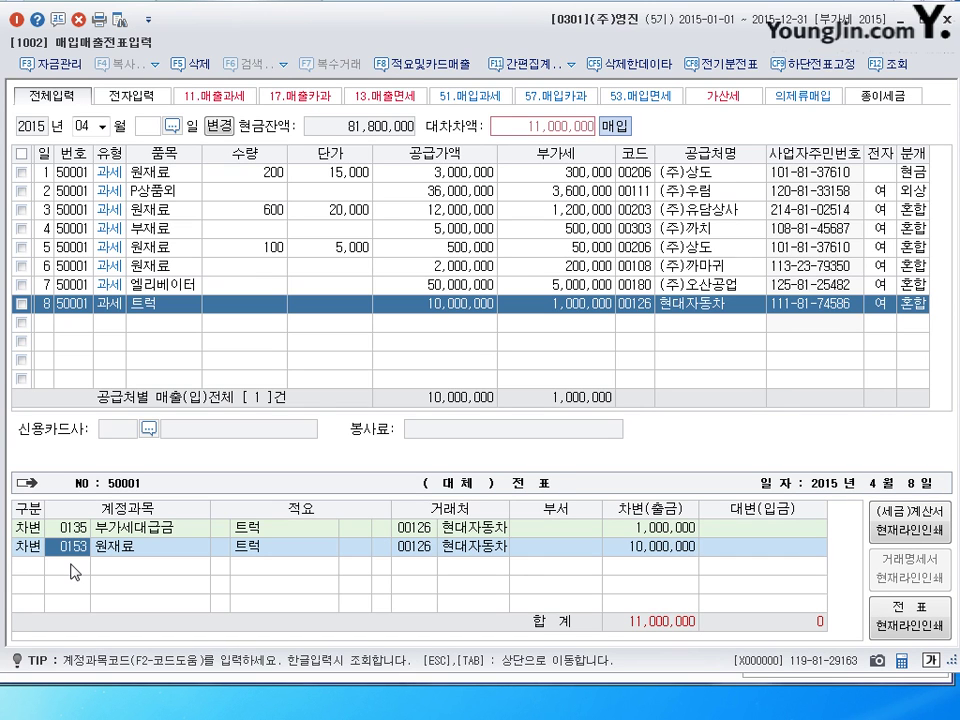
{"action": "type", "text": "208"}
{"action": "key", "text": "Return"}
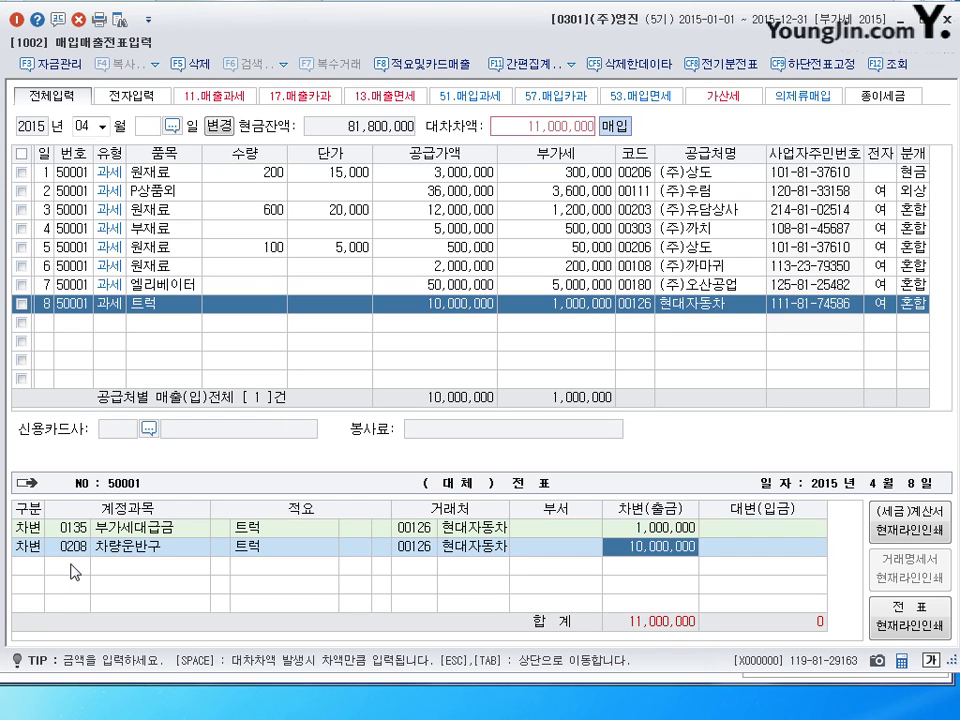
{"action": "type", "text": "10150000"}
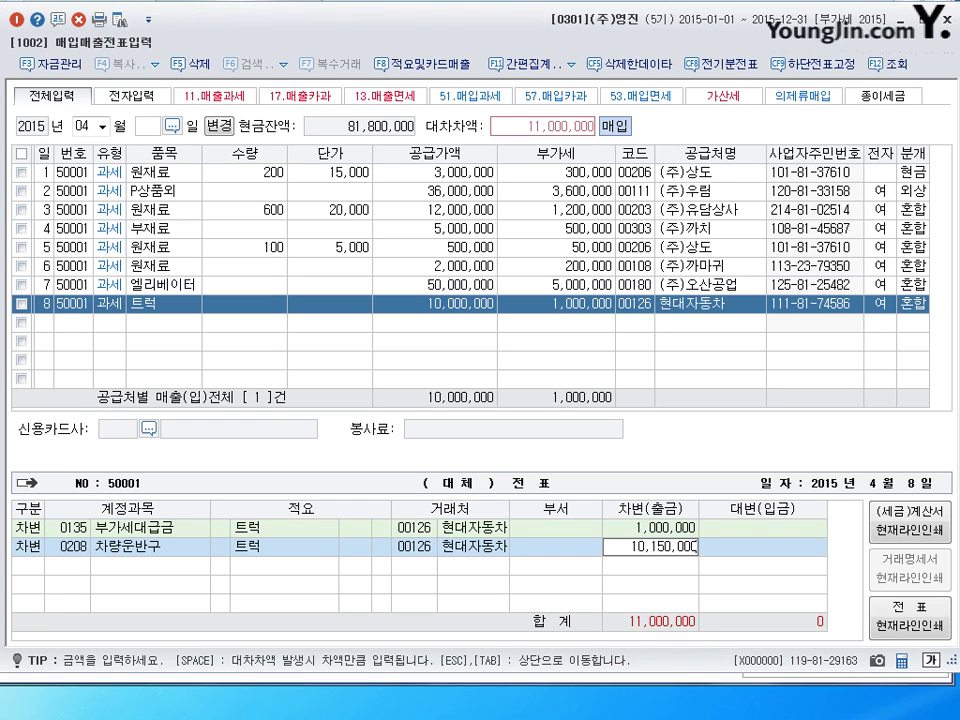
{"action": "key", "text": "Return"}
{"action": "type", "text": "4"}
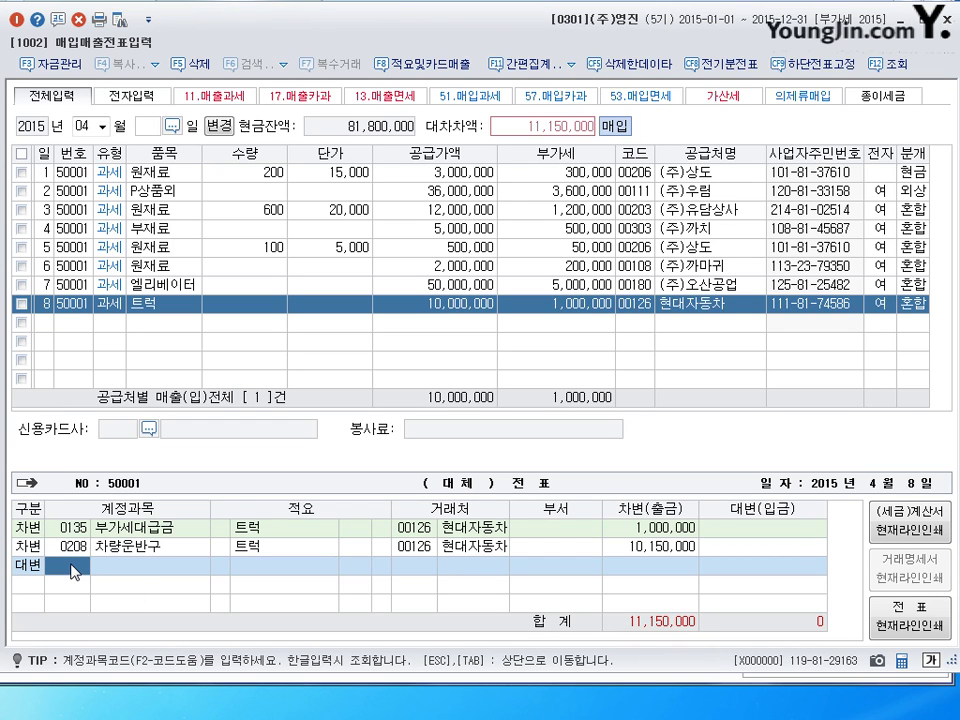
{"action": "type", "text": "253"}
{"action": "key", "text": "Return"}
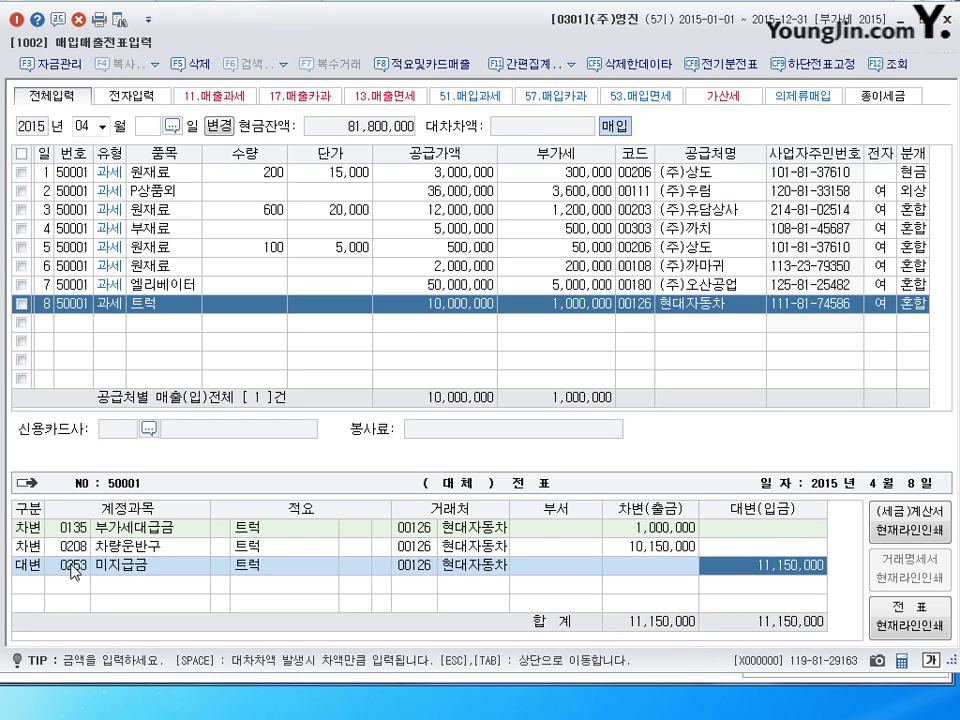
{"action": "type", "text": "11,000,000"}
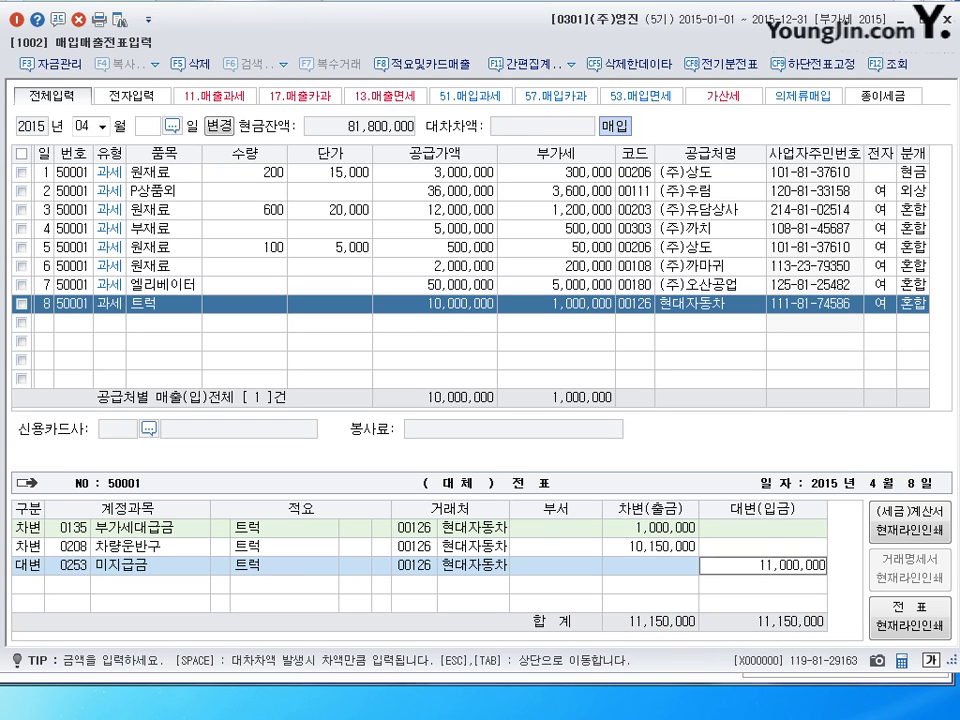
{"action": "key", "text": "Return"}
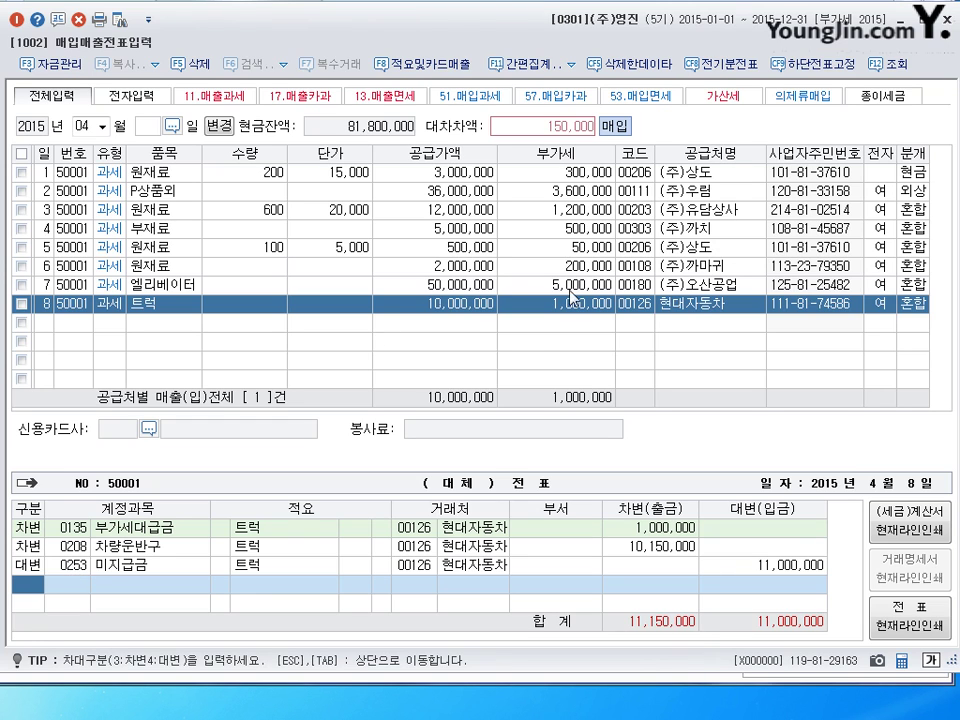
{"action": "type", "text": "4"}
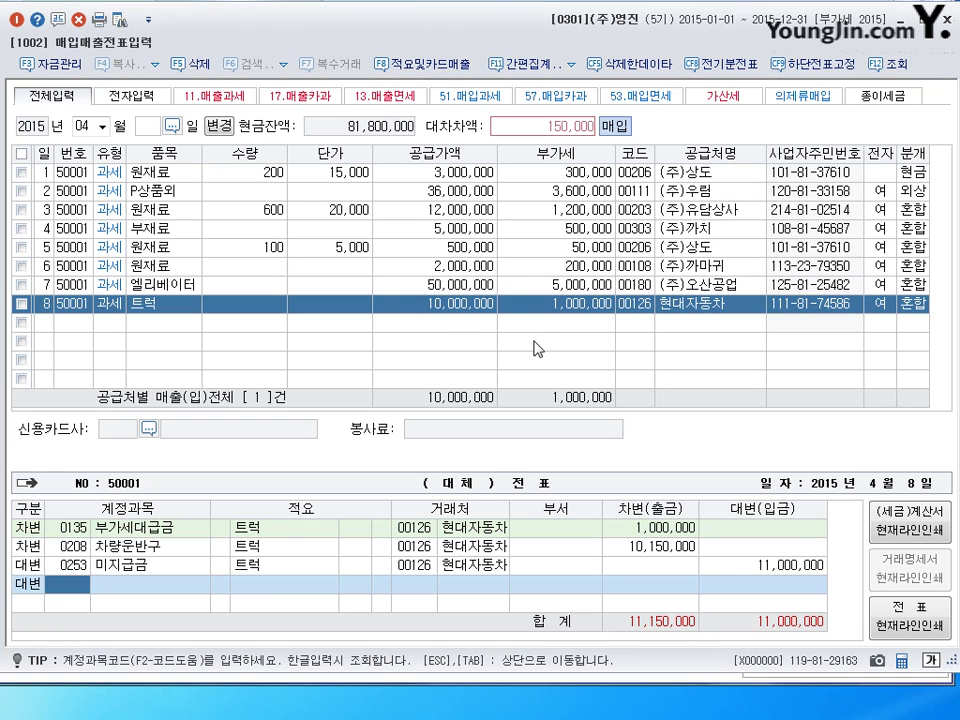
{"action": "type", "text": "101"}
{"action": "key", "text": "Return"}
{"action": "key", "text": "Return"}
{"action": "key", "text": "Return"}
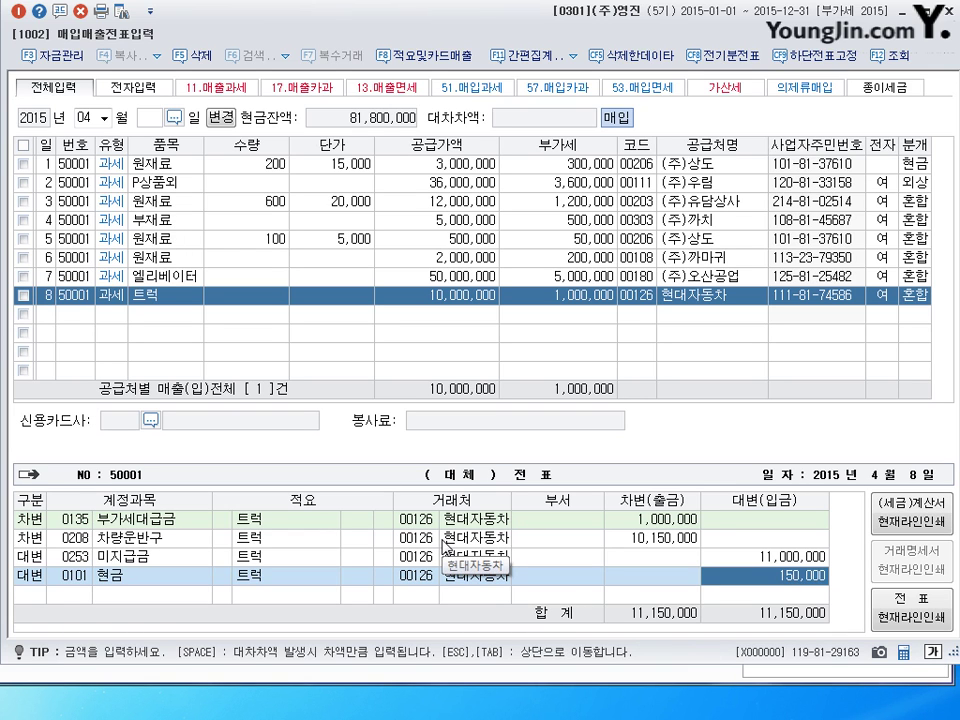
Close the balanced 11,150,000 truck voucher, opening a blank ninth row
{"action": "key", "text": "Return"}
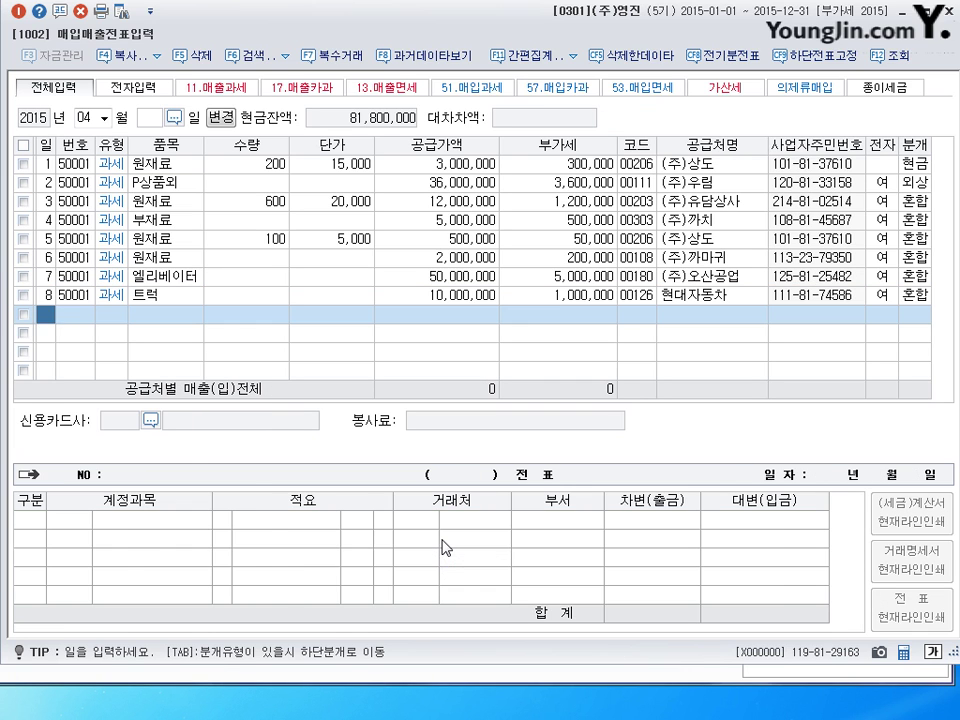
Date the new row 9 on day 9 and move to its 유형 field
{"action": "type", "text": "9"}
{"action": "key", "text": "Return"}
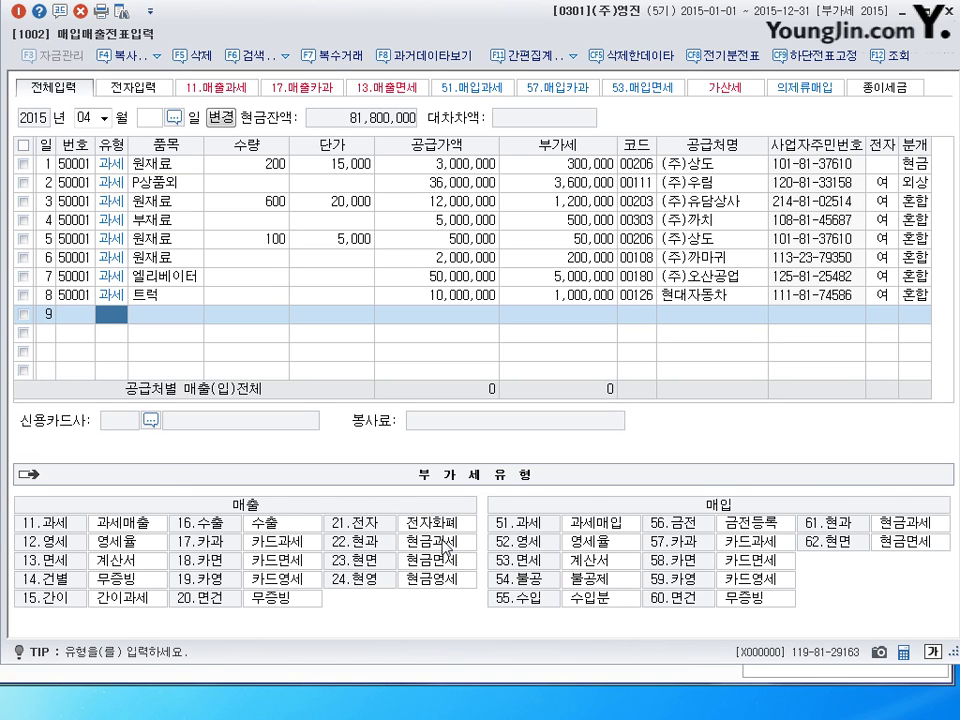
Enter row 9 as a 51 purchase of 5 에어컨 at 1,500,000 each
{"action": "type", "text": "51"}
{"action": "key", "text": "Return"}
{"action": "type", "text": "에엘"}
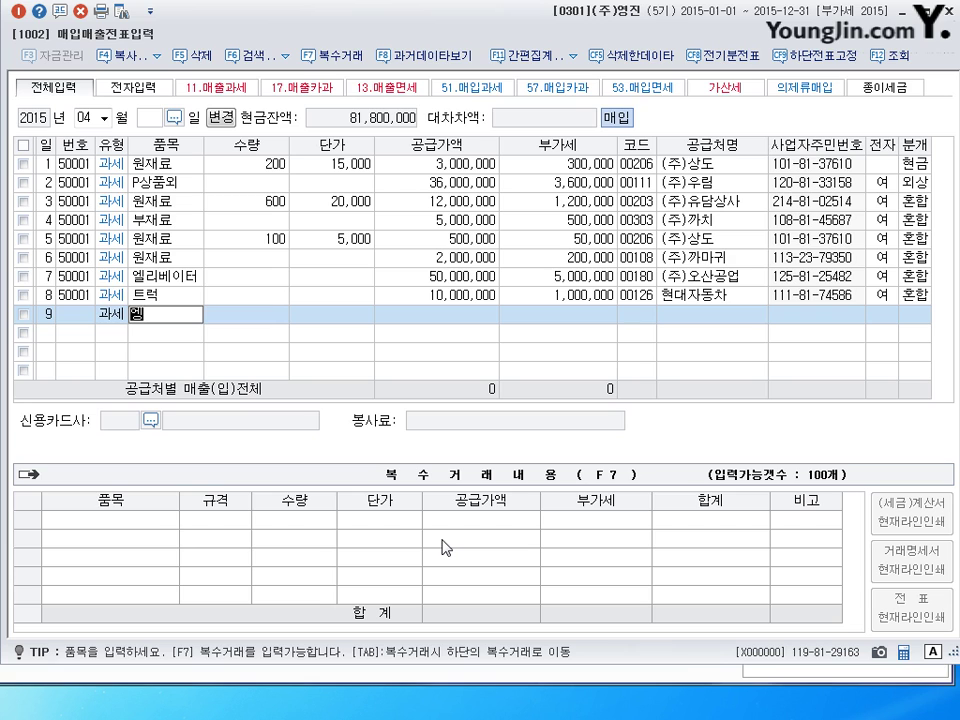
{"action": "type", "text": "컨"}
{"action": "key", "text": "Return"}
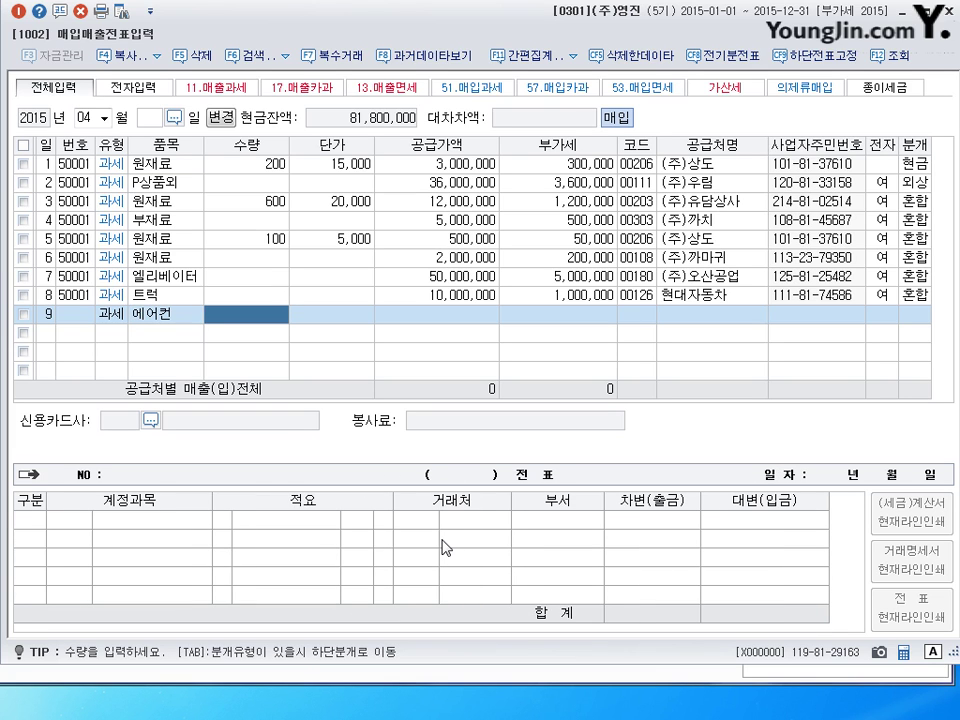
{"action": "type", "text": "5"}
{"action": "key", "text": "Return"}
{"action": "type", "text": "1,5"}
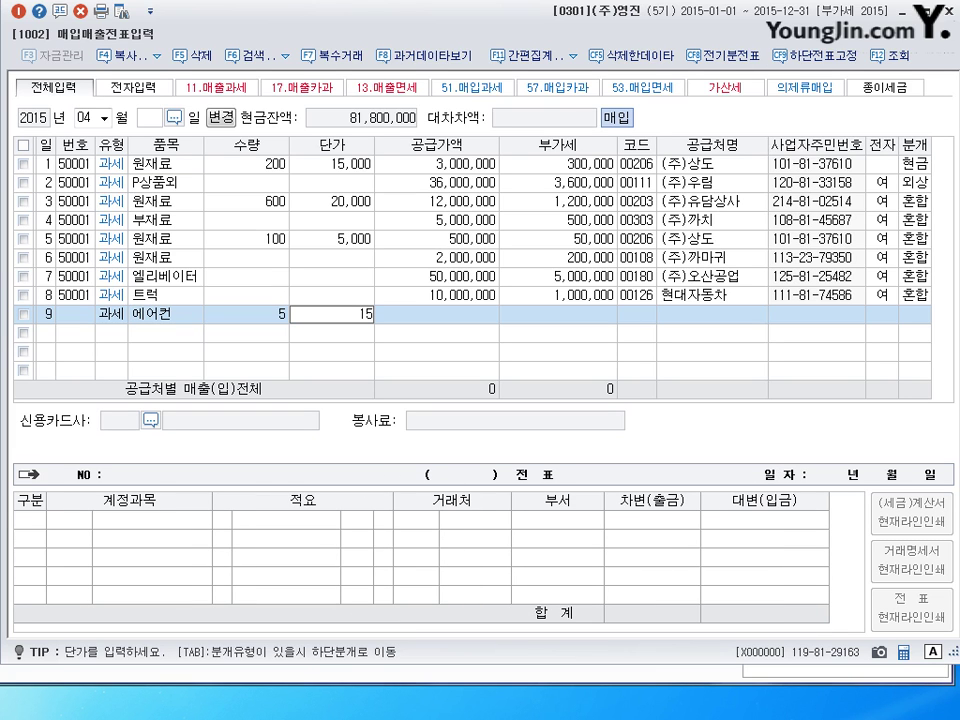
{"action": "type", "text": "00,000"}
{"action": "key", "text": "Return"}
{"action": "key", "text": "Return"}
Select supplier 극도테크(주), mark the invoice electronic (1), and choose mixed journal 3
{"action": "key", "text": "Return"}
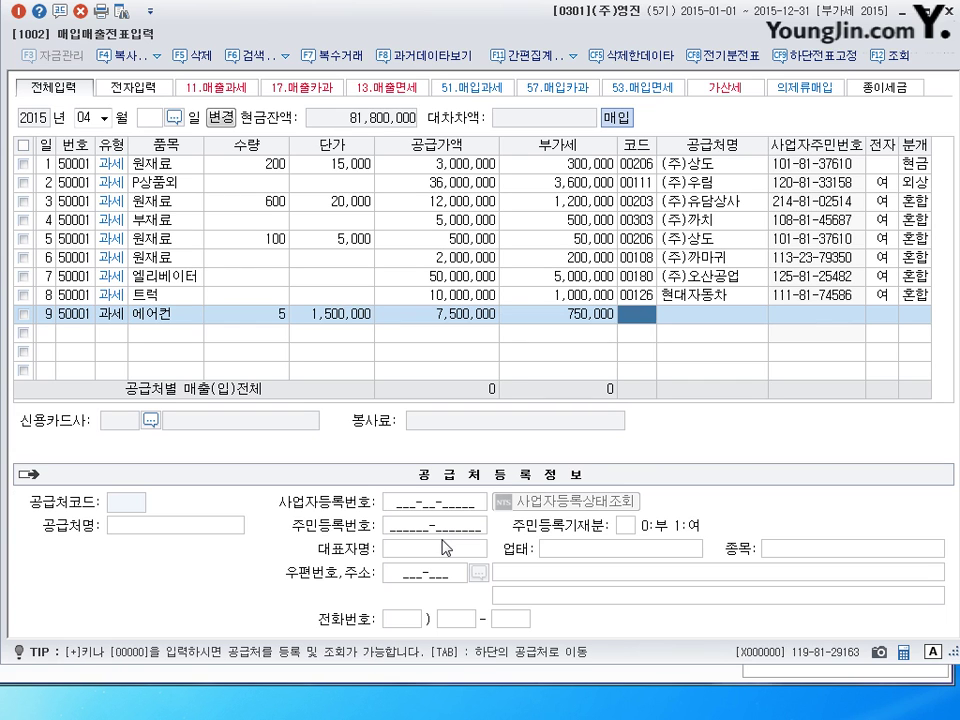
{"action": "type", "text": "극도"}
{"action": "key", "text": "Return"}
{"action": "key", "text": "Return"}
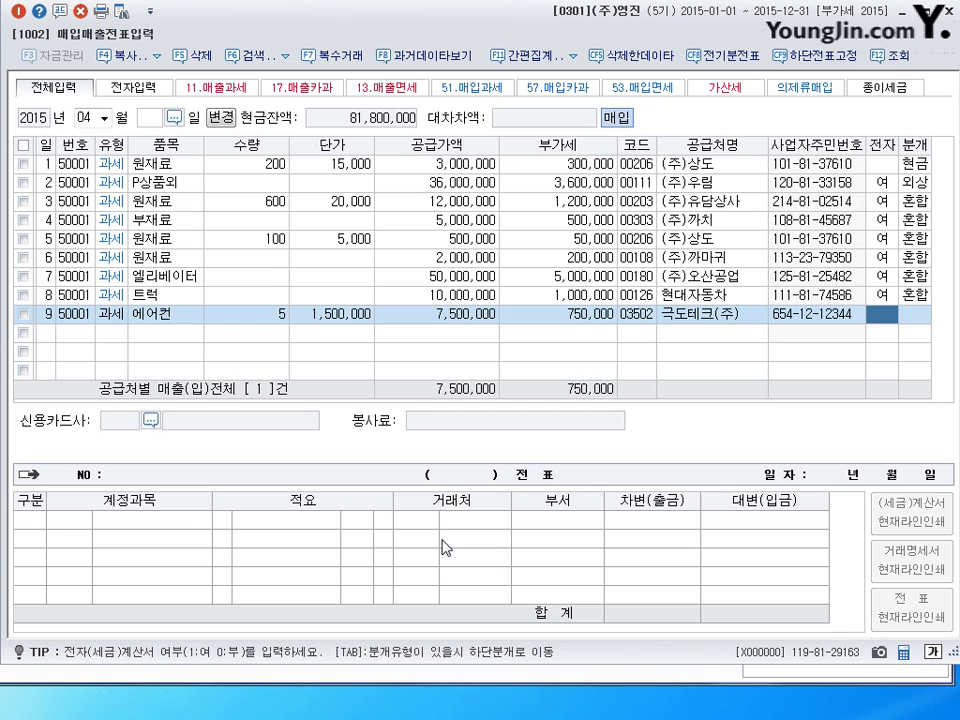
{"action": "type", "text": "1"}
{"action": "key", "text": "Return"}
{"action": "type", "text": "3"}
{"action": "key", "text": "Return"}
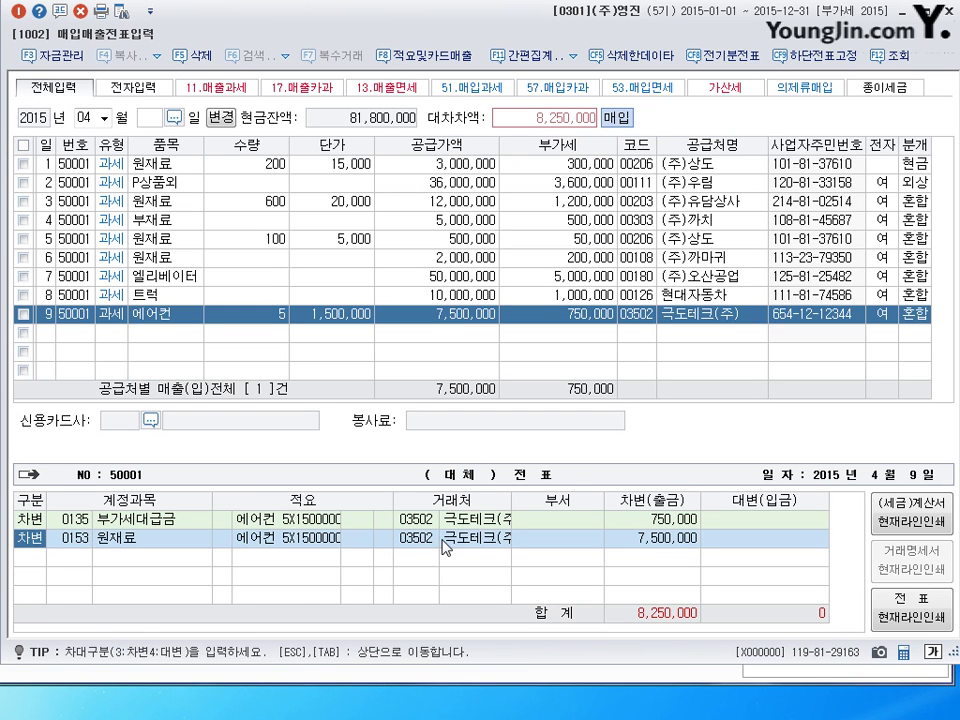
{"action": "key", "text": "Return"}
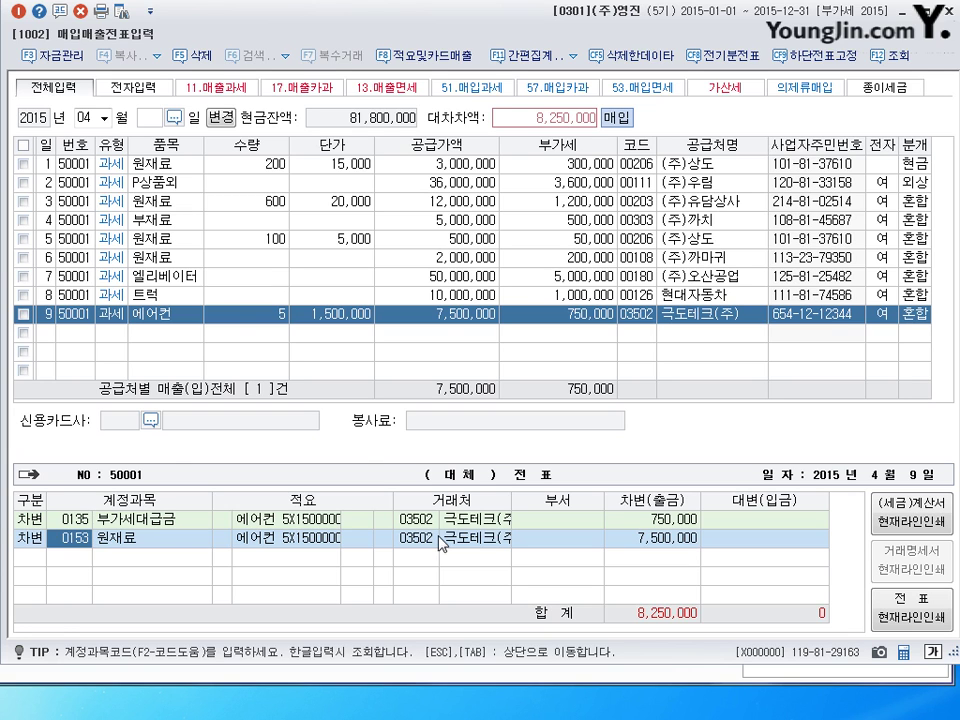
Debit 0212 비품, credit 0131 선급금 500,000 and 0102 당좌예금 7,750,000, then finish the row
{"action": "type", "text": "212"}
{"action": "key", "text": "Return"}
{"action": "key", "text": "Return"}
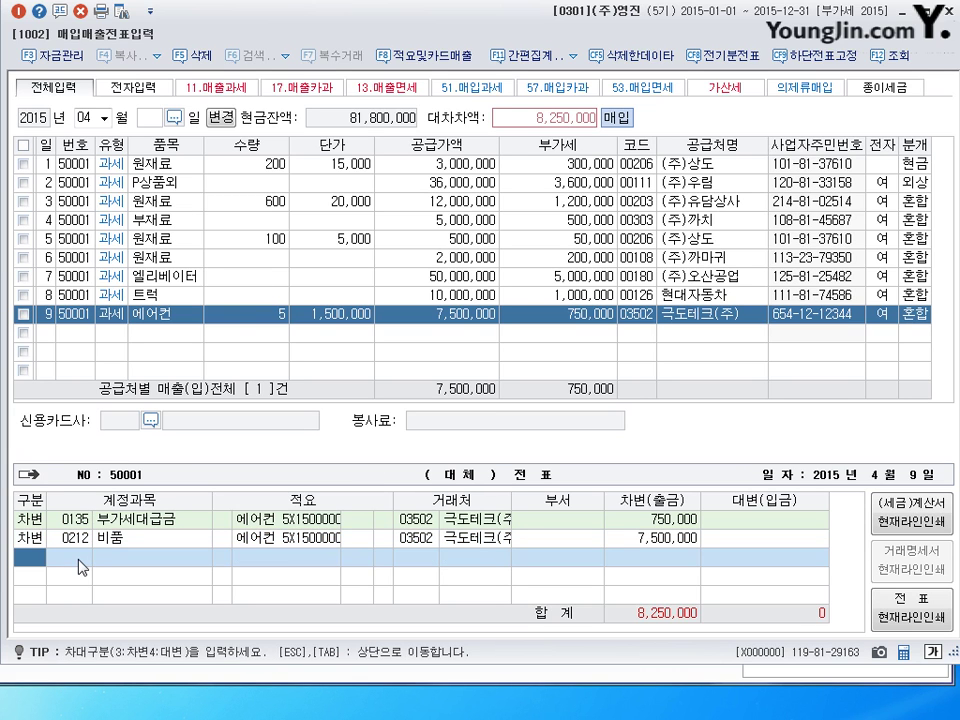
{"action": "type", "text": "4"}
{"action": "type", "text": "131"}
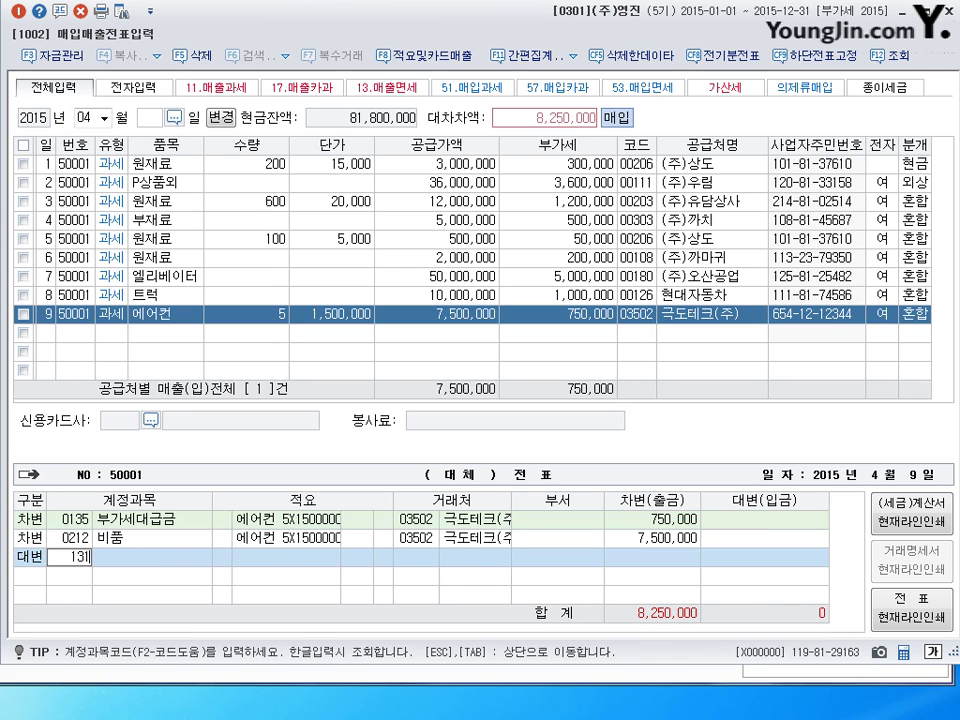
{"action": "key", "text": "Return"}
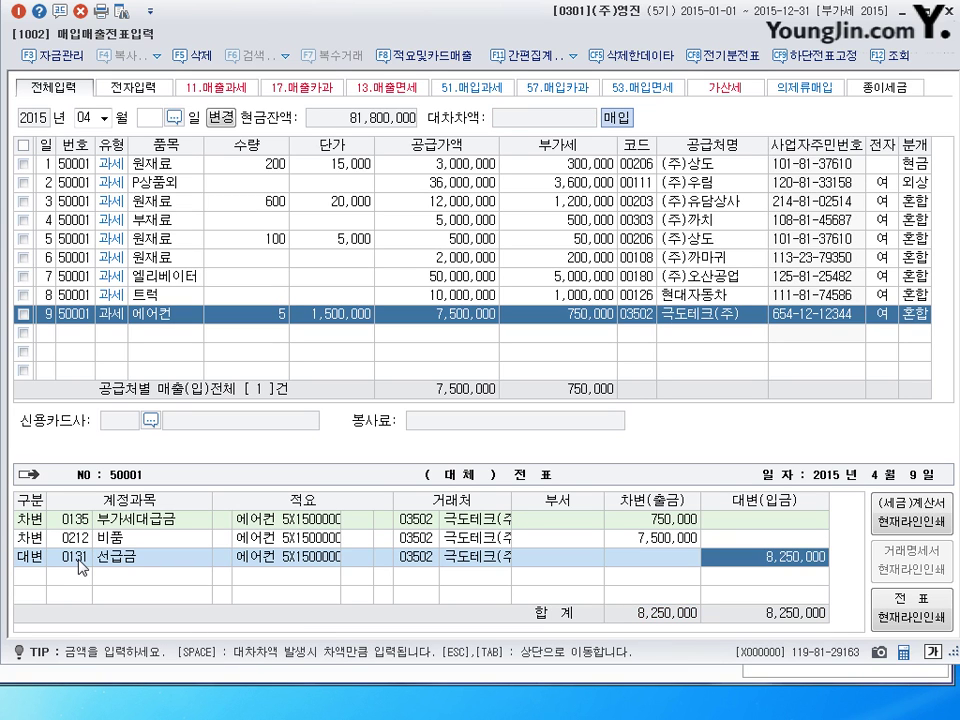
{"action": "type", "text": "500000"}
{"action": "key", "text": "Return"}
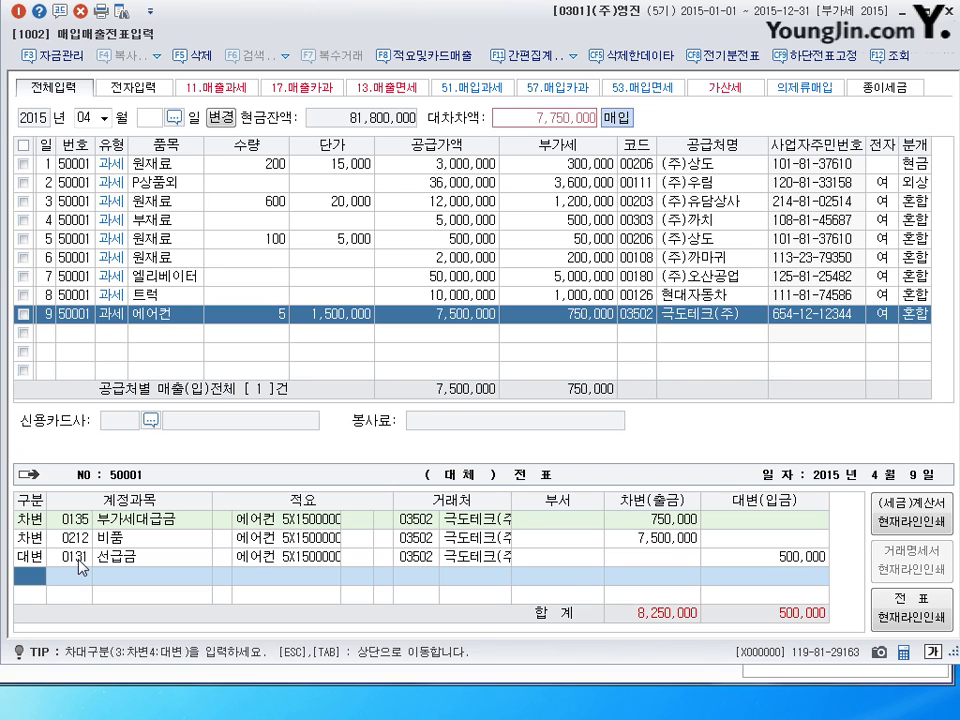
{"action": "type", "text": "4102"}
{"action": "key", "text": "Return"}
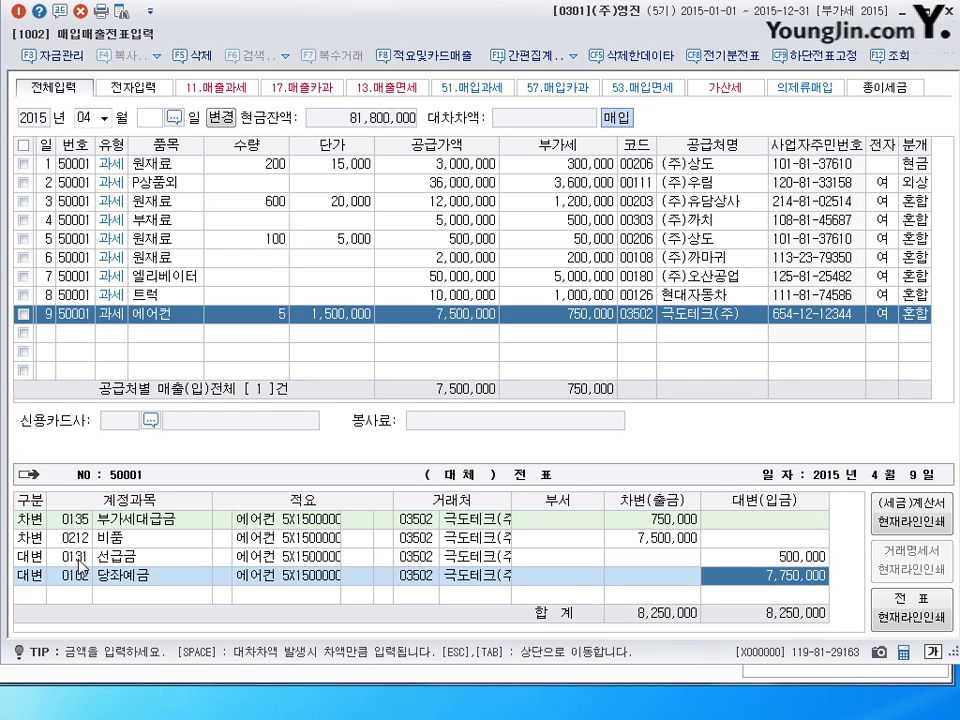
{"action": "key", "text": "Return"}
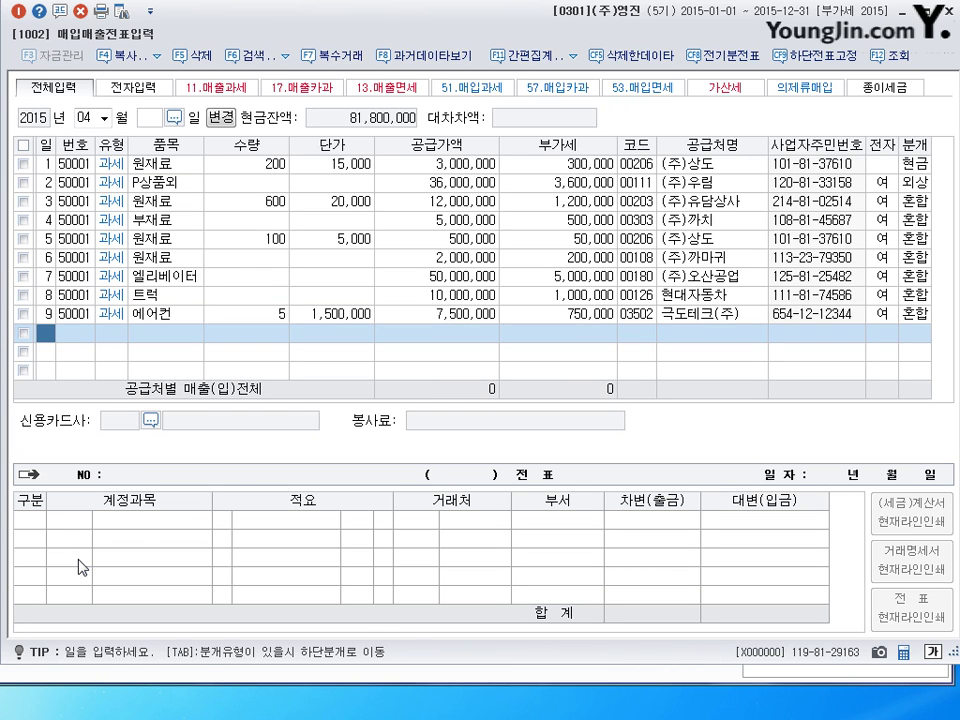
Date the empty row 10 on the 10th and move to its 유형 field
{"action": "type", "text": "10"}
{"action": "key", "text": "Return"}
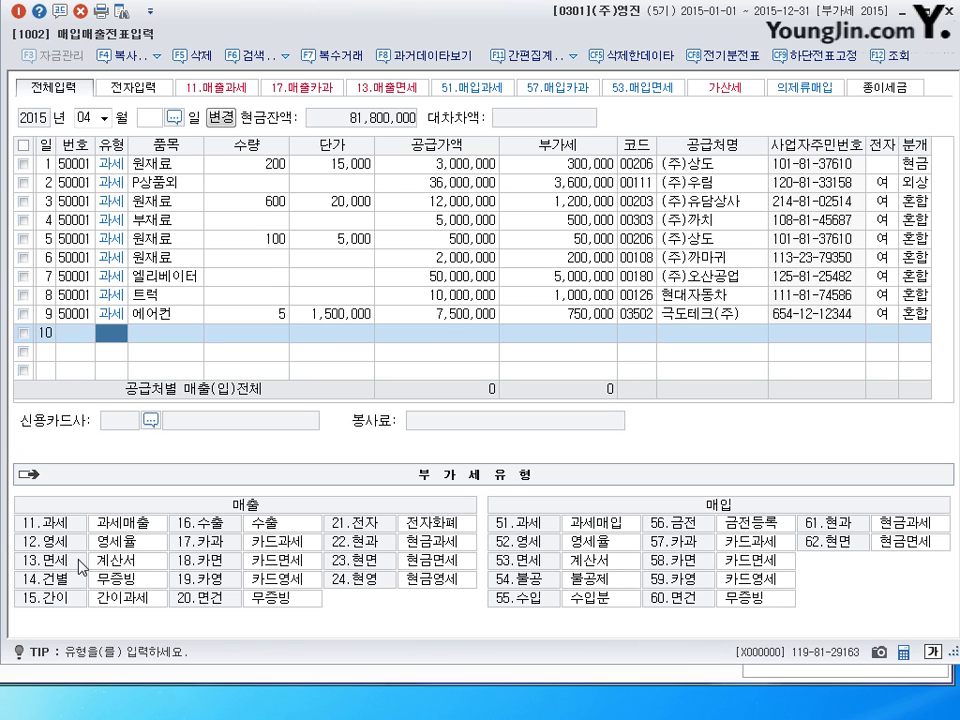
Enter row 10 as a 51 purchase of 제품 with a 10,000,000 supply value
{"action": "type", "text": "51"}
{"action": "key", "text": "Return"}
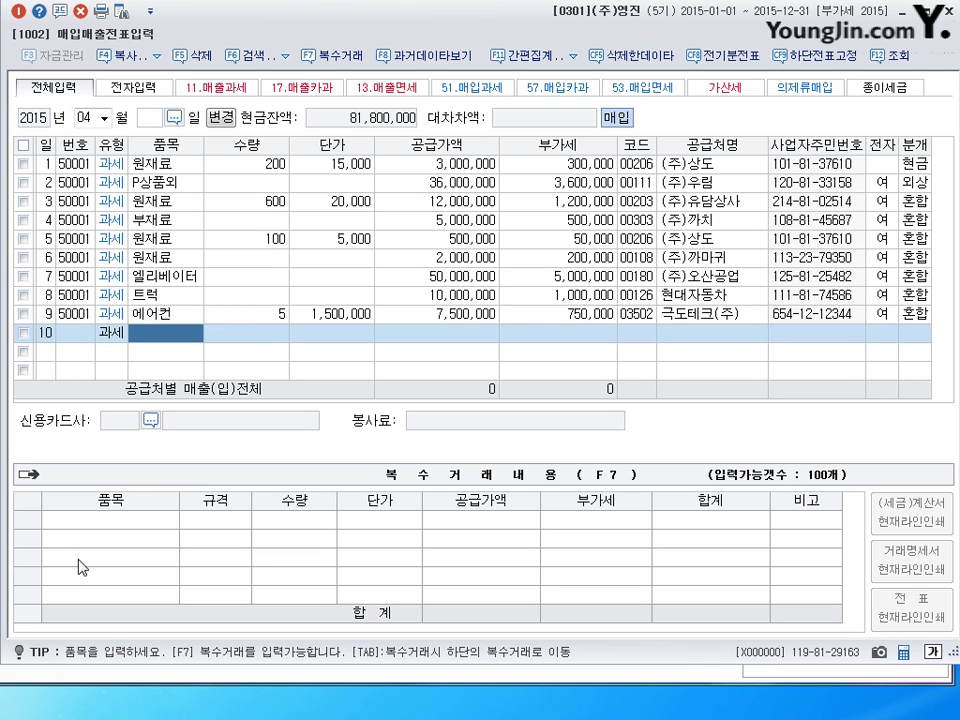
{"action": "type", "text": "제품"}
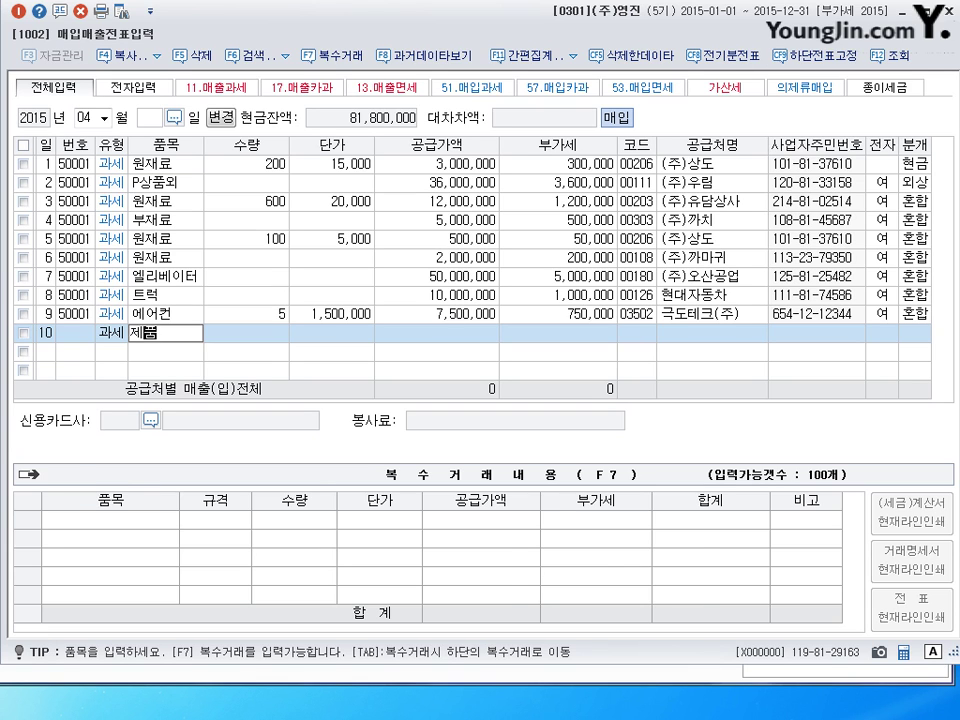
{"action": "key", "text": "Return"}
{"action": "key", "text": "Return"}
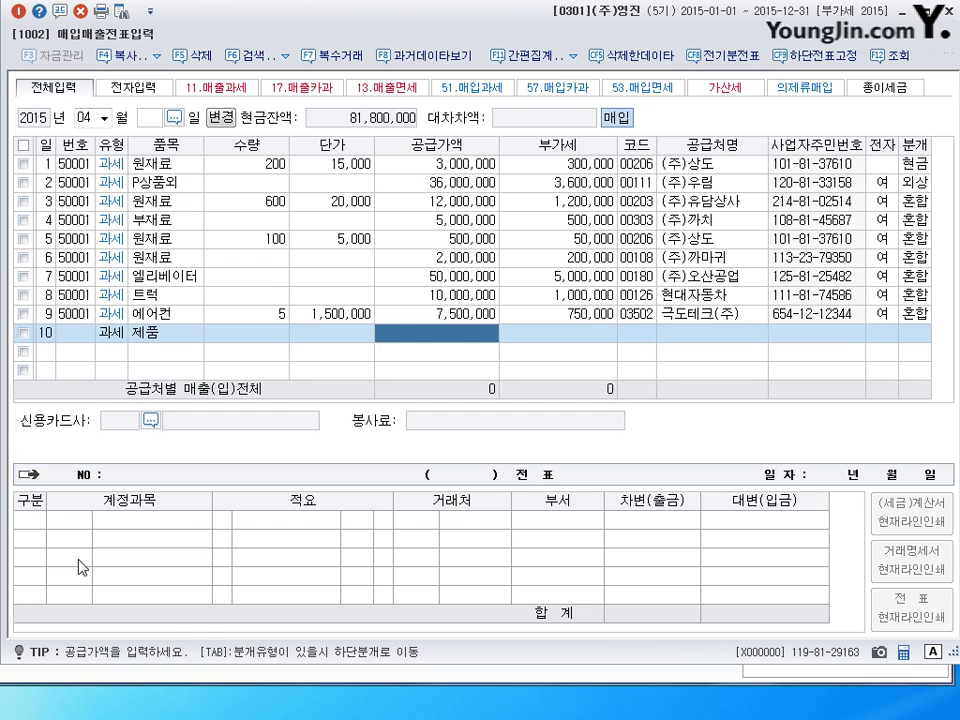
{"action": "key", "text": "Return"}
{"action": "type", "text": "10000000"}
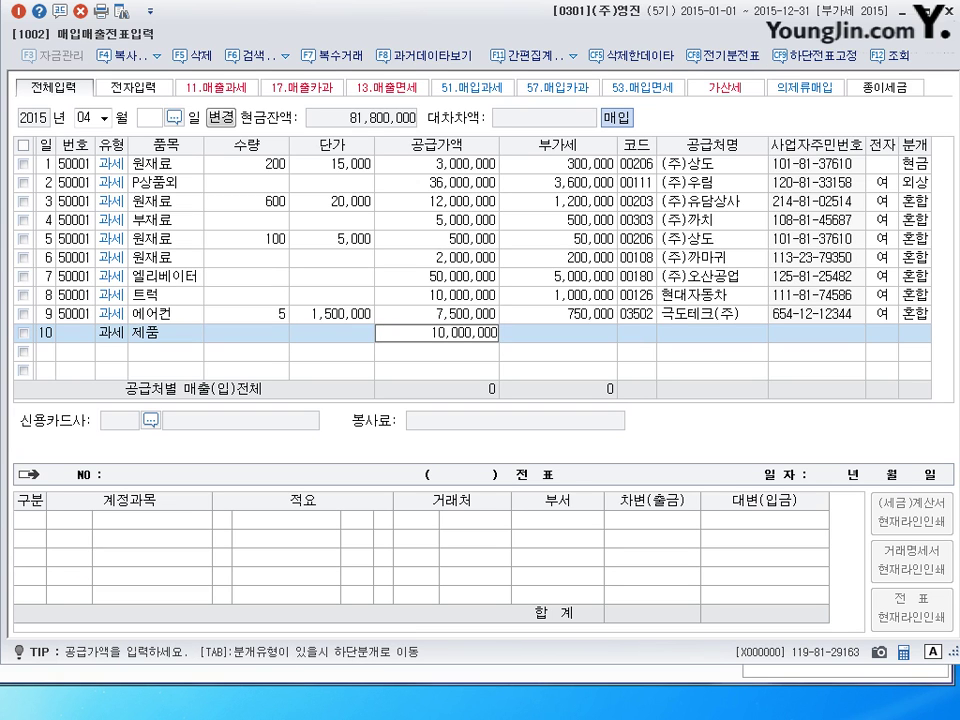
{"action": "key", "text": "Return"}
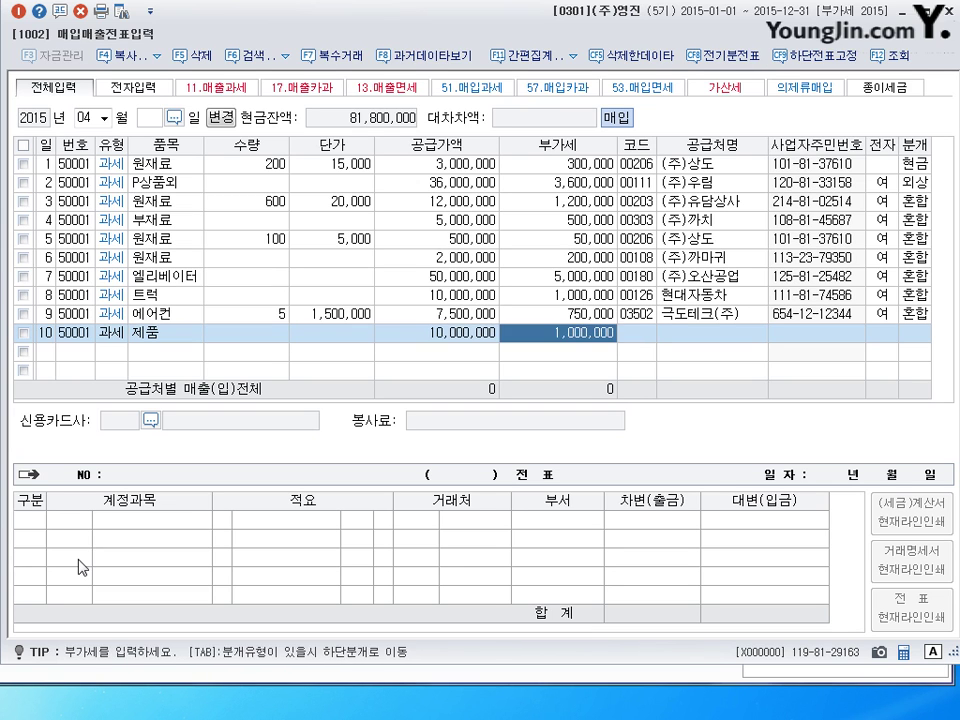
{"action": "key", "text": "Return"}
Pick supplier (주)인성상사, mark it electronic, book a cash journal, and set account 0533 외주가공비
{"action": "type", "text": "인사"}
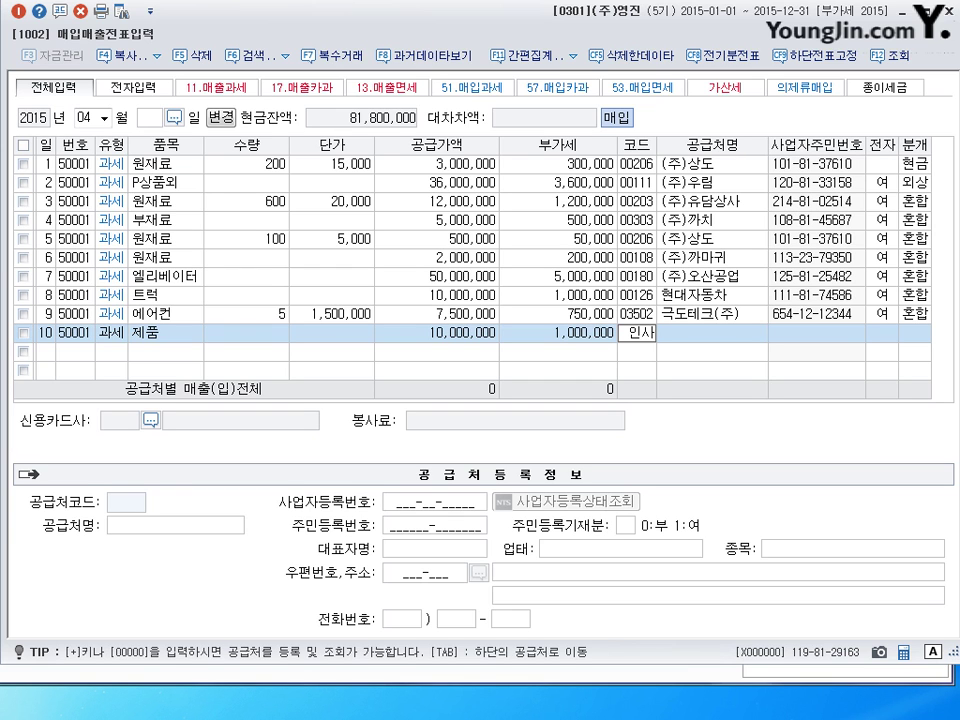
{"action": "key", "text": "BackSpace"}
{"action": "type", "text": "쇄"}
{"action": "key", "text": "Return"}
{"action": "key", "text": "Return"}
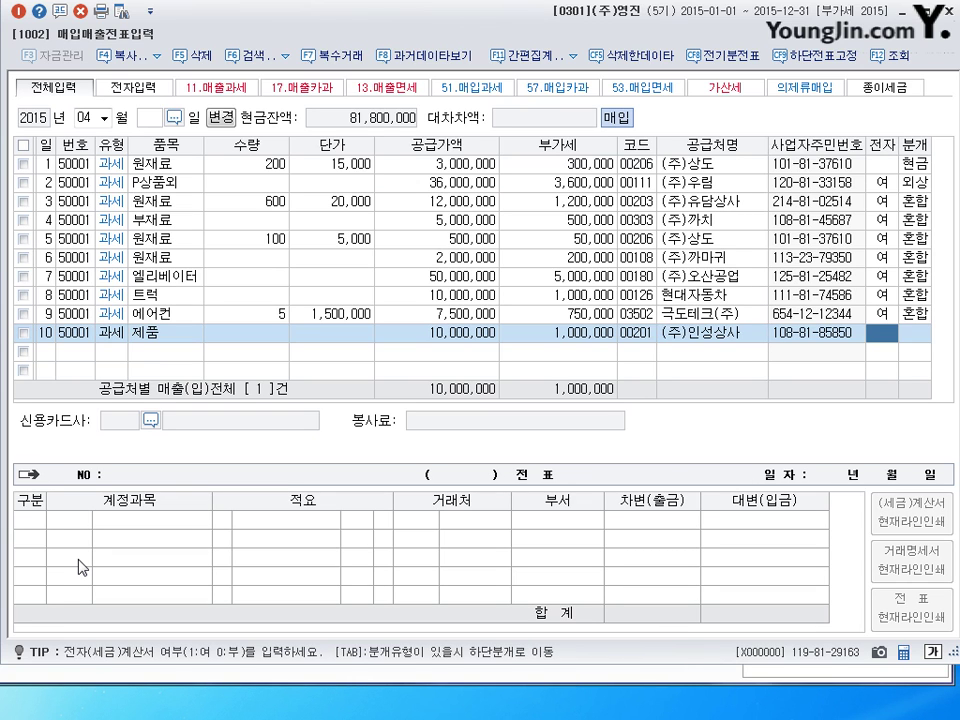
{"action": "type", "text": "1"}
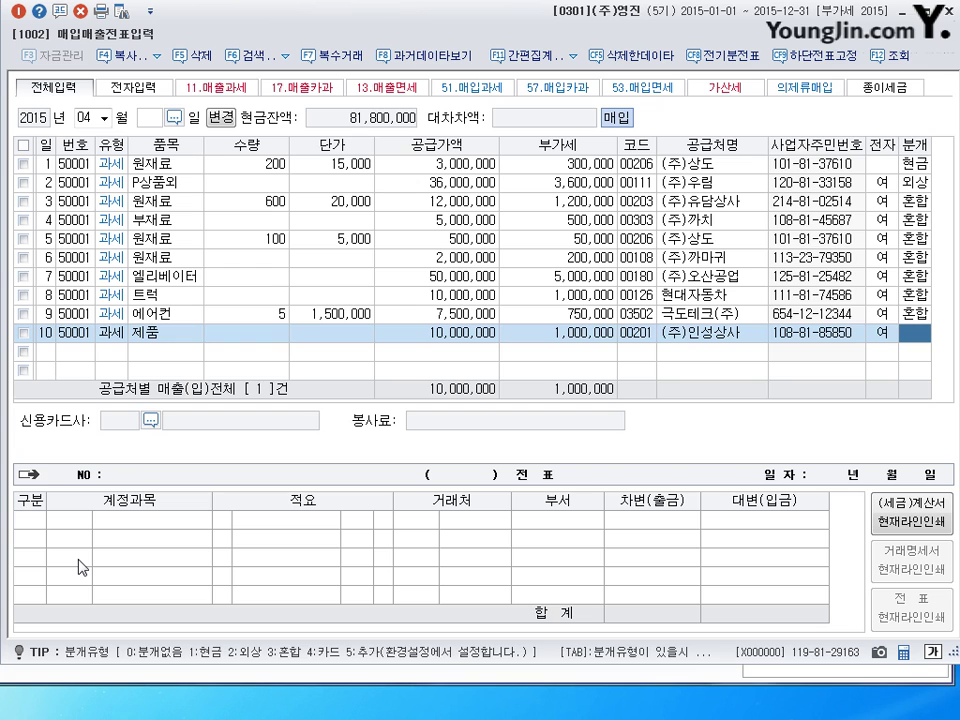
{"action": "type", "text": "1"}
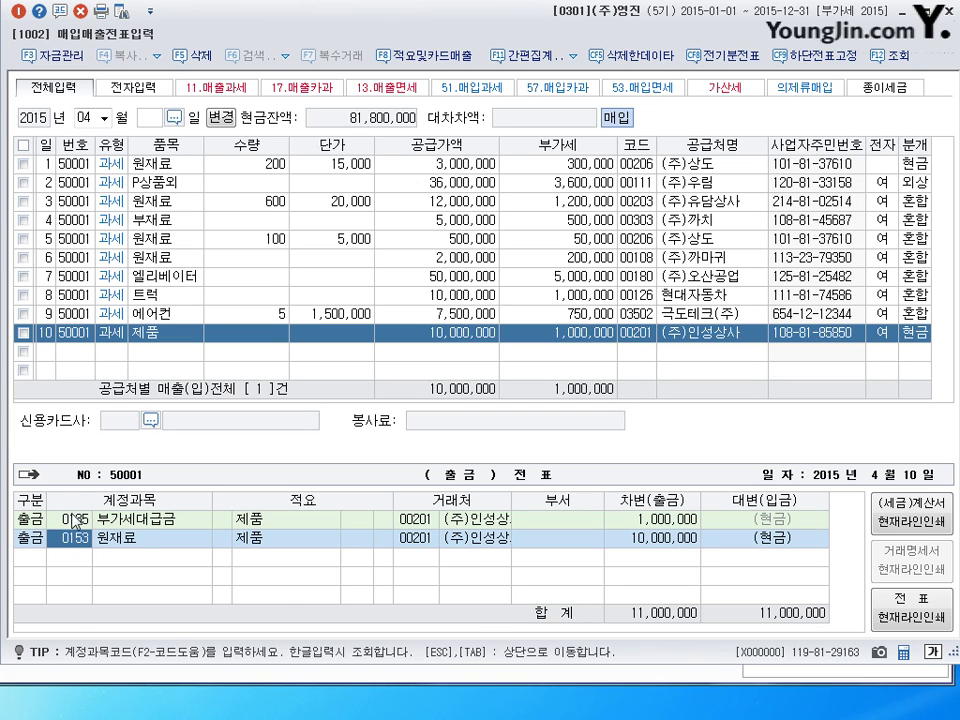
{"action": "type", "text": "0533"}
{"action": "key", "text": "Return"}
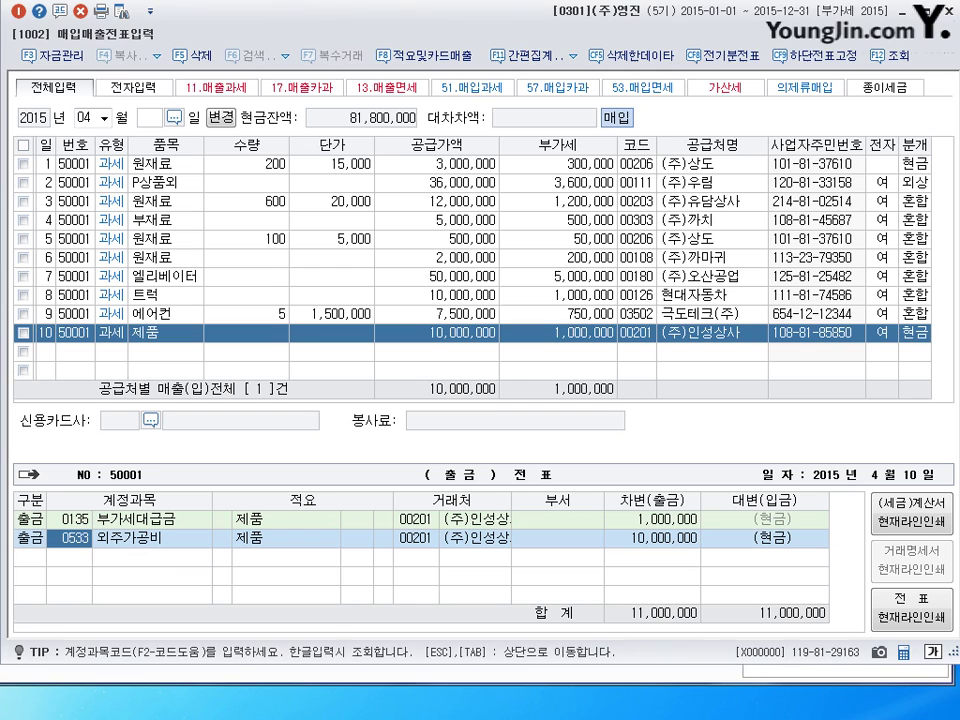
{"action": "left_click", "coordinate": [46, 352]}
Abandon the row dated the 11th, switch the list to month 05, and date May's first row day 1
{"action": "type", "text": "1"}
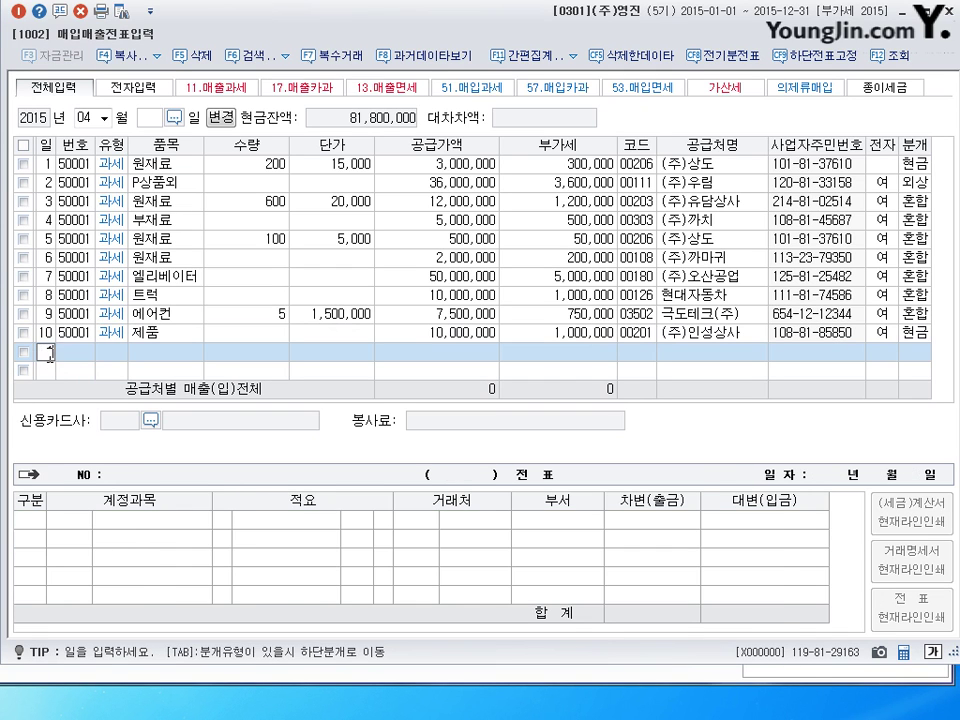
{"action": "type", "text": "1"}
{"action": "key", "text": "Return"}
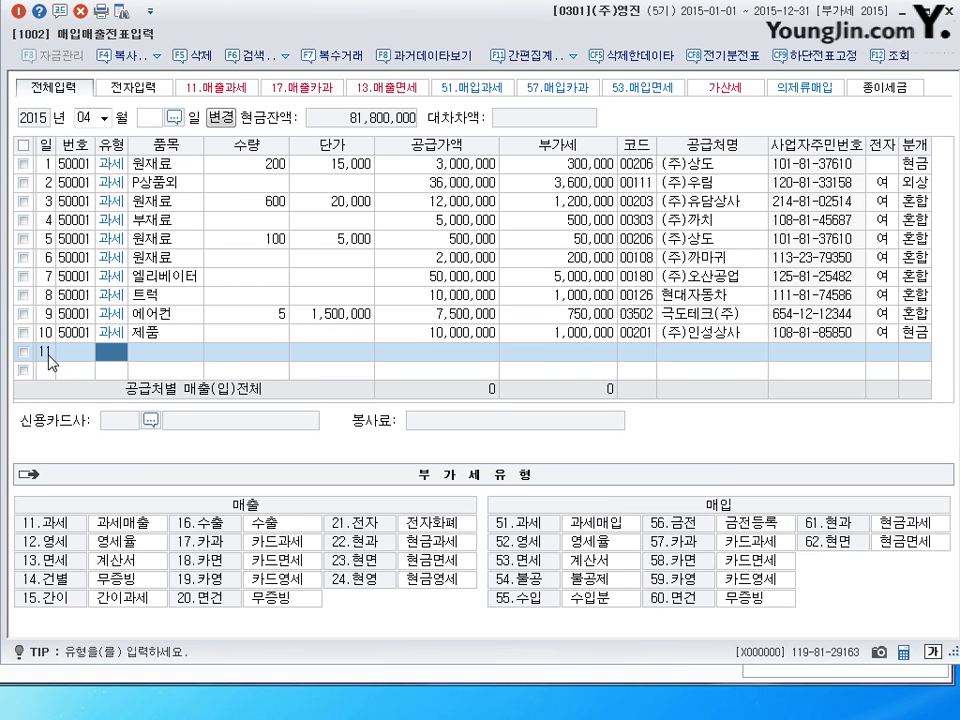
{"action": "key", "text": "Escape"}
{"action": "type", "text": "05"}
{"action": "key", "text": "Return"}
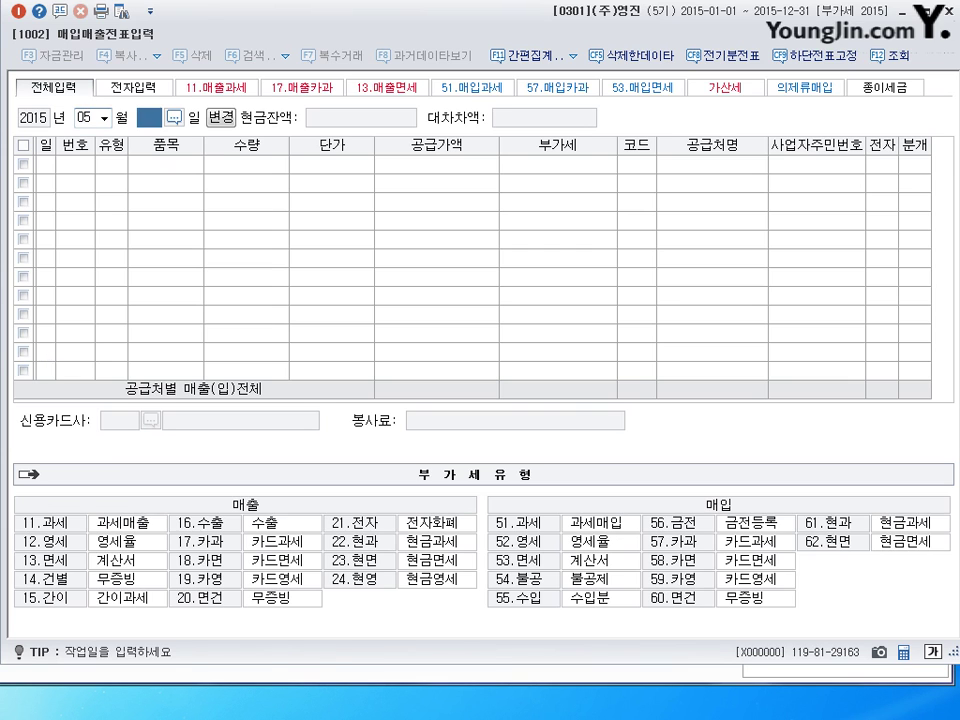
{"action": "key", "text": "Return"}
{"action": "type", "text": "1"}
{"action": "key", "text": "Return"}
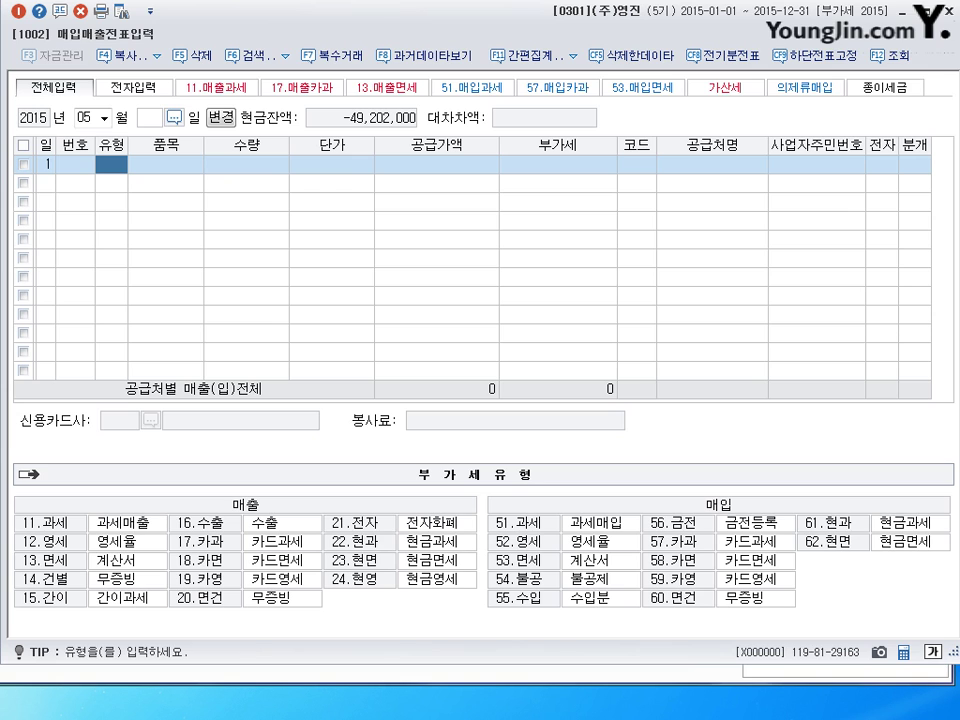
Enter row 1 as a taxable (51) 유니폼 purchase from (주)신구: 1,200,000 plus 120,000 VAT, electronic
{"action": "type", "text": "51"}
{"action": "key", "text": "Return"}
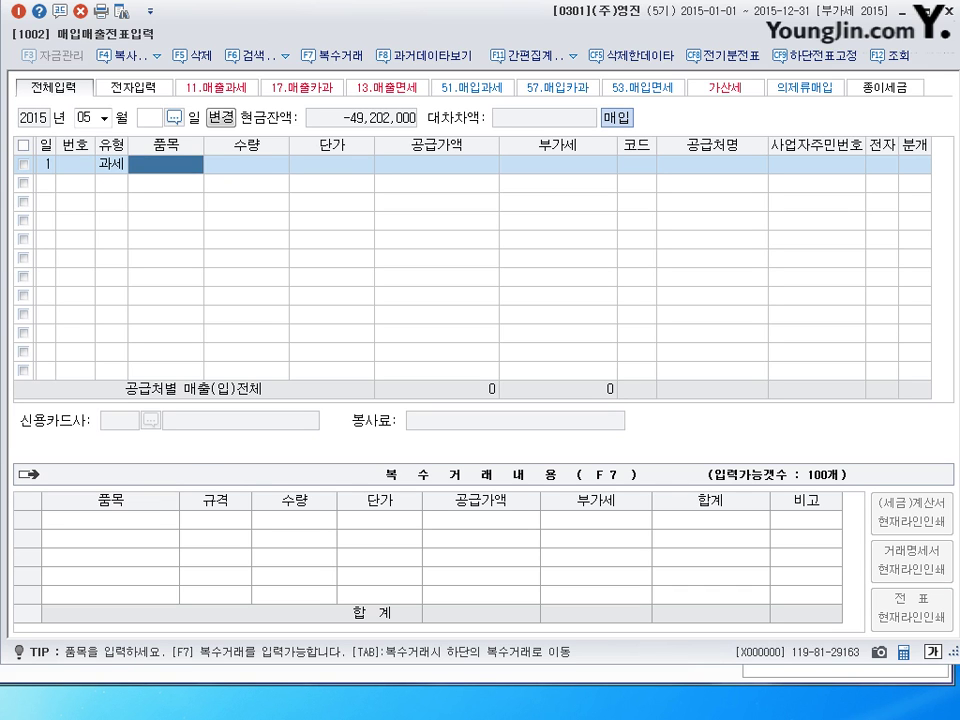
{"action": "type", "text": "유ㄴ"}
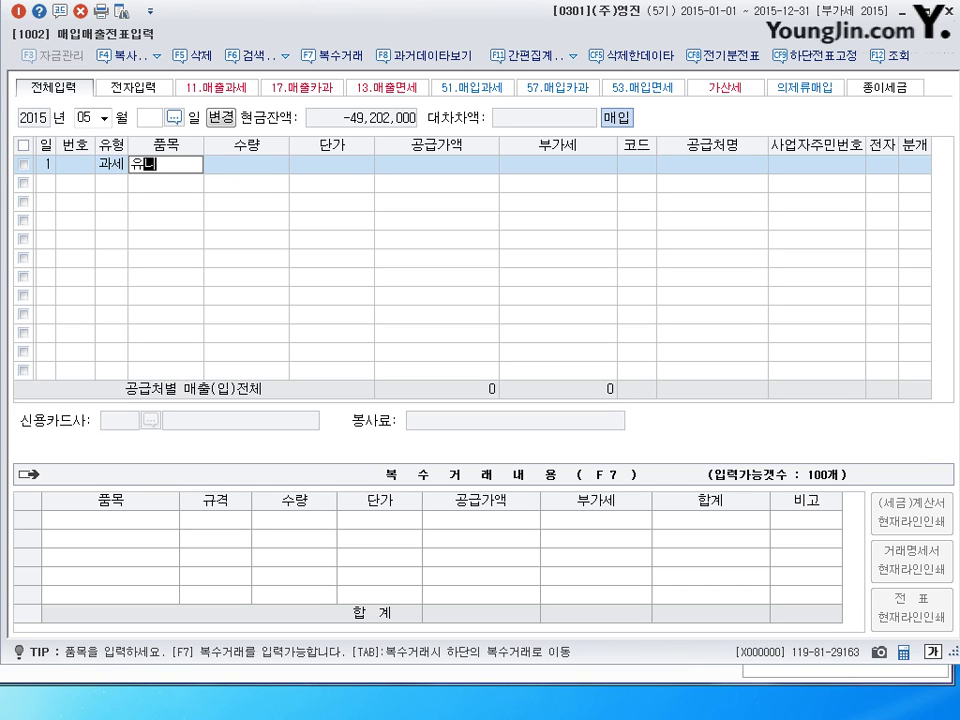
{"action": "type", "text": "ㅣ폼"}
{"action": "key", "text": "Return"}
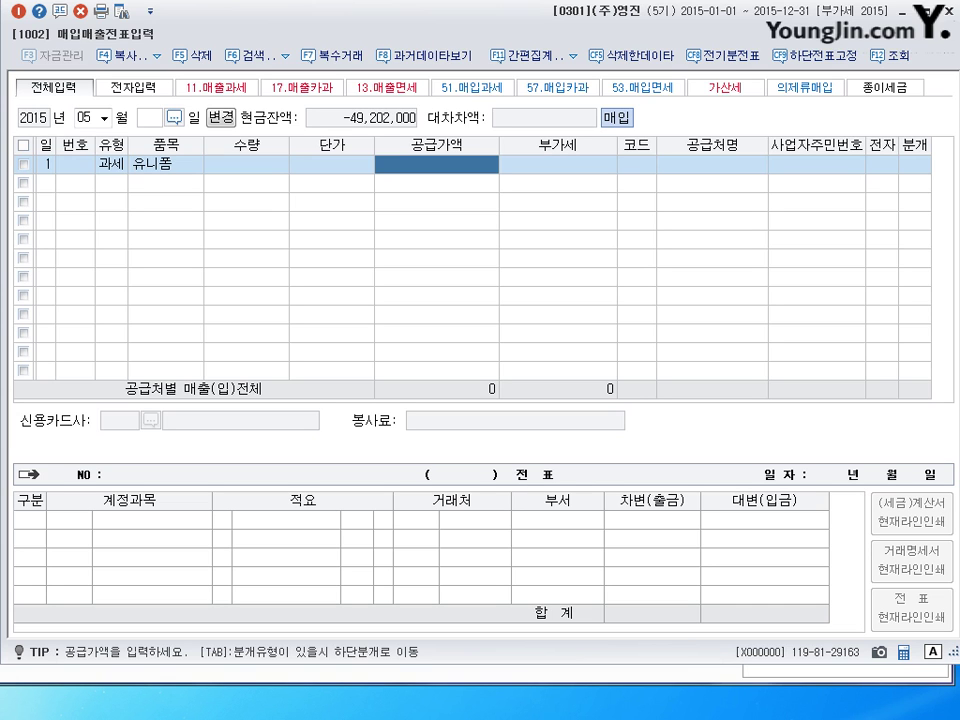
{"action": "type", "text": "1200000"}
{"action": "key", "text": "Return"}
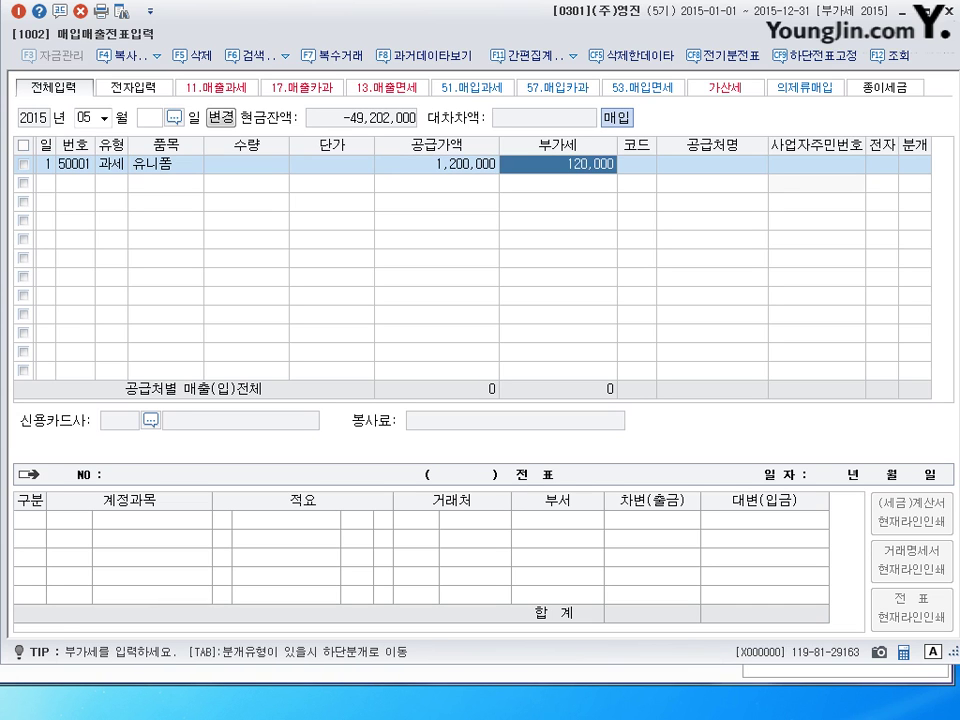
{"action": "key", "text": "Return"}
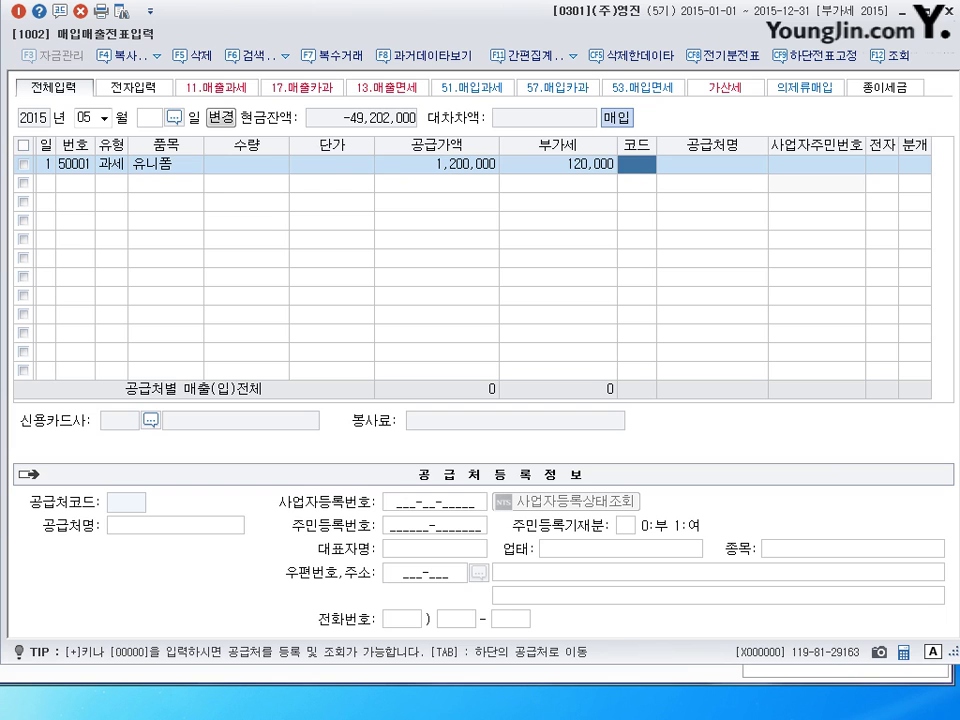
{"action": "type", "text": "신"}
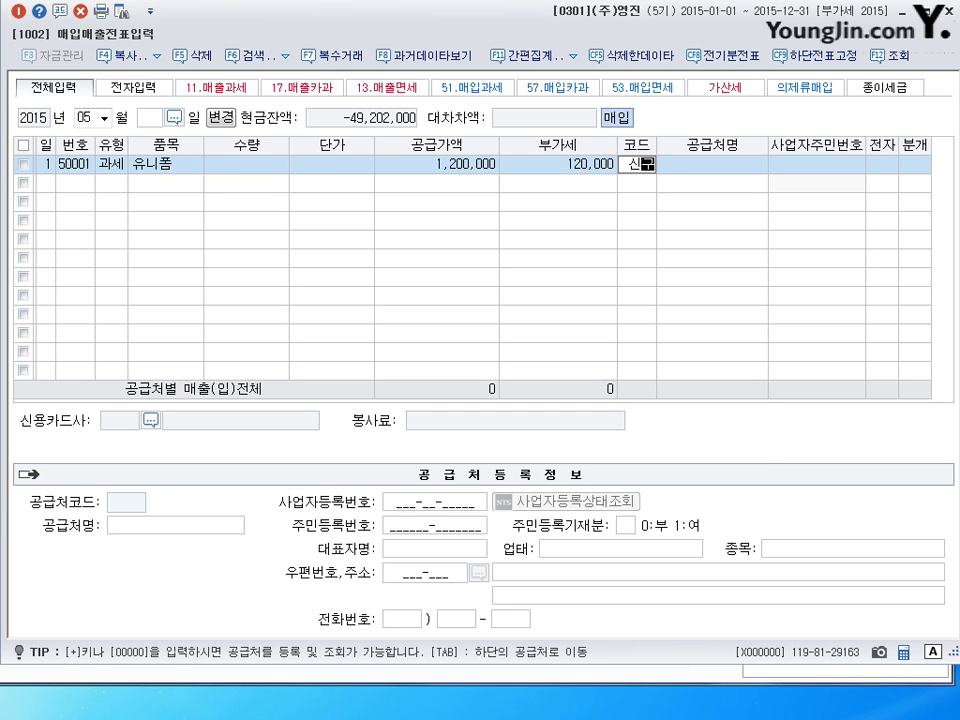
{"action": "type", "text": "구"}
{"action": "key", "text": "Return"}
{"action": "key", "text": "Return"}
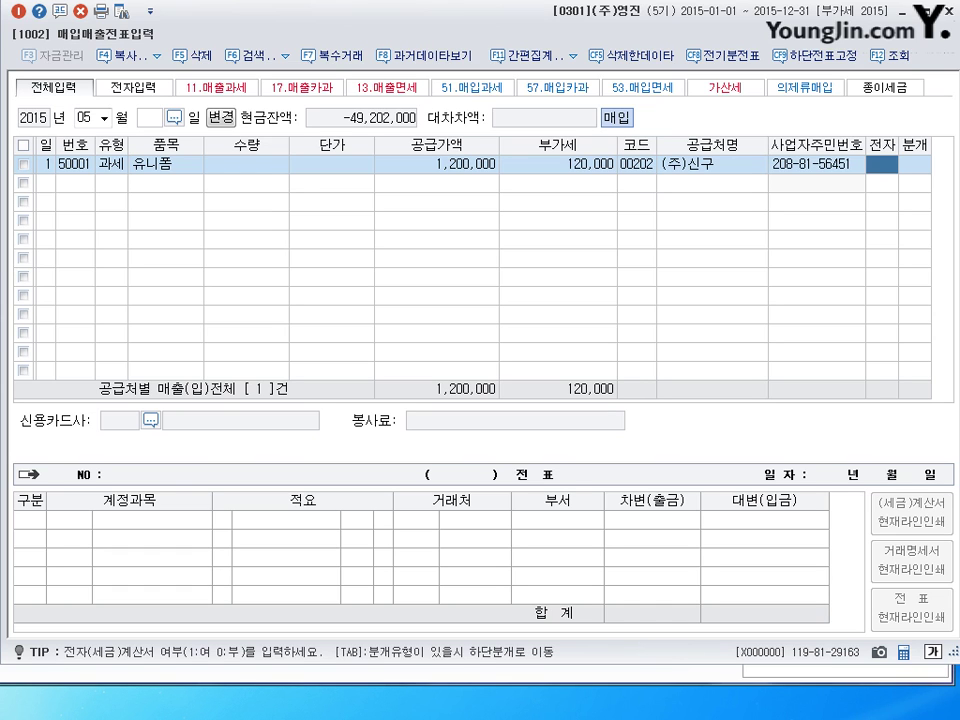
{"action": "type", "text": "1"}
{"action": "key", "text": "Return"}
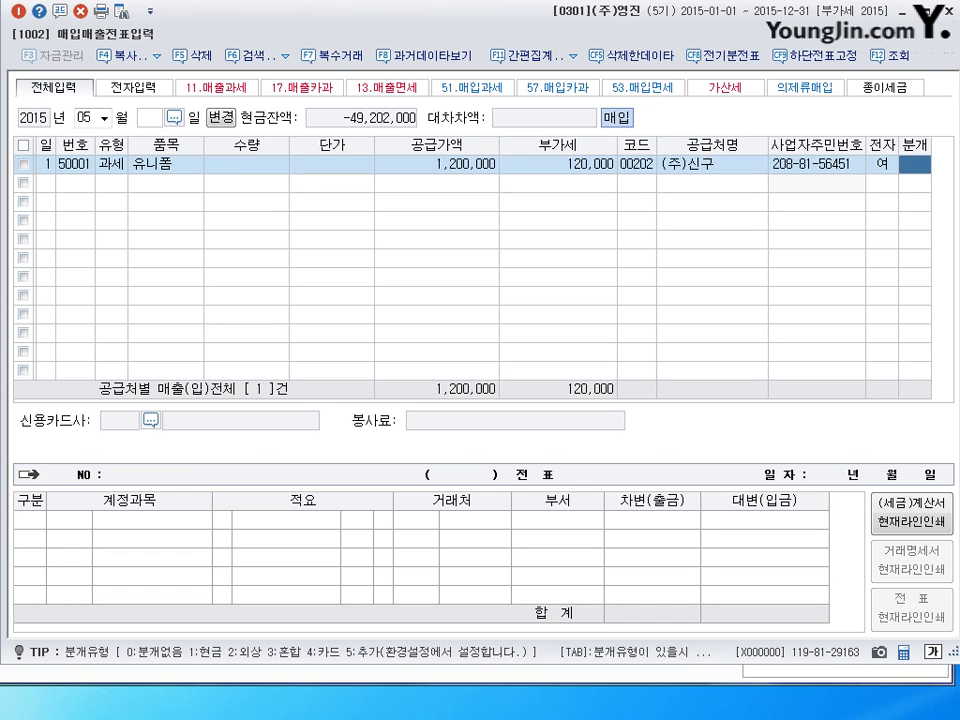
Make the voucher a mixed journal and replace 원재료 with 0811 복리후생비 at 400,000
{"action": "type", "text": "3"}
{"action": "key", "text": "Return"}
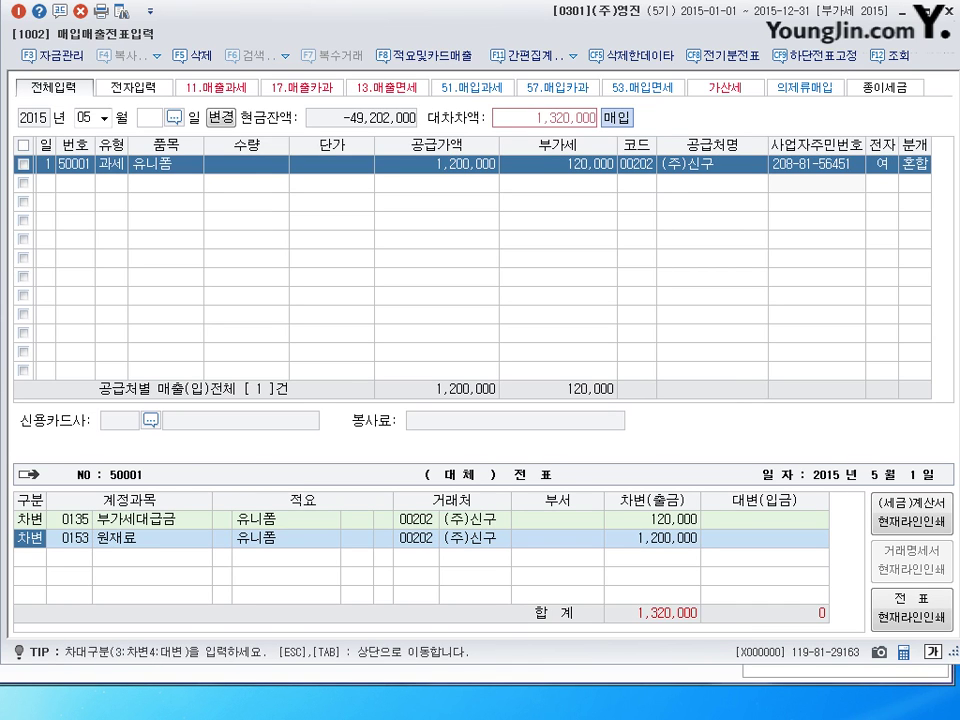
{"action": "key", "text": "Return"}
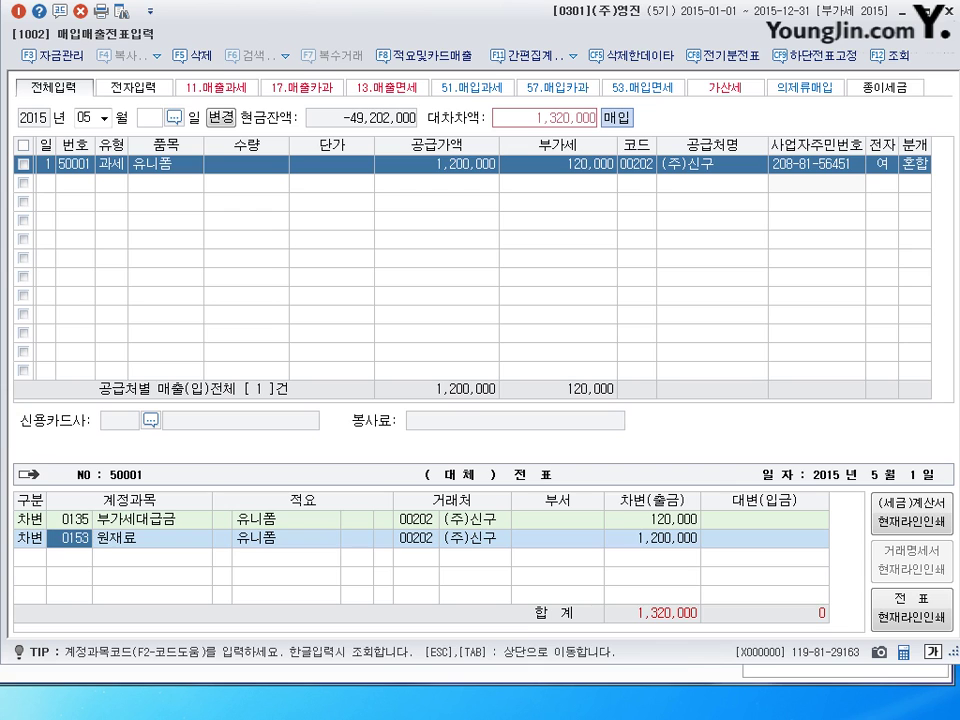
{"action": "type", "text": "0811"}
{"action": "key", "text": "Return"}
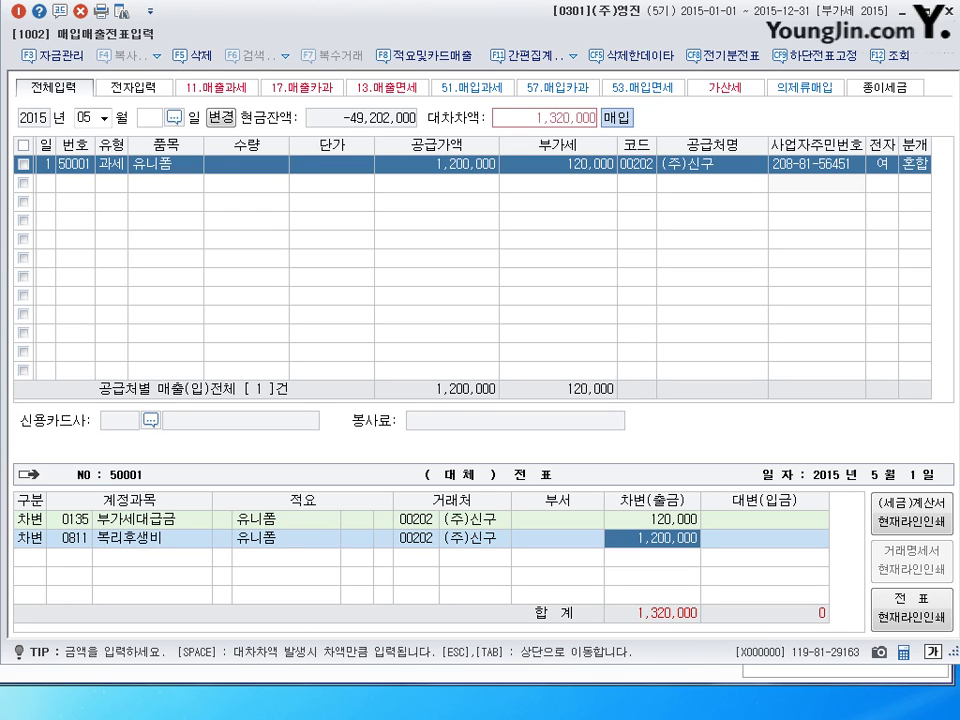
{"action": "type", "text": "4"}
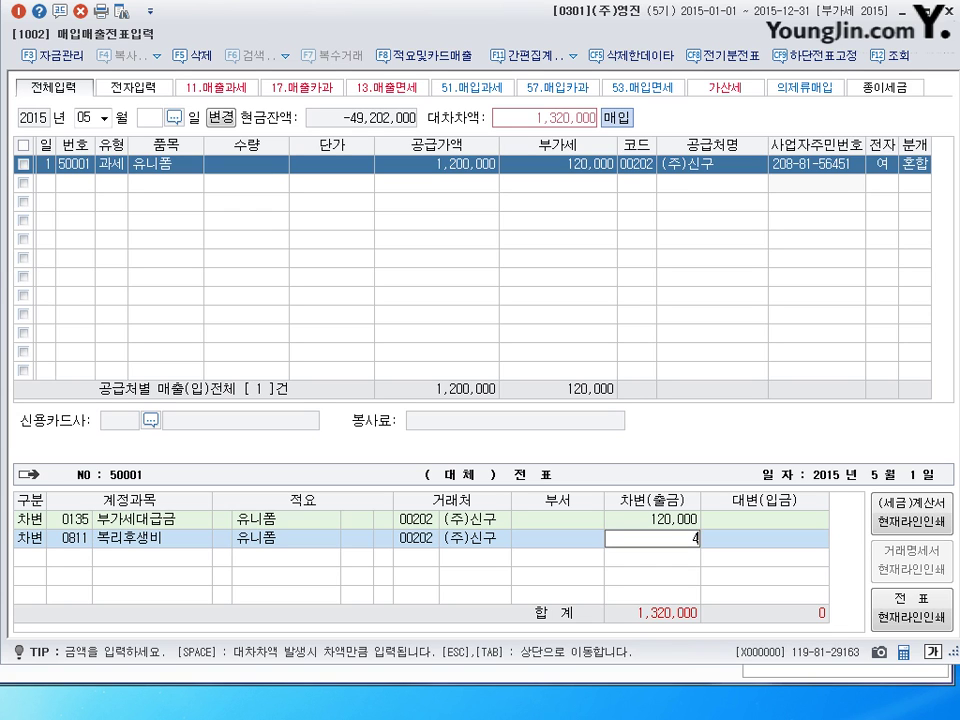
{"action": "type", "text": "00,000"}
{"action": "key", "text": "Return"}
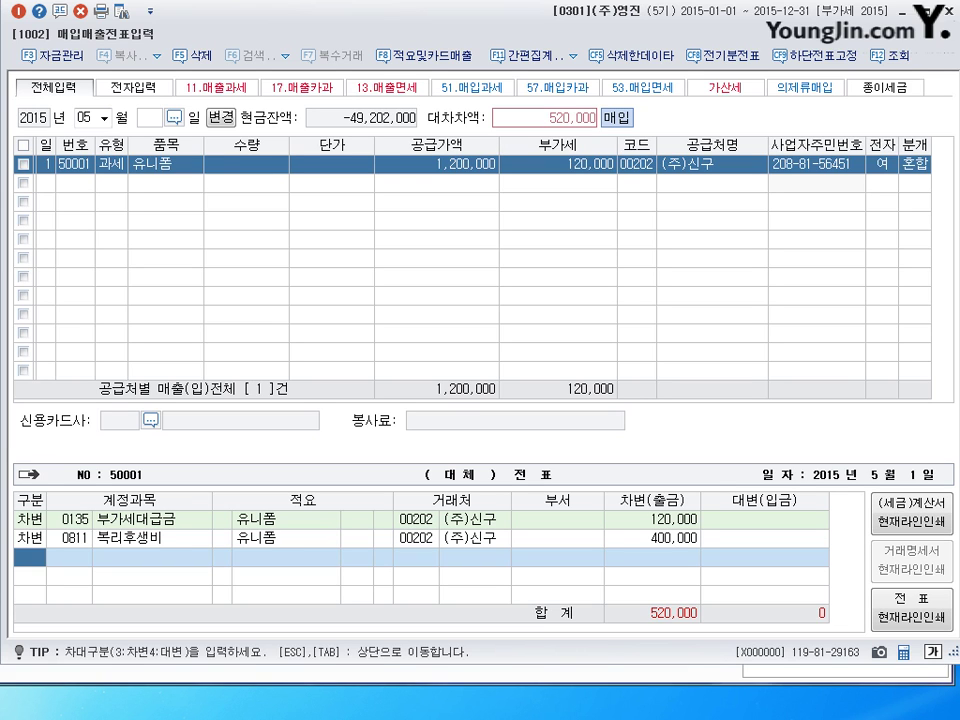
Add a second debit line on account 0511 for 800,000
{"action": "type", "text": "3"}
{"action": "key", "text": "Return"}
{"action": "type", "text": "0511"}
{"action": "key", "text": "Return"}
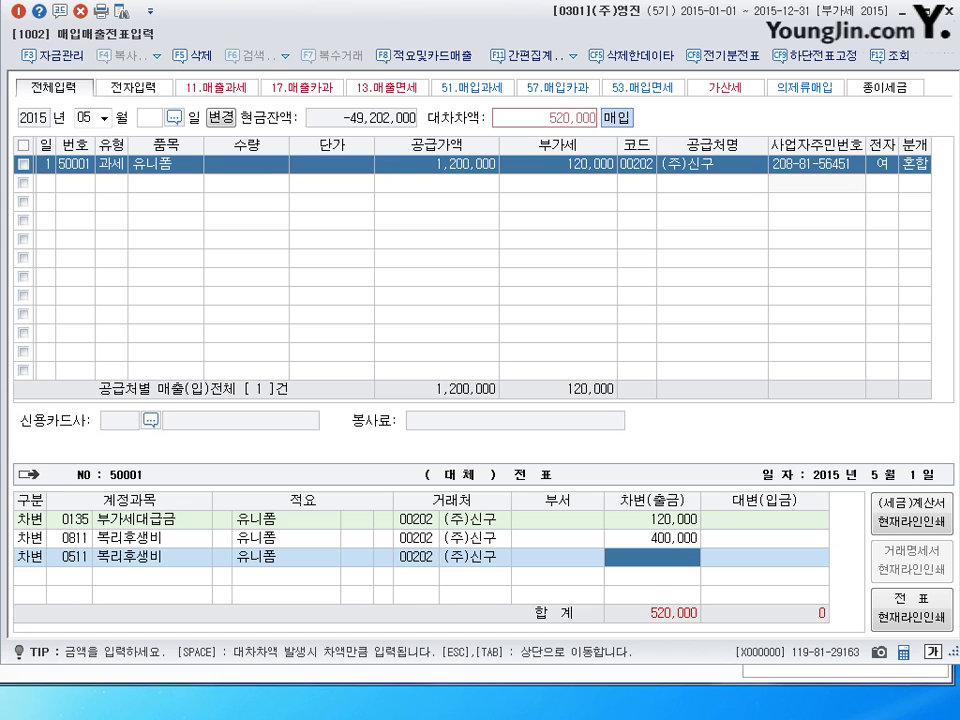
{"action": "type", "text": "800000"}
{"action": "key", "text": "Return"}
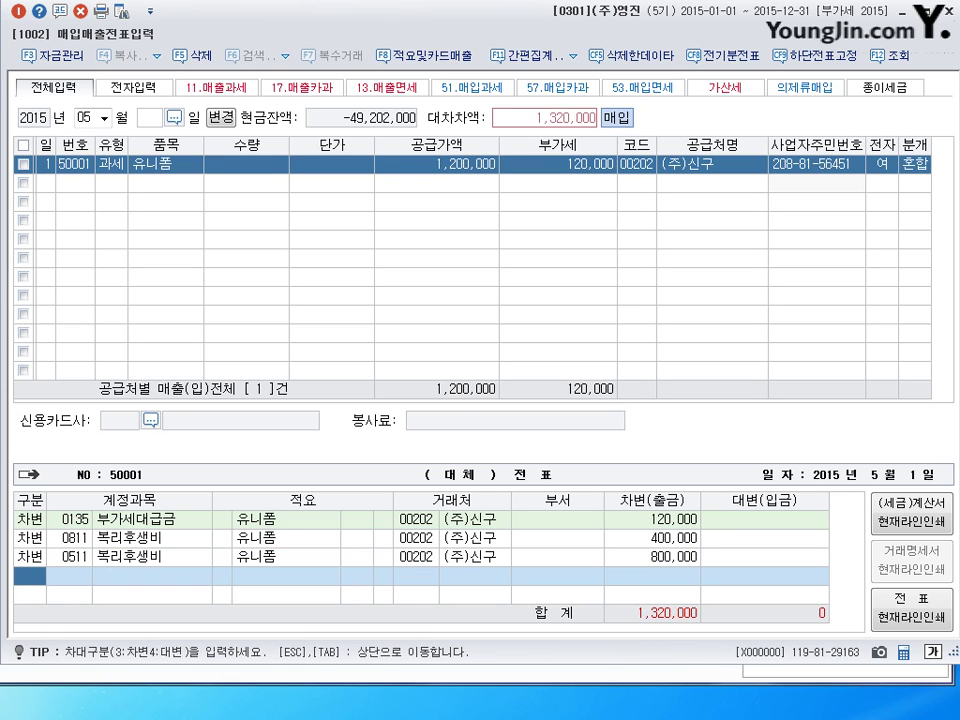
Credit 0102 당좌예금 1,000,000 and 253 미지급금 320,000, then start row 2 dated the 2nd
{"action": "type", "text": "4"}
{"action": "key", "text": "Return"}
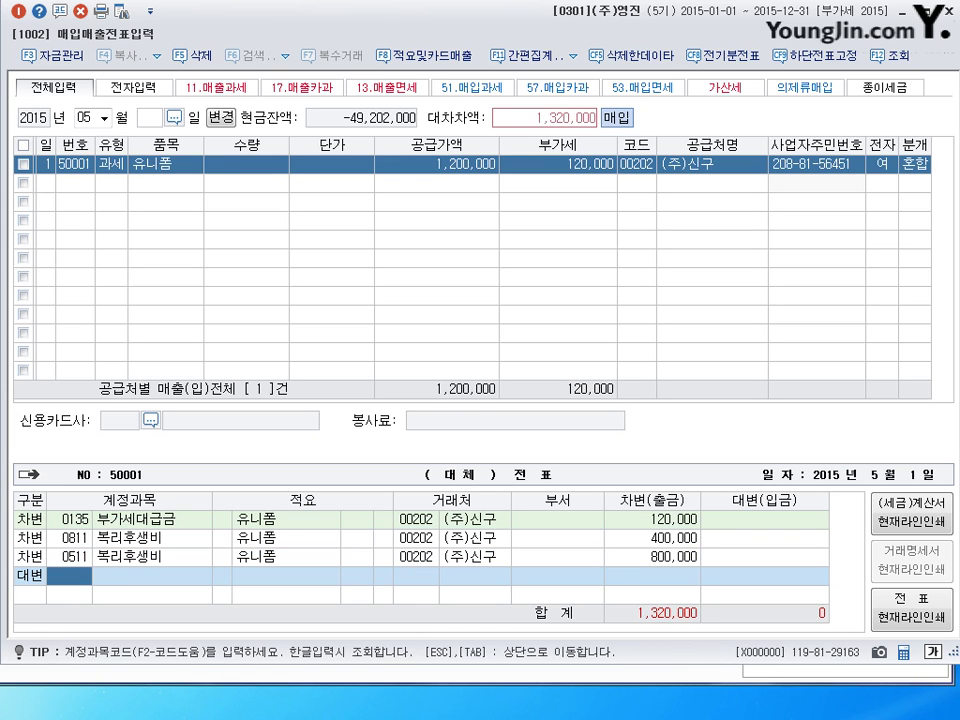
{"action": "type", "text": "0102"}
{"action": "key", "text": "Return"}
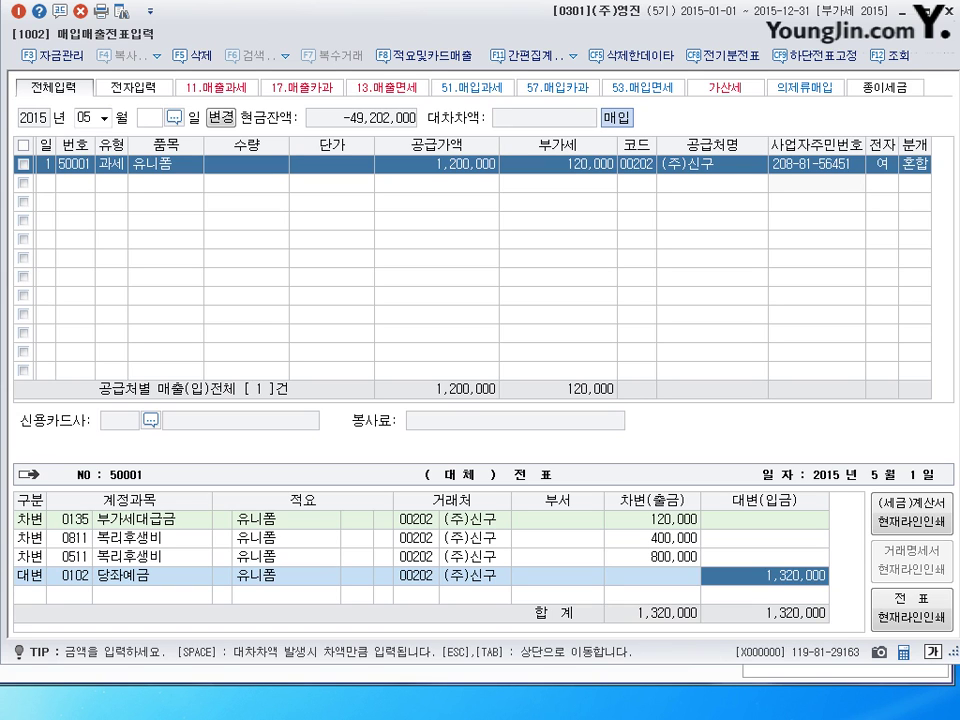
{"action": "type", "text": "1000000"}
{"action": "key", "text": "Return"}
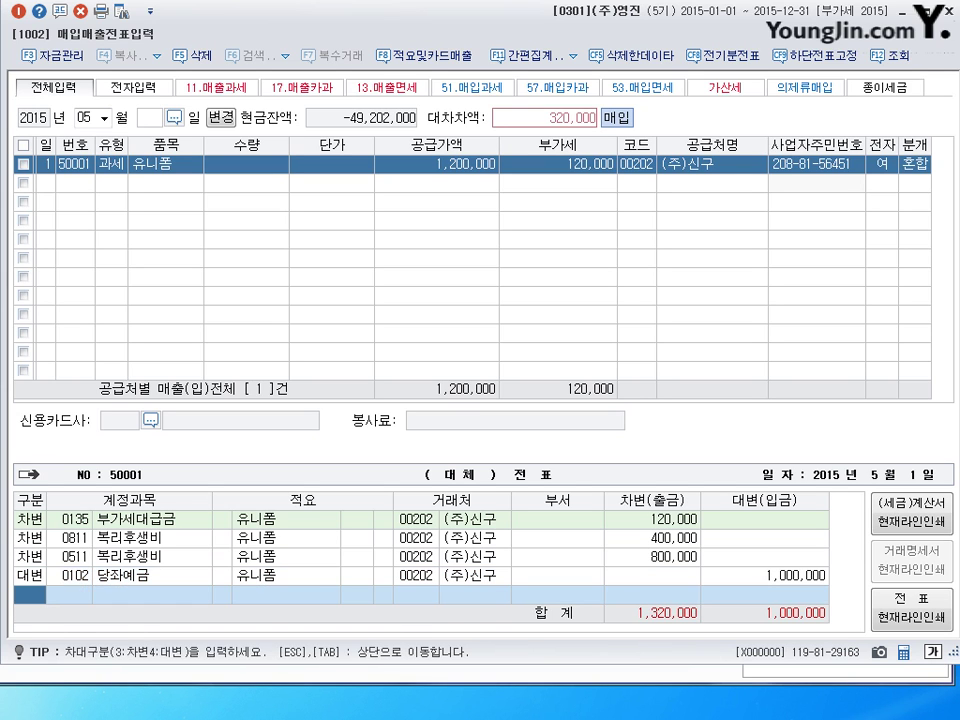
{"action": "type", "text": "2"}
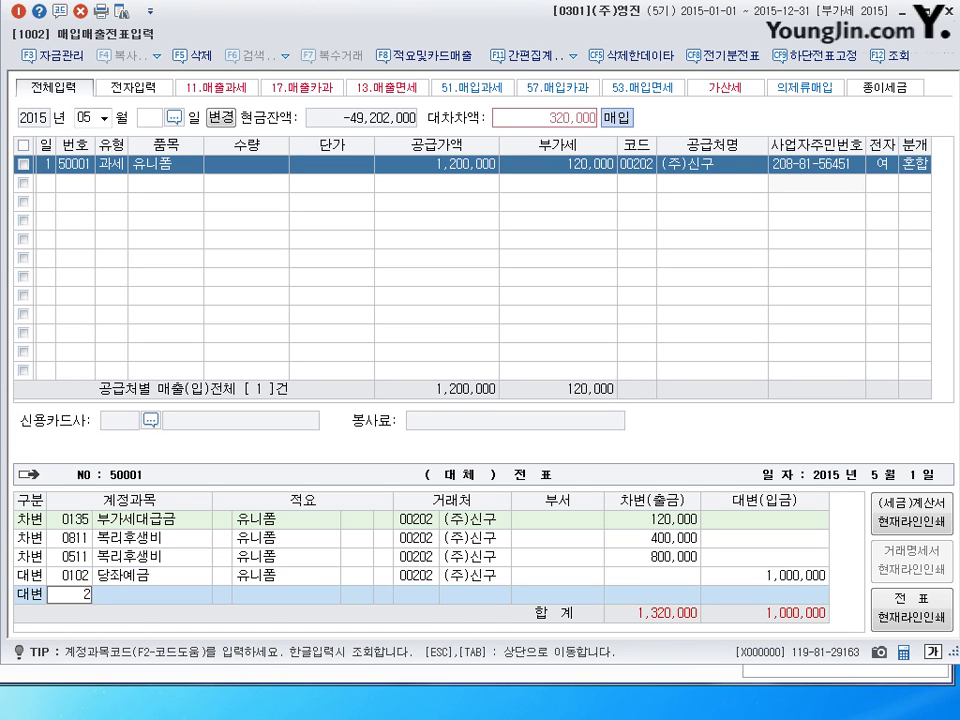
{"action": "type", "text": "53"}
{"action": "key", "text": "Return"}
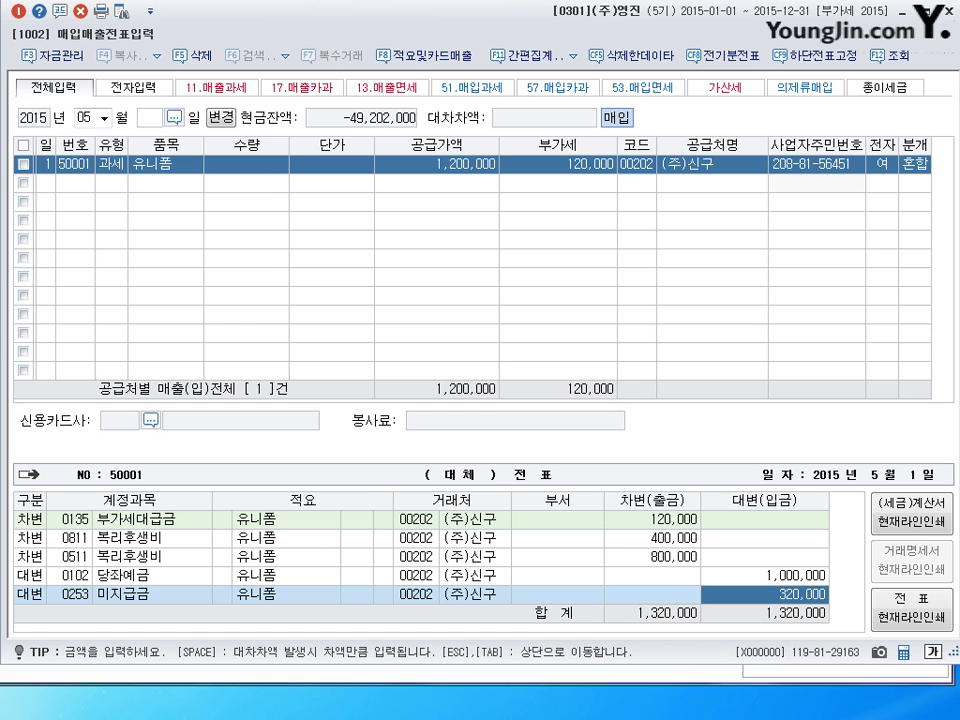
{"action": "key", "text": "Return"}
{"action": "type", "text": "2"}
{"action": "key", "text": "Return"}
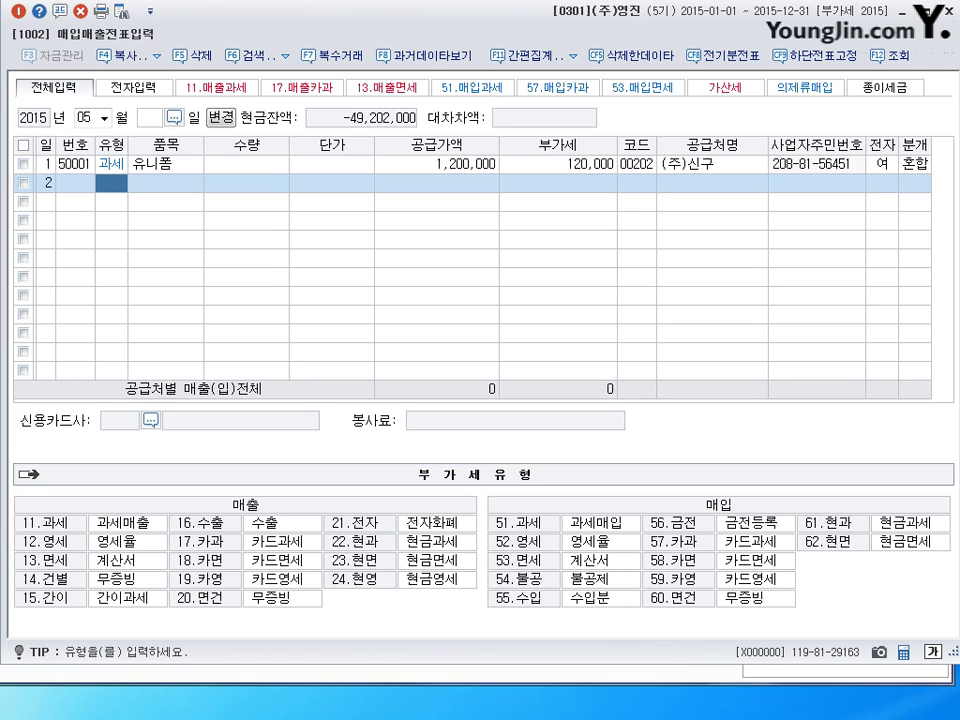
Enter row 2 as a taxable, electronic 수리비 purchase of 300,000 from 현대자동차
{"action": "type", "text": "51"}
{"action": "key", "text": "Return"}
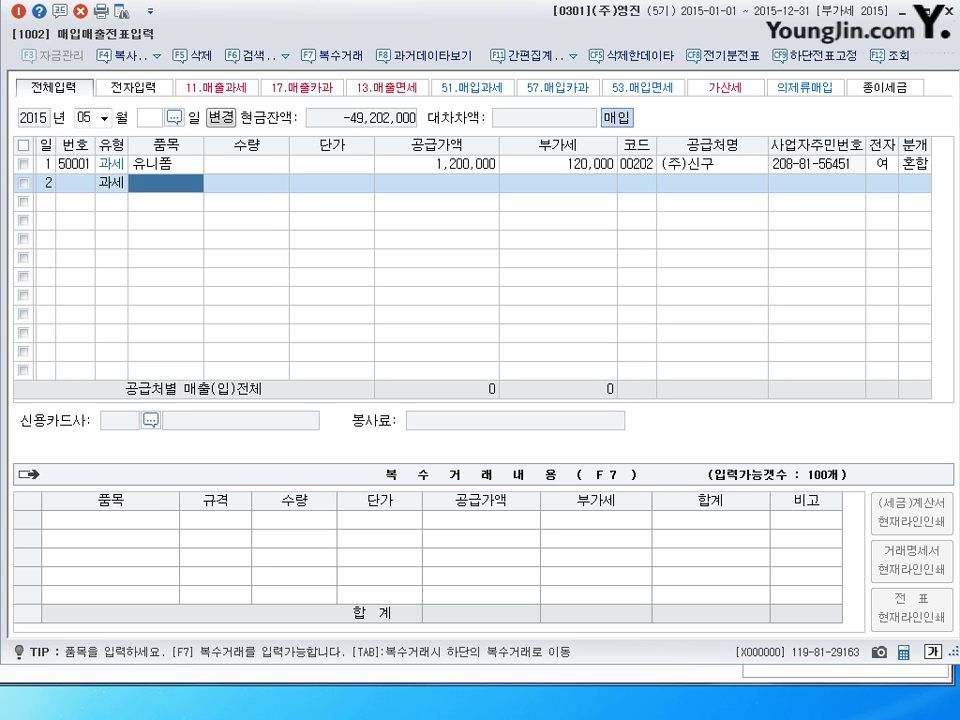
{"action": "type", "text": "수립"}
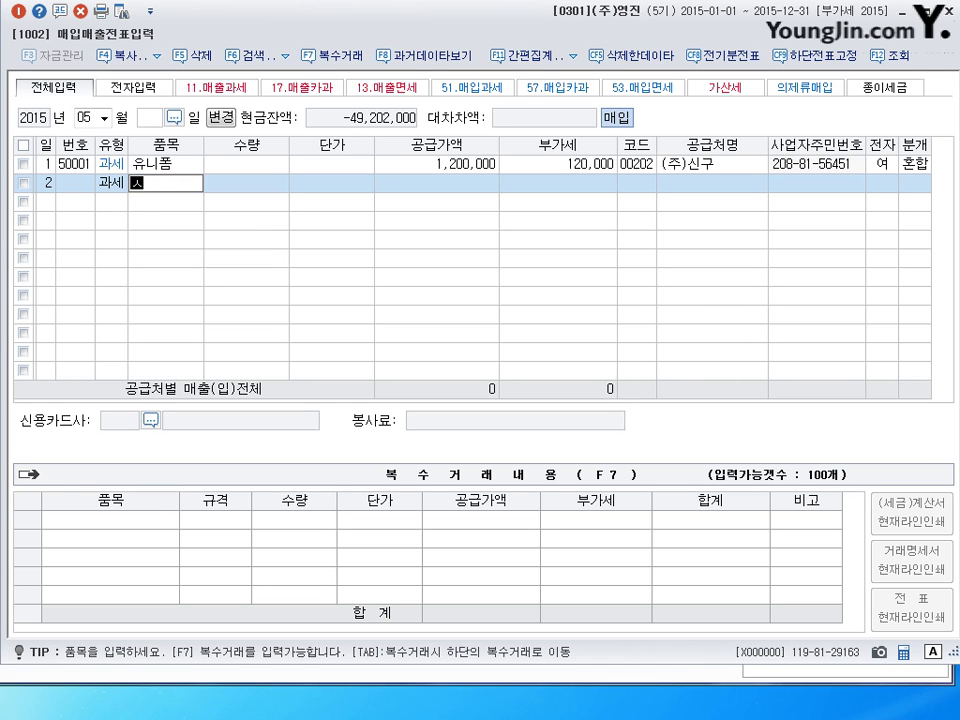
{"action": "type", "text": "비"}
{"action": "key", "text": "Return"}
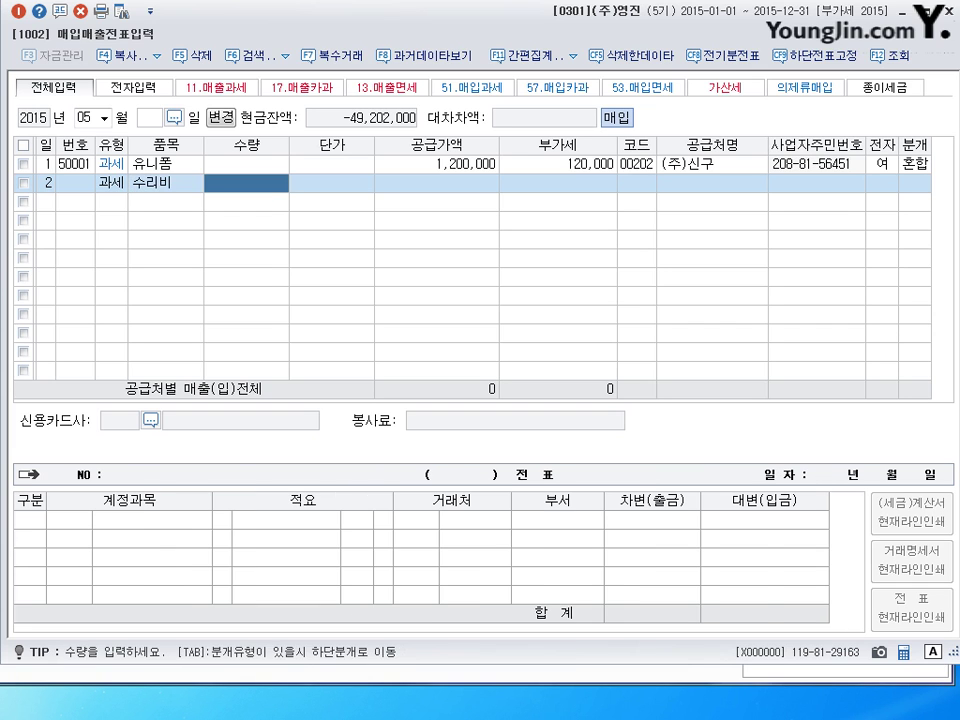
{"action": "key", "text": "Return"}
{"action": "key", "text": "Return"}
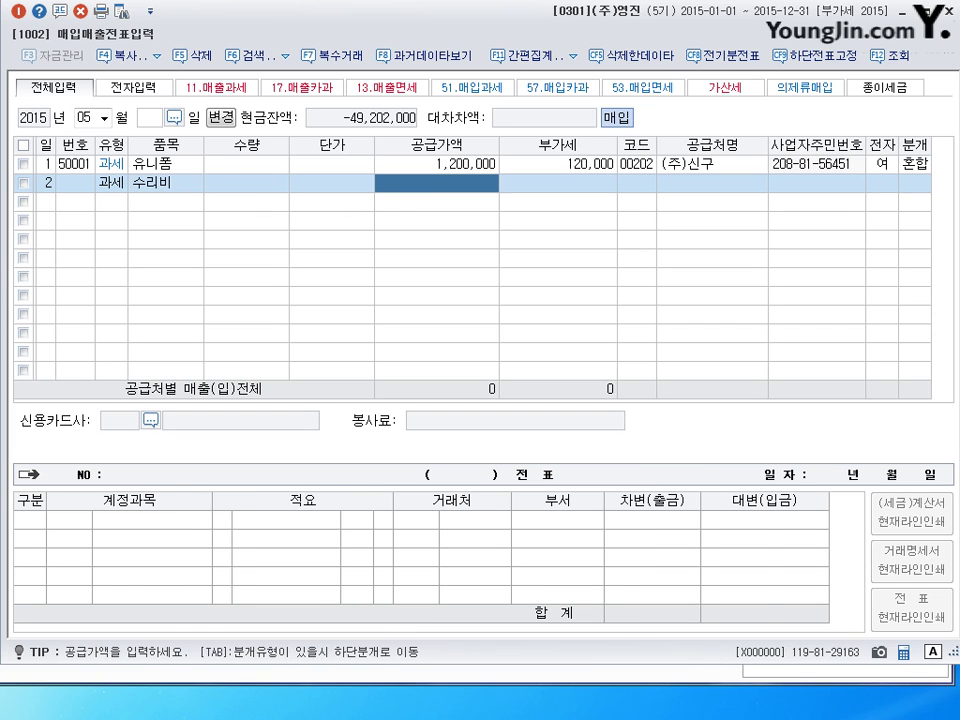
{"action": "type", "text": "300"}
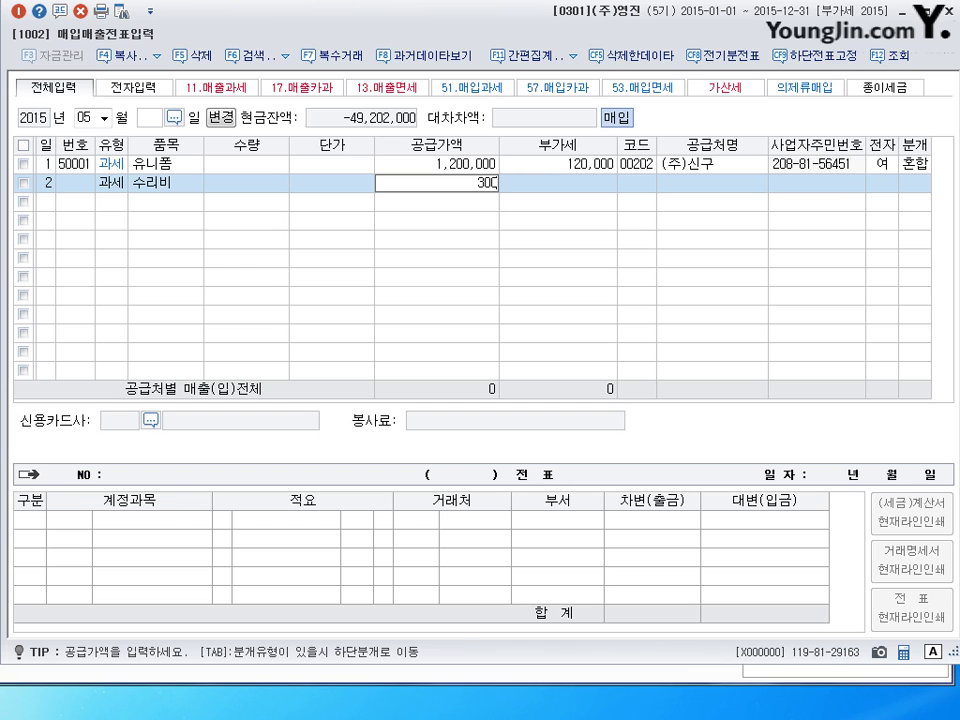
{"action": "type", "text": ",000"}
{"action": "key", "text": "Return"}
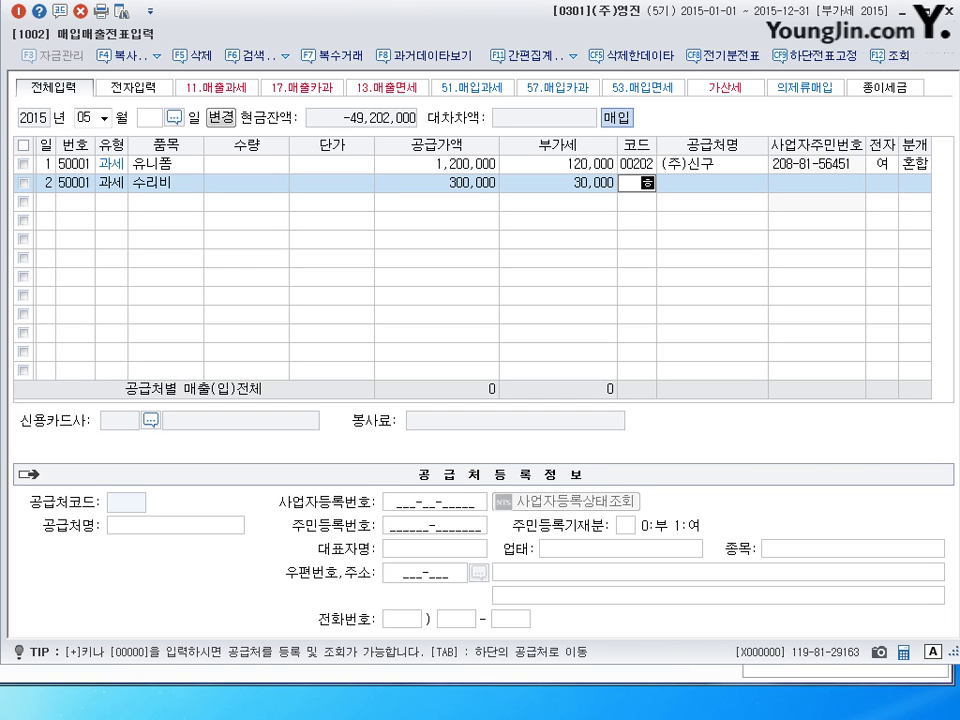
{"action": "type", "text": "현대"}
{"action": "key", "text": "Return"}
{"action": "type", "text": "126"}
{"action": "key", "text": "Return"}
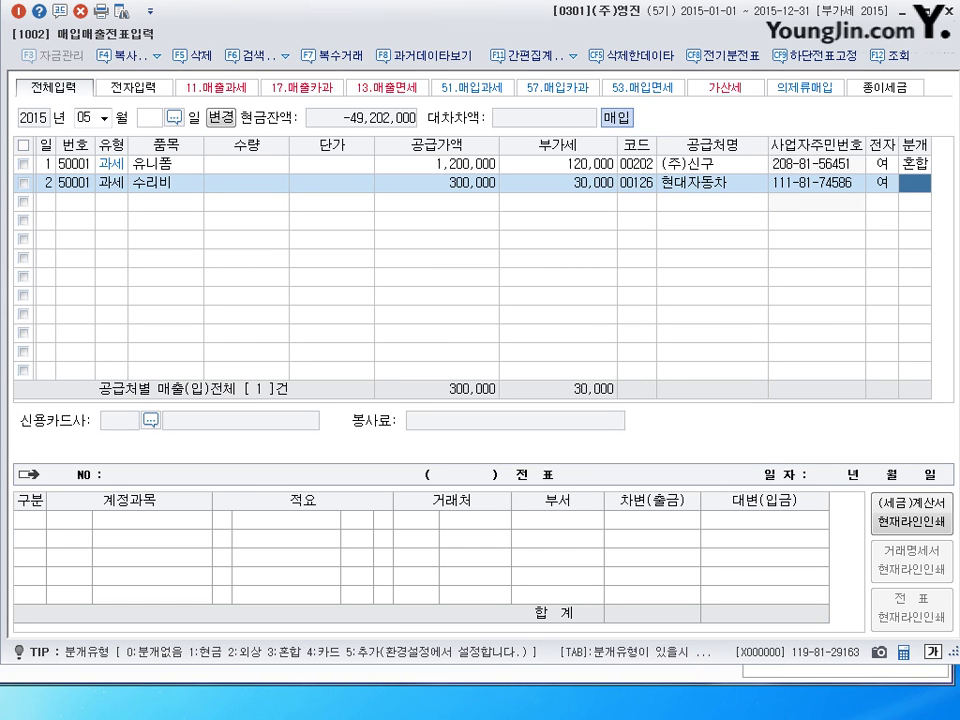
Journalise it as cash with debit account 0522 차량유지비, then move down to row 3
{"action": "type", "text": "1"}
{"action": "key", "text": "Return"}
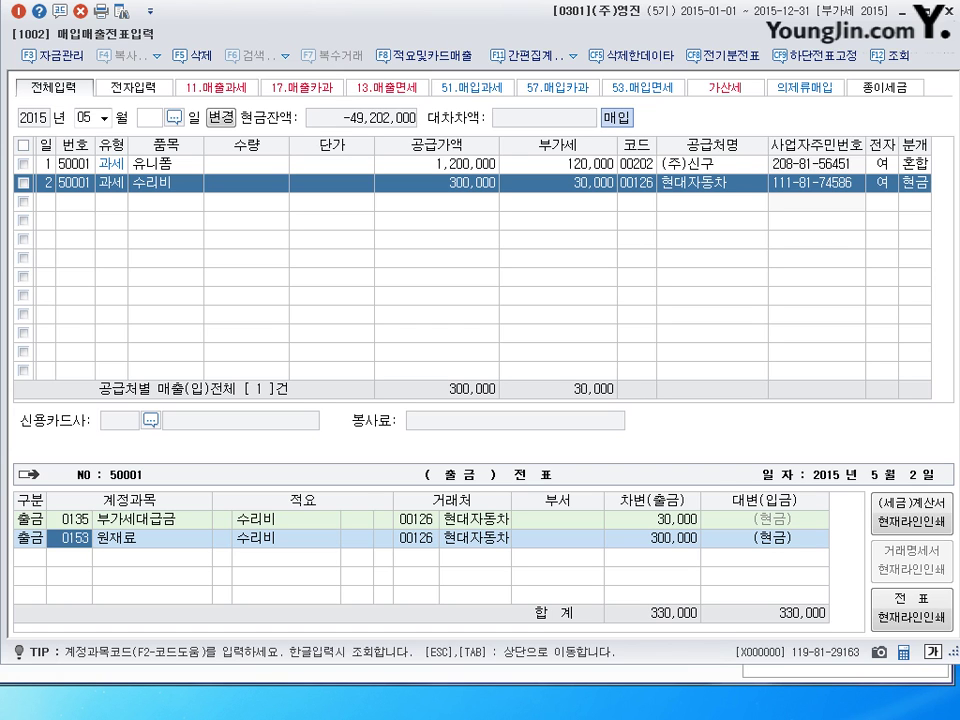
{"action": "type", "text": "0522"}
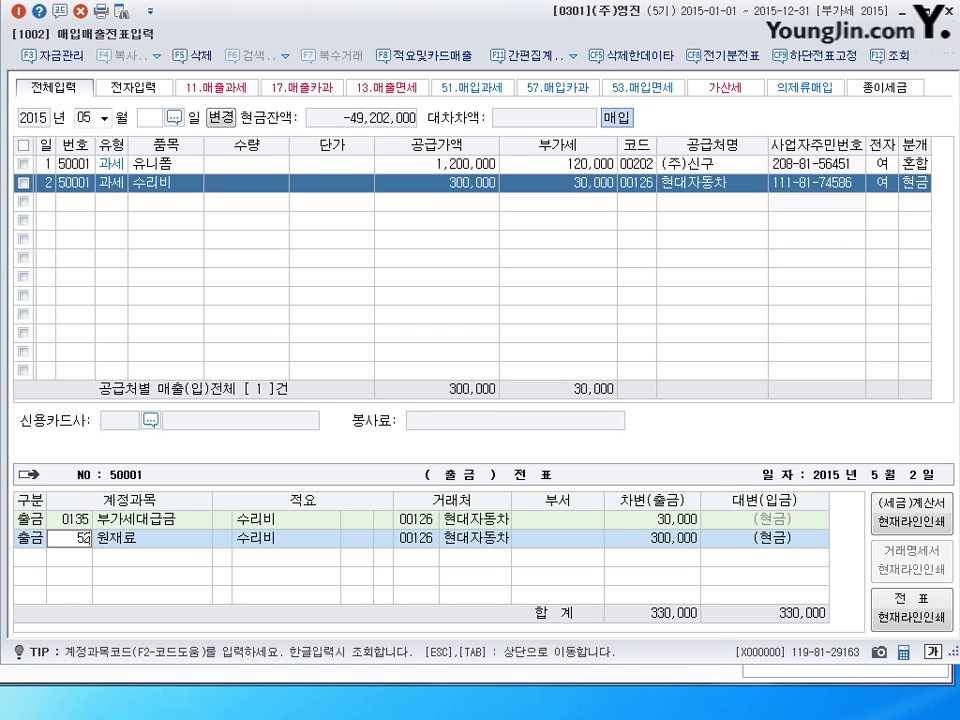
{"action": "key", "text": "Return"}
{"action": "key", "text": "Escape"}
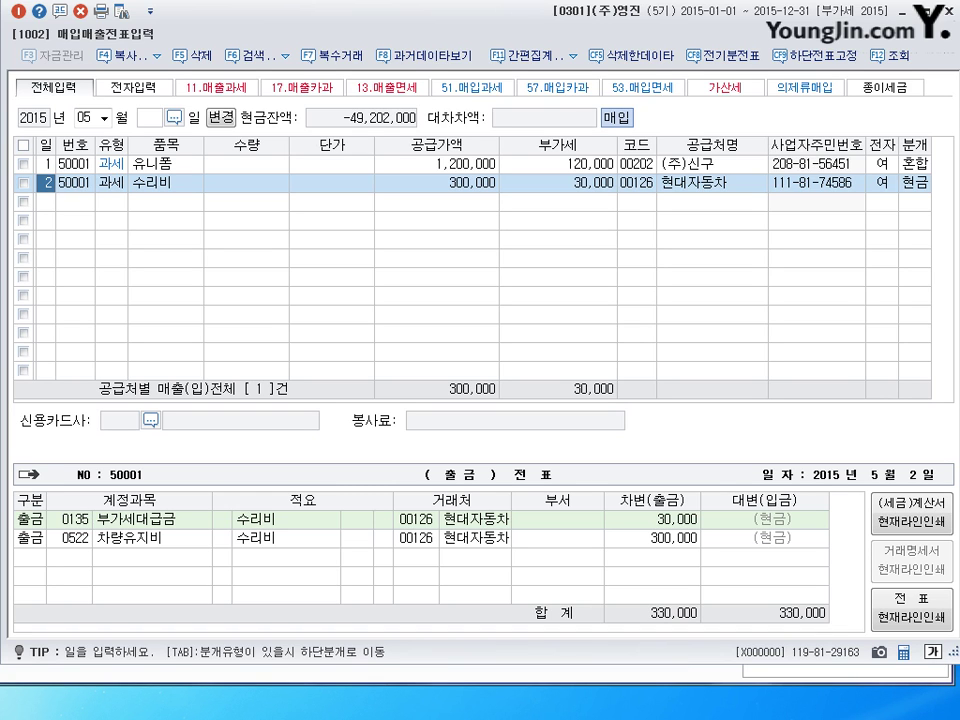
{"action": "key", "text": "Down"}
{"action": "key", "text": "Up"}
{"action": "key", "text": "Down"}
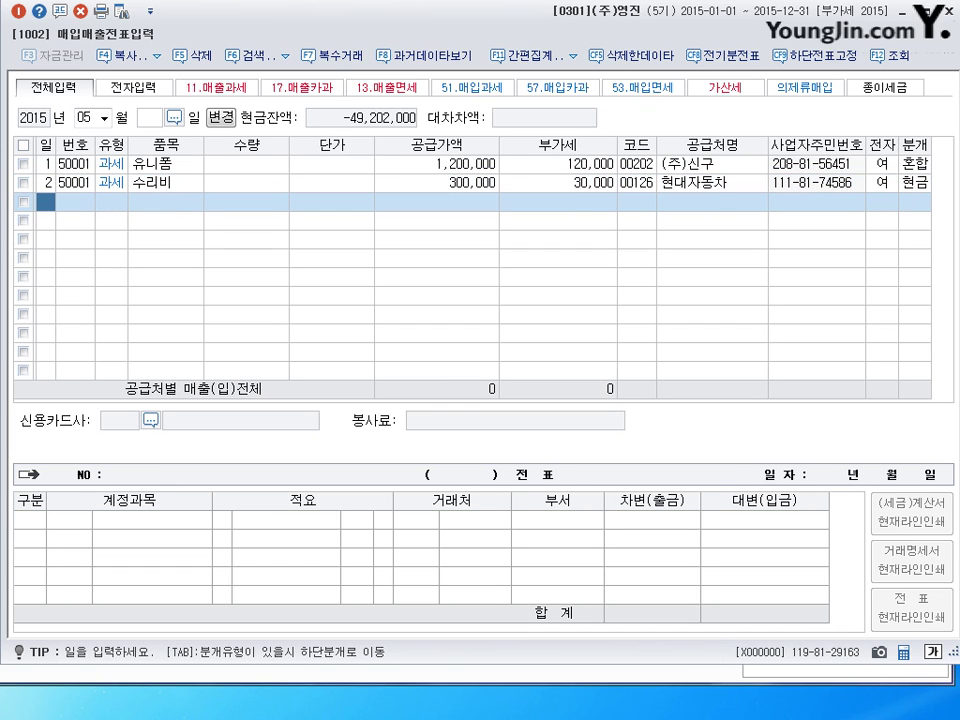
Date row 3 on the 3rd and move to its VAT type column
{"action": "type", "text": "3"}
{"action": "key", "text": "Return"}
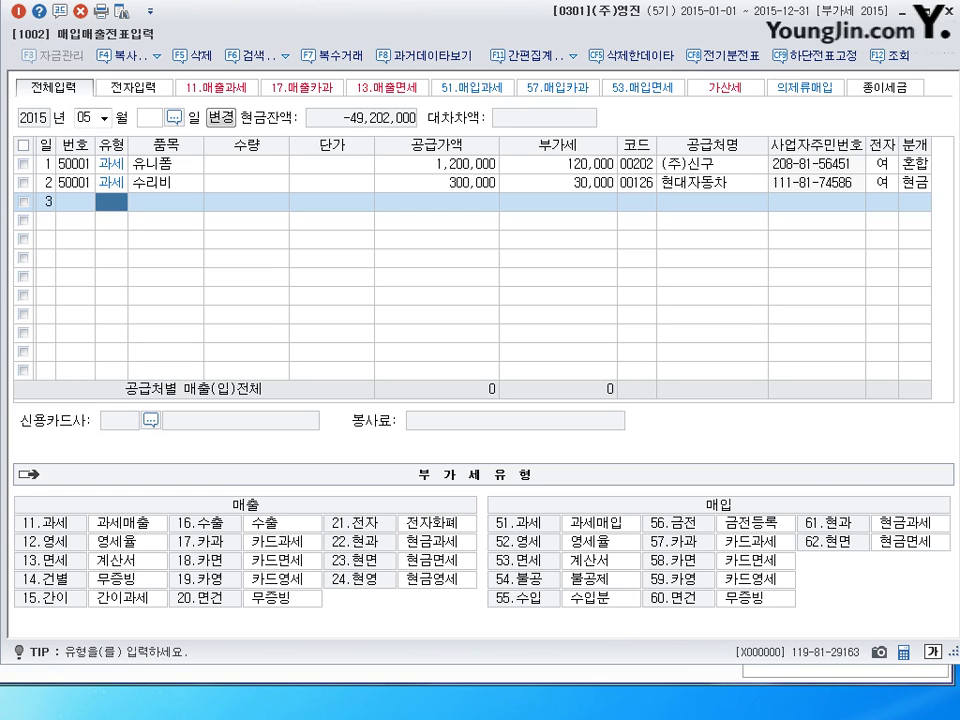
Enter row 3 as a taxable (51) 4월분 임대료 purchase with 700,000 supply value
{"action": "type", "text": "51"}
{"action": "key", "text": "Return"}
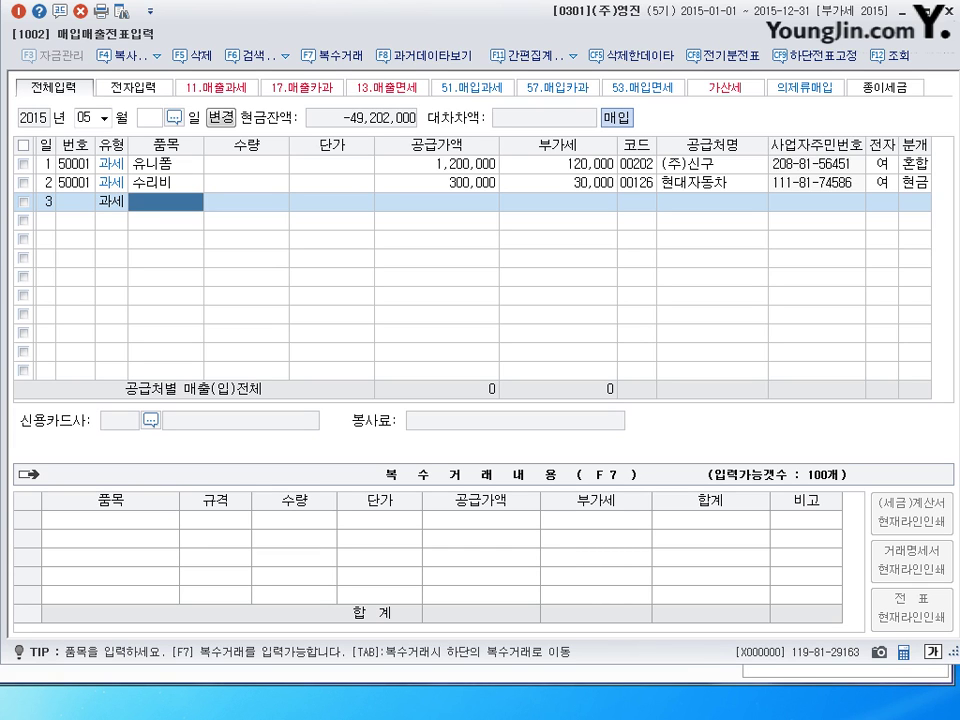
{"action": "type", "text": "4월분"}
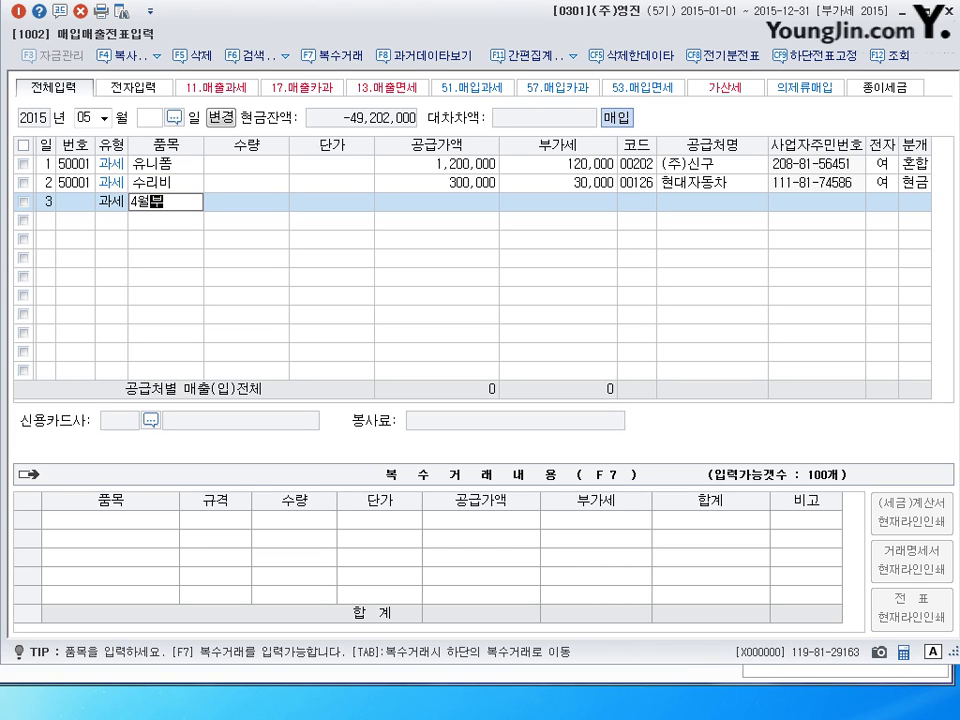
{"action": "type", "text": " 임대료"}
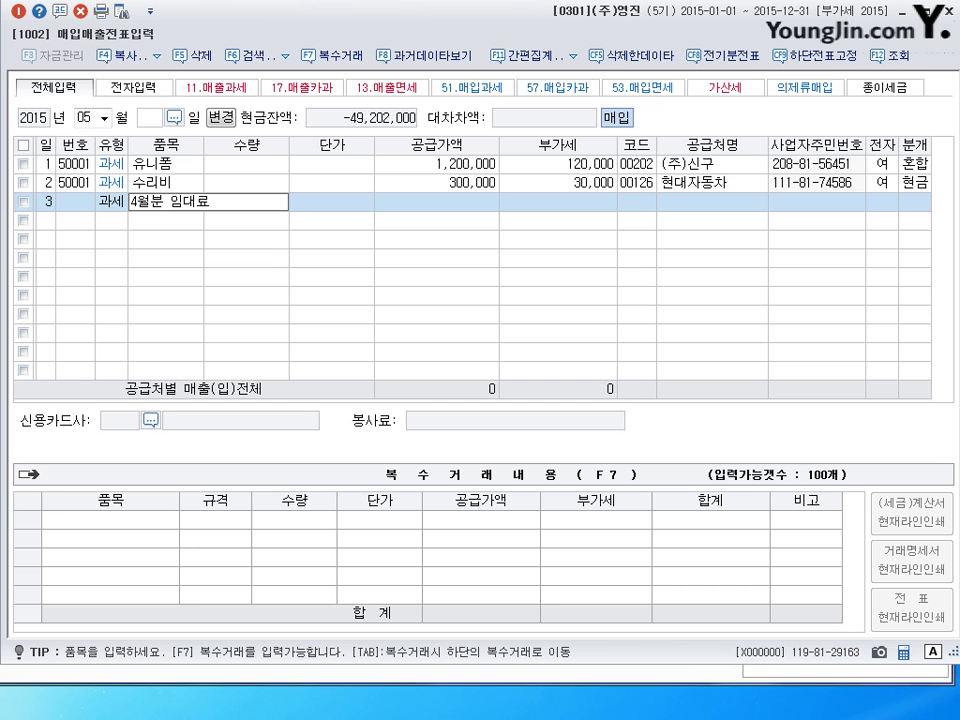
{"action": "key", "text": "Return"}
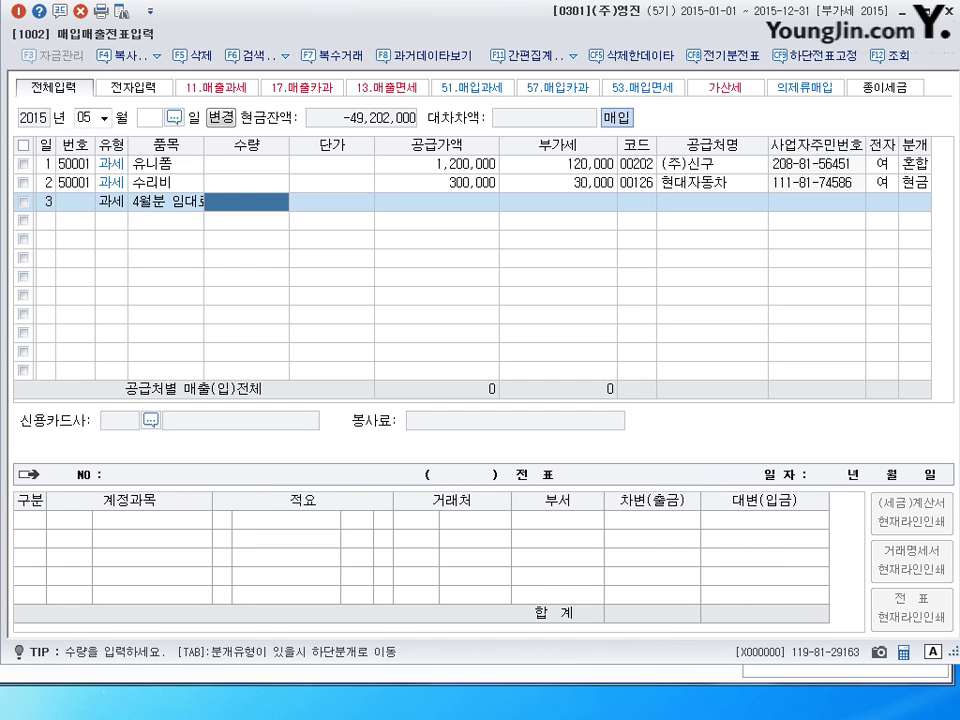
{"action": "key", "text": "Return"}
{"action": "type", "text": "7000000"}
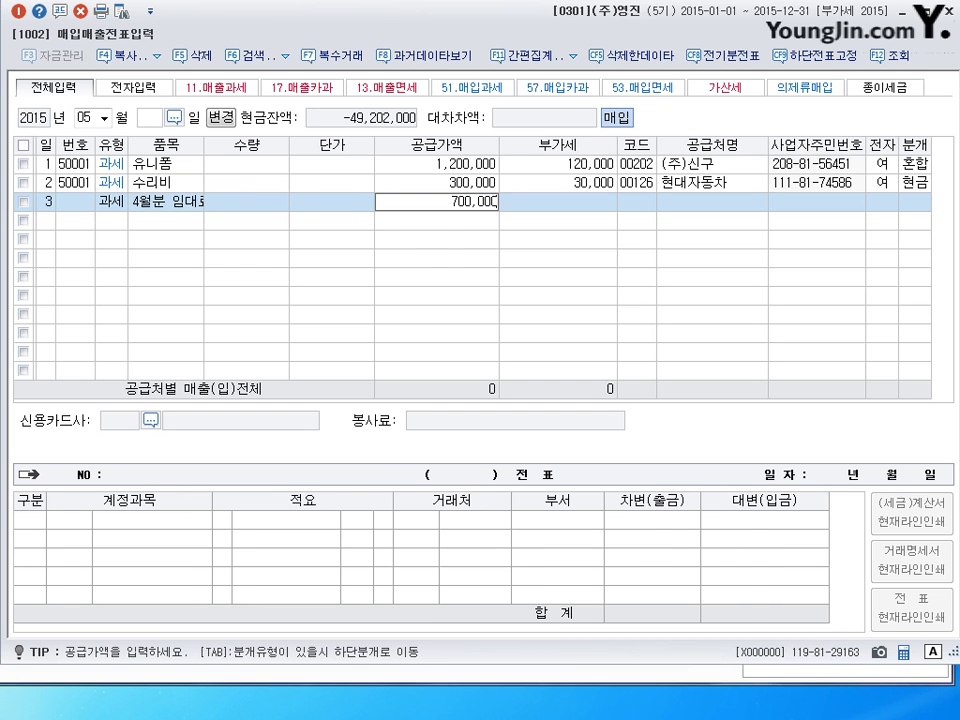
{"action": "key", "text": "Return"}
Accept the 70,000 VAT, choose supplier (주)유담상사, mark it electronic and journalise as mixed
{"action": "key", "text": "Return"}
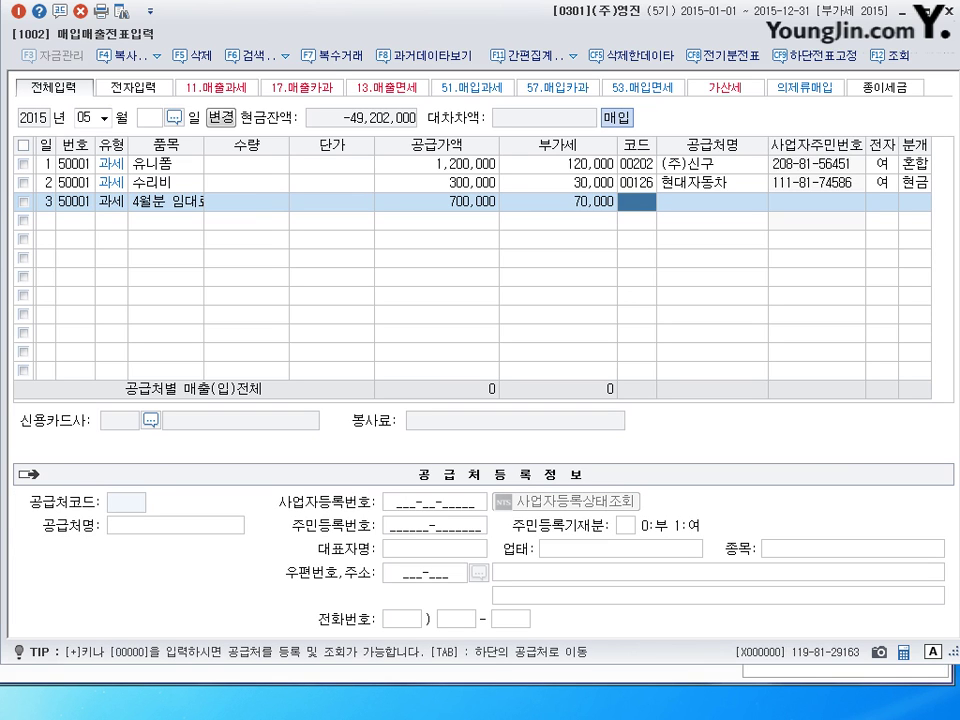
{"action": "type", "text": "유담"}
{"action": "key", "text": "Return"}
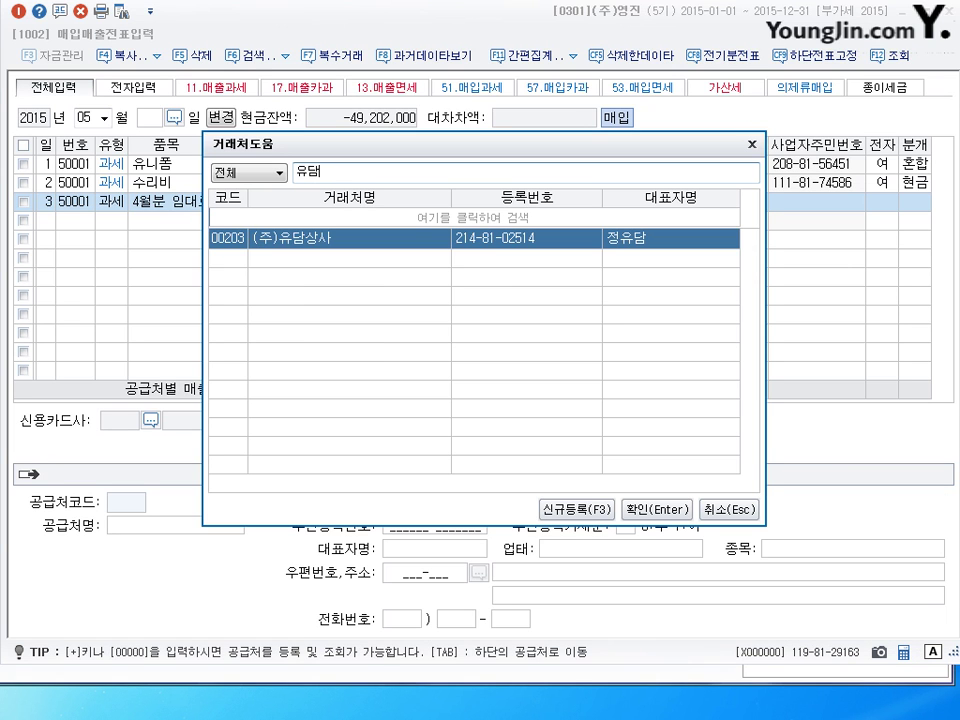
{"action": "key", "text": "Return"}
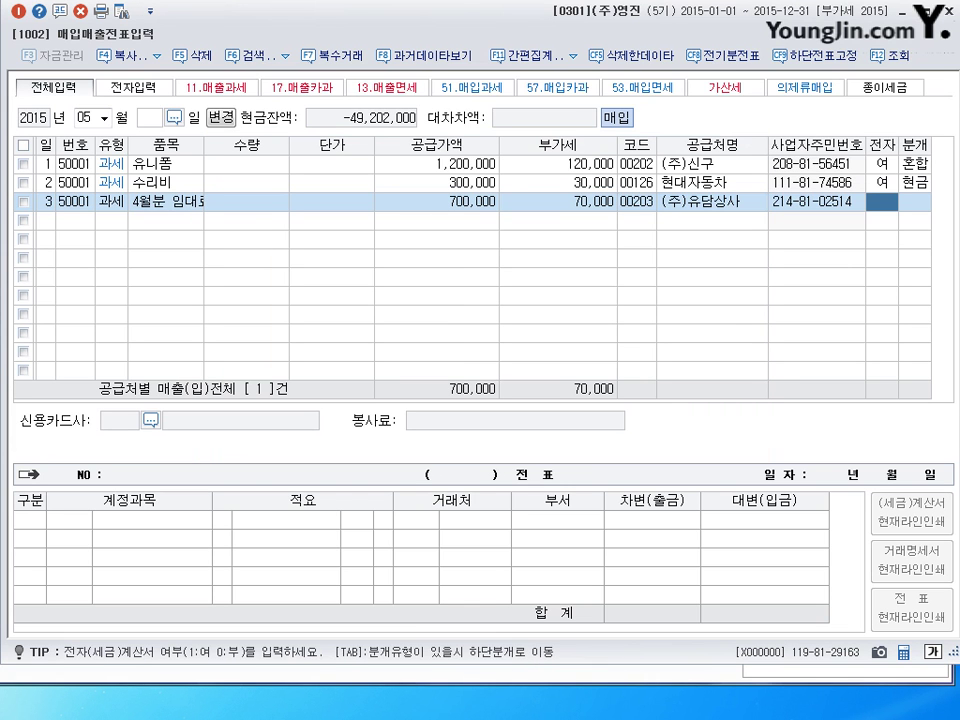
{"action": "type", "text": "1"}
{"action": "key", "text": "Return"}
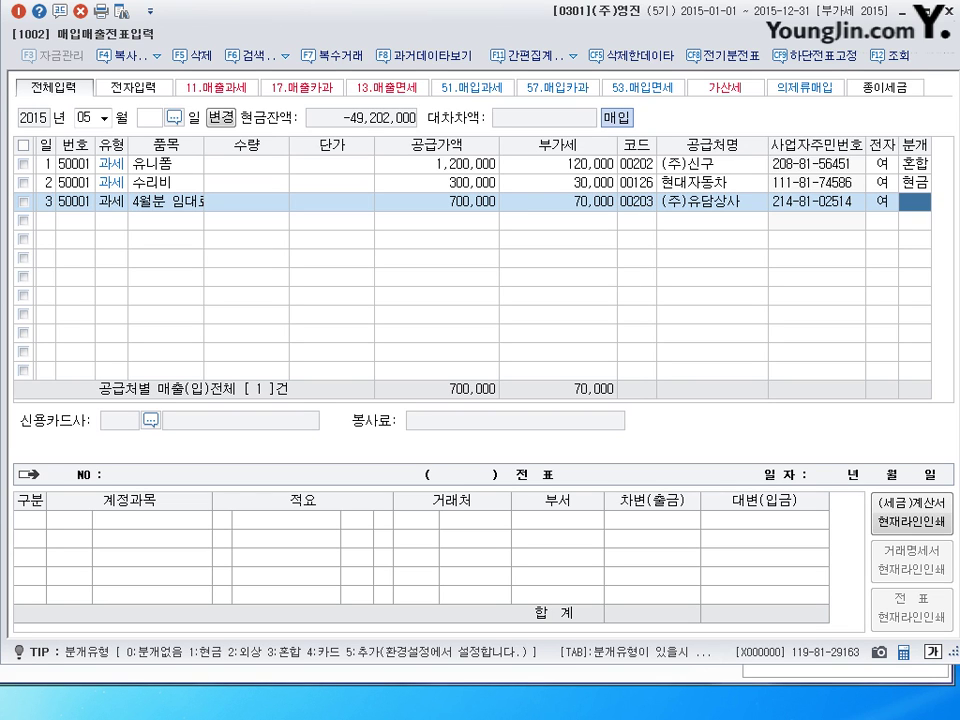
{"action": "type", "text": "3"}
{"action": "key", "text": "Return"}
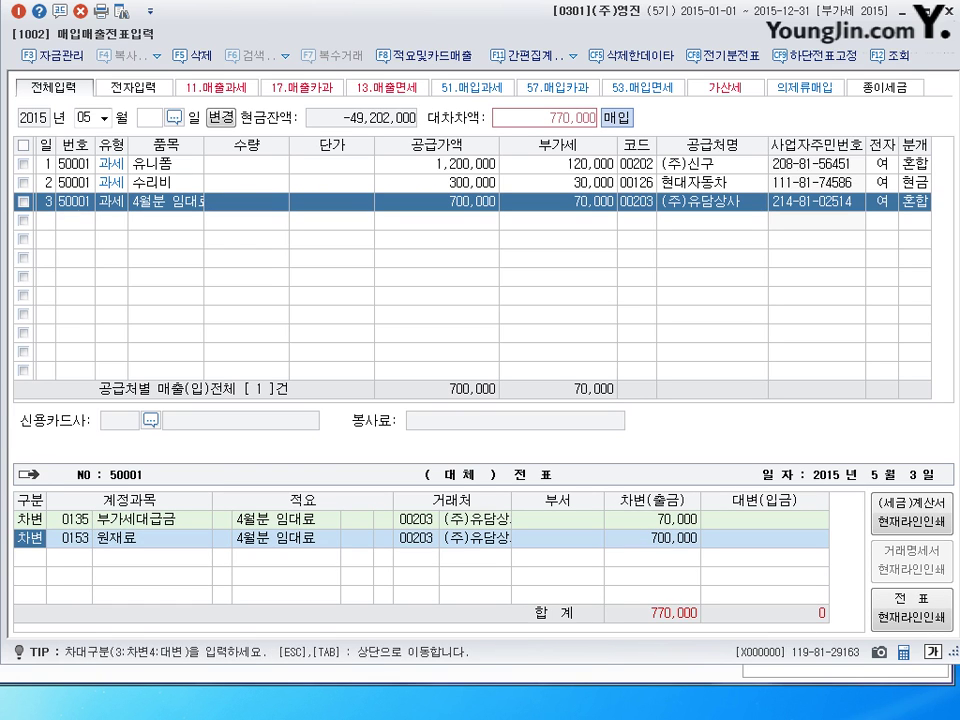
Debit the rent to 0819 임차료 700,000, credit 0253 미지급금 770,000, and begin row 4
{"action": "left_click", "coordinate": [75, 537]}
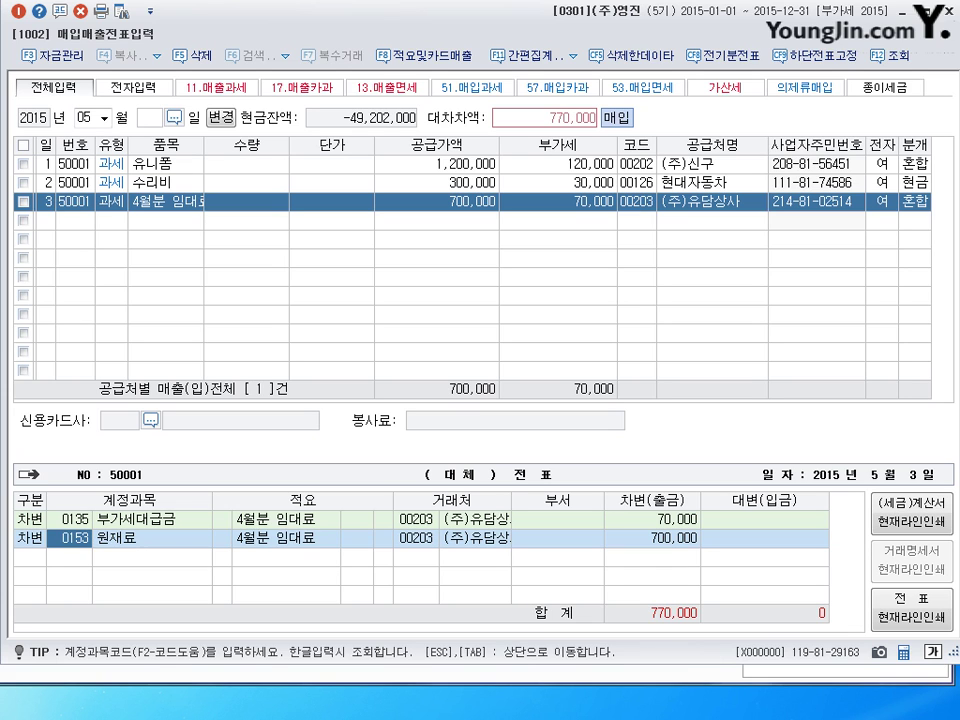
{"action": "type", "text": "0819"}
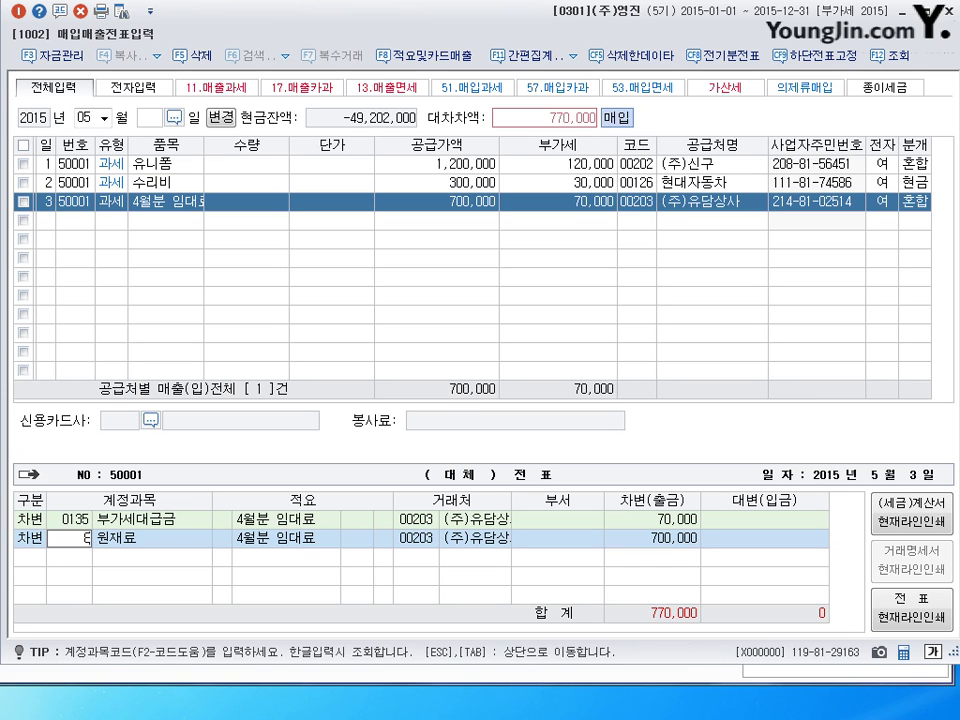
{"action": "key", "text": "Return"}
{"action": "key", "text": "Return"}
{"action": "type", "text": "4"}
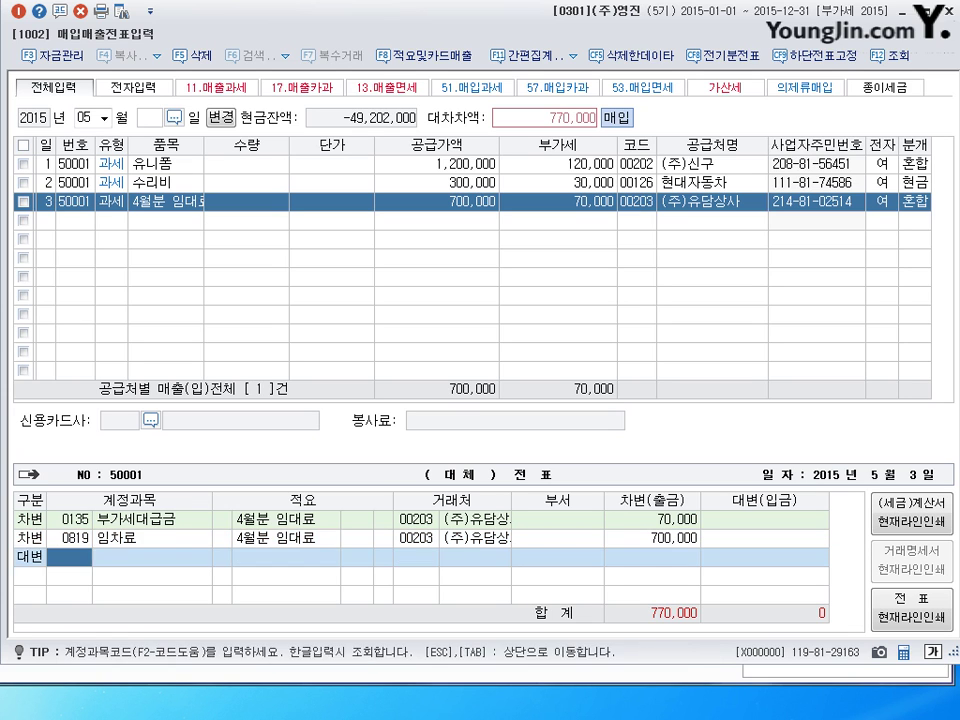
{"action": "key", "text": "Return"}
{"action": "type", "text": "253"}
{"action": "key", "text": "Return"}
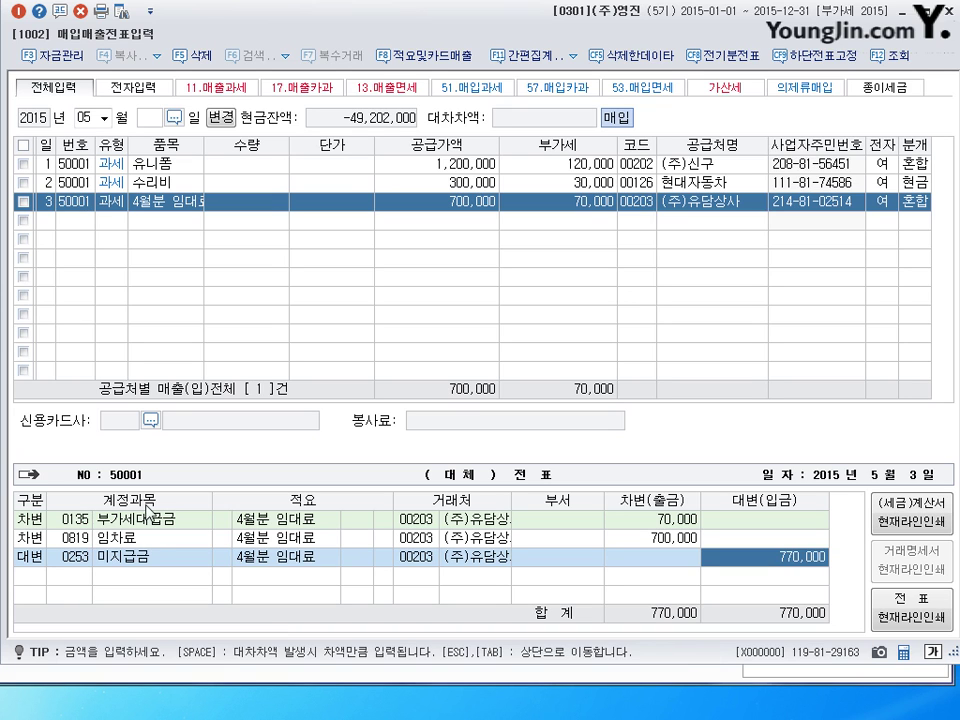
{"action": "left_click", "coordinate": [72, 557]}
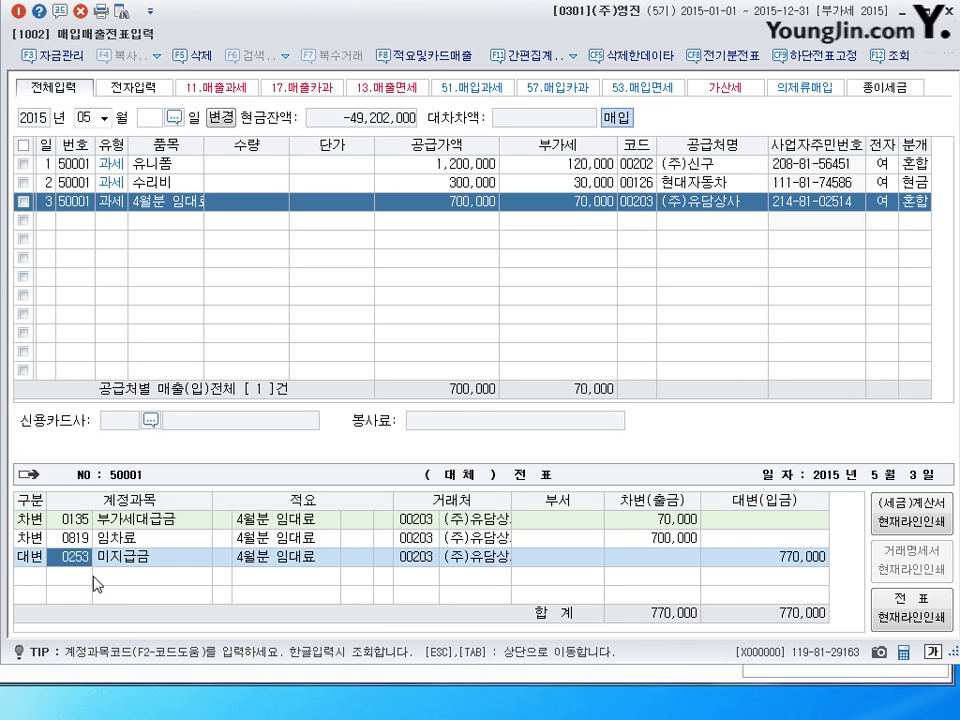
{"action": "key", "text": "Return"}
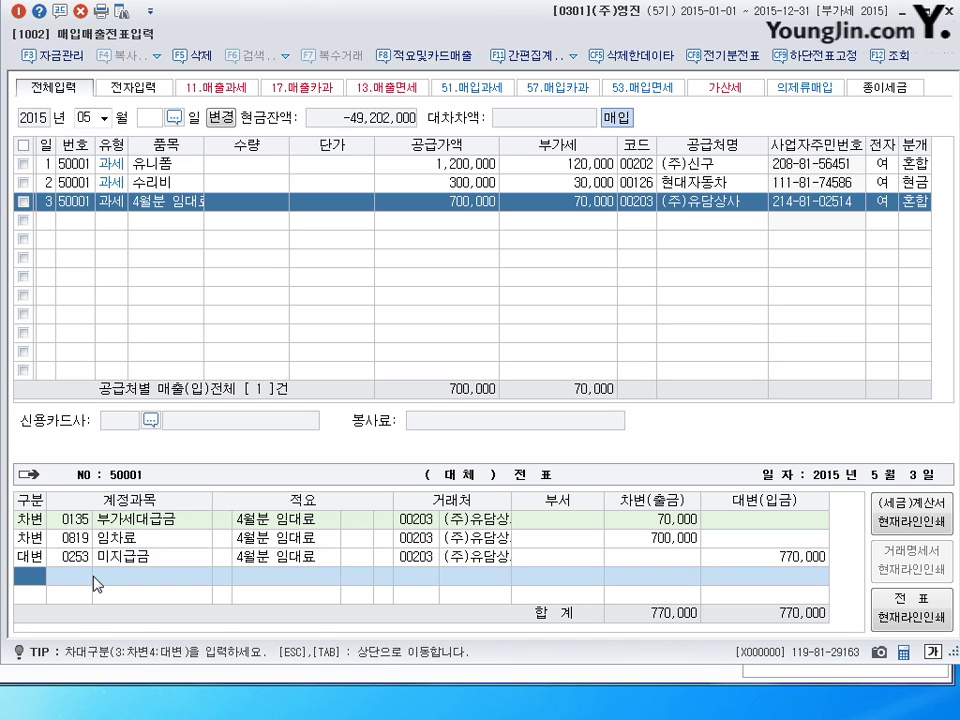
{"action": "left_click", "coordinate": [48, 221]}
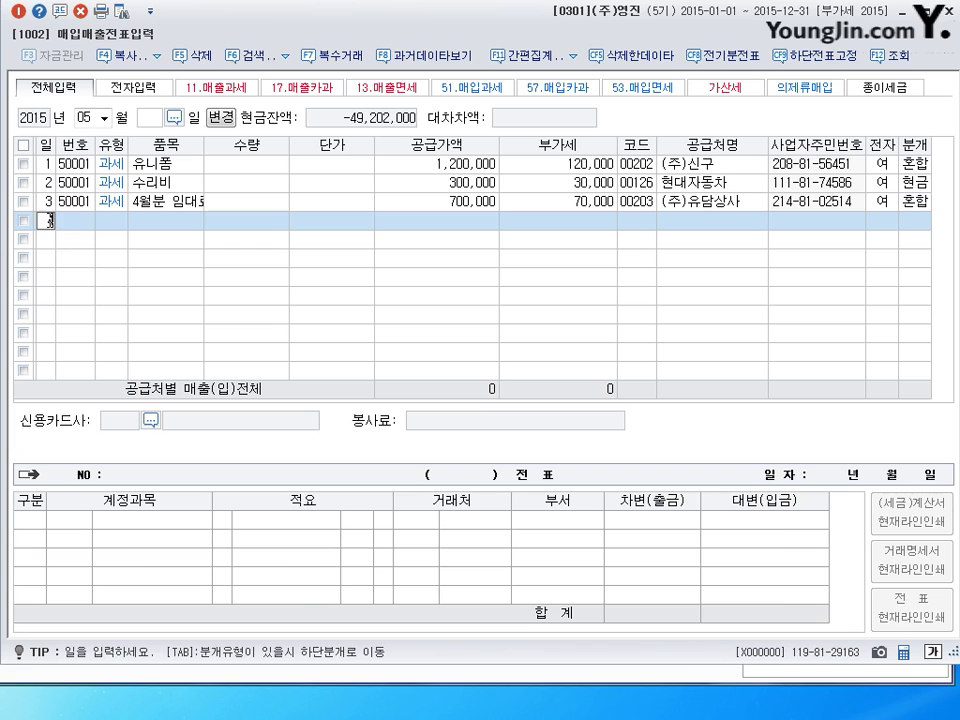
Enter row 4 as a taxable (51) 운송료 purchase with 100,000 supply value
{"action": "key", "text": "Return"}
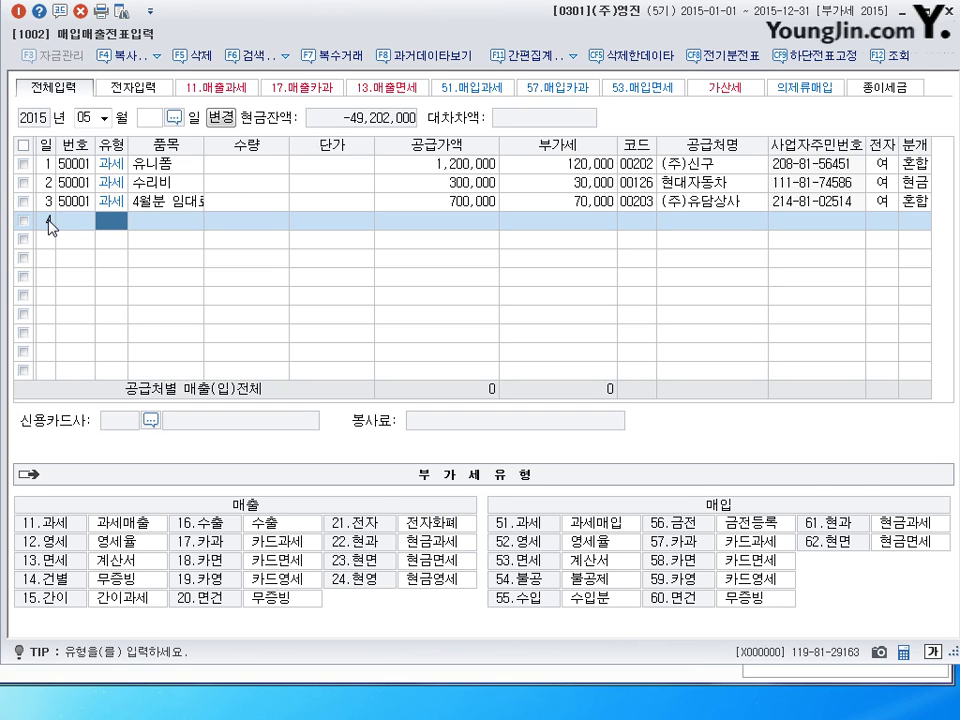
{"action": "type", "text": "51"}
{"action": "key", "text": "Return"}
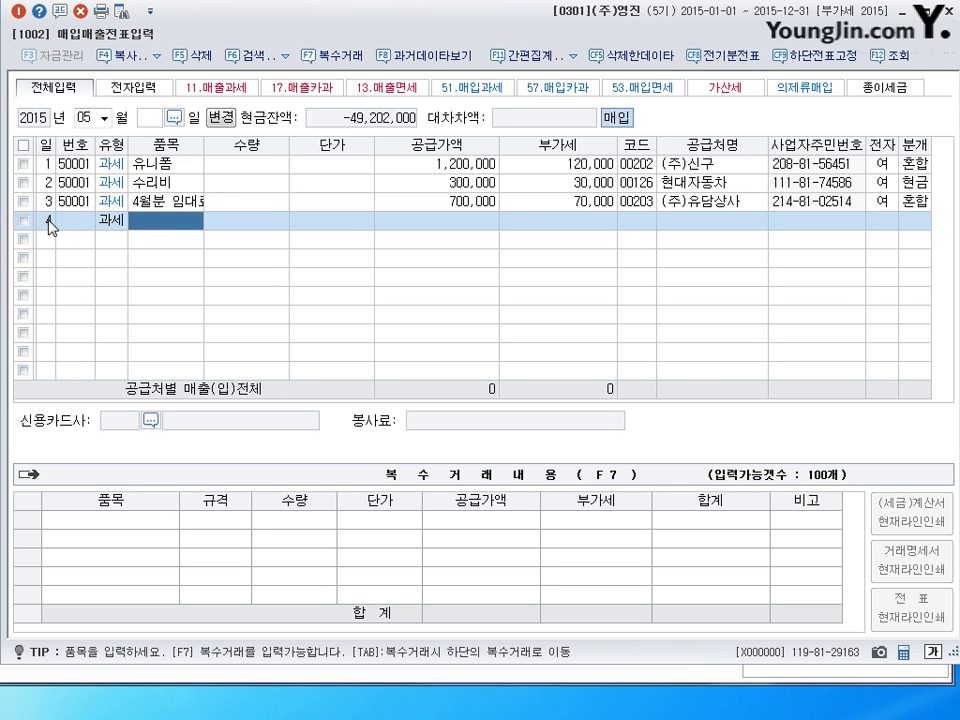
{"action": "type", "text": "운ㅅㅇ료"}
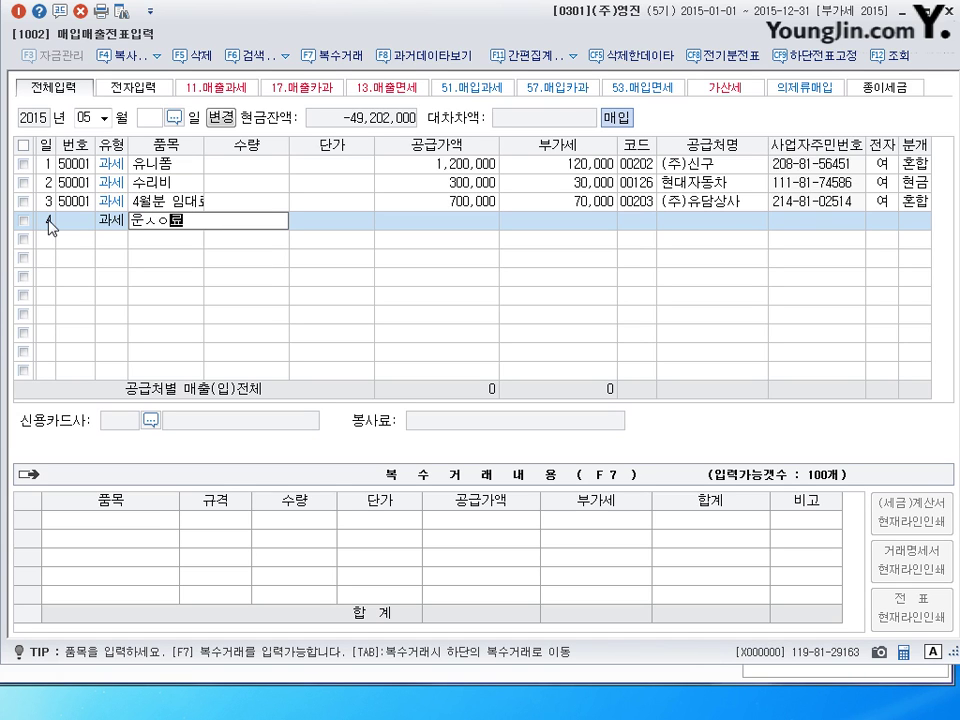
{"action": "key", "text": "BackSpace"}
{"action": "key", "text": "BackSpace"}
{"action": "type", "text": "송료"}
{"action": "key", "text": "Return"}
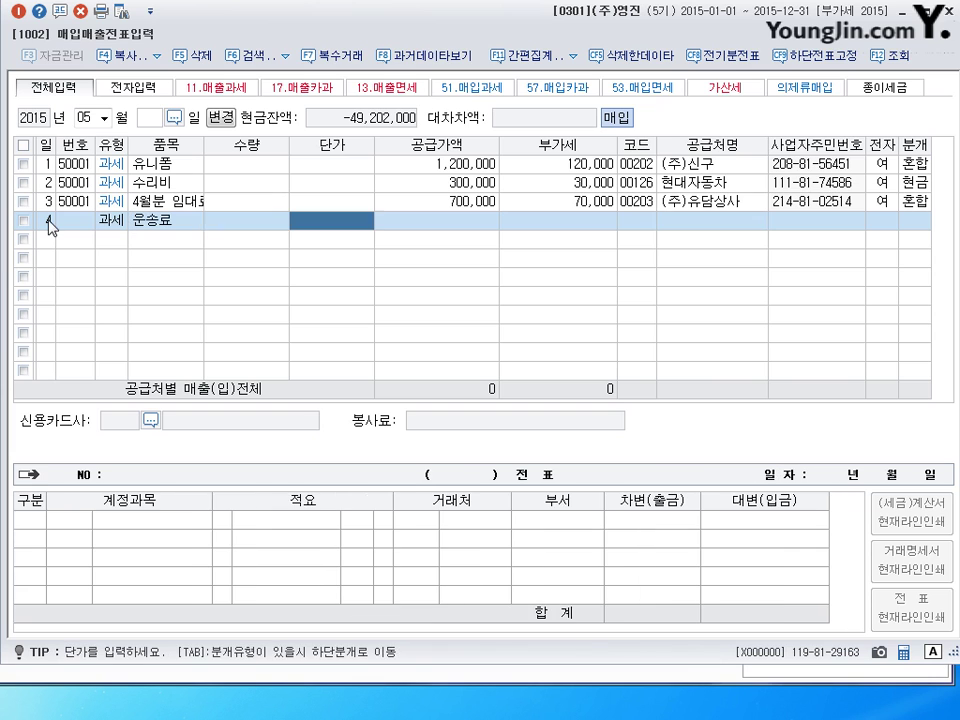
{"action": "key", "text": "Return"}
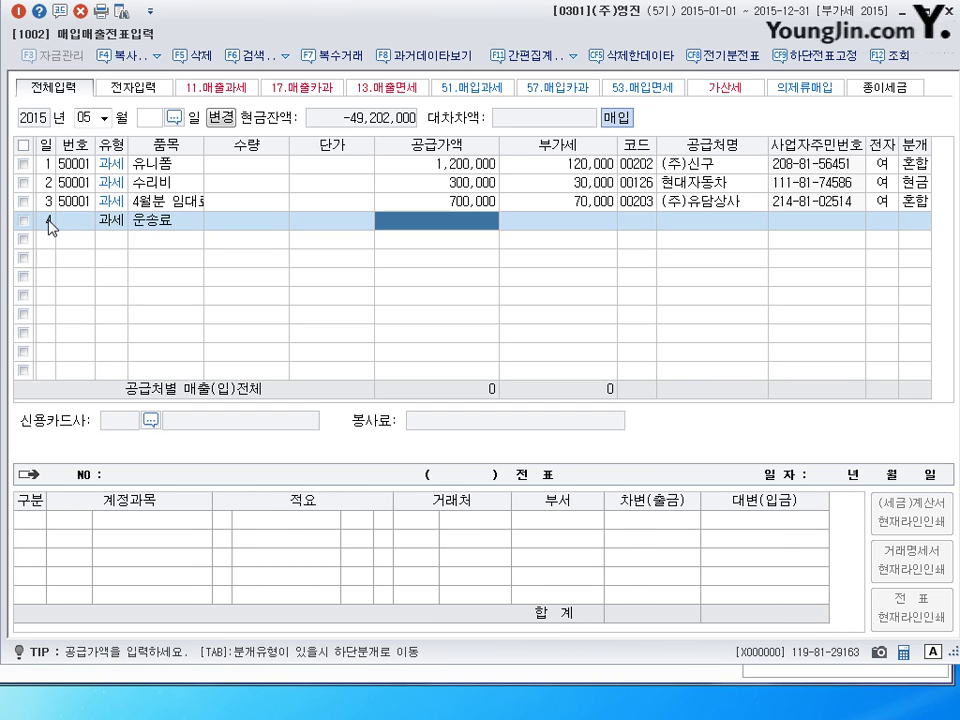
{"action": "type", "text": "1000000"}
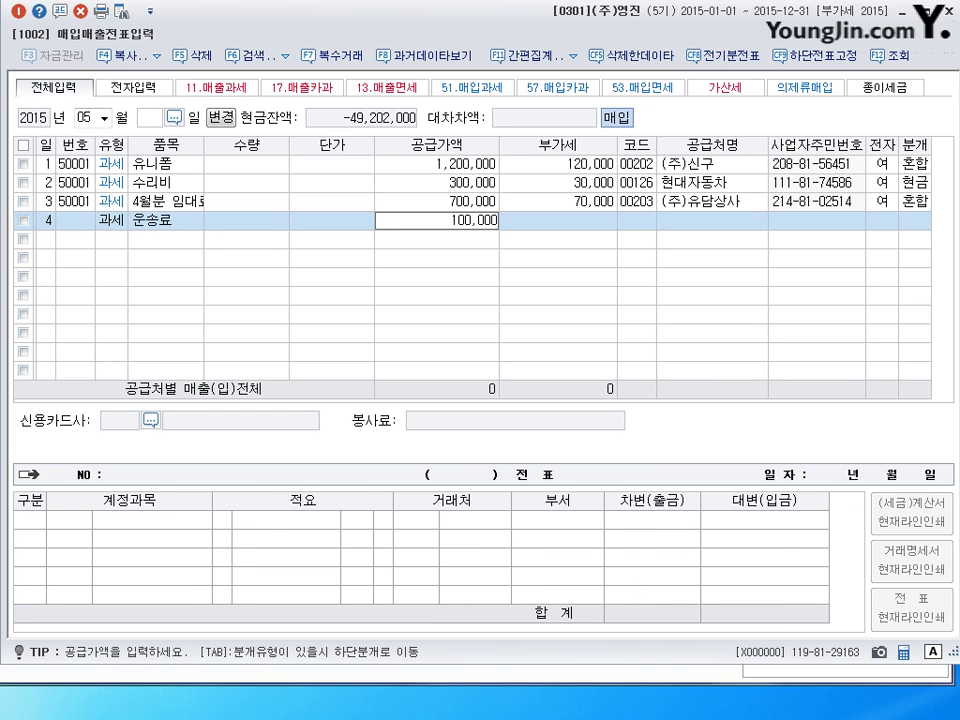
{"action": "key", "text": "Return"}
{"action": "key", "text": "Return"}
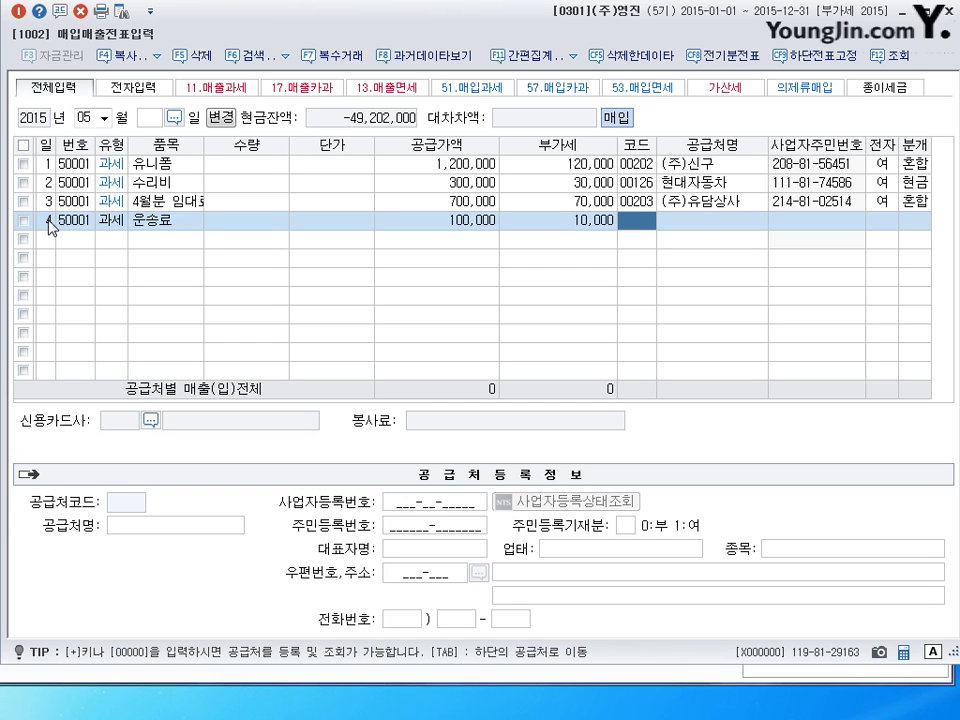
Set supplier (주)상도, mark the invoice electronic, and journalise it as cash
{"action": "type", "text": "상도"}
{"action": "key", "text": "Return"}
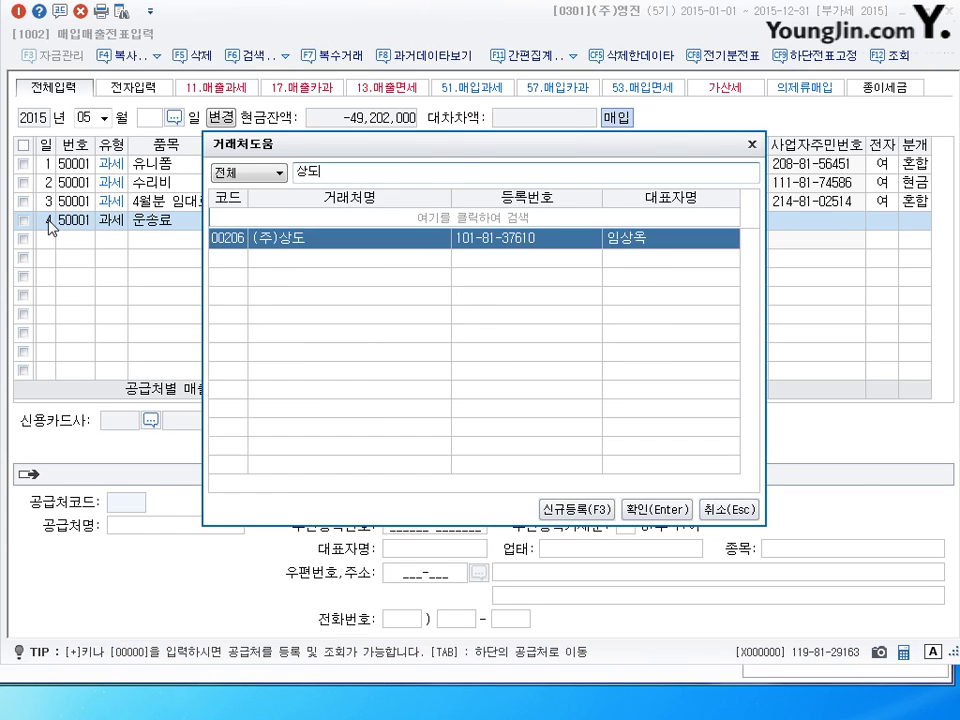
{"action": "key", "text": "Return"}
{"action": "key", "text": "Return"}
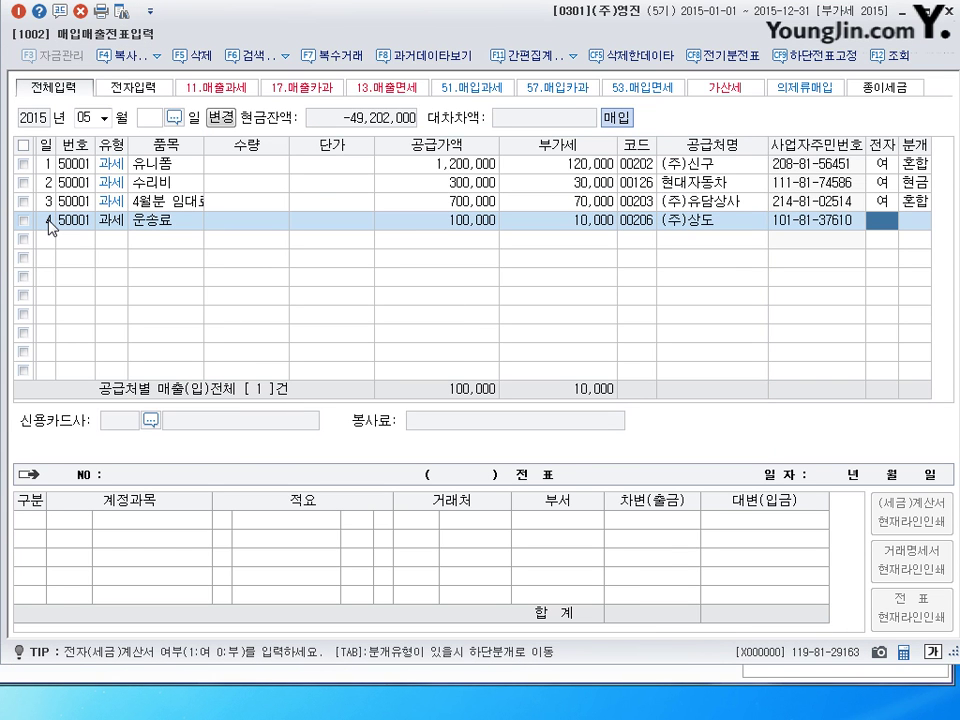
{"action": "type", "text": "1"}
{"action": "key", "text": "Return"}
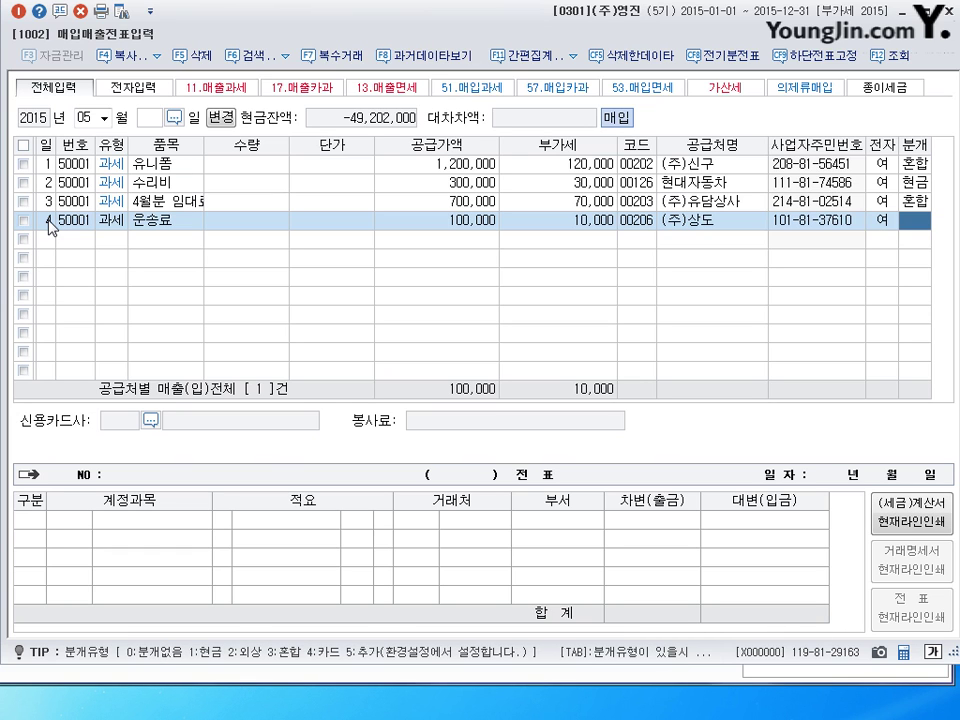
{"action": "type", "text": "1"}
{"action": "key", "text": "Return"}
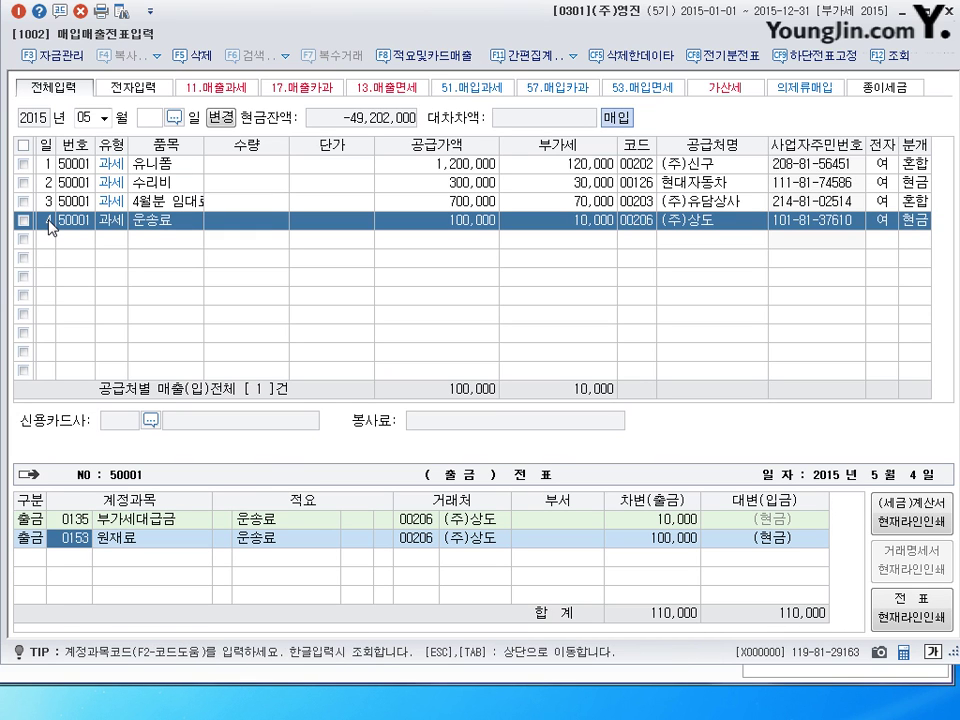
Change row 4's debit account to 0824 운반비, then date a new row 5 on day 5
{"action": "type", "text": "0824"}
{"action": "key", "text": "Return"}
{"action": "key", "text": "Escape"}
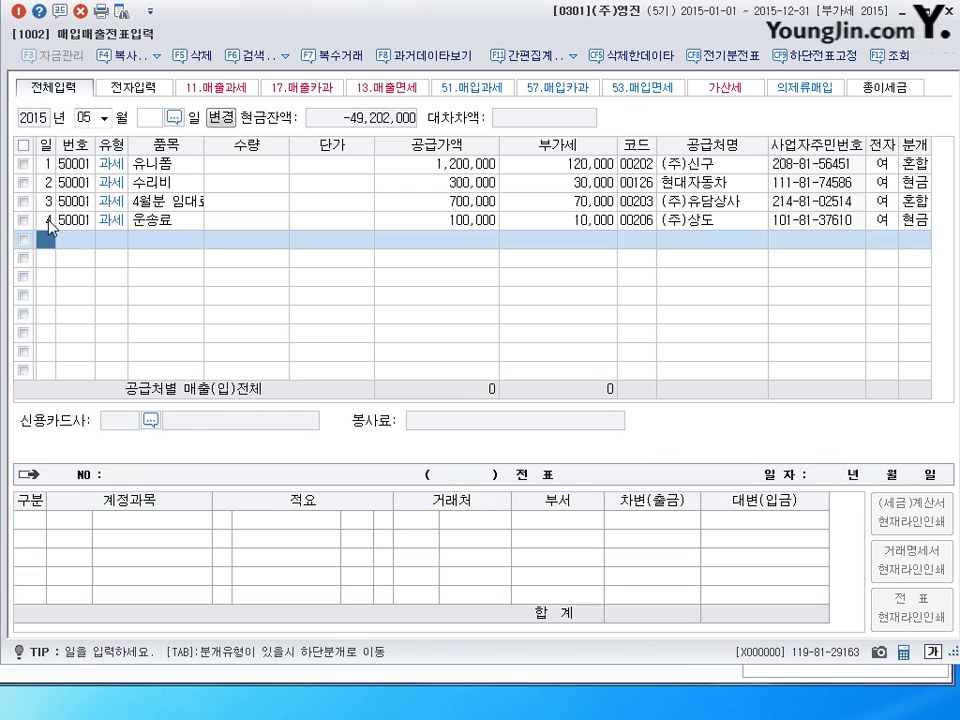
{"action": "left_click", "coordinate": [48, 221]}
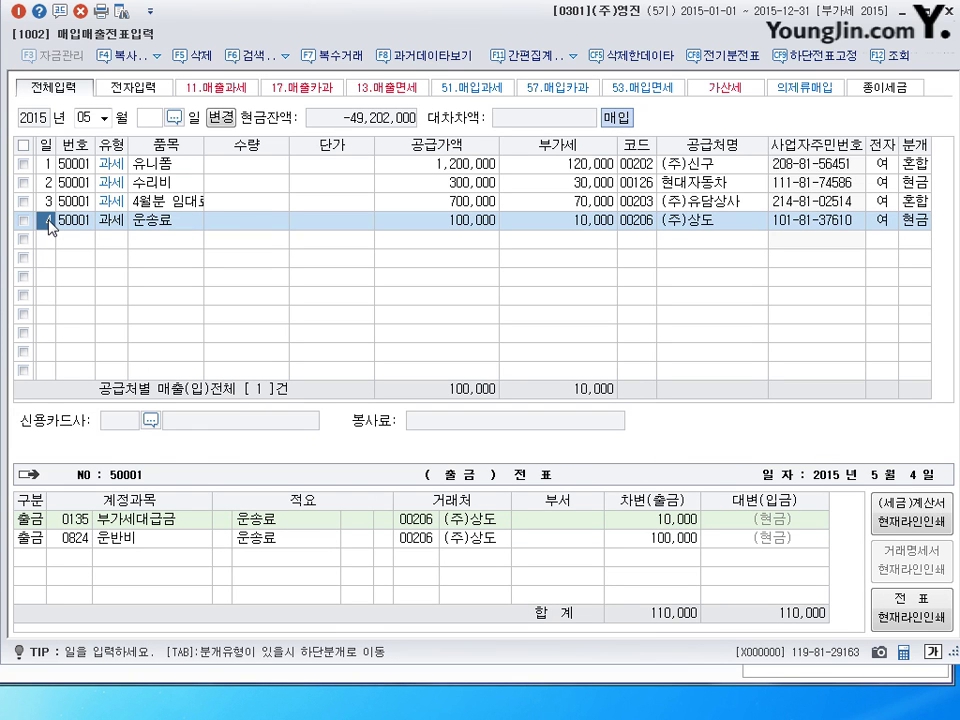
{"action": "key", "text": "Down"}
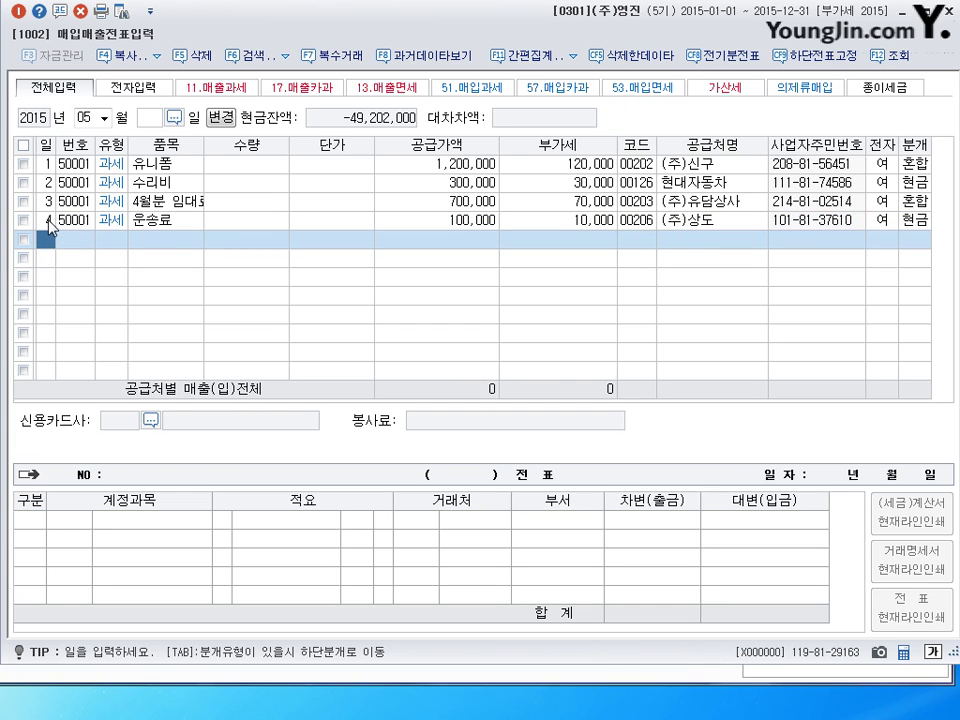
{"action": "type", "text": "5"}
{"action": "key", "text": "Return"}
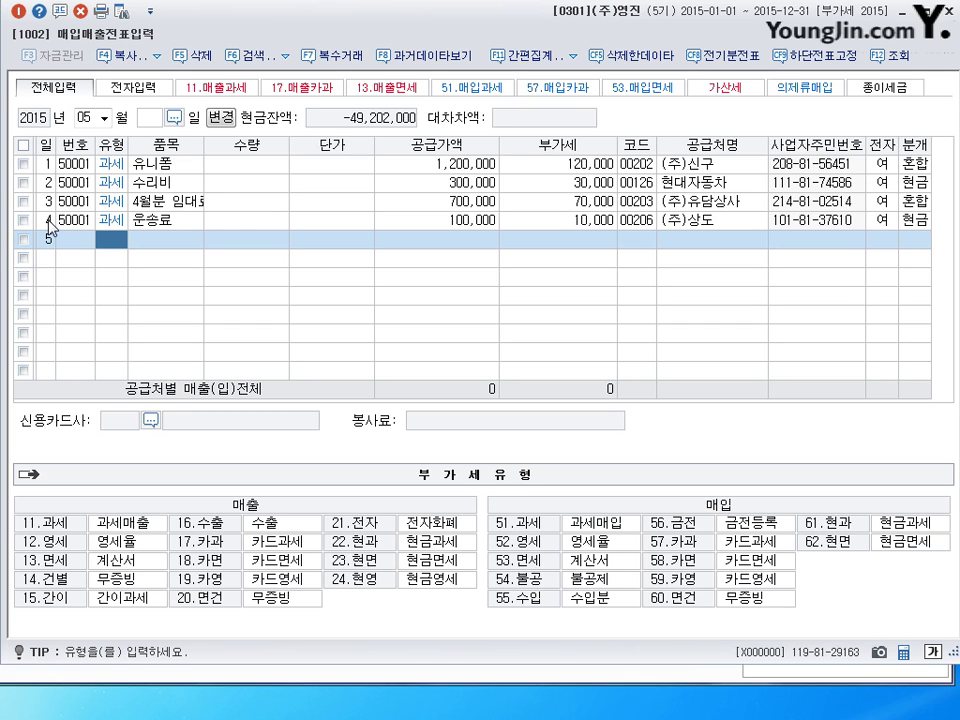
Enter row 5: taxable 수리비 from (주)삼부기획, 1,500,000 plus 150,000 VAT, electronic, mixed journal
{"action": "type", "text": "51"}
{"action": "key", "text": "Return"}
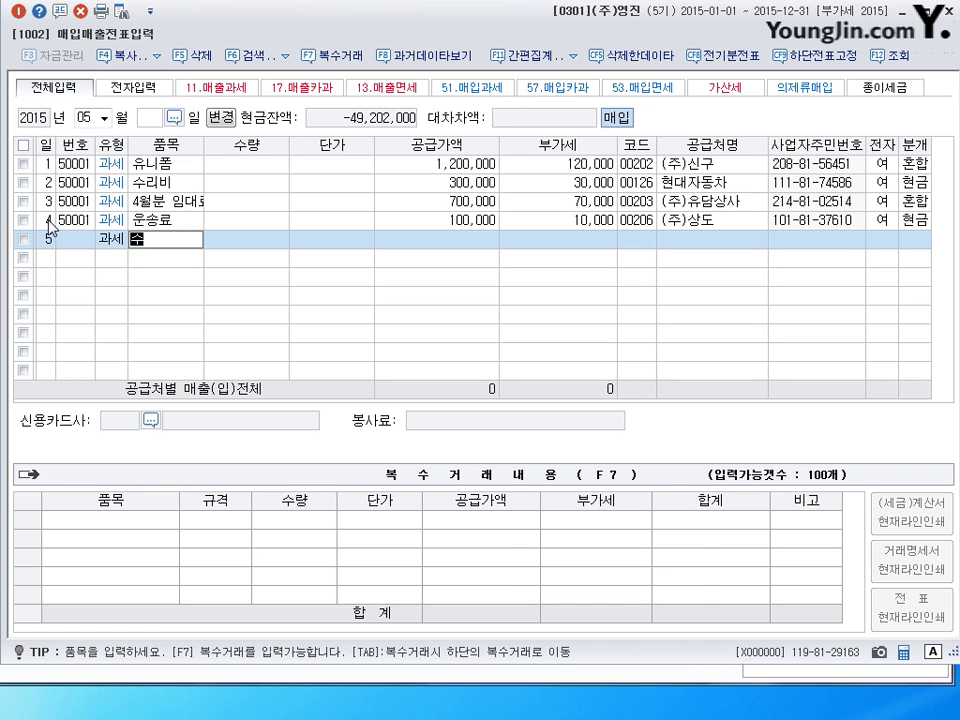
{"action": "type", "text": "수리비"}
{"action": "key", "text": "Return"}
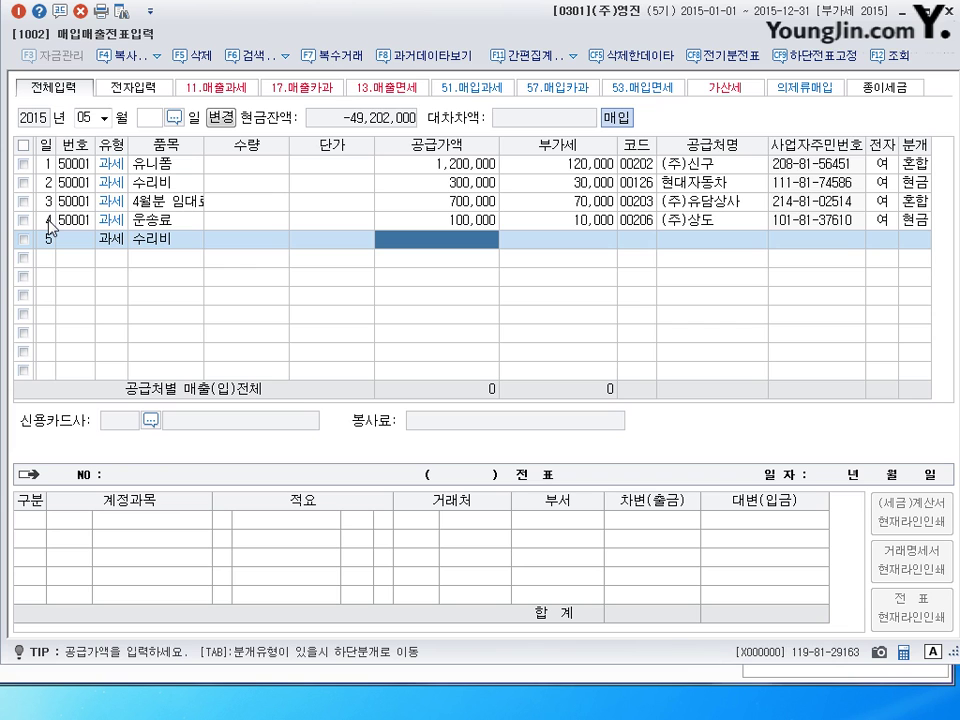
{"action": "type", "text": "1500000"}
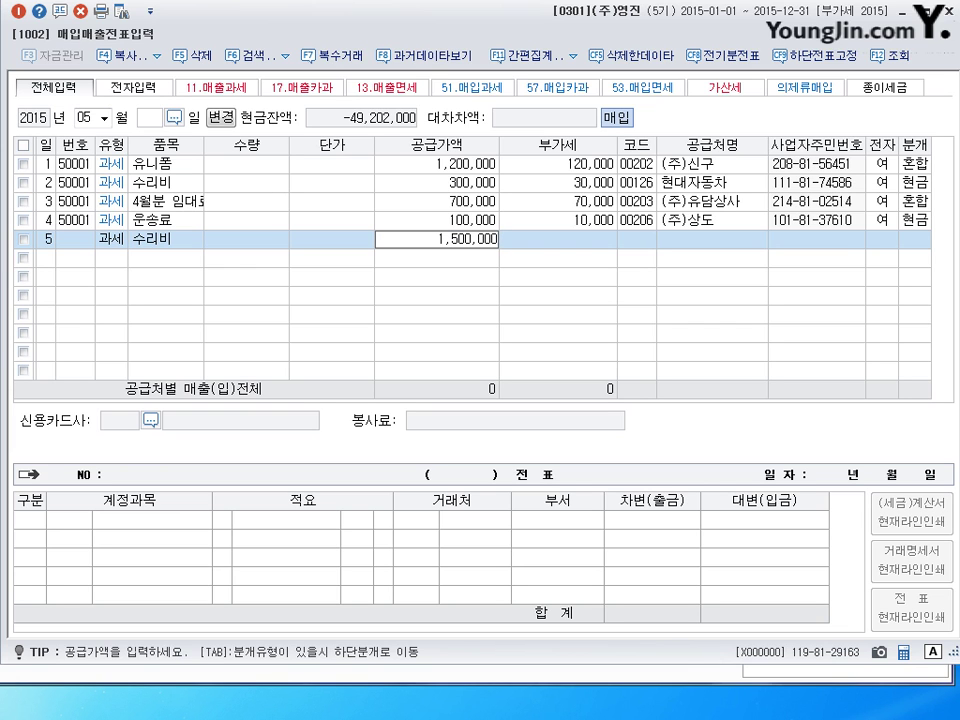
{"action": "key", "text": "Return"}
{"action": "key", "text": "Return"}
{"action": "type", "text": "삼"}
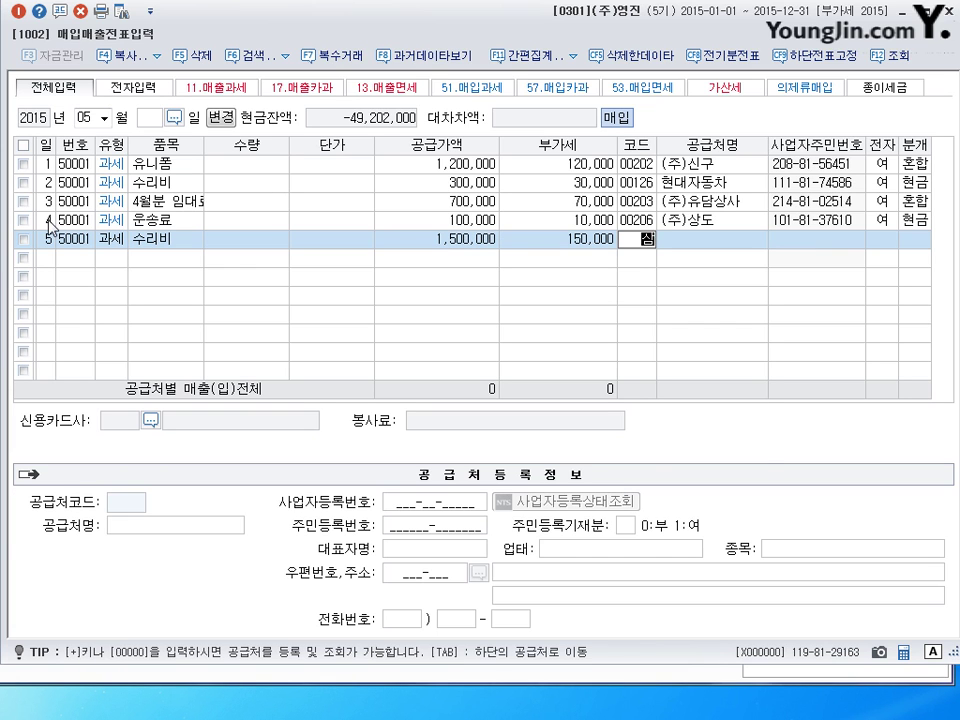
{"action": "type", "text": "부"}
{"action": "key", "text": "Return"}
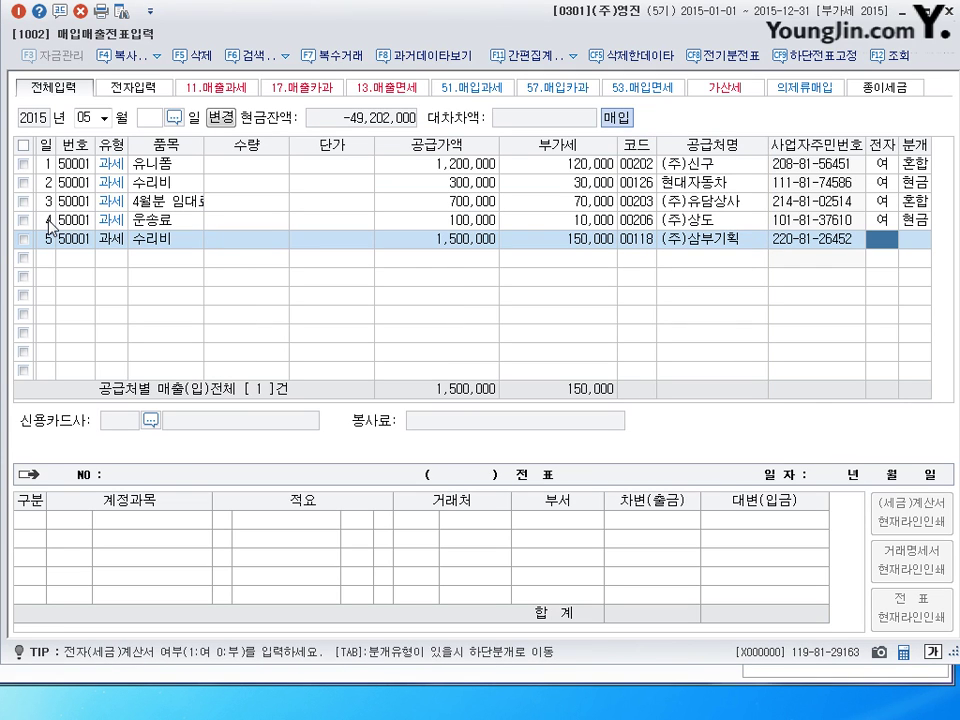
{"action": "type", "text": "1"}
{"action": "key", "text": "Return"}
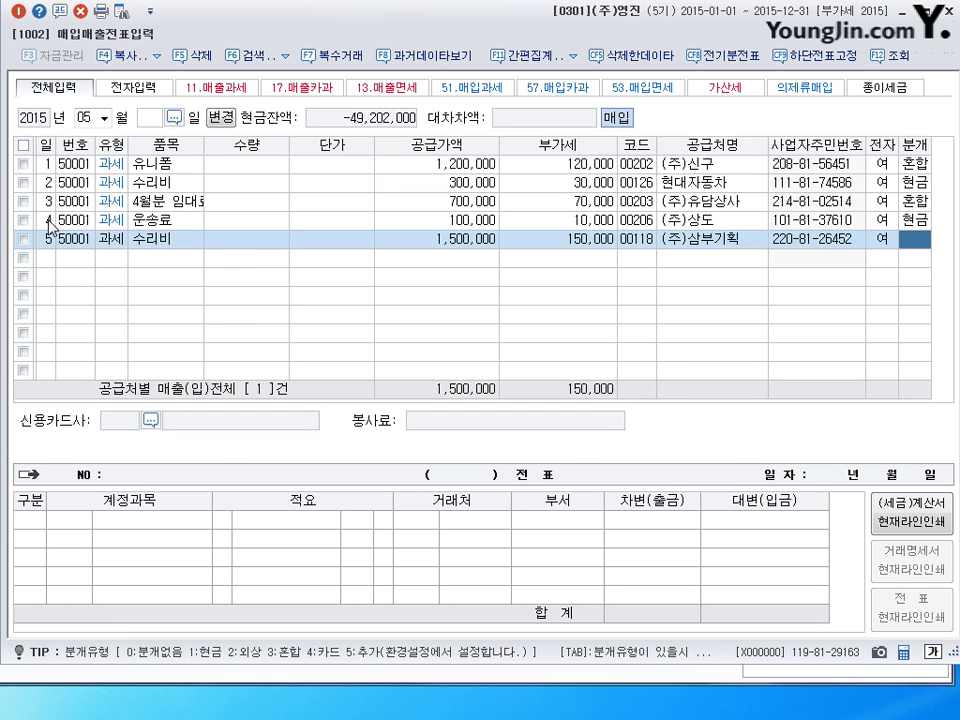
{"action": "type", "text": "3"}
{"action": "key", "text": "Return"}
{"action": "key", "text": "Return"}
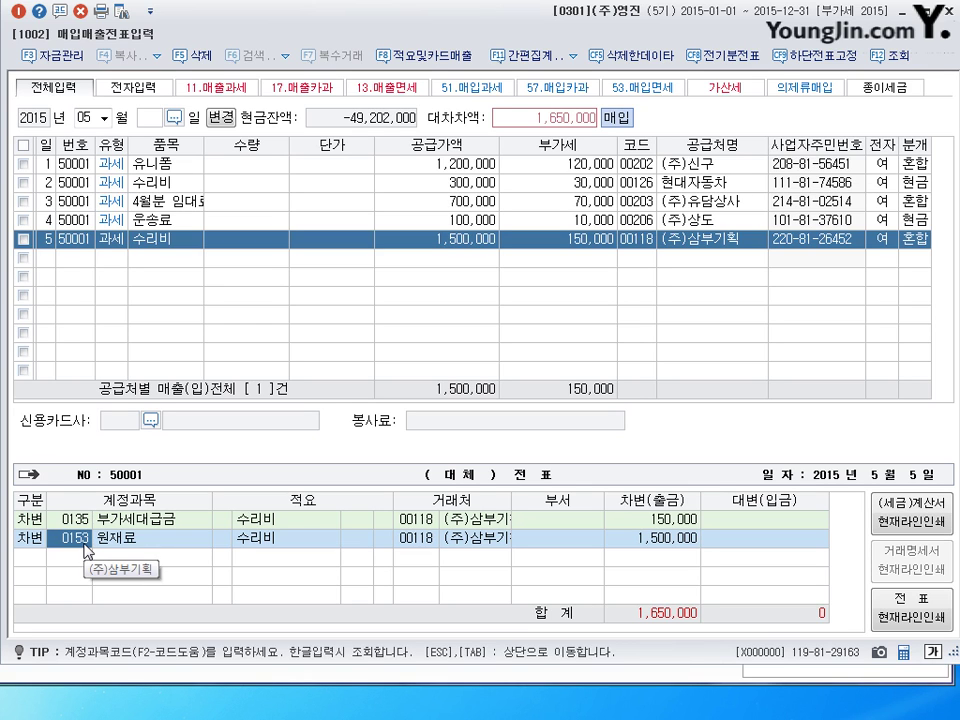
Debit 0820 수선비 1,500,000, credit 251 미지급금 1,650,000, then move to empty row 6
{"action": "type", "text": "0820"}
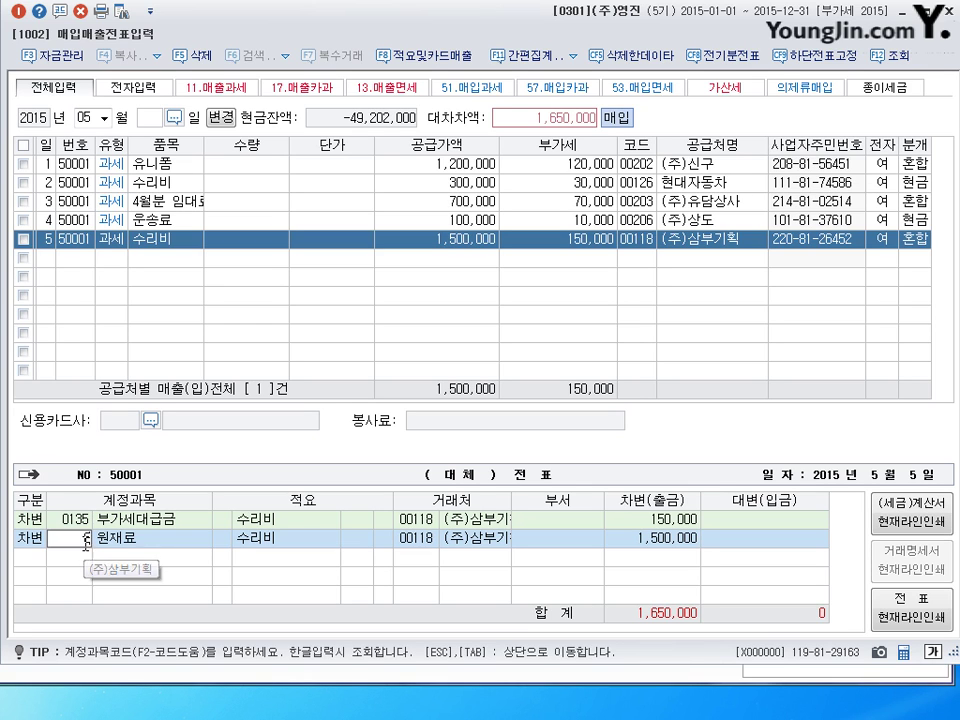
{"action": "key", "text": "Return"}
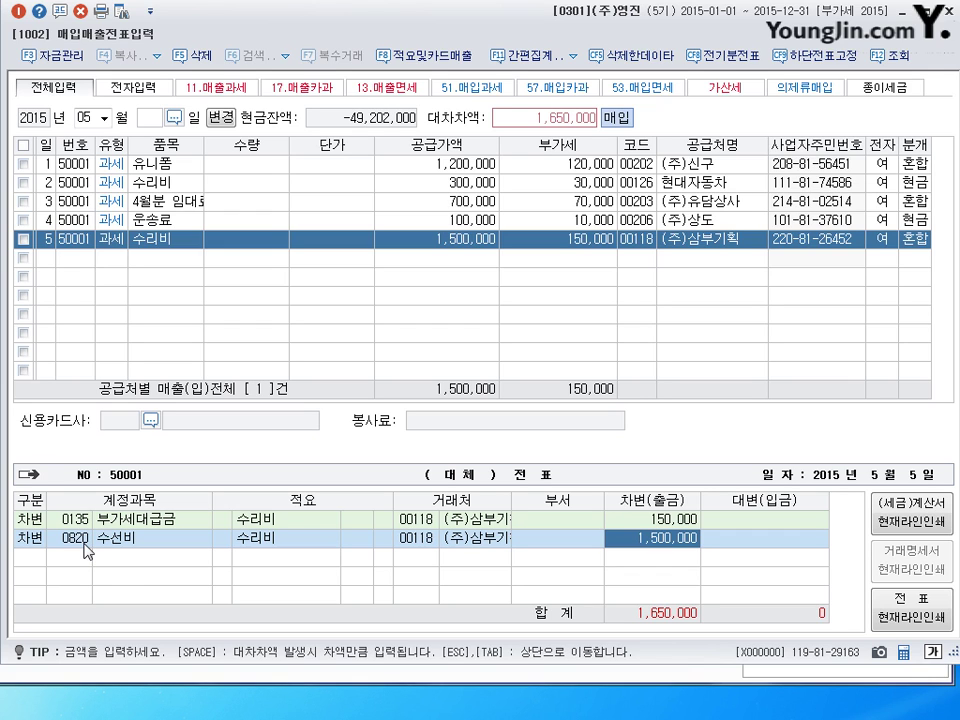
{"action": "key", "text": "Return"}
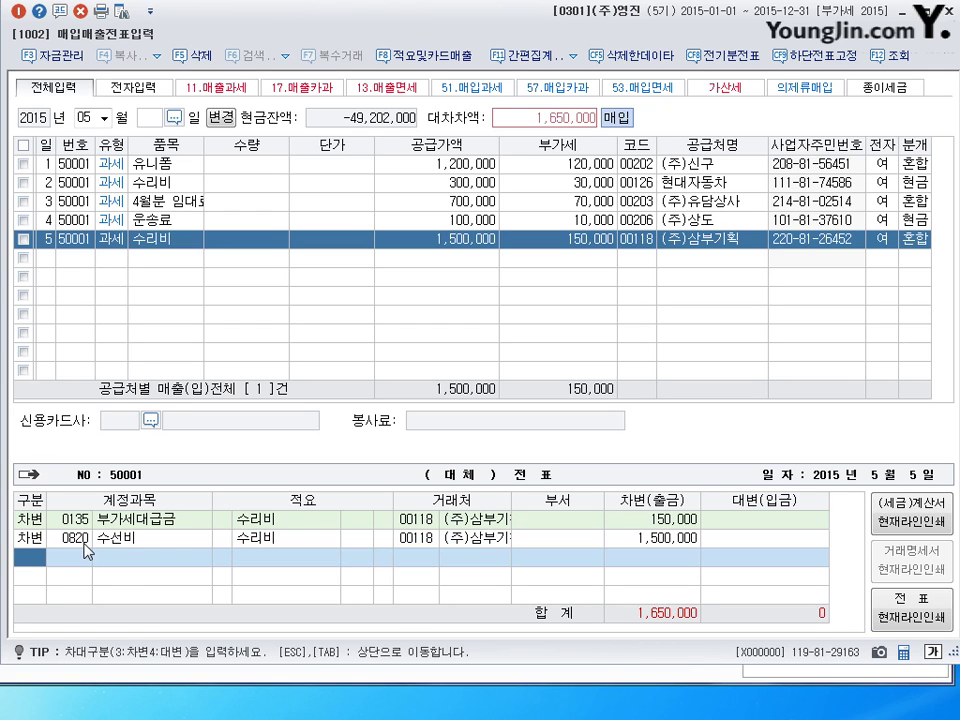
{"action": "key", "text": "4"}
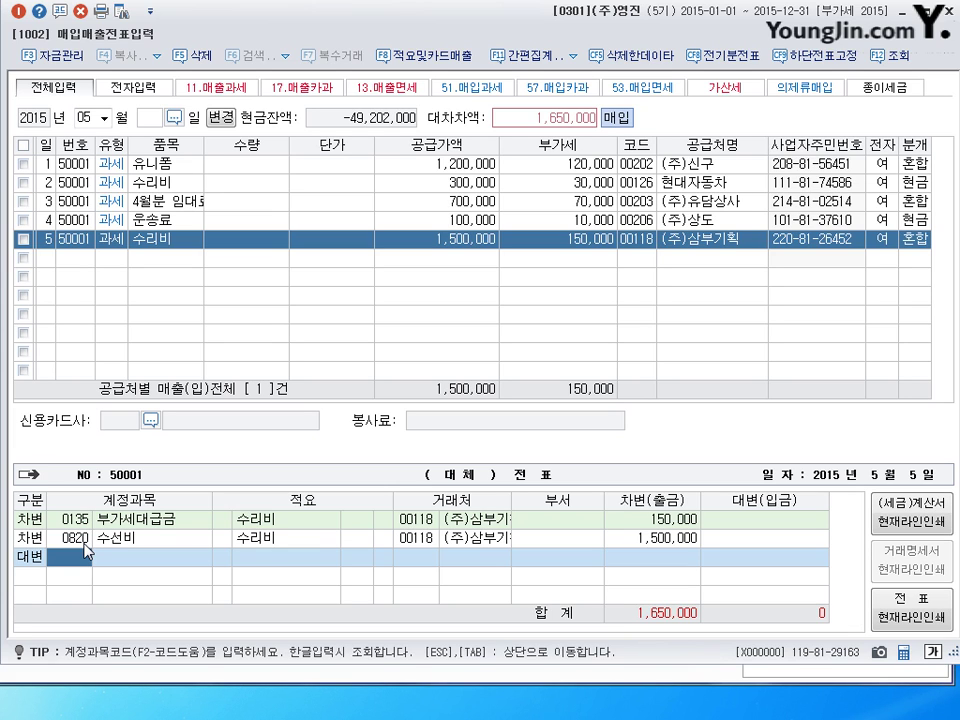
{"action": "type", "text": "251"}
{"action": "key", "text": "Return"}
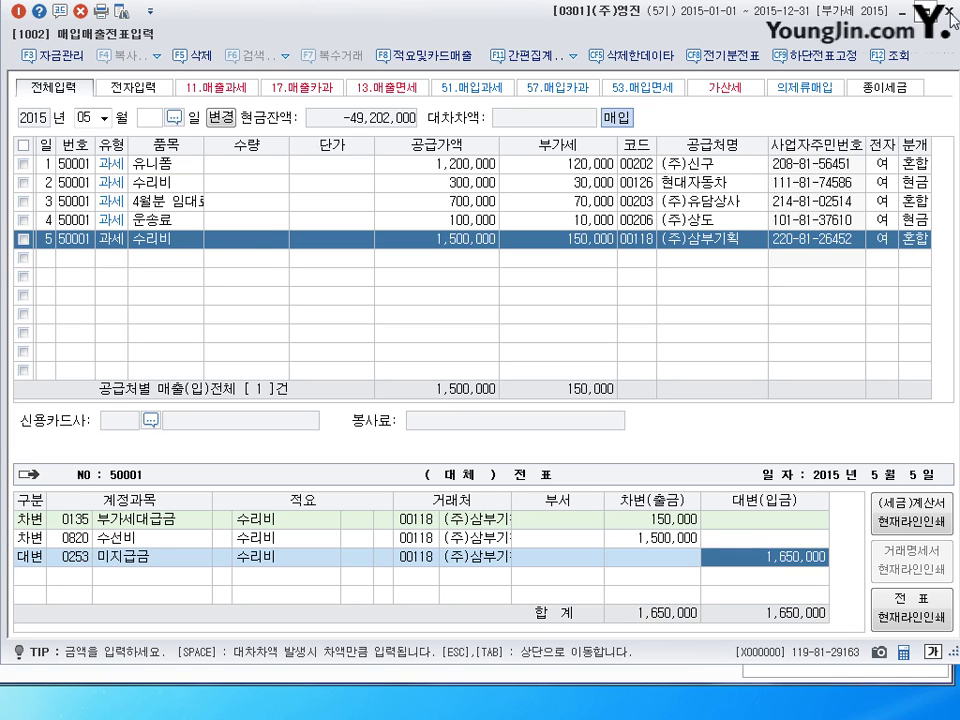
{"action": "left_click", "coordinate": [44, 259]}
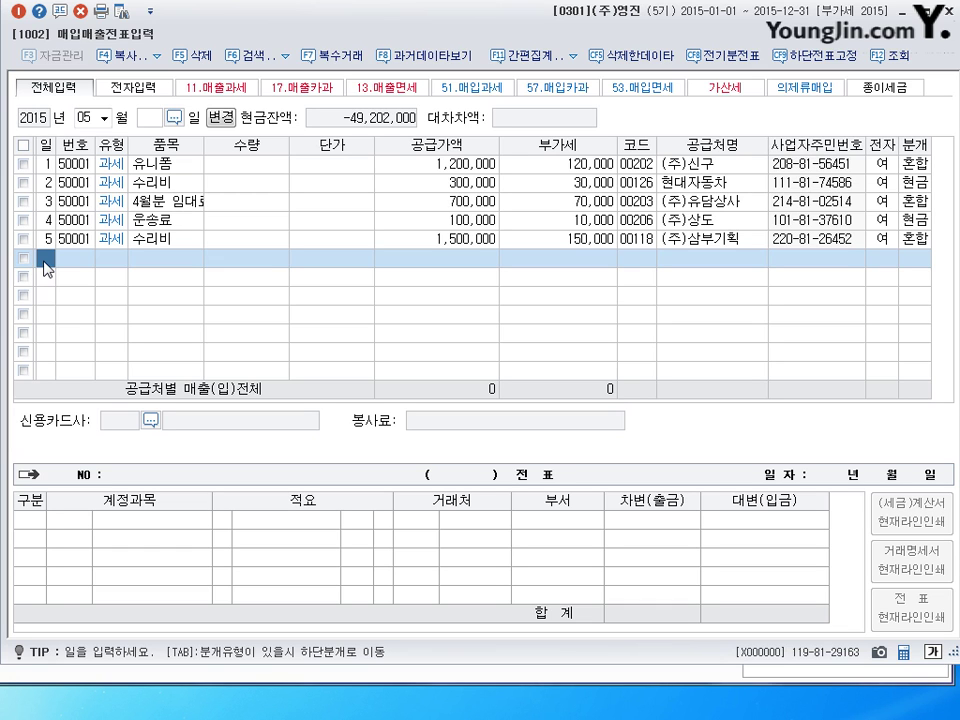
Enter row 6 as a day-6, type 52 zero-rated purchase of 원재료 worth 22,000,000
{"action": "type", "text": "6"}
{"action": "key", "text": "Return"}
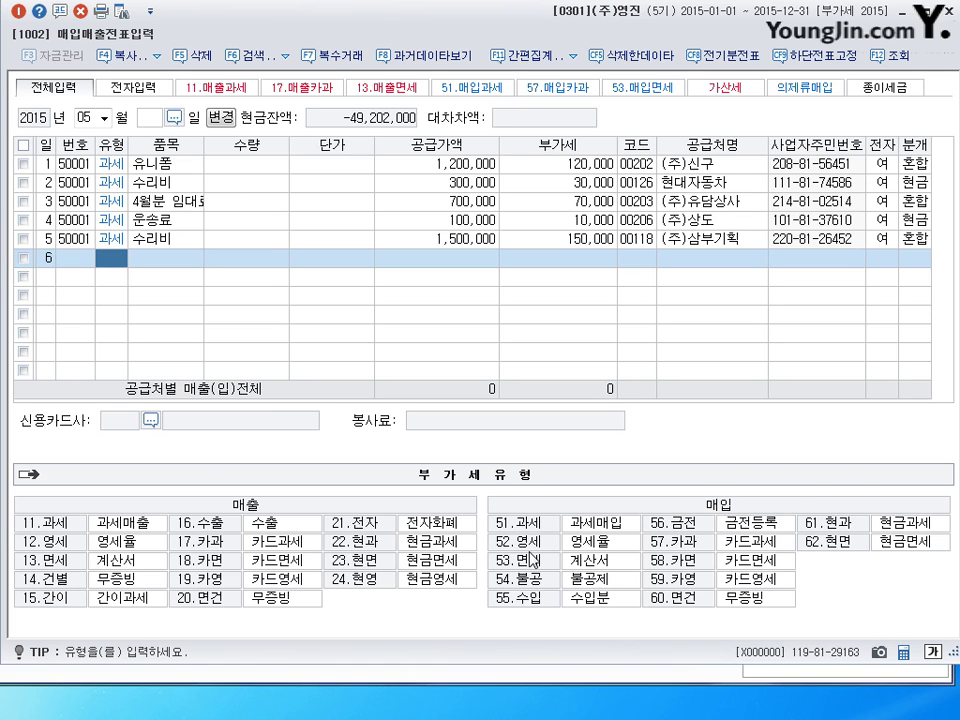
{"action": "type", "text": "52"}
{"action": "key", "text": "Return"}
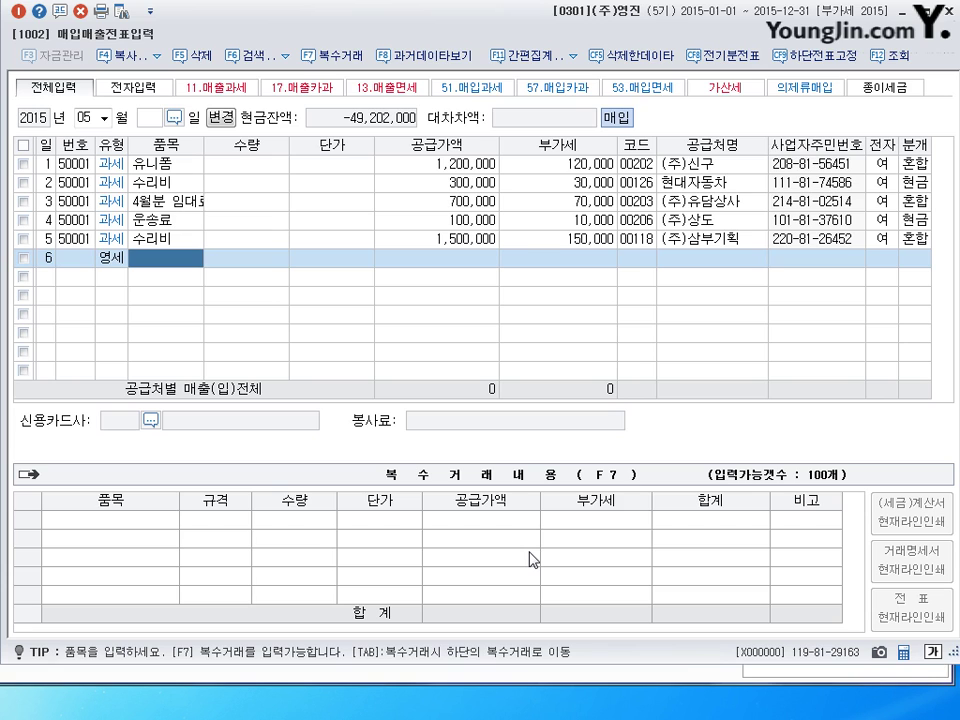
{"action": "type", "text": "원재료"}
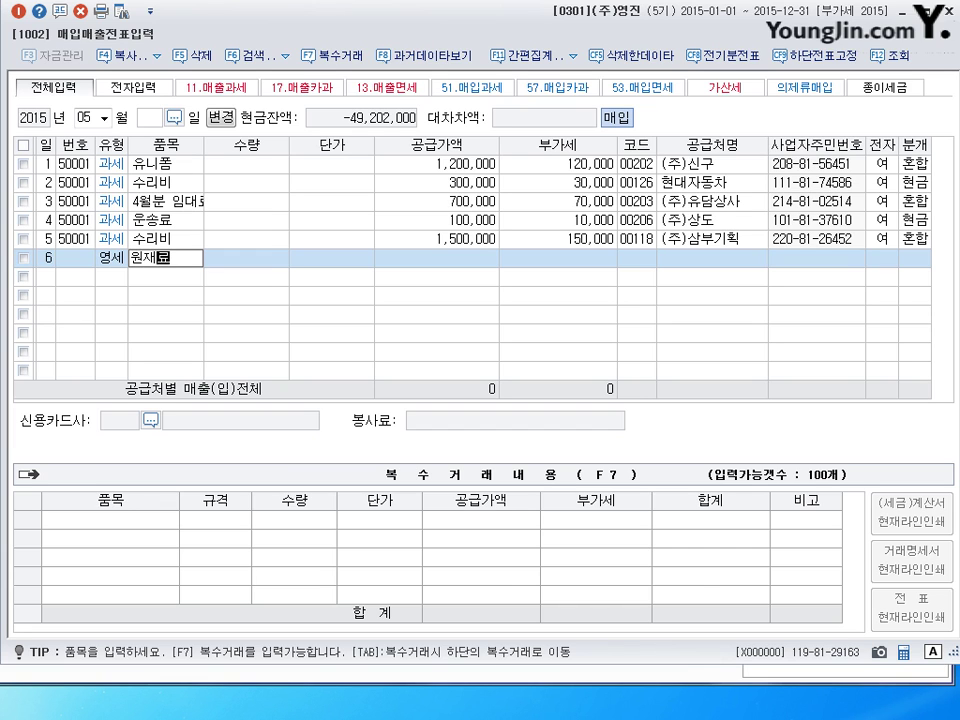
{"action": "key", "text": "Return"}
{"action": "key", "text": "Return"}
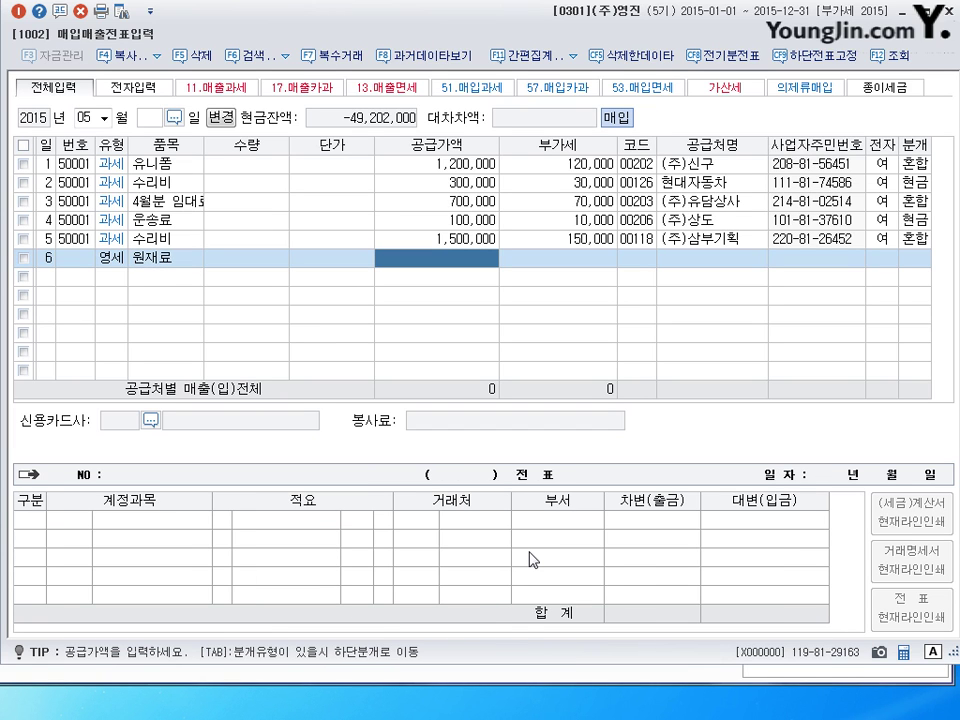
{"action": "type", "text": "22000000"}
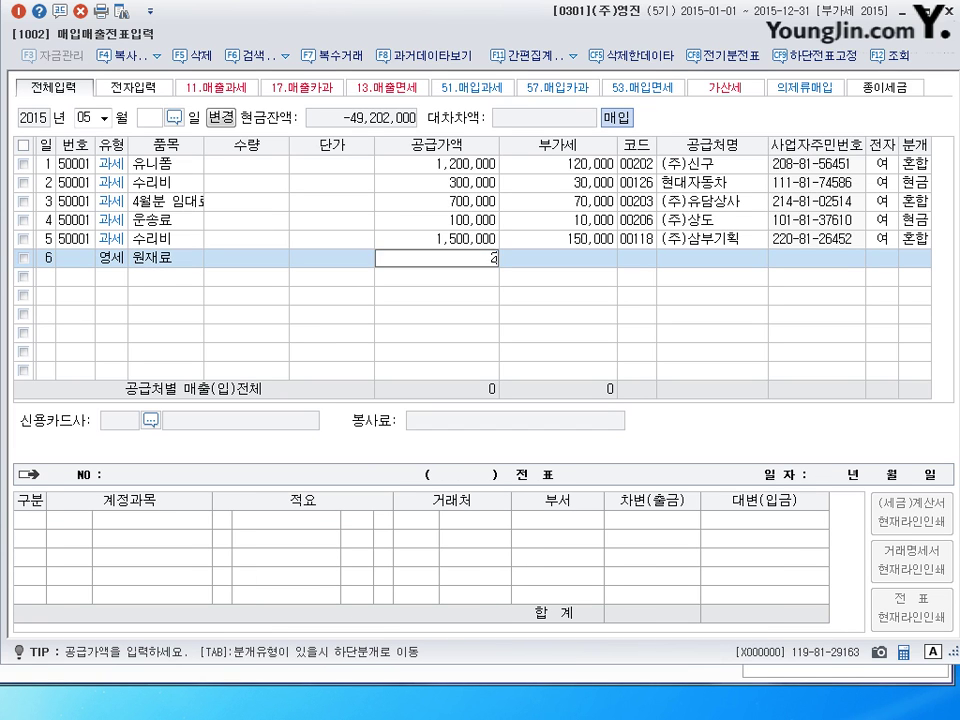
{"action": "key", "text": "Return"}
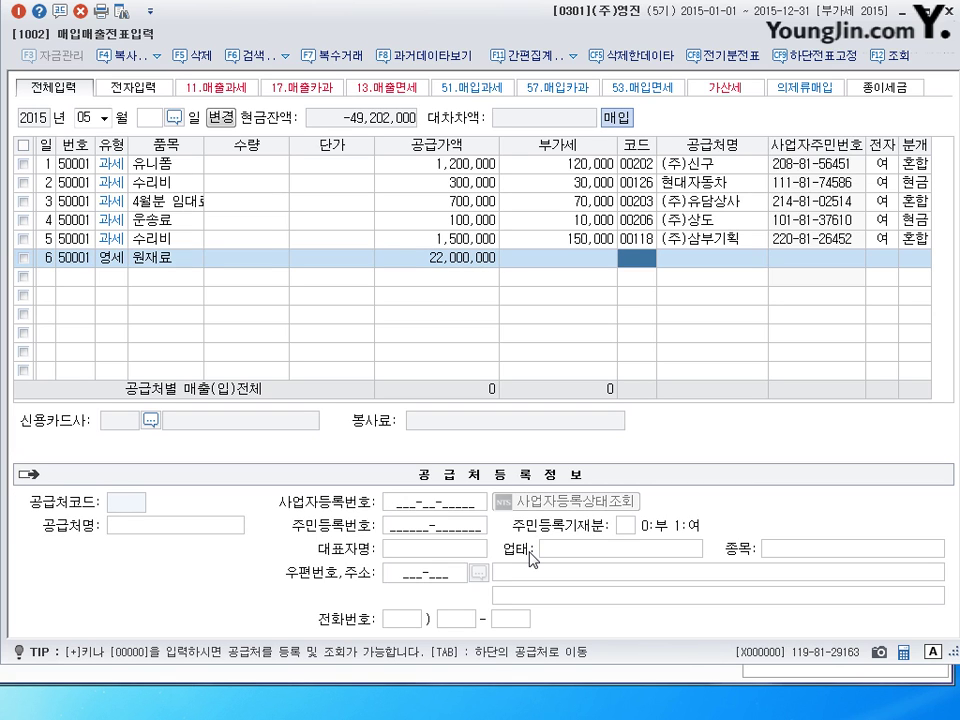
Pick (주)상도 as supplier, mark it electronic and choose a mixed journal
{"action": "type", "text": "상도"}
{"action": "key", "text": "Return"}
{"action": "key", "text": "Return"}
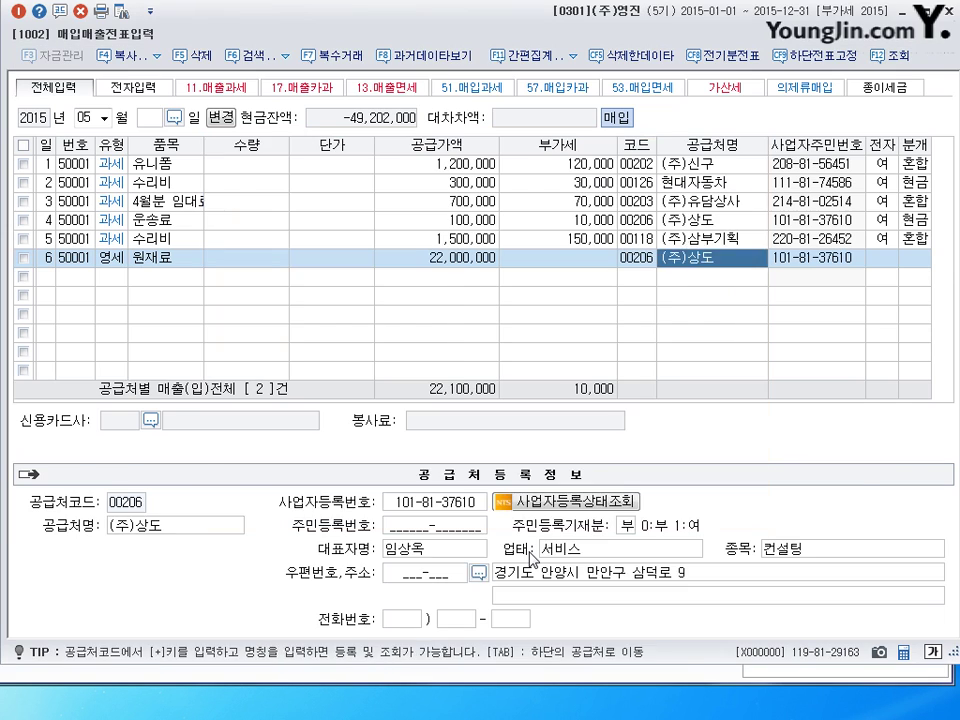
{"action": "type", "text": "15"}
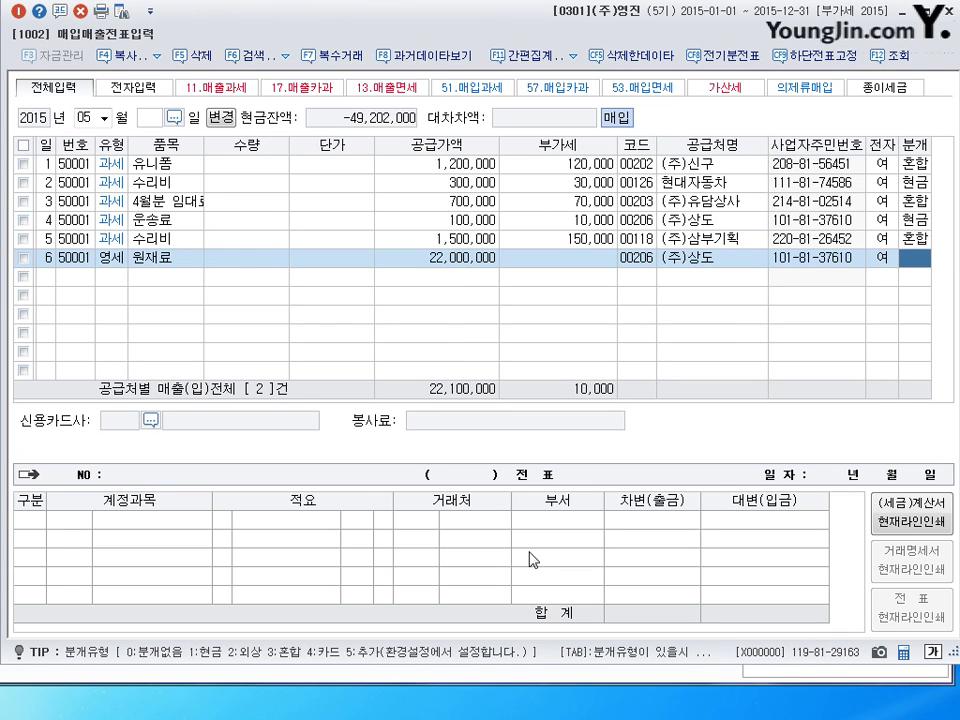
{"action": "type", "text": "3"}
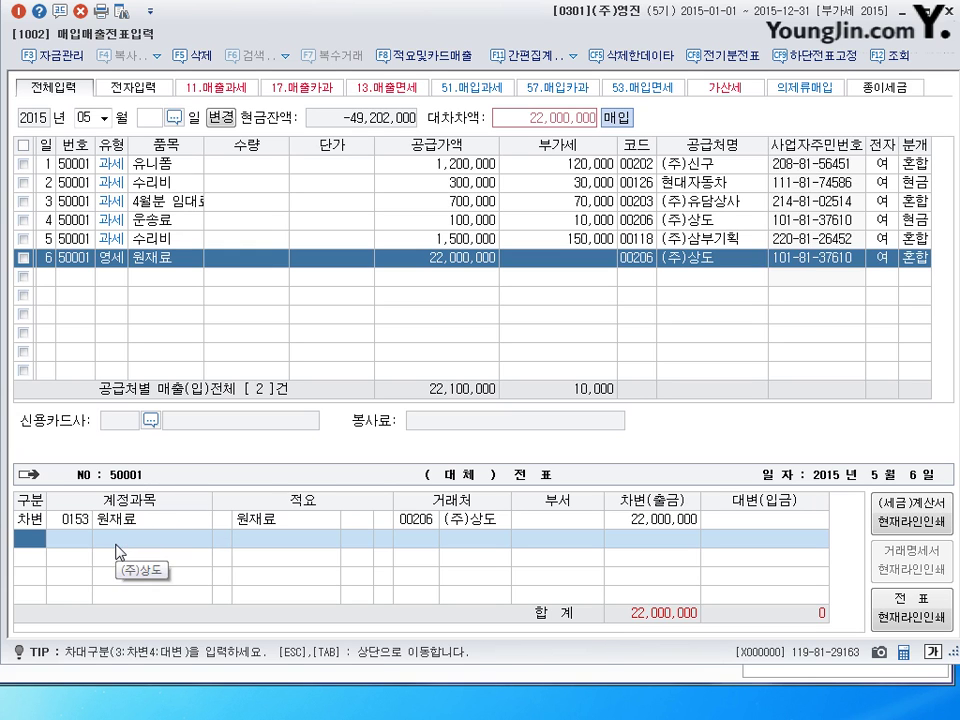
Credit 지급어음 11,000,000 and 보통예금 11,000,000 to balance row 6's voucher, then commit it
{"action": "key", "text": "4"}
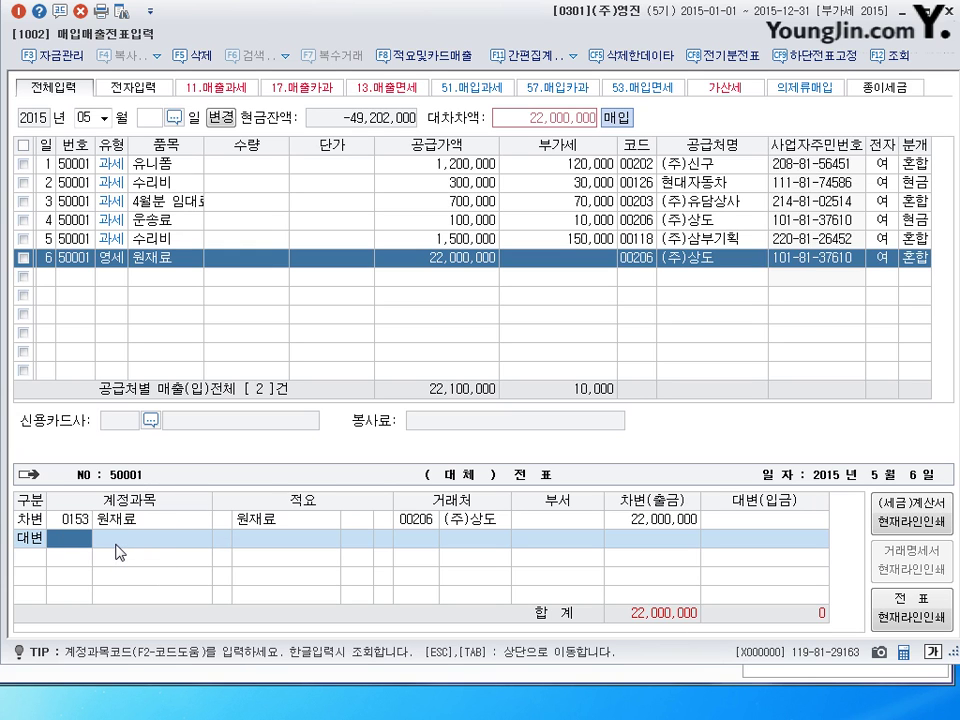
{"action": "type", "text": "252"}
{"action": "key", "text": "Return"}
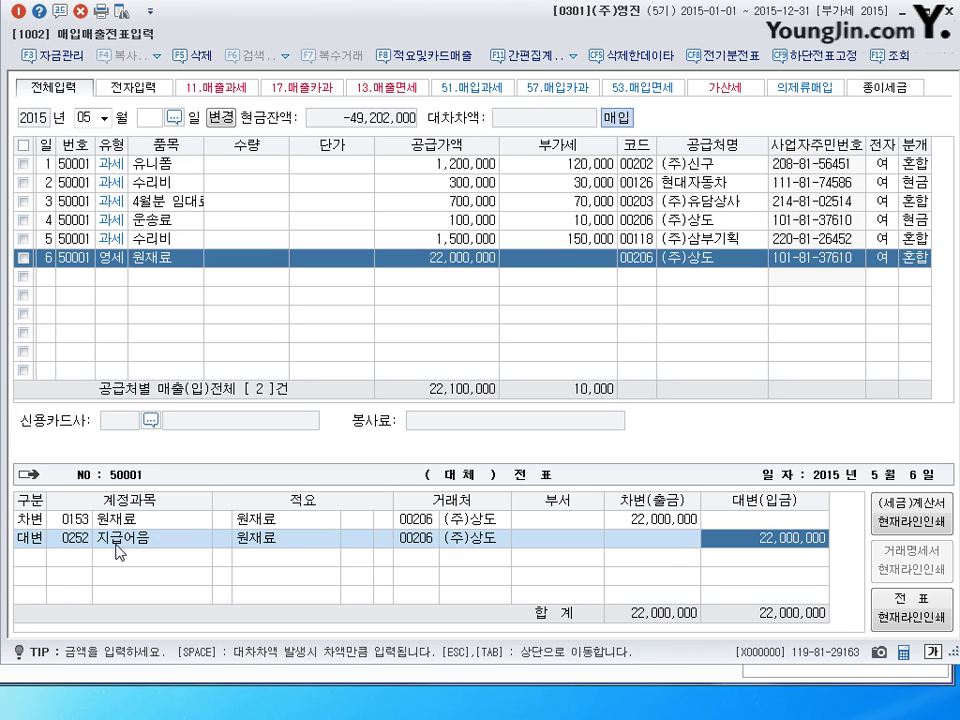
{"action": "type", "text": "11000000"}
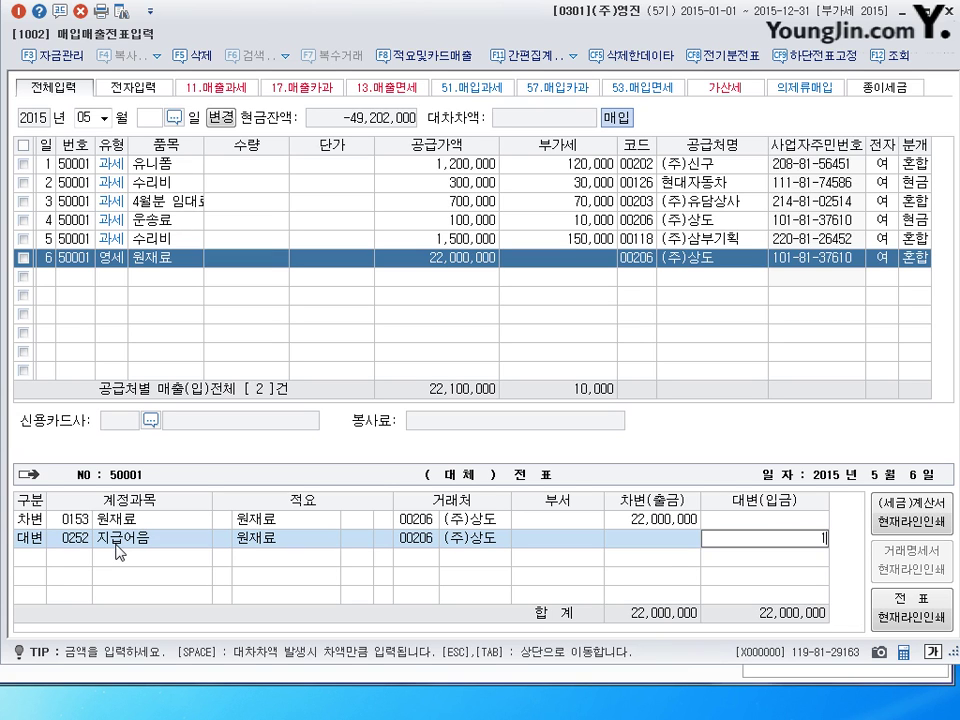
{"action": "key", "text": "Return"}
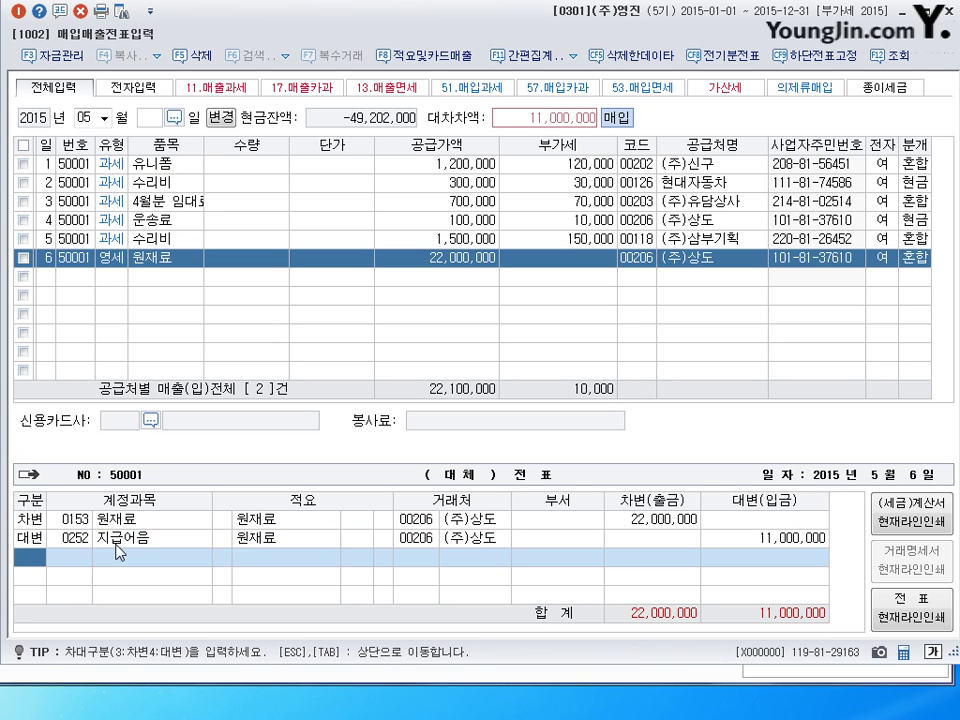
{"action": "type", "text": "4"}
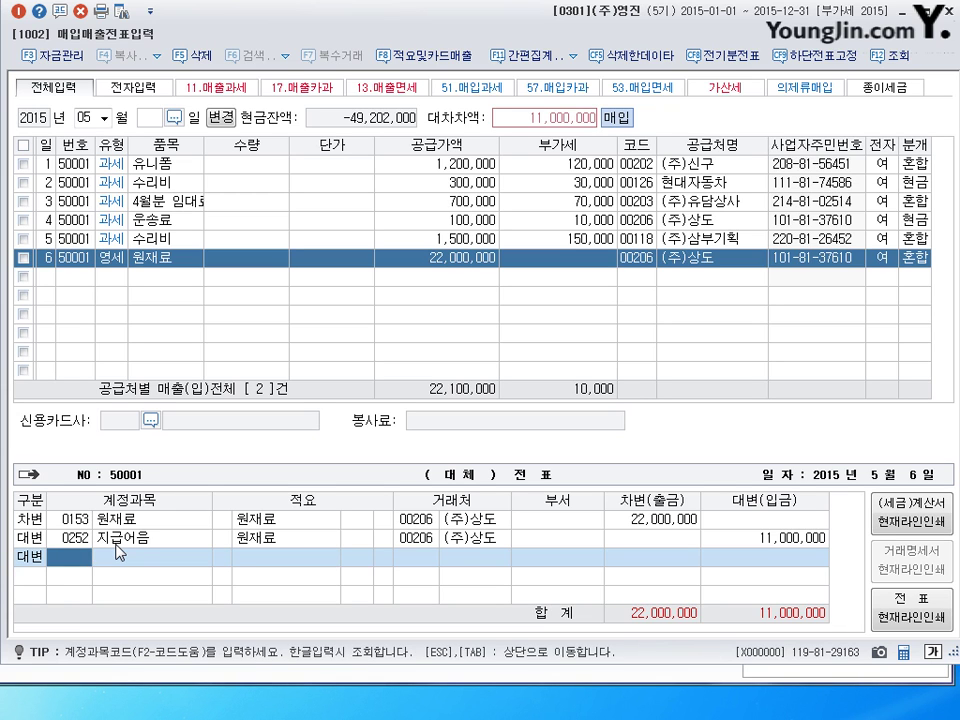
{"action": "type", "text": "103"}
{"action": "key", "text": "Return"}
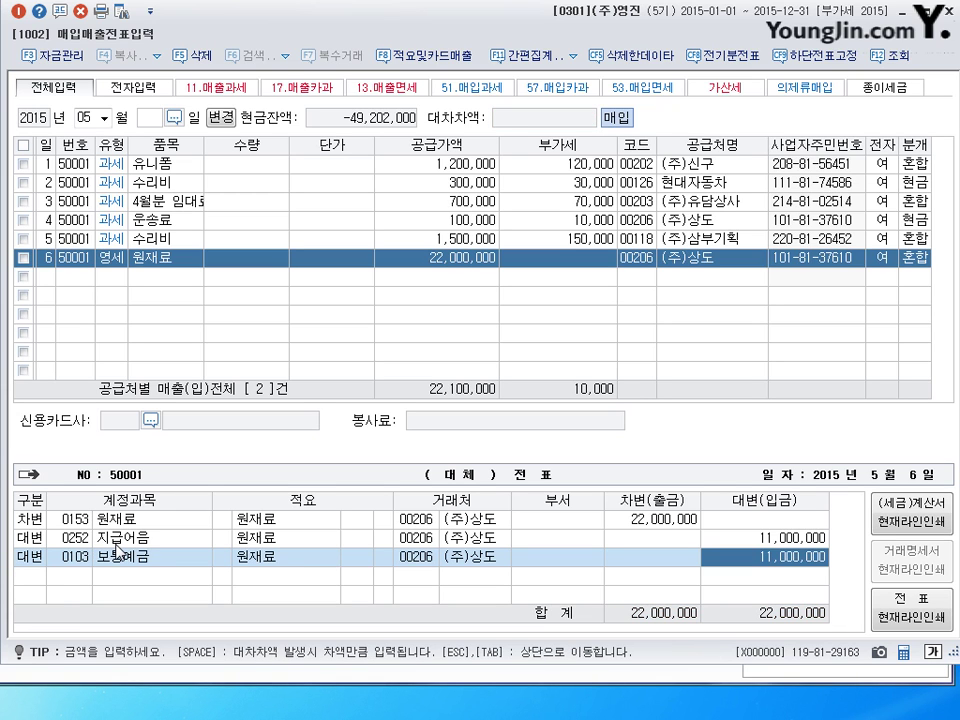
{"action": "key", "text": "Return"}
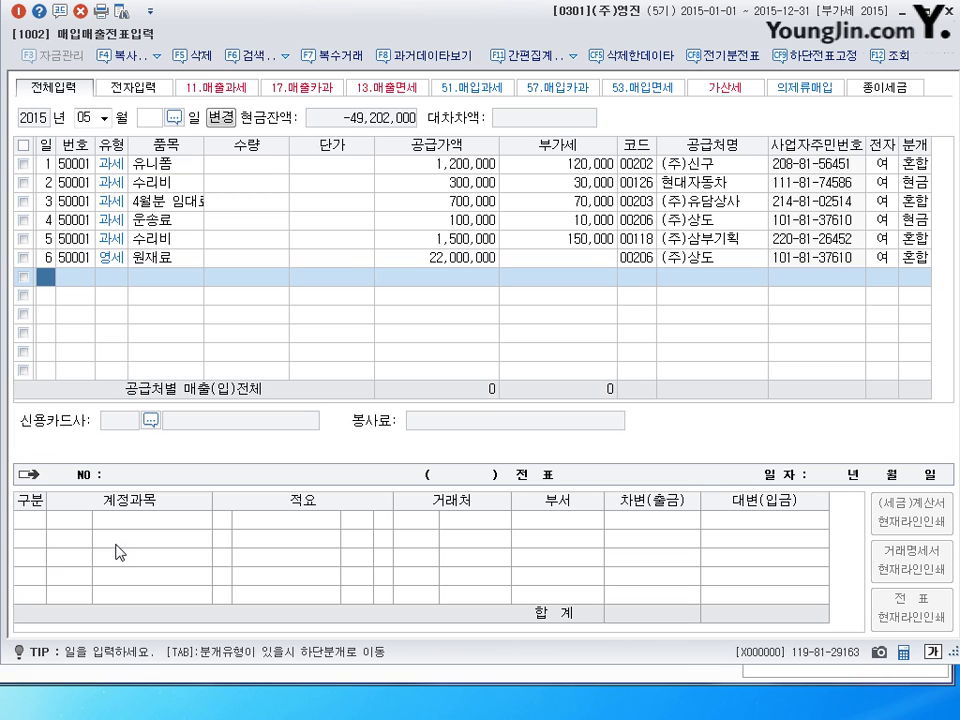
Date the new row 7 on the 7th
{"action": "type", "text": "7"}
{"action": "key", "text": "Return"}
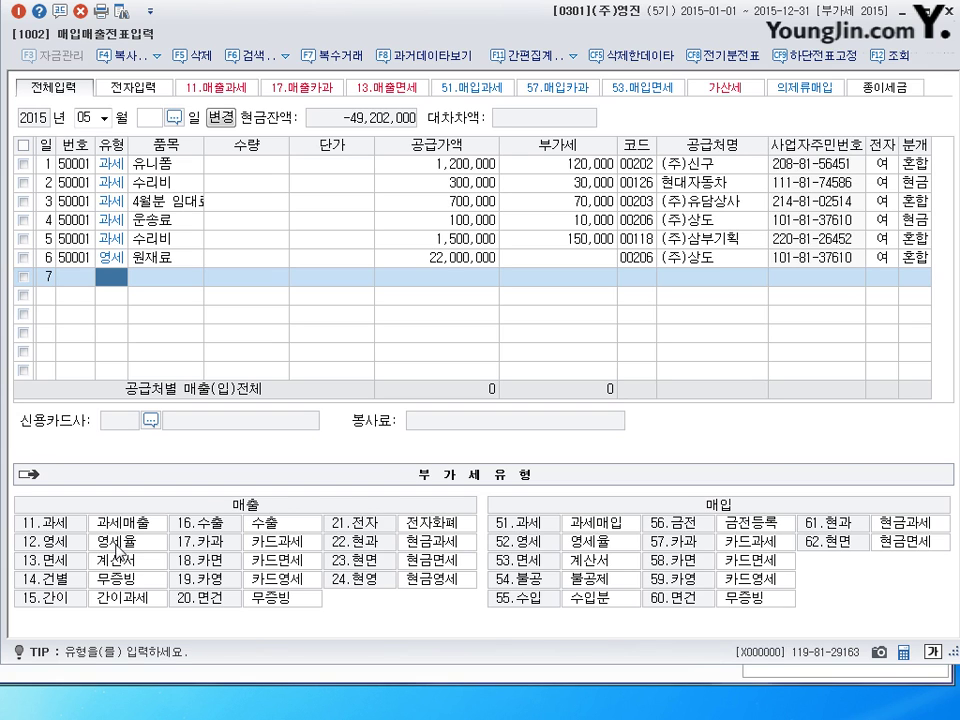
Make row 7 a zero-rated 원재료 purchase with a 30,000,000 supply amount
{"action": "left_click", "coordinate": [117, 549]}
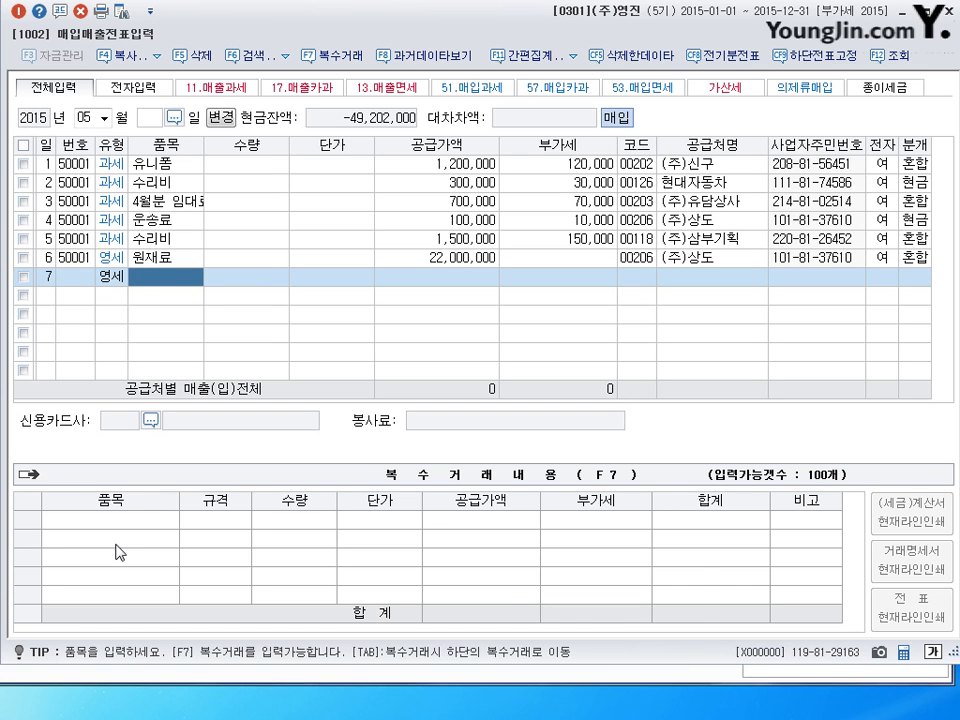
{"action": "type", "text": "원재료"}
{"action": "key", "text": "Return"}
{"action": "key", "text": "Return"}
{"action": "key", "text": "Return"}
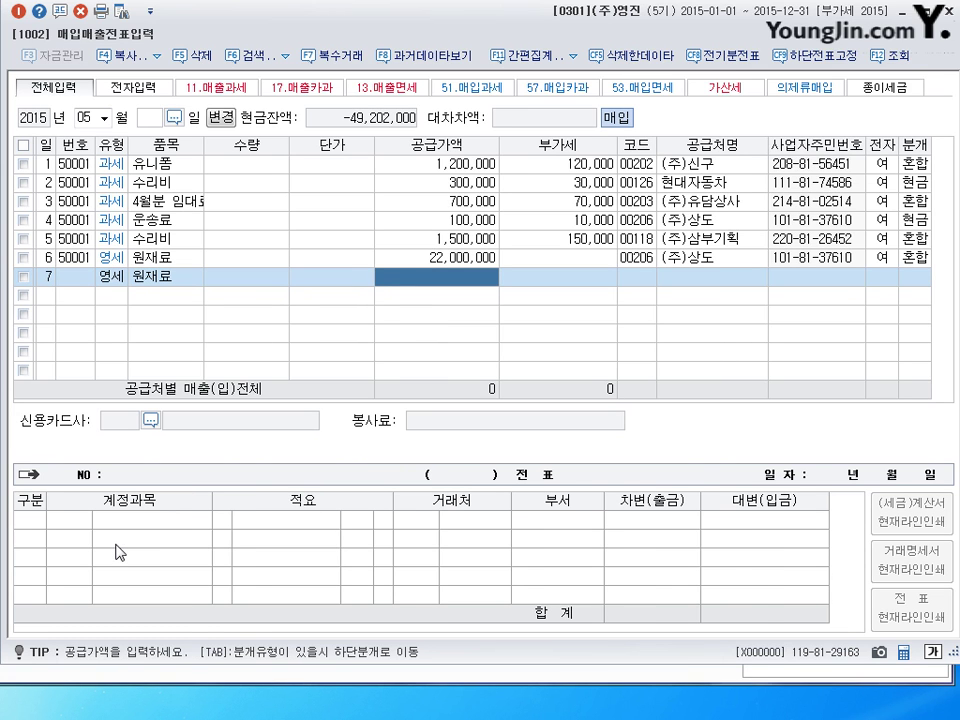
{"action": "type", "text": "30000000"}
{"action": "key", "text": "Return"}
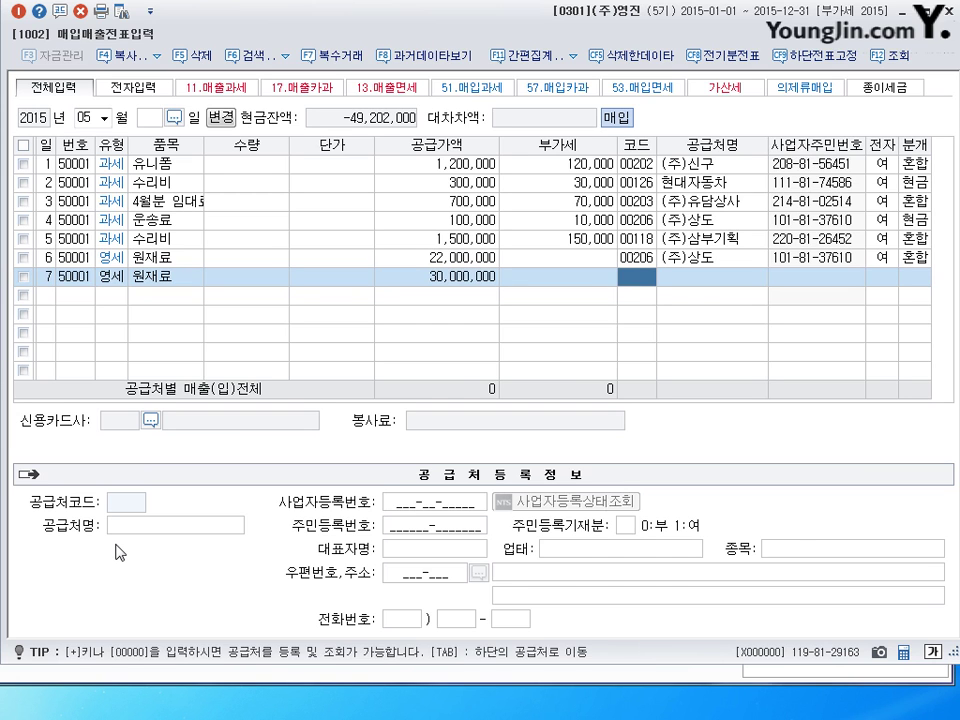
Set (주)수민 as row 7's supplier, mark it electronic and choose a mixed journal
{"action": "type", "text": "00206"}
{"action": "key", "text": "Return"}
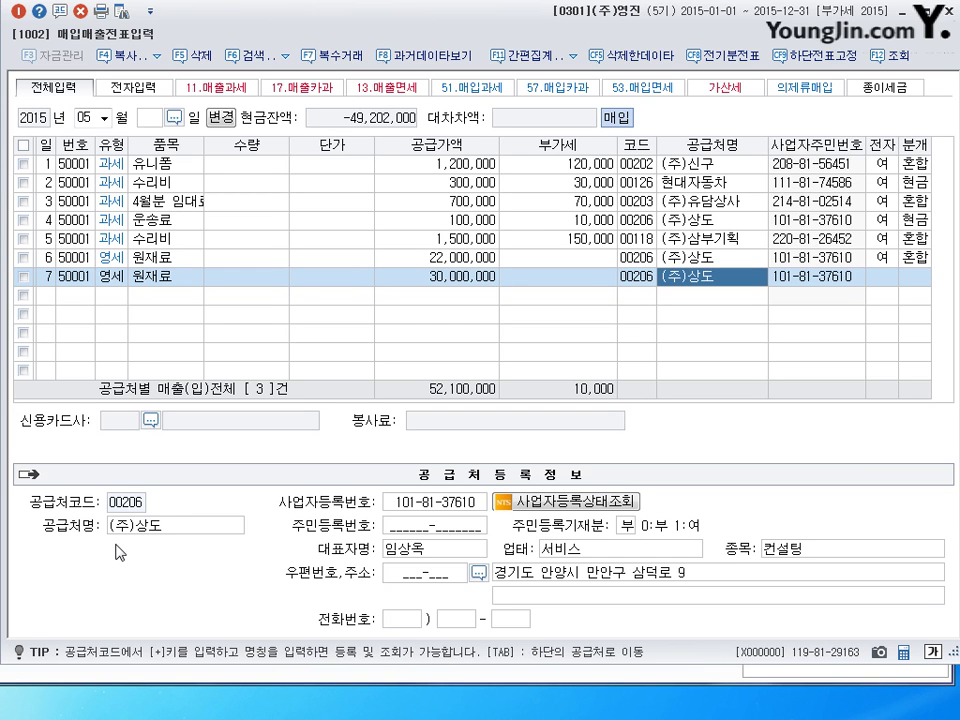
{"action": "key", "text": "Left"}
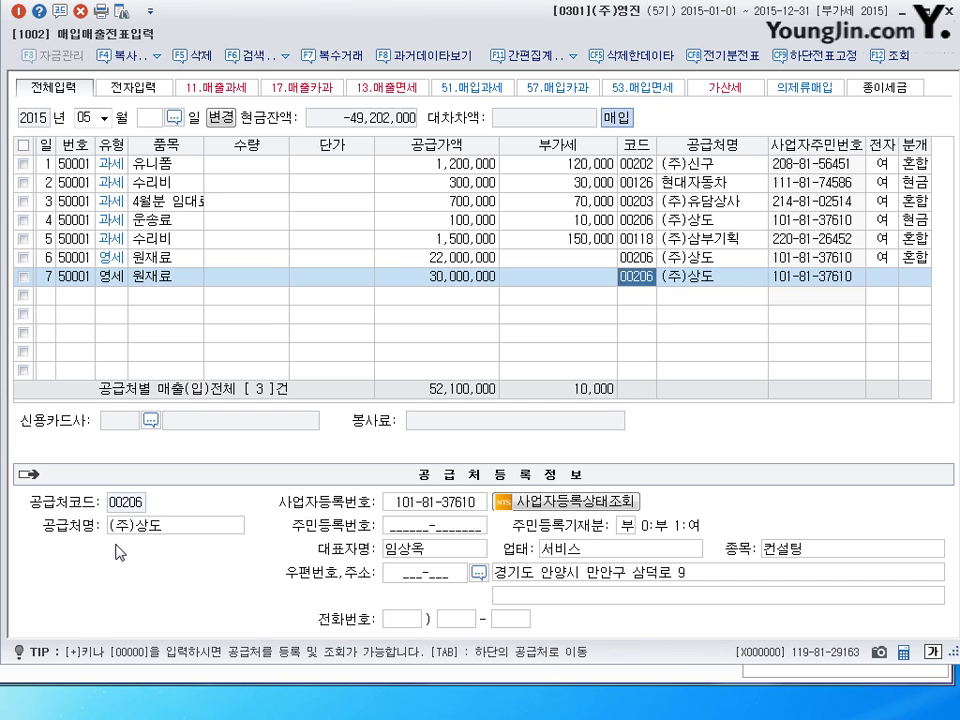
{"action": "type", "text": "+"}
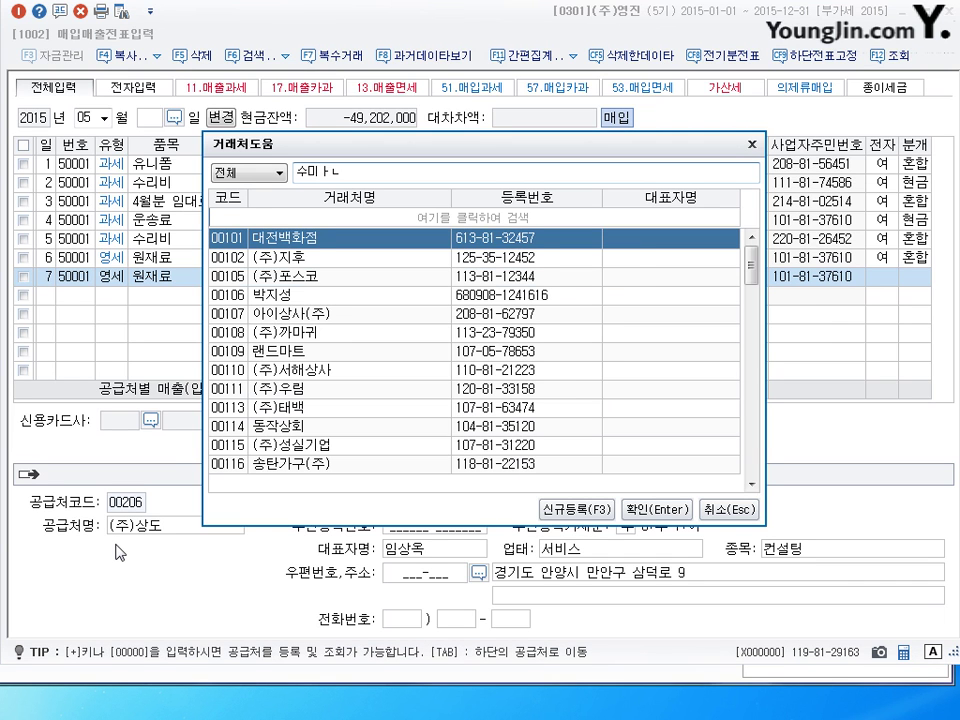
{"action": "key", "text": "BackSpace"}
{"action": "key", "text": "BackSpace"}
{"action": "key", "text": "BackSpace"}
{"action": "type", "text": "민"}
{"action": "key", "text": "Return"}
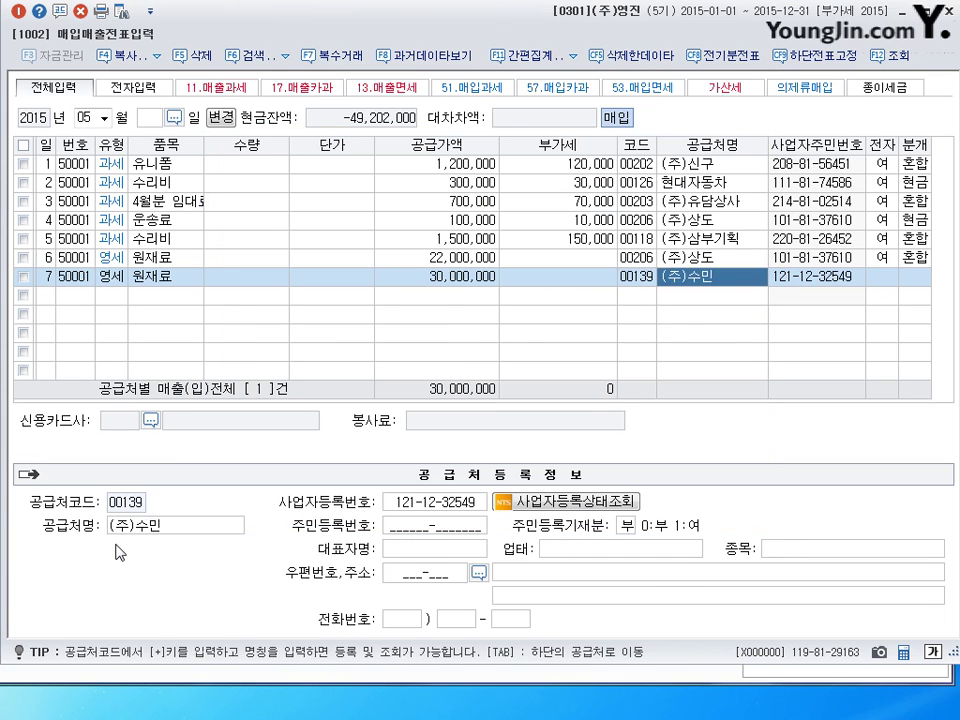
{"action": "key", "text": "Return"}
{"action": "key", "text": "1"}
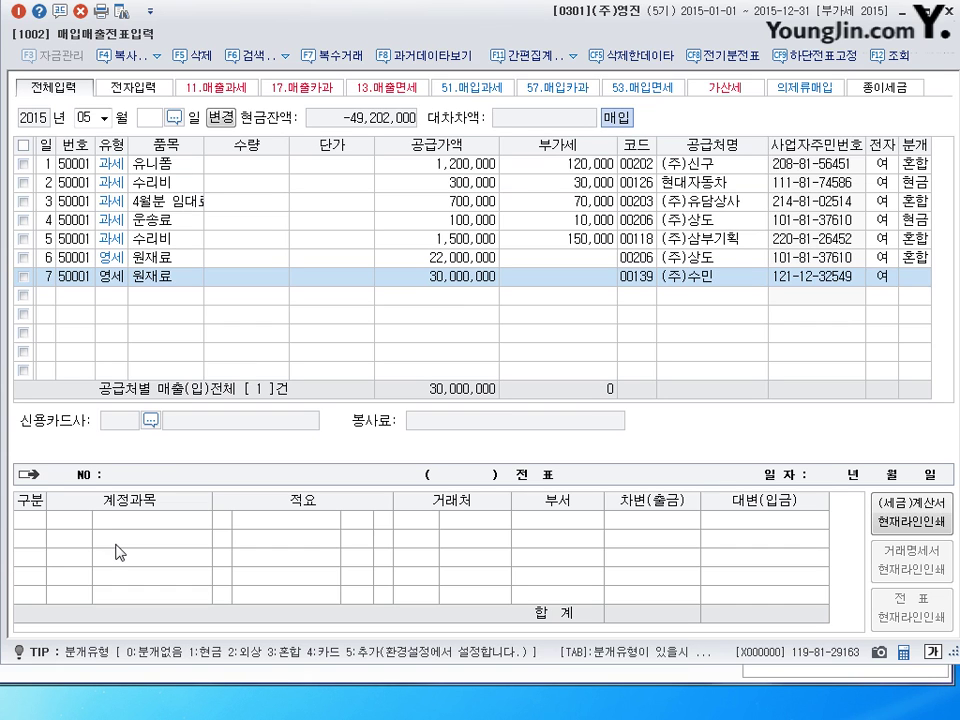
{"action": "key", "text": "3"}
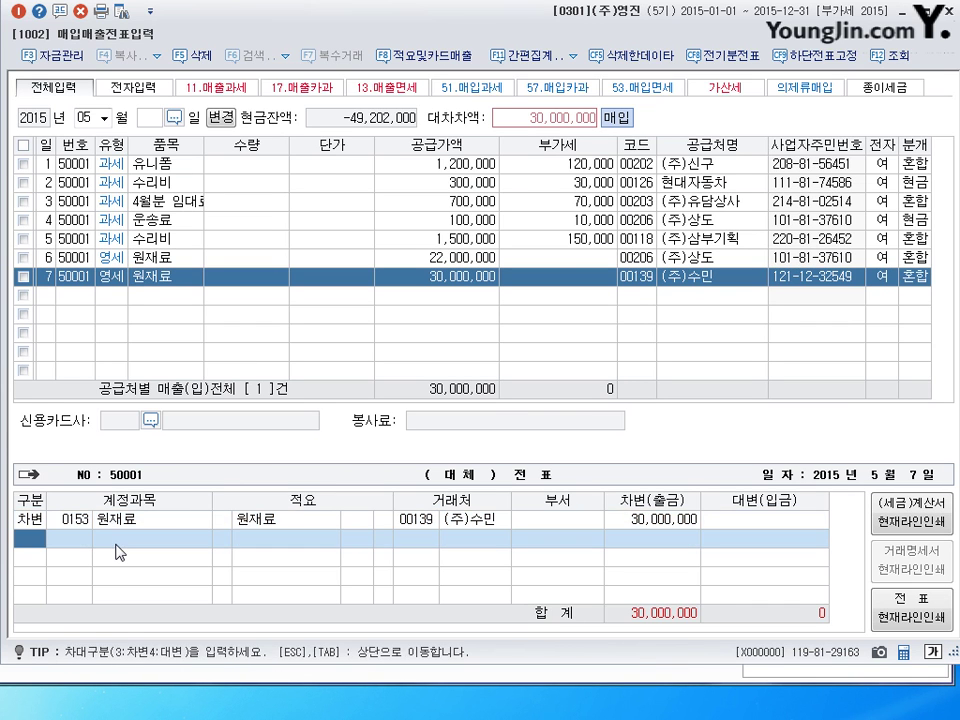
Credit 받을어음 6,000,000 with (주)상도 as the partner
{"action": "type", "text": "4110"}
{"action": "key", "text": "Return"}
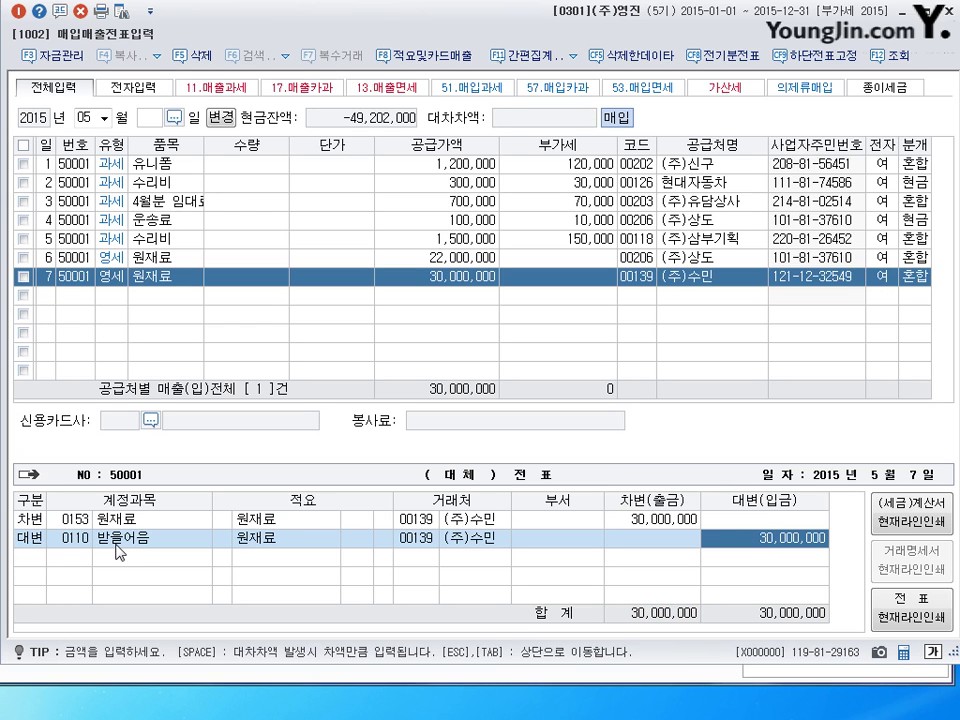
{"action": "key", "text": "Return"}
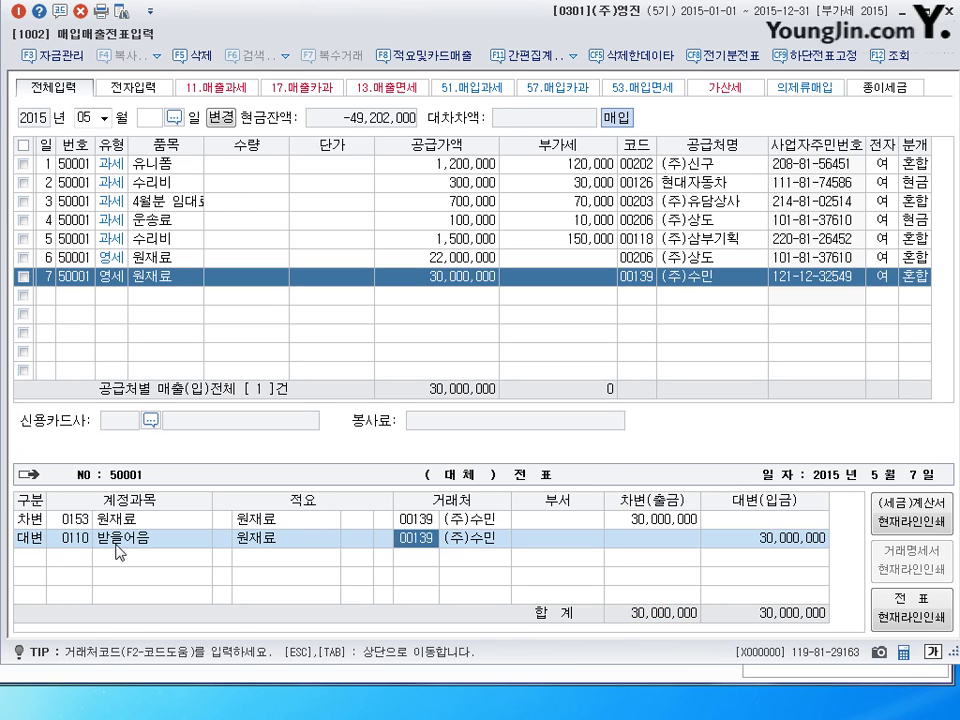
{"action": "type", "text": "상도"}
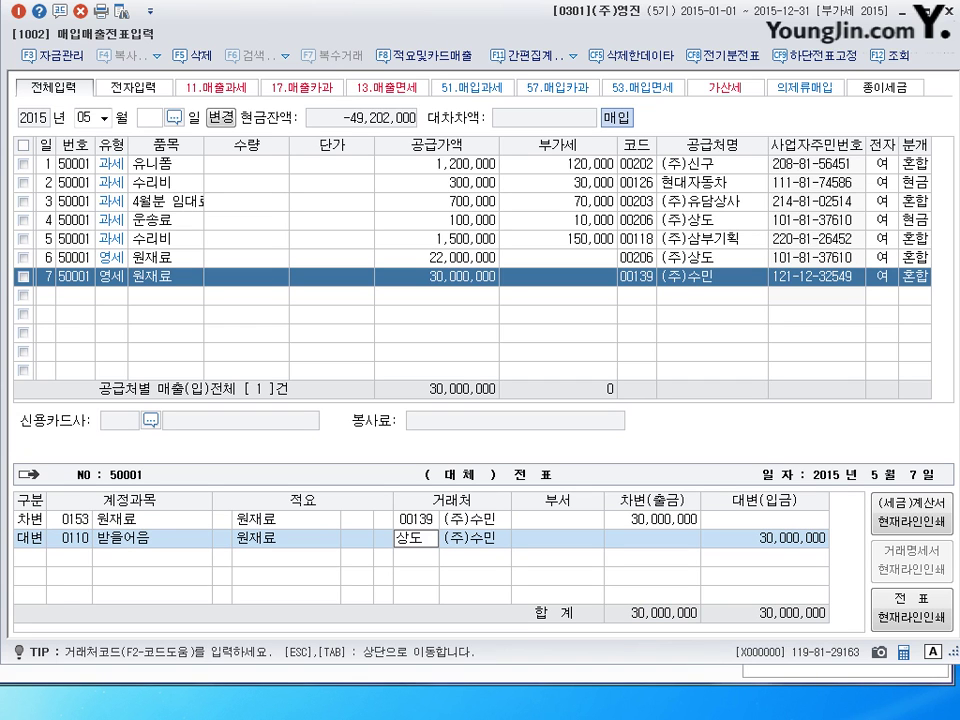
{"action": "key", "text": "Return"}
{"action": "key", "text": "Return"}
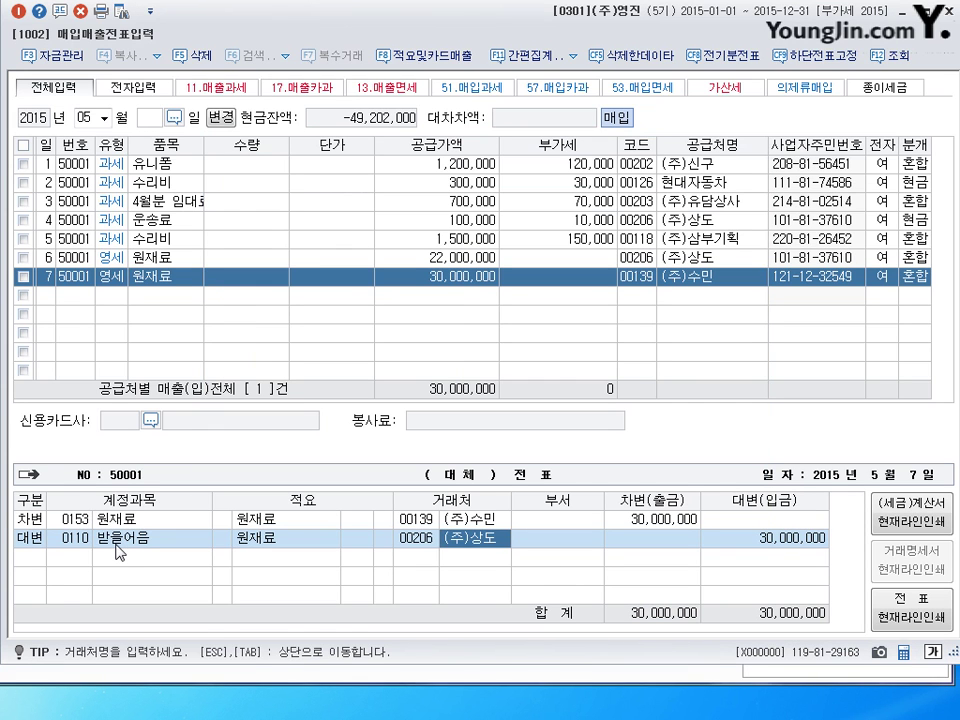
{"action": "key", "text": "Return"}
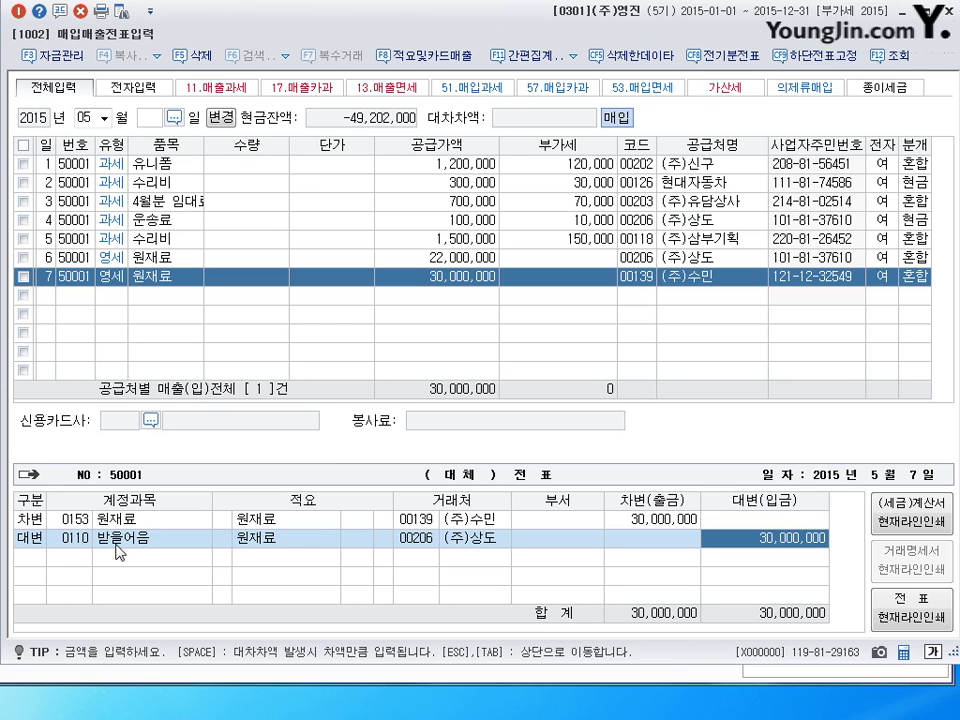
{"action": "type", "text": "6000000"}
{"action": "key", "text": "Return"}
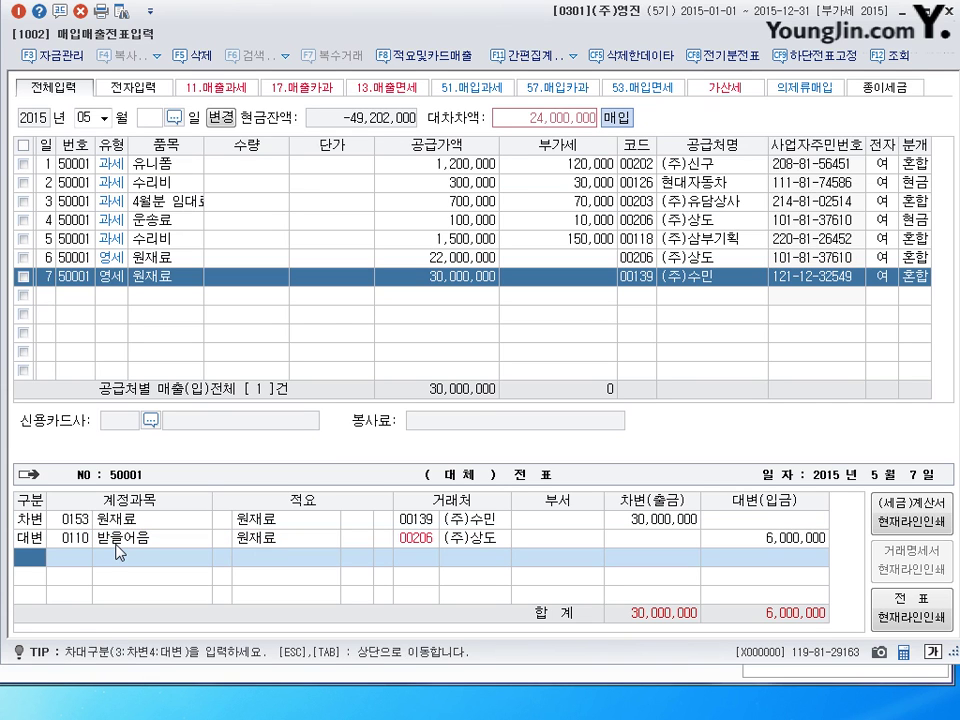
Credit the remaining 24,000,000 to 외상매입금 and save the balanced voucher
{"action": "type", "text": "4251"}
{"action": "key", "text": "Return"}
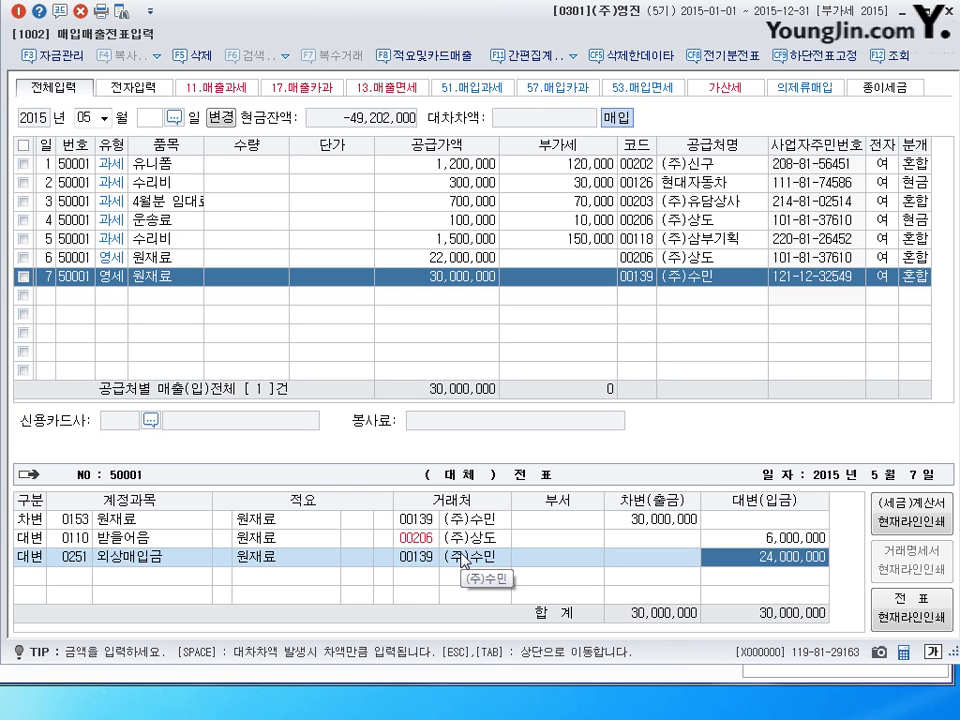
{"action": "key", "text": "Return"}
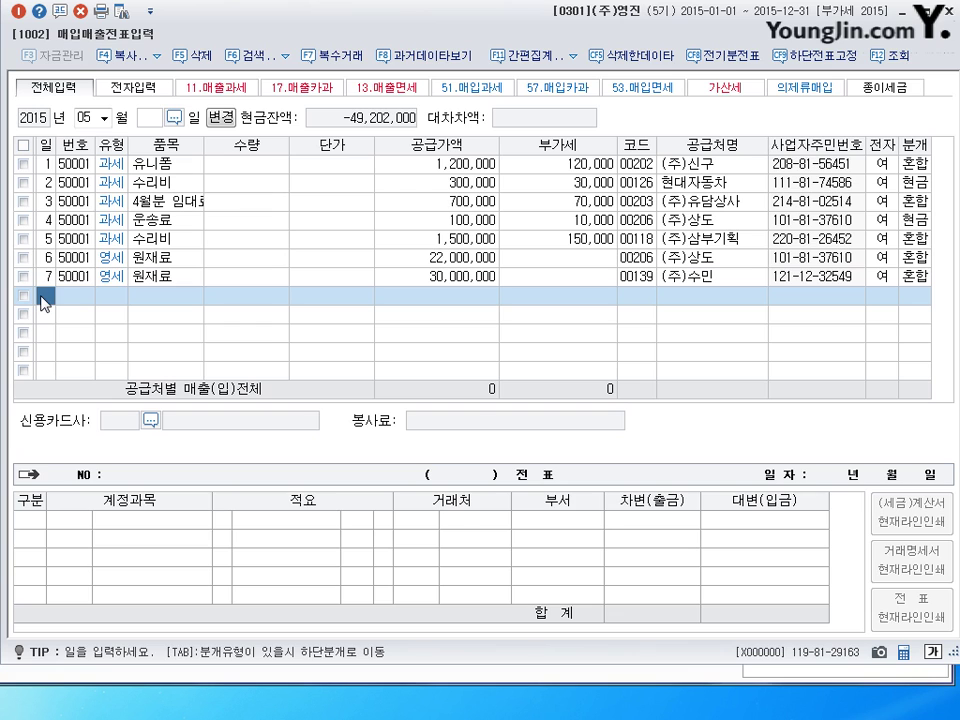
Enter row 8 as a day-8 tax-exempt 수도요금 purchase of 50,000 from (주)일신산업
{"action": "type", "text": "8"}
{"action": "key", "text": "Return"}
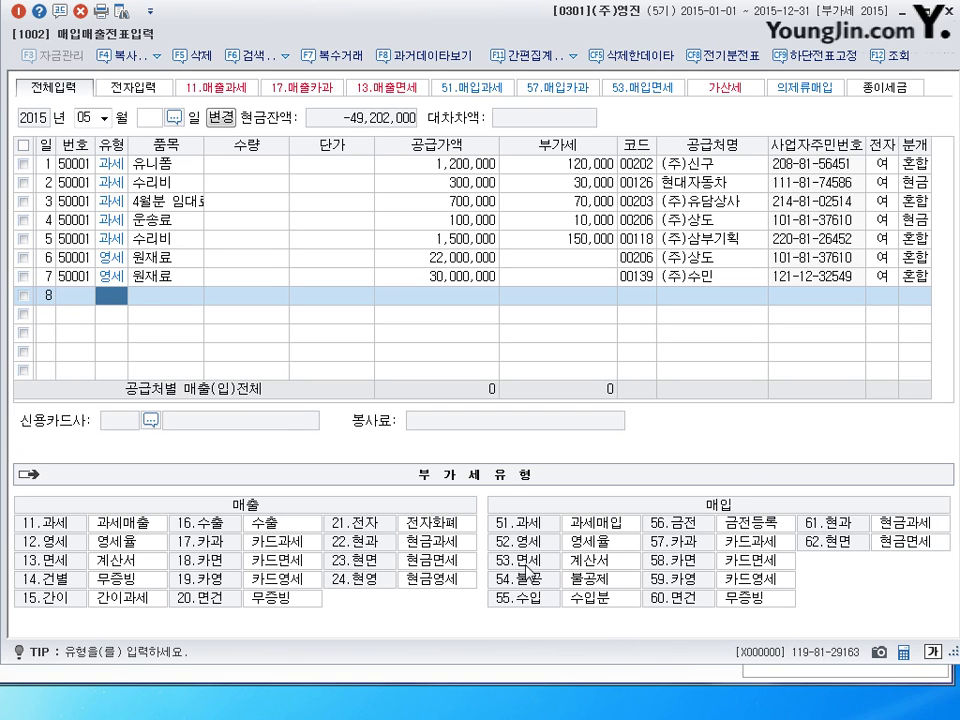
{"action": "type", "text": "53"}
{"action": "key", "text": "Return"}
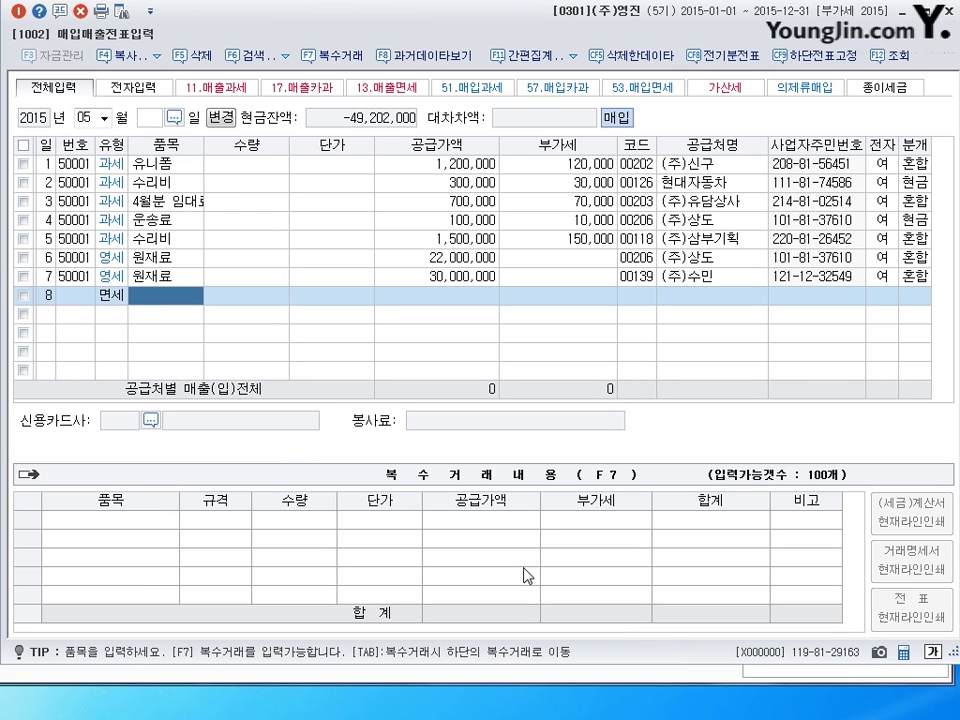
{"action": "type", "text": "수도요금"}
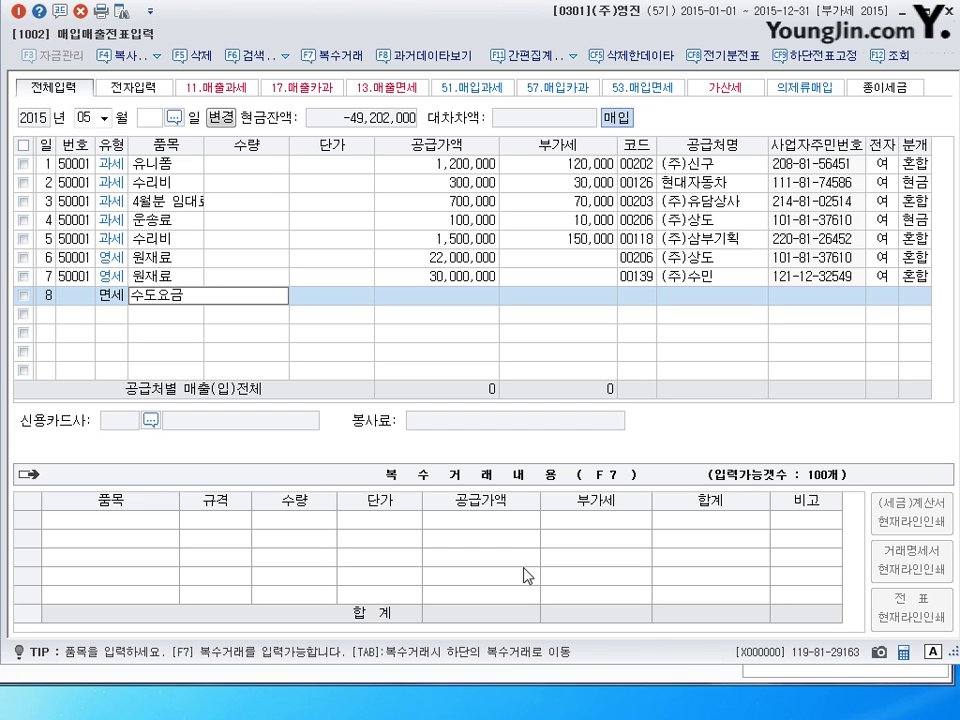
{"action": "key", "text": "Return"}
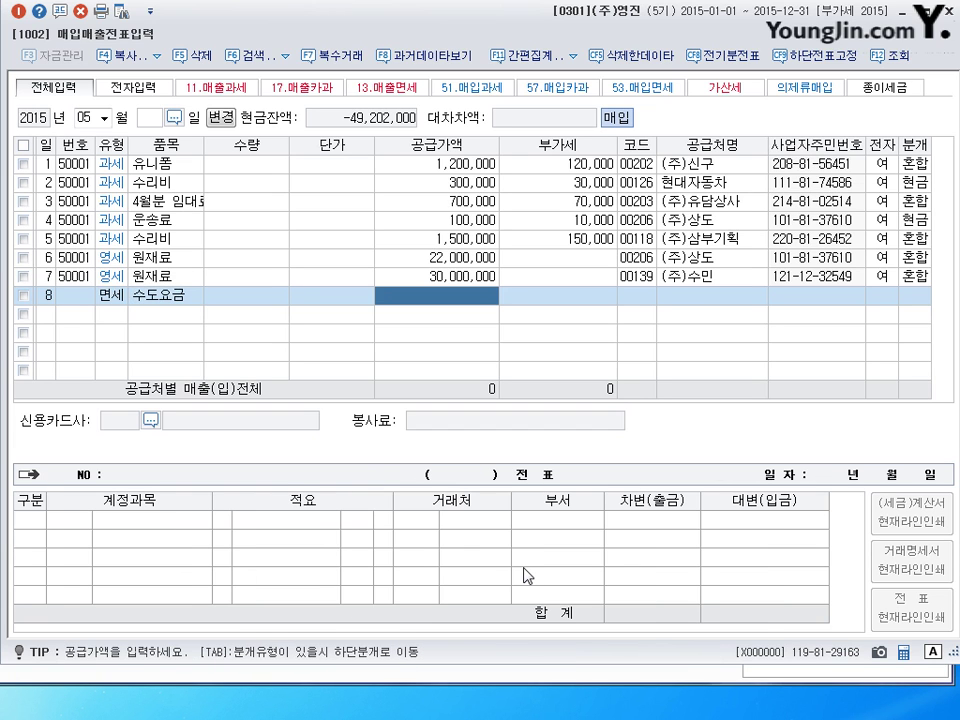
{"action": "type", "text": "500000"}
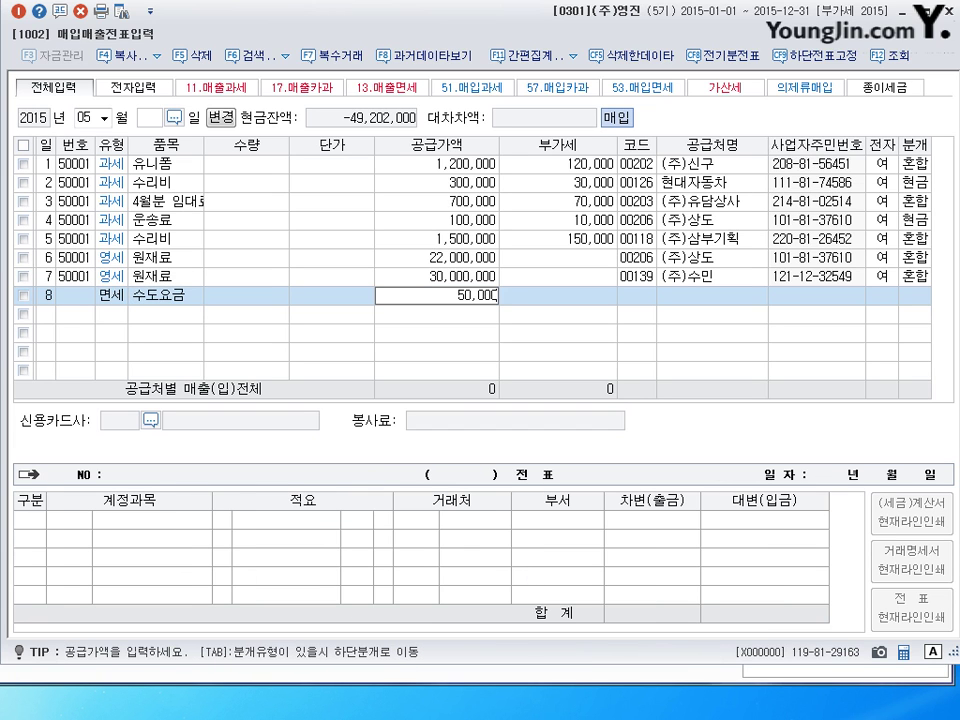
{"action": "key", "text": "Return"}
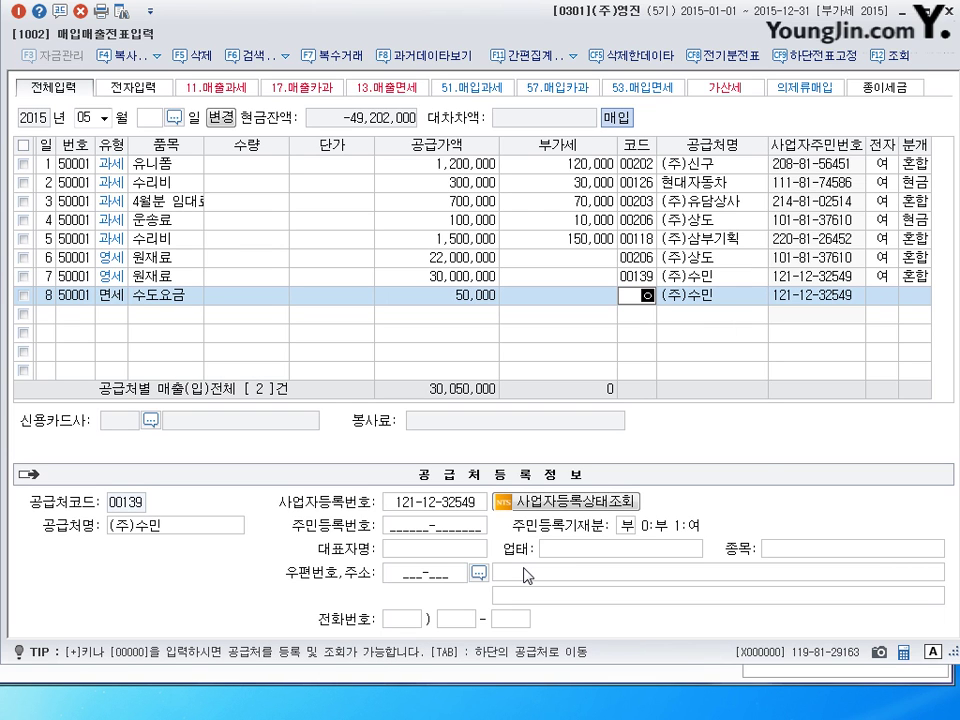
{"action": "type", "text": "일신"}
{"action": "key", "text": "Return"}
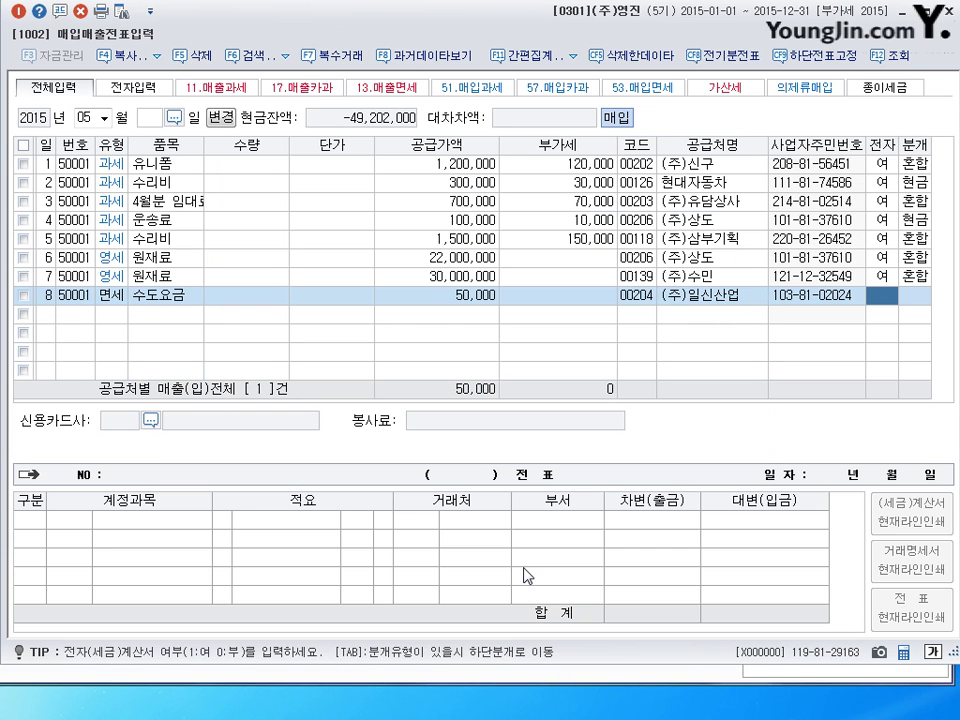
Record it as a cash payment debited to 0815 수도광열비, save, and review the journal
{"action": "key", "text": "Return"}
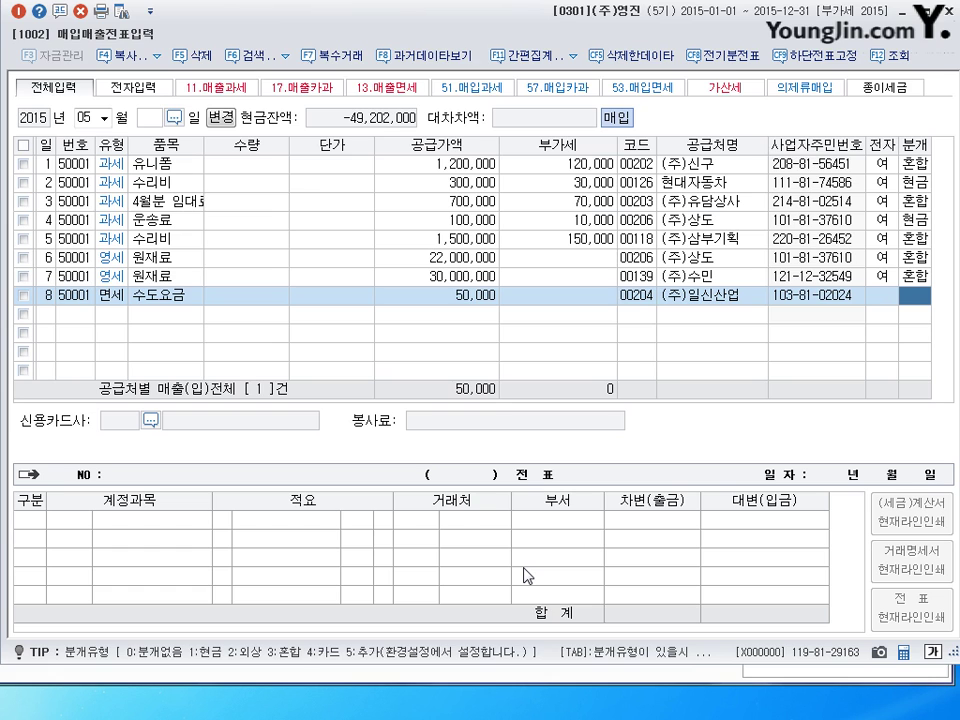
{"action": "type", "text": "1"}
{"action": "key", "text": "Return"}
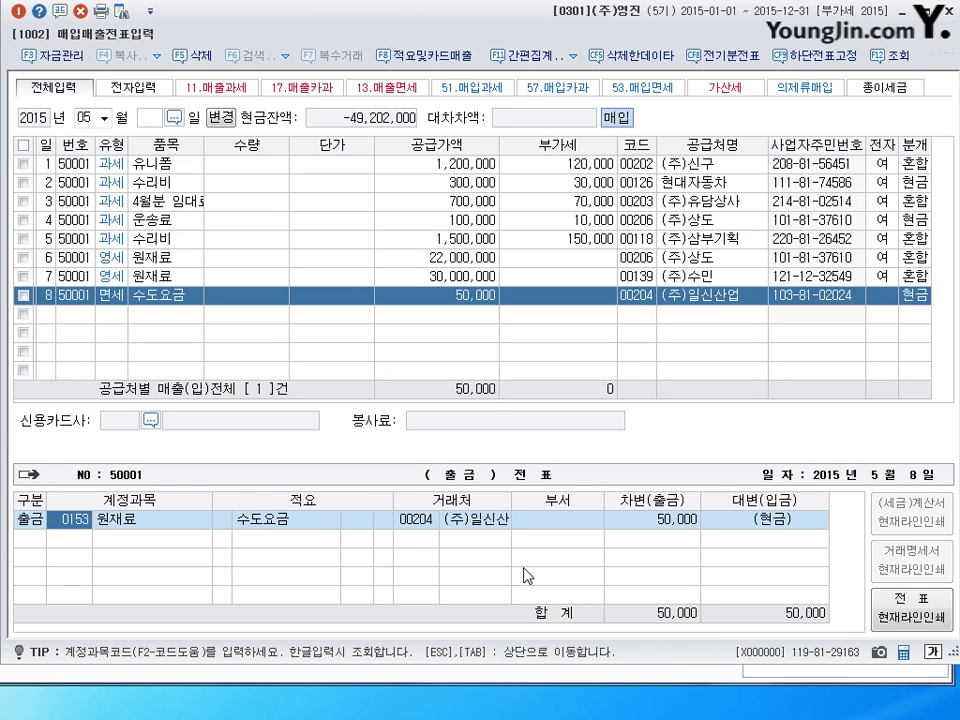
{"action": "type", "text": "0815"}
{"action": "key", "text": "Return"}
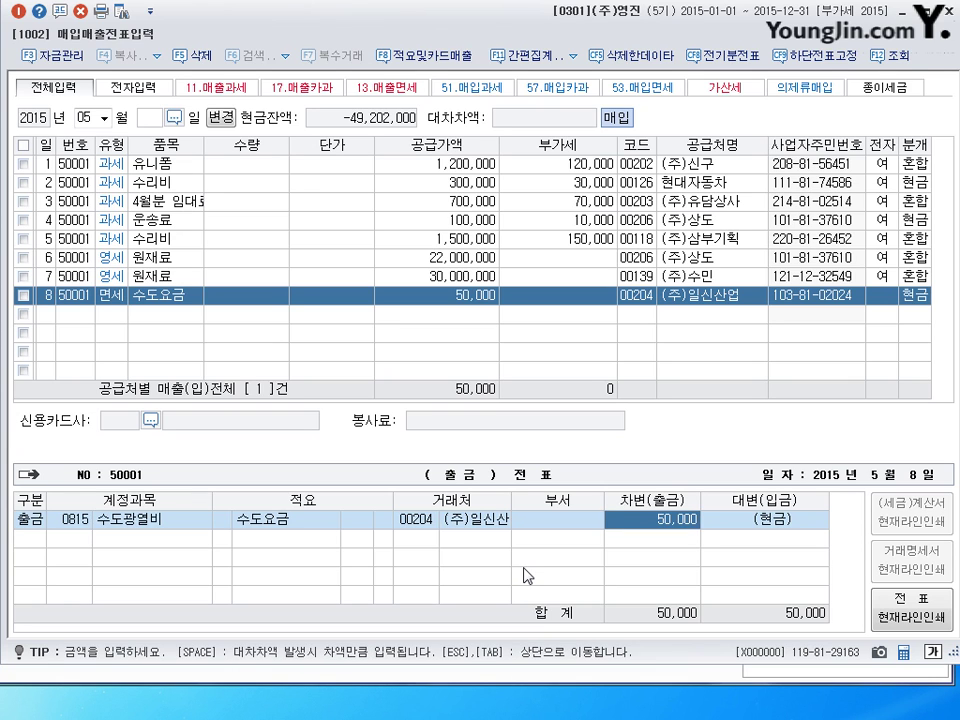
{"action": "key", "text": "Return"}
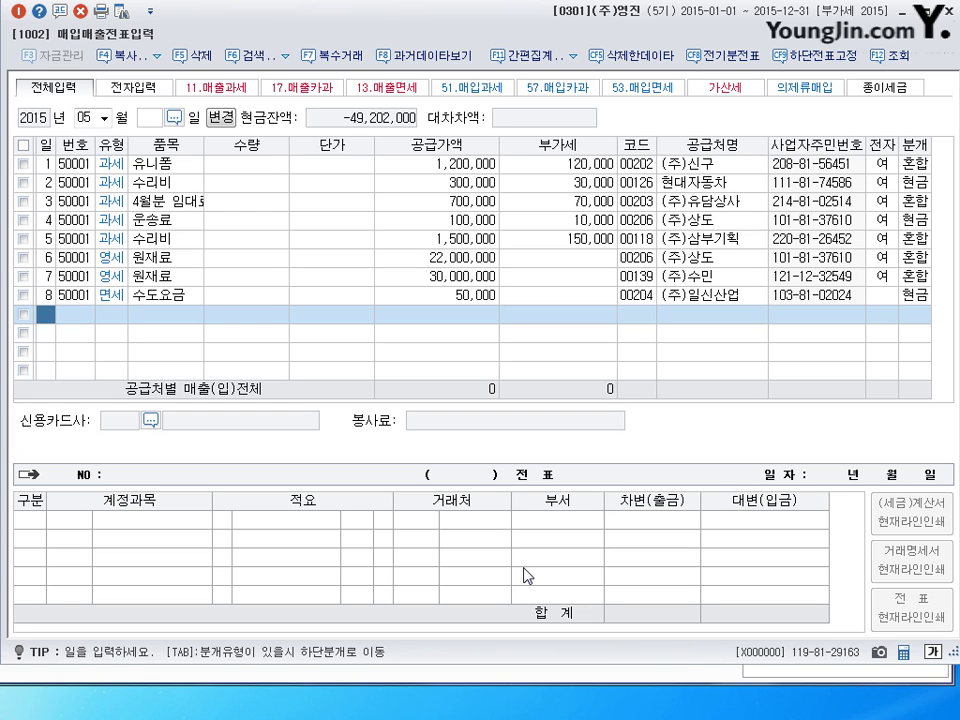
{"action": "key", "text": "Up"}
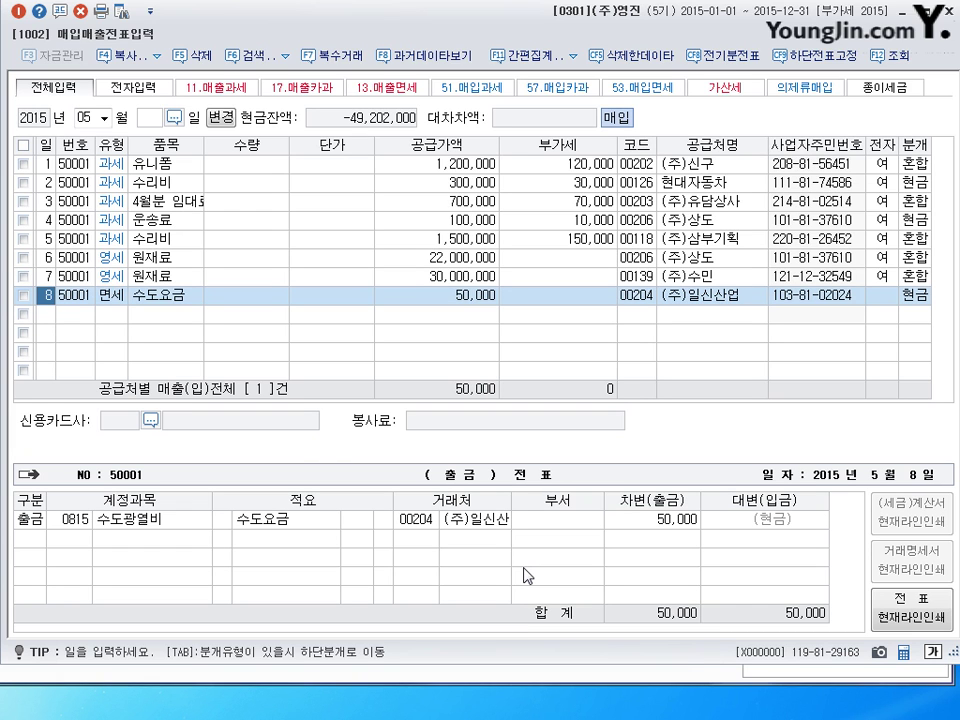
{"action": "left_click", "coordinate": [78, 519]}
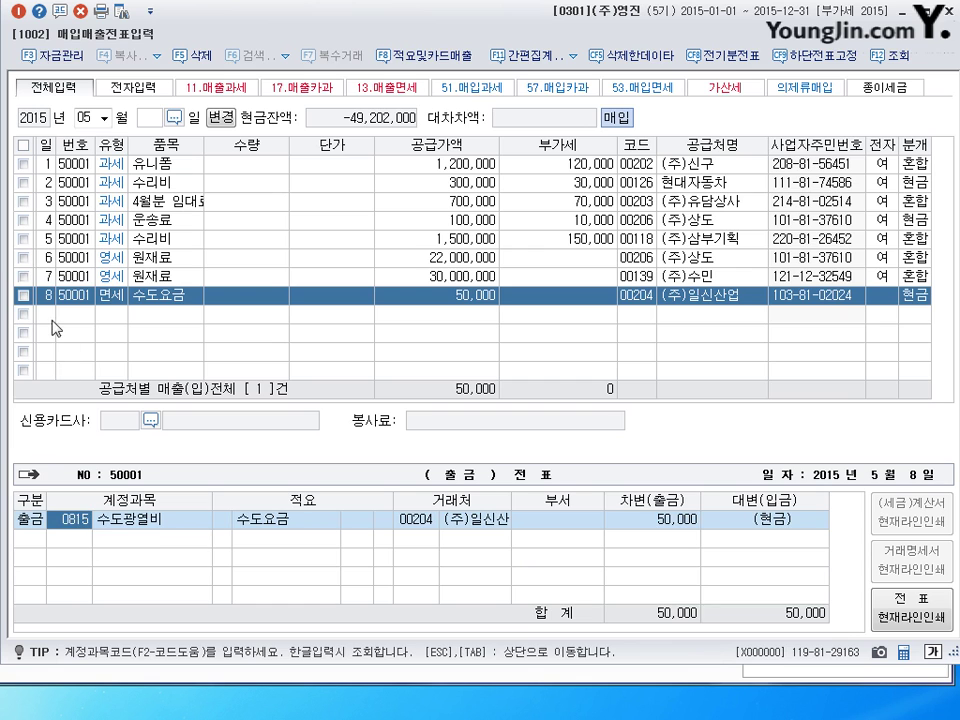
{"action": "left_click", "coordinate": [51, 314]}
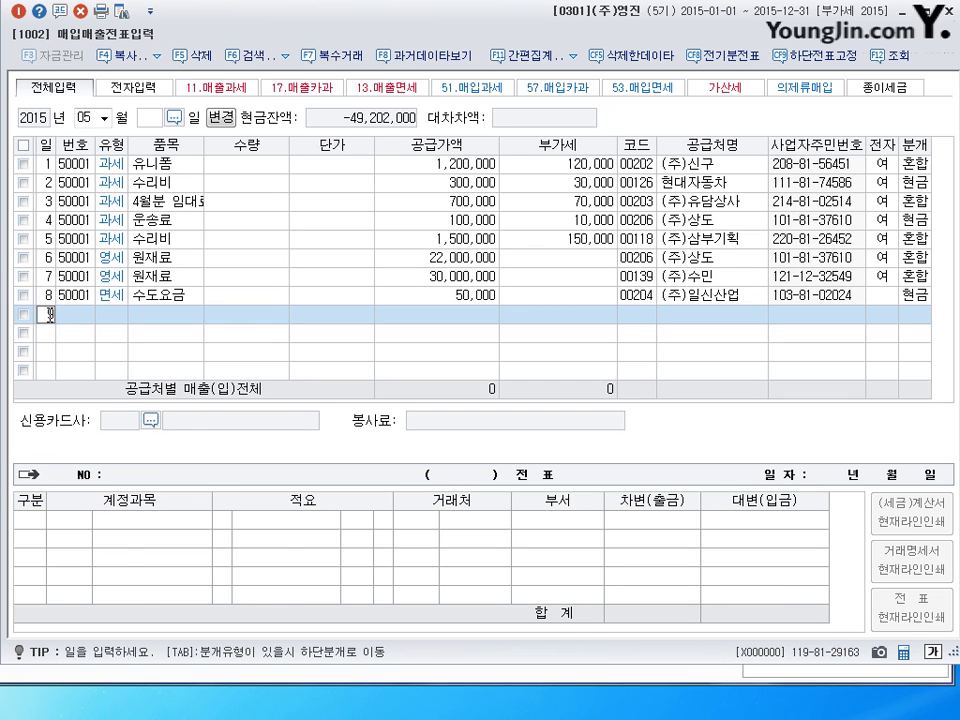
Enter row 9 as a day-9 tax-exempt 축하화환 purchase of 100,000 from (주)꽃나라
{"action": "type", "text": "9"}
{"action": "key", "text": "Return"}
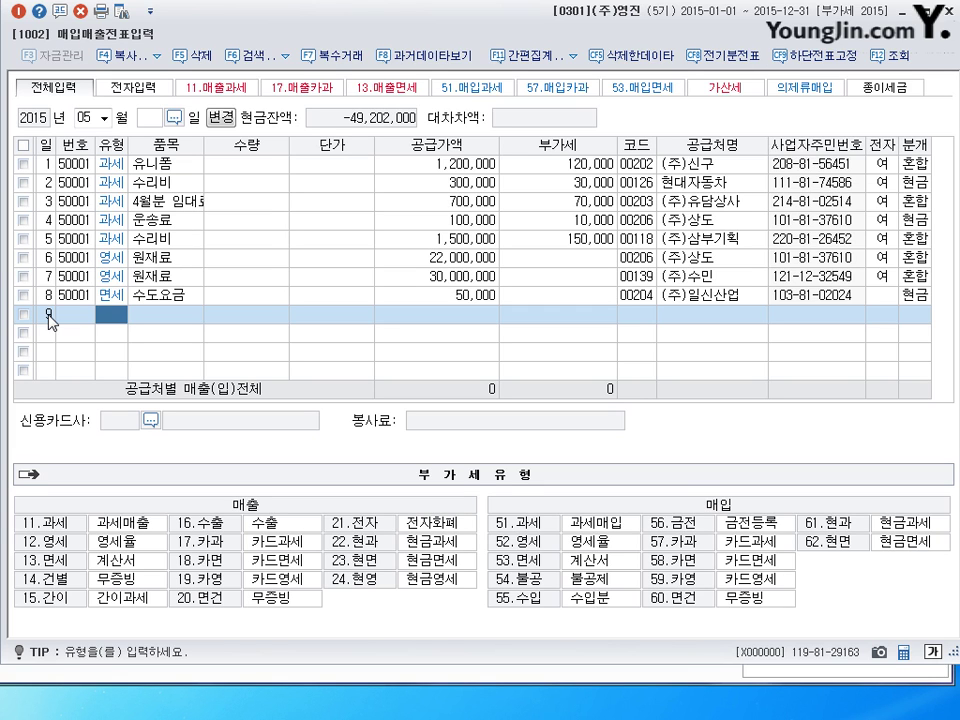
{"action": "type", "text": "53"}
{"action": "key", "text": "Return"}
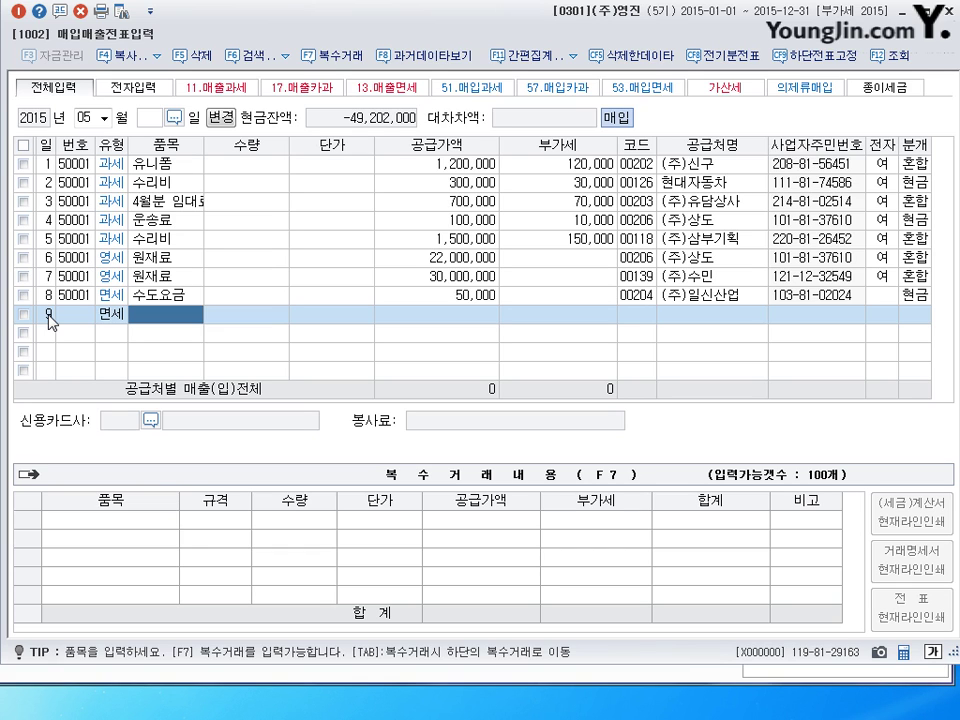
{"action": "type", "text": "축하화호"}
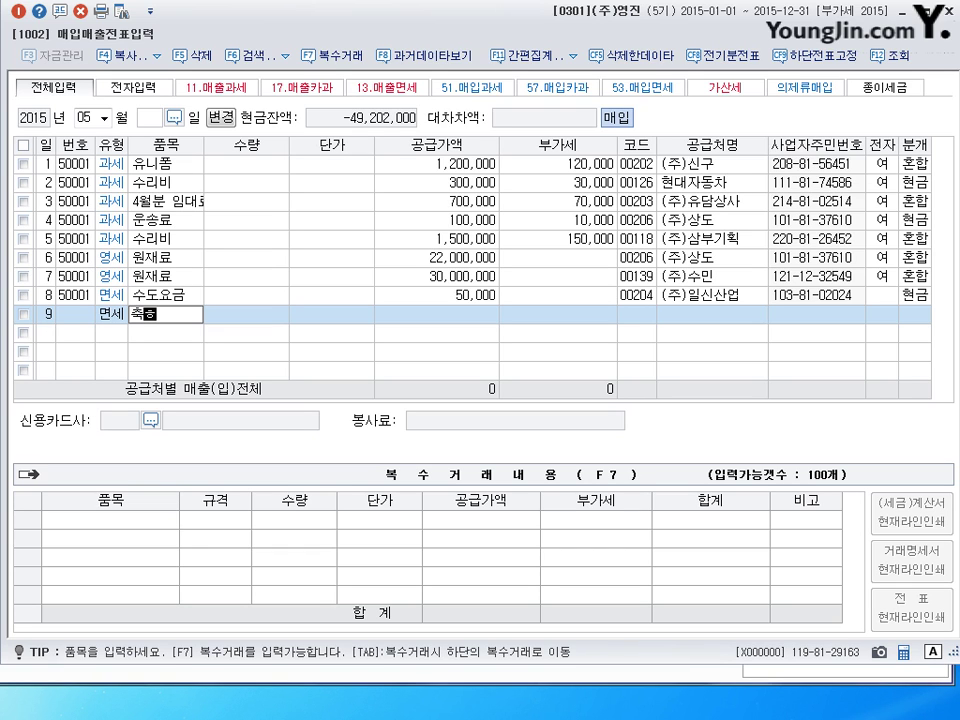
{"action": "type", "text": "환"}
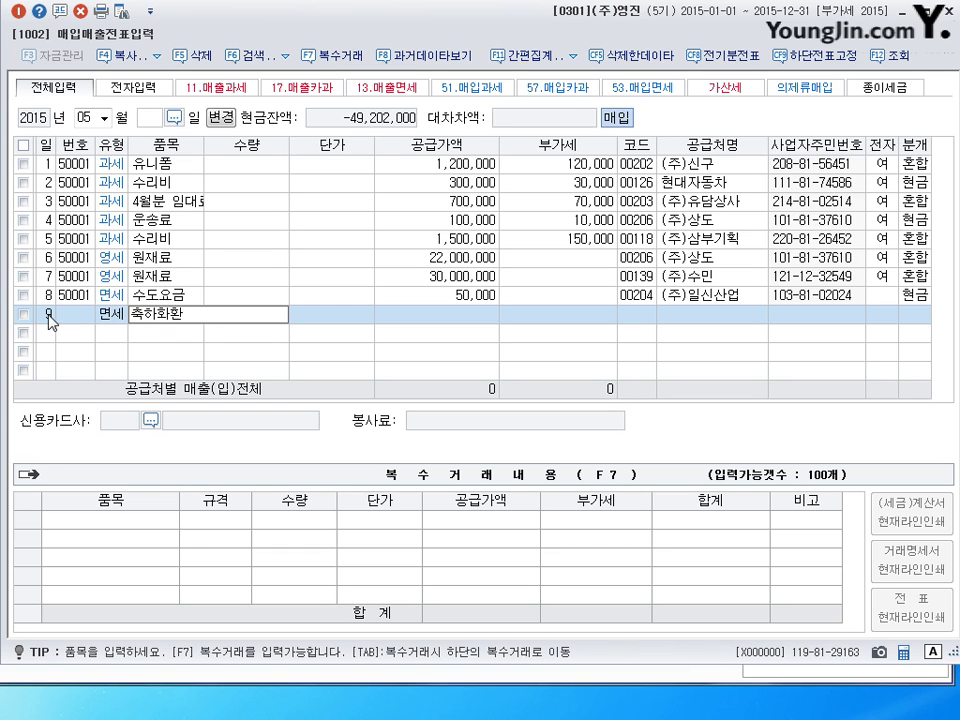
{"action": "key", "text": "Return"}
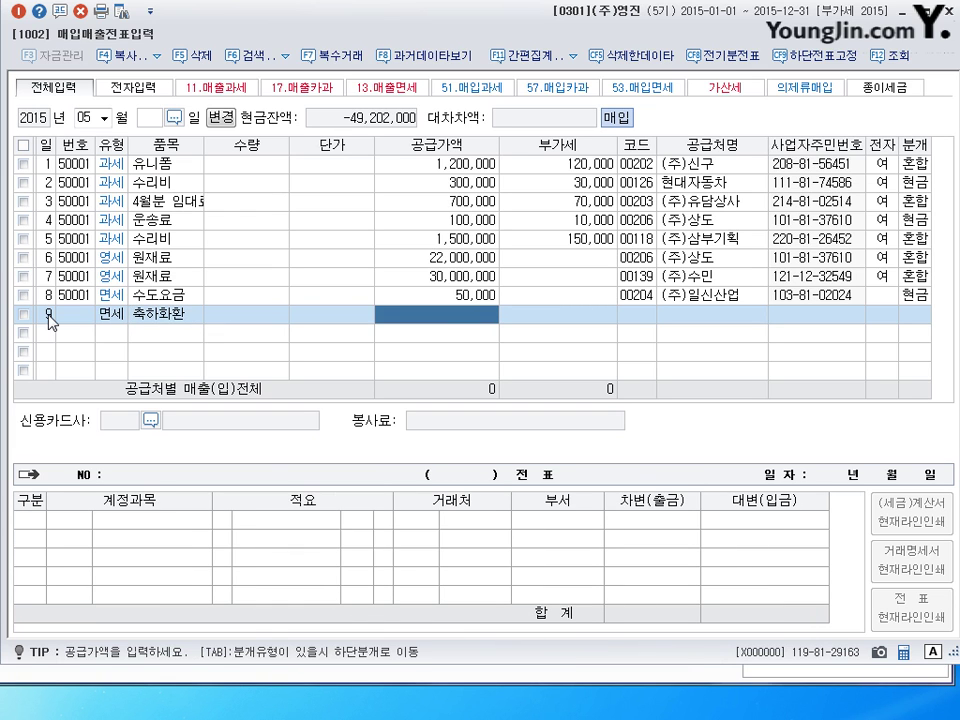
{"action": "type", "text": "100,000"}
{"action": "key", "text": "Return"}
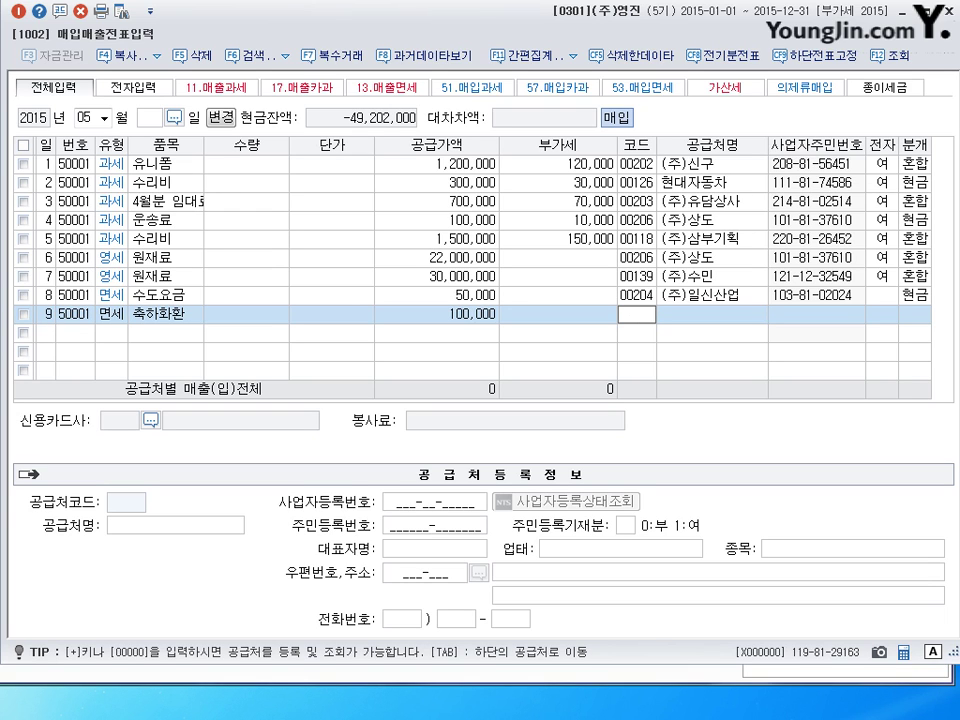
{"action": "type", "text": "꽃나"}
{"action": "key", "text": "Return"}
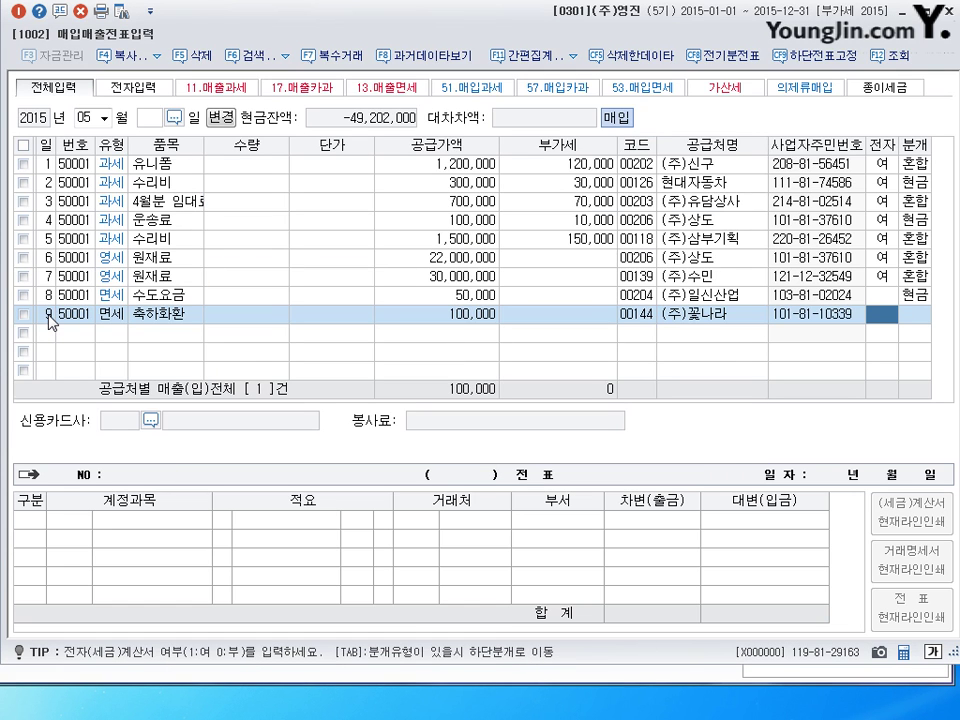
Journalise row 9 as mixed, debiting 0813 접대비 and crediting 0103 보통예금, then date row 10 day 10
{"action": "key", "text": "Return"}
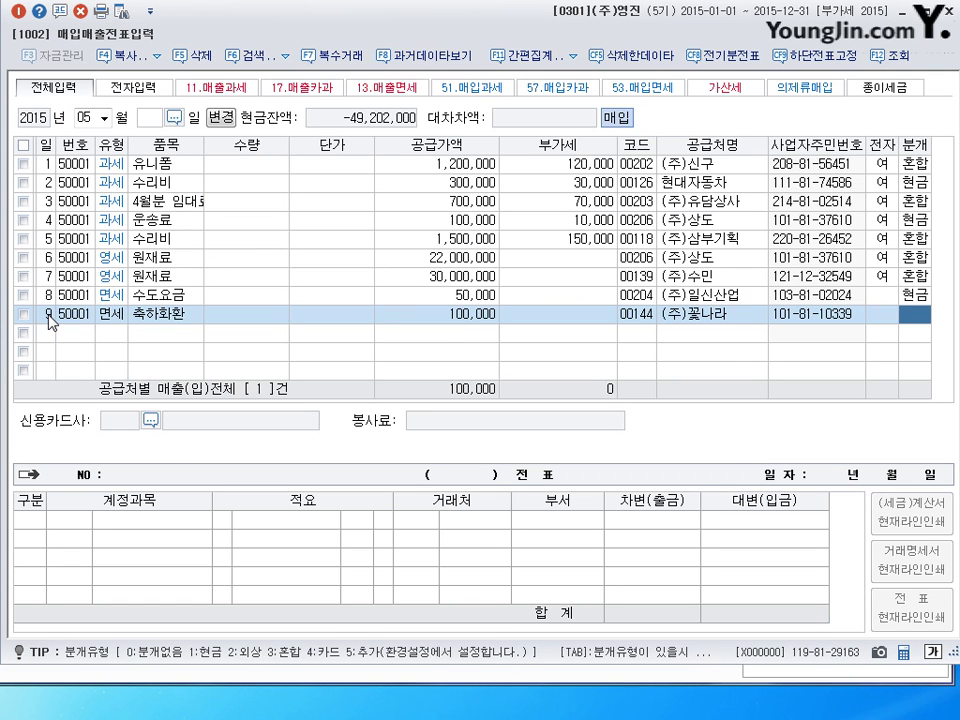
{"action": "type", "text": "3"}
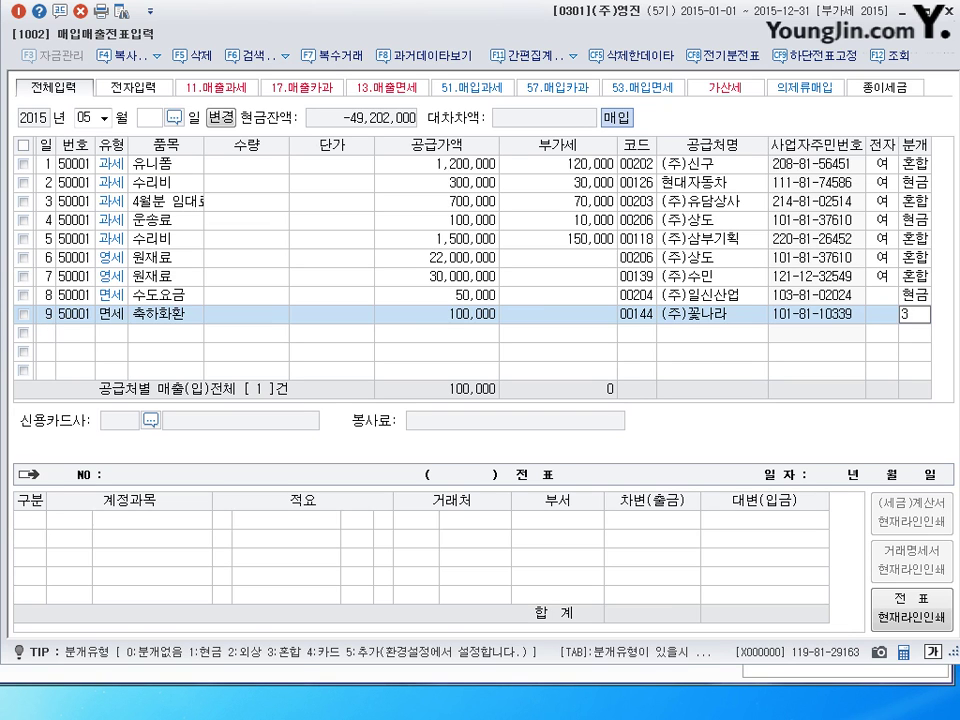
{"action": "key", "text": "Return"}
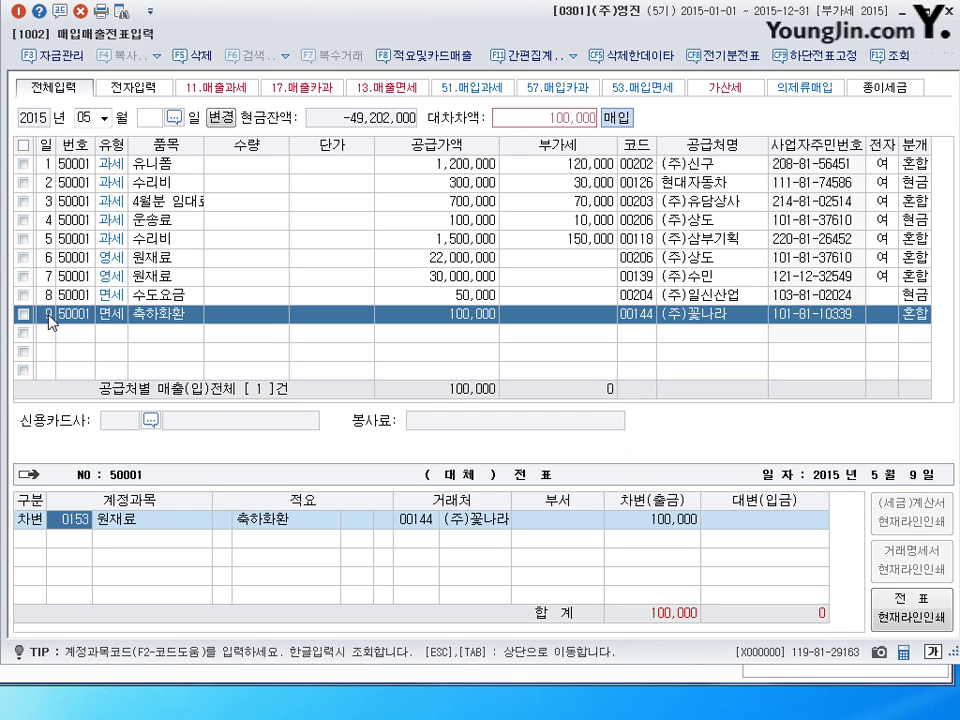
{"action": "type", "text": "0813"}
{"action": "key", "text": "Return"}
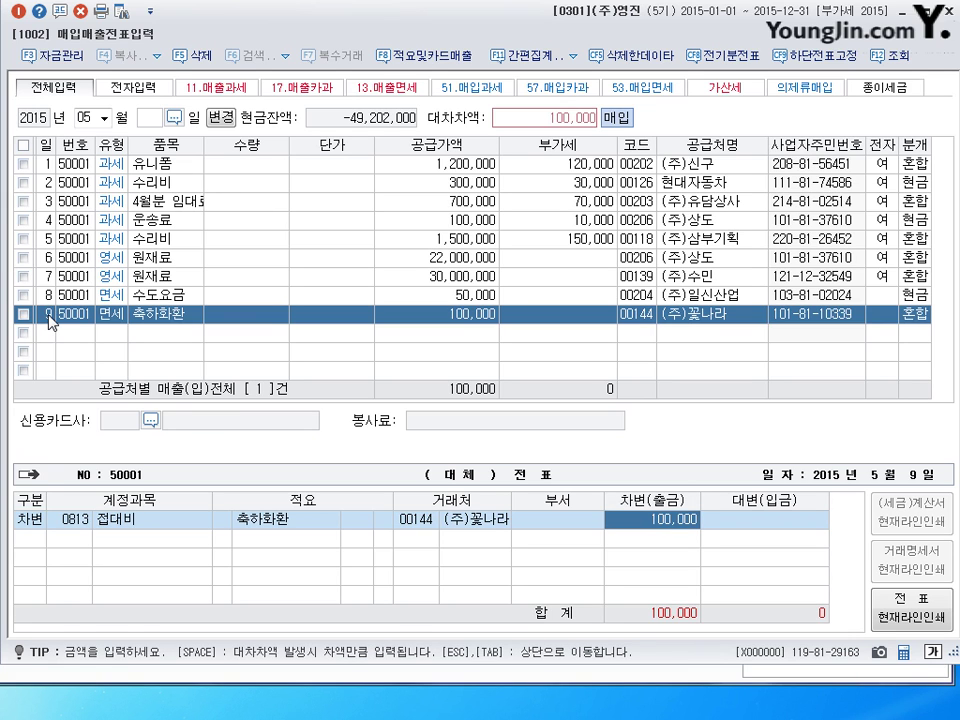
{"action": "key", "text": "Return"}
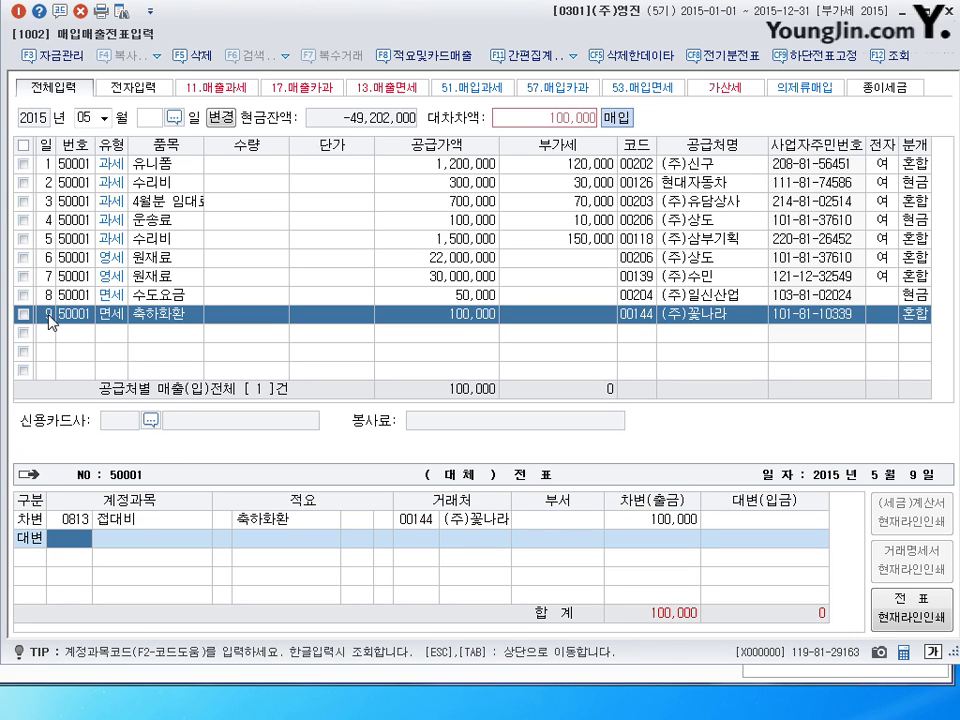
{"action": "type", "text": "0103"}
{"action": "key", "text": "Return"}
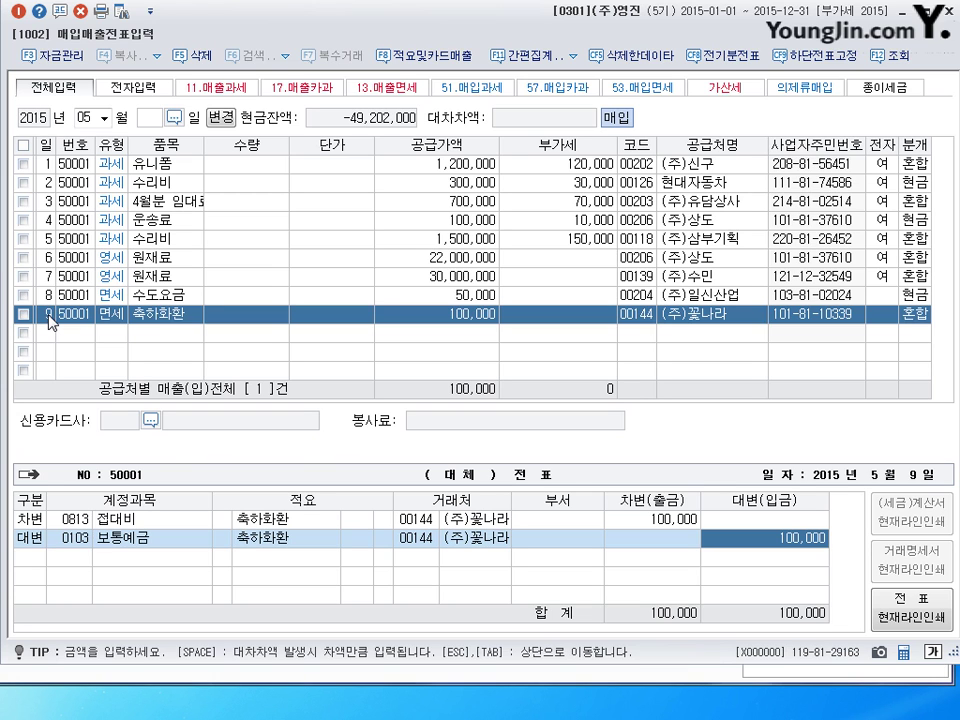
{"action": "key", "text": "Return"}
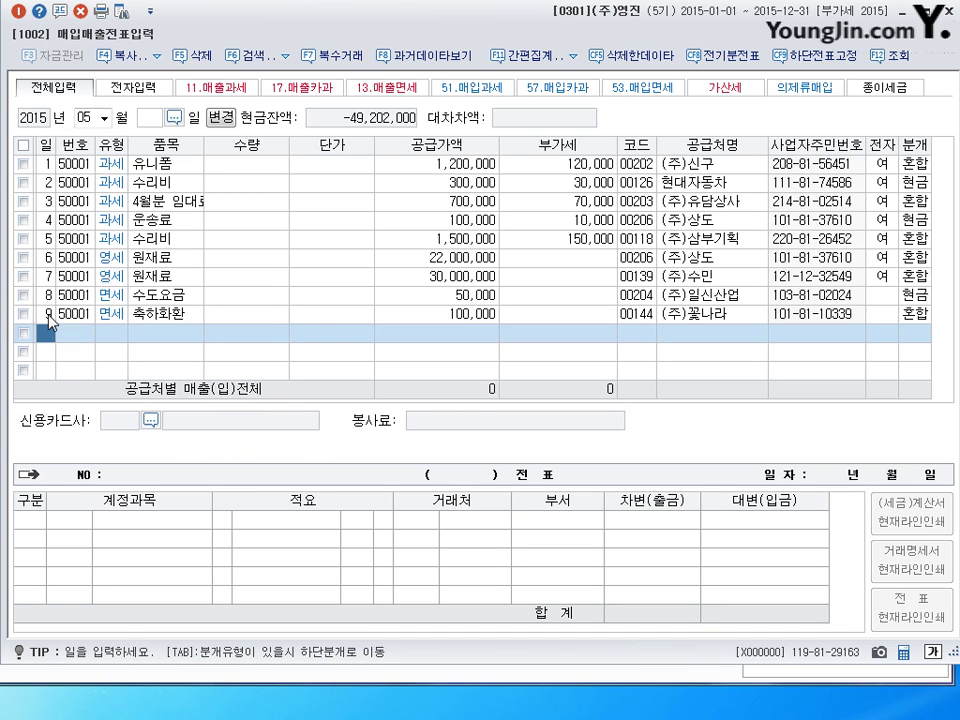
{"action": "type", "text": "10"}
{"action": "key", "text": "Return"}
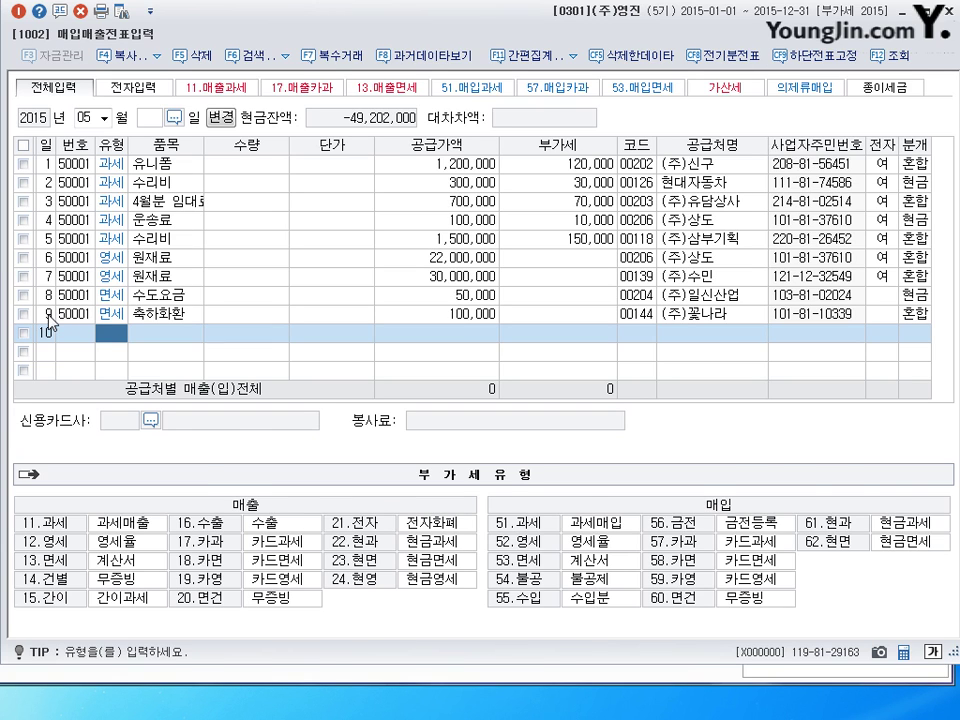
Make row 10 a tax-exempt 쌀 purchase of 800,000 from 유일정미소
{"action": "type", "text": "53"}
{"action": "key", "text": "Return"}
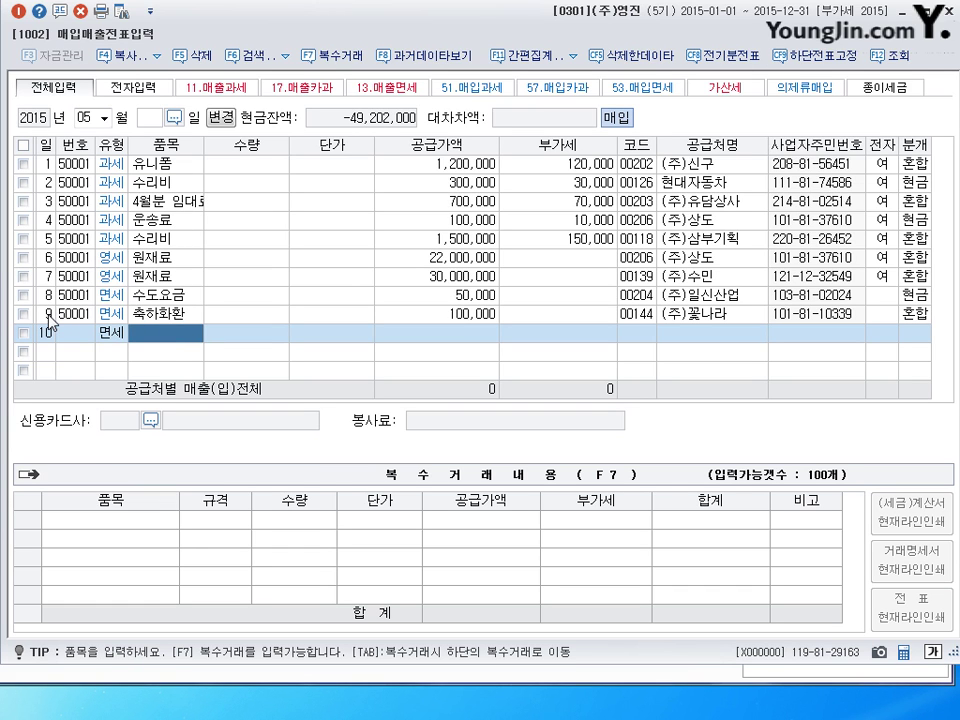
{"action": "type", "text": "쌀"}
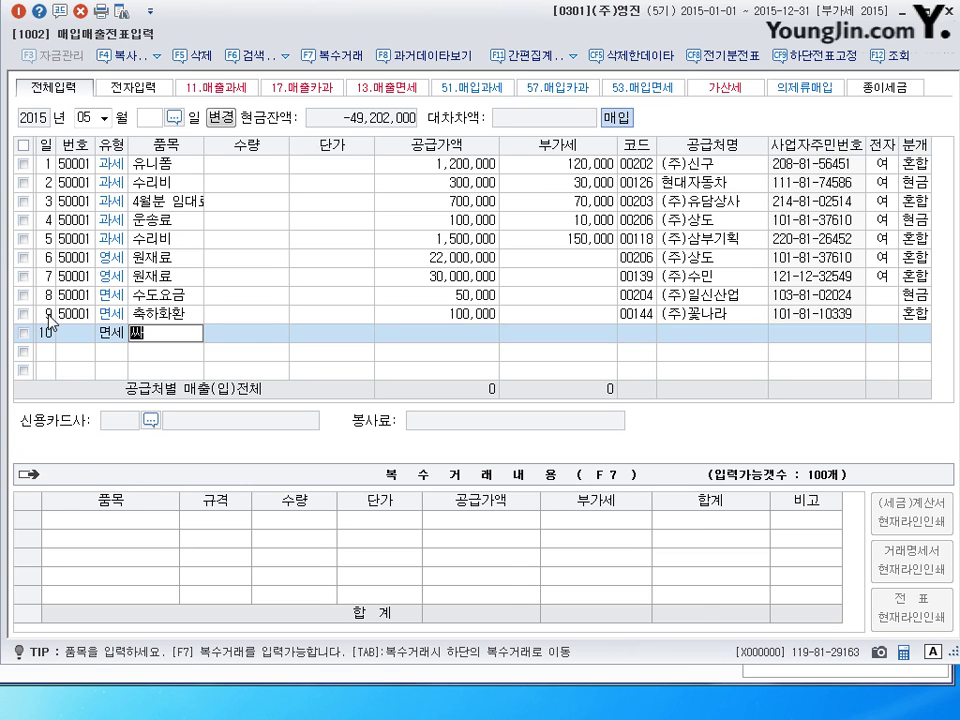
{"action": "key", "text": "Return"}
{"action": "key", "text": "Return"}
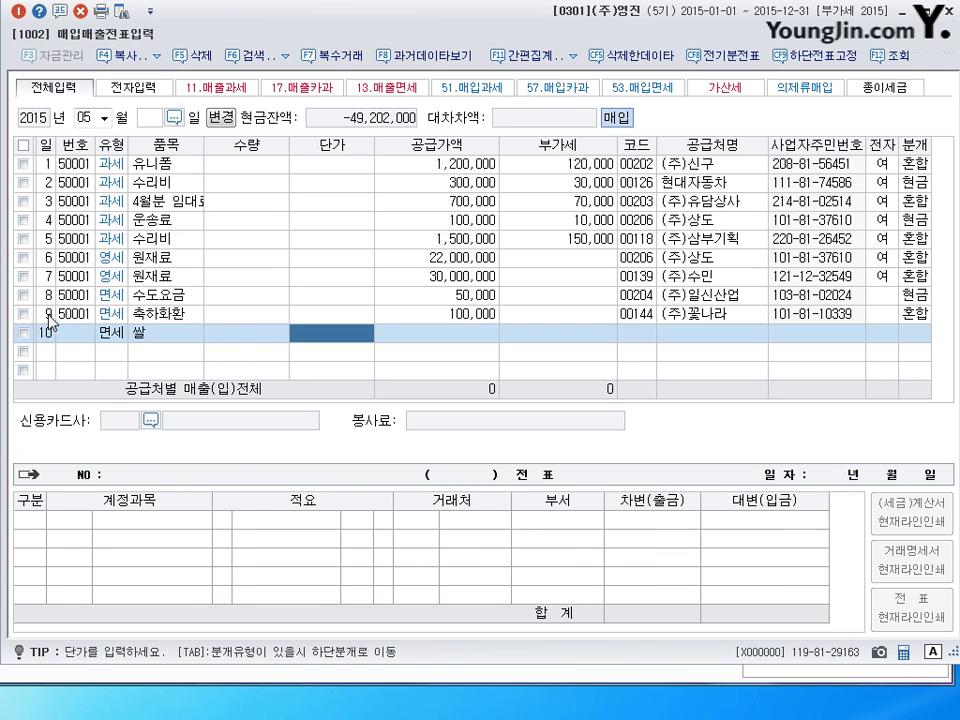
{"action": "key", "text": "Return"}
{"action": "type", "text": "800"}
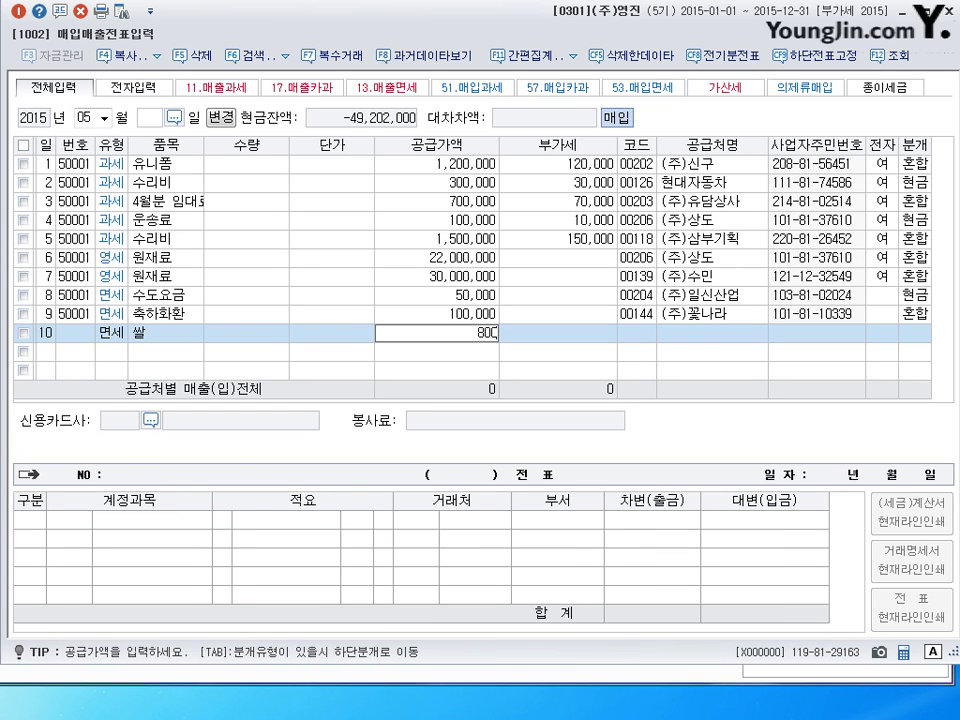
{"action": "type", "text": ",000"}
{"action": "key", "text": "Return"}
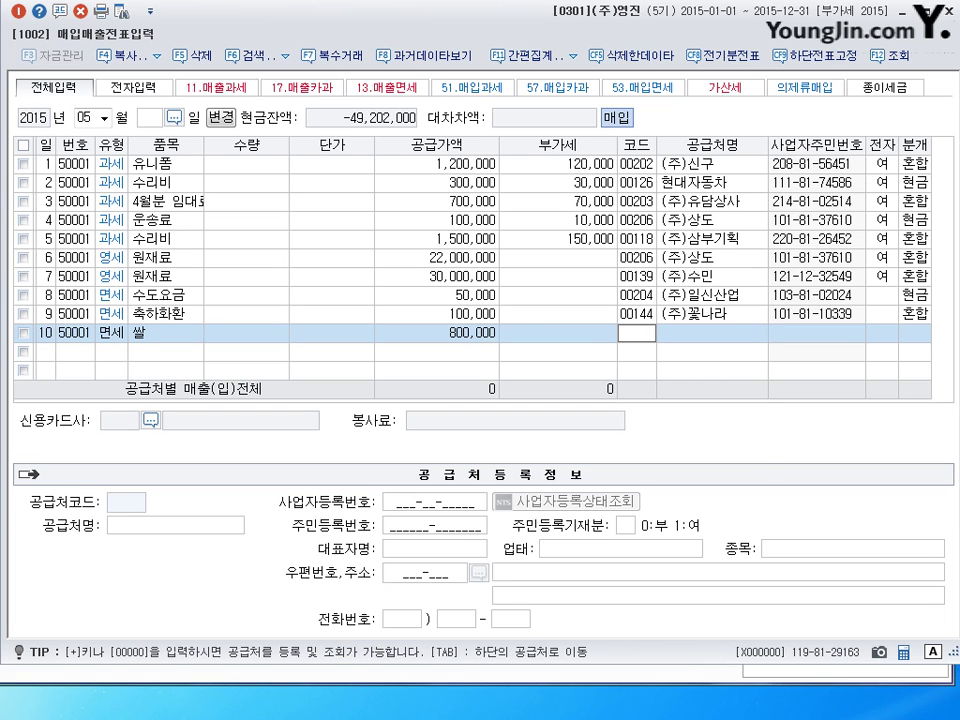
{"action": "type", "text": "유일"}
{"action": "key", "text": "Return"}
{"action": "key", "text": "Return"}
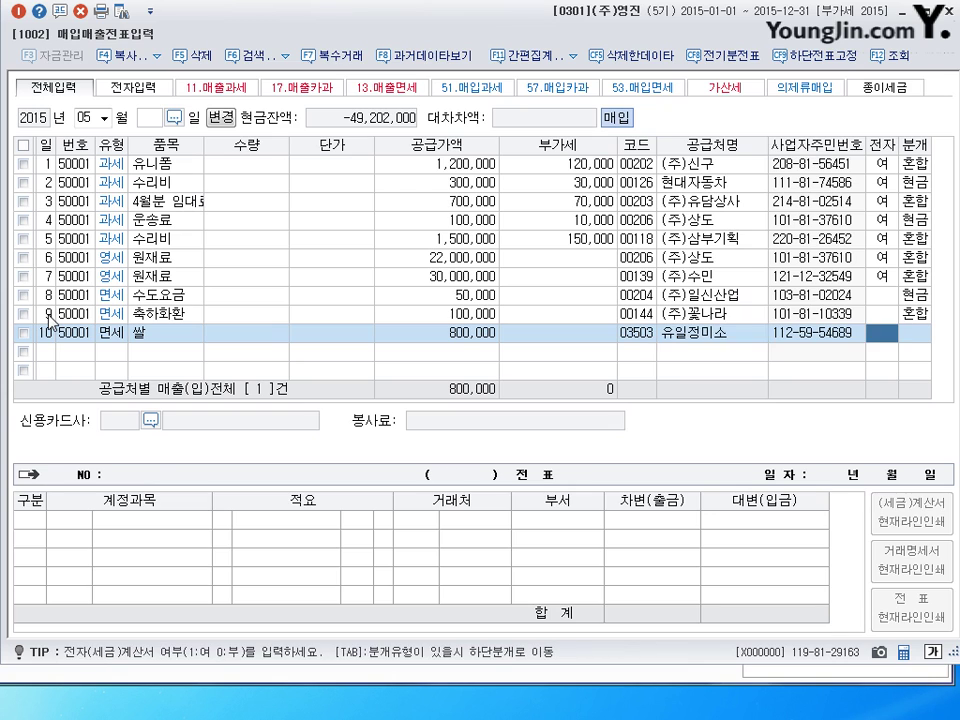
{"action": "key", "text": "Return"}
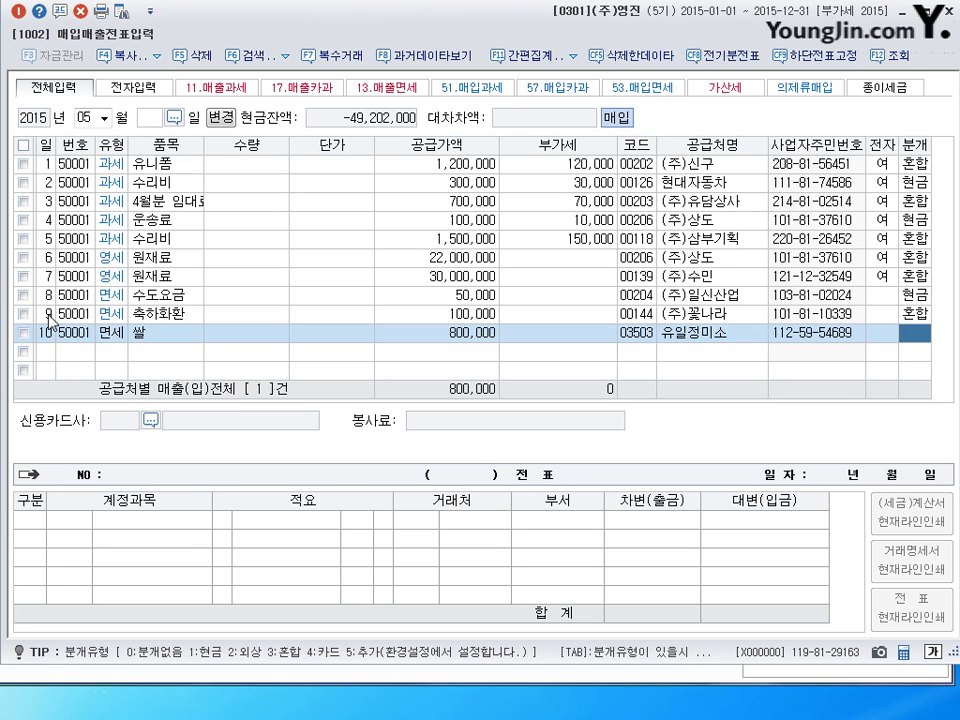
Journalise it as mixed, debiting 511 복리후생비 and crediting 253 미지급금, and save
{"action": "type", "text": "3"}
{"action": "key", "text": "Return"}
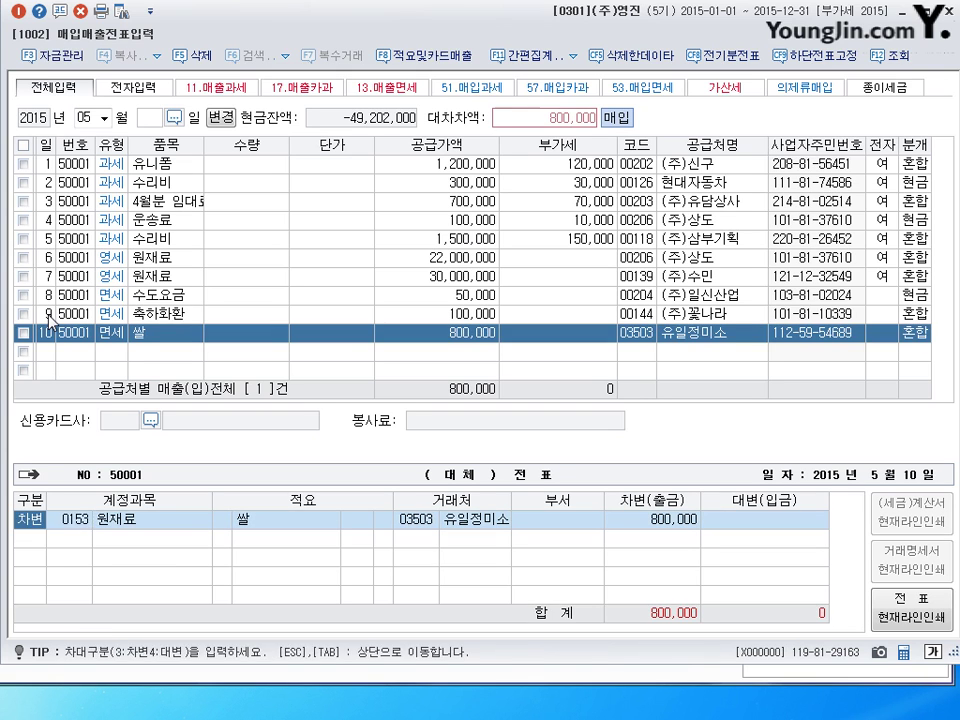
{"action": "type", "text": "511"}
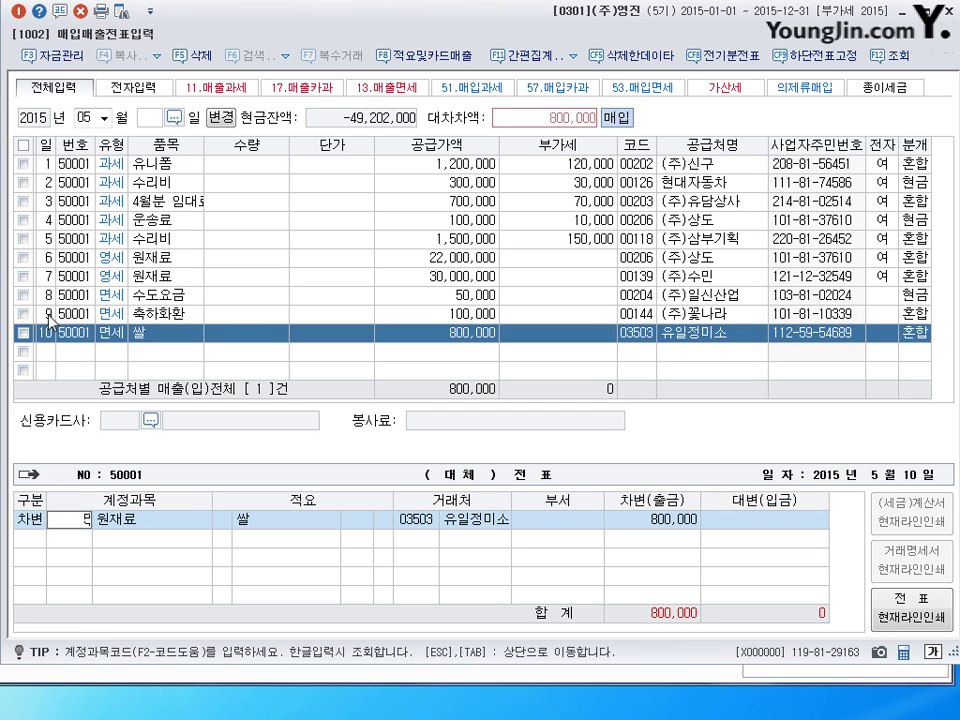
{"action": "key", "text": "Return"}
{"action": "key", "text": "Return"}
{"action": "key", "text": "Return"}
{"action": "type", "text": "4"}
{"action": "key", "text": "Return"}
{"action": "type", "text": "253"}
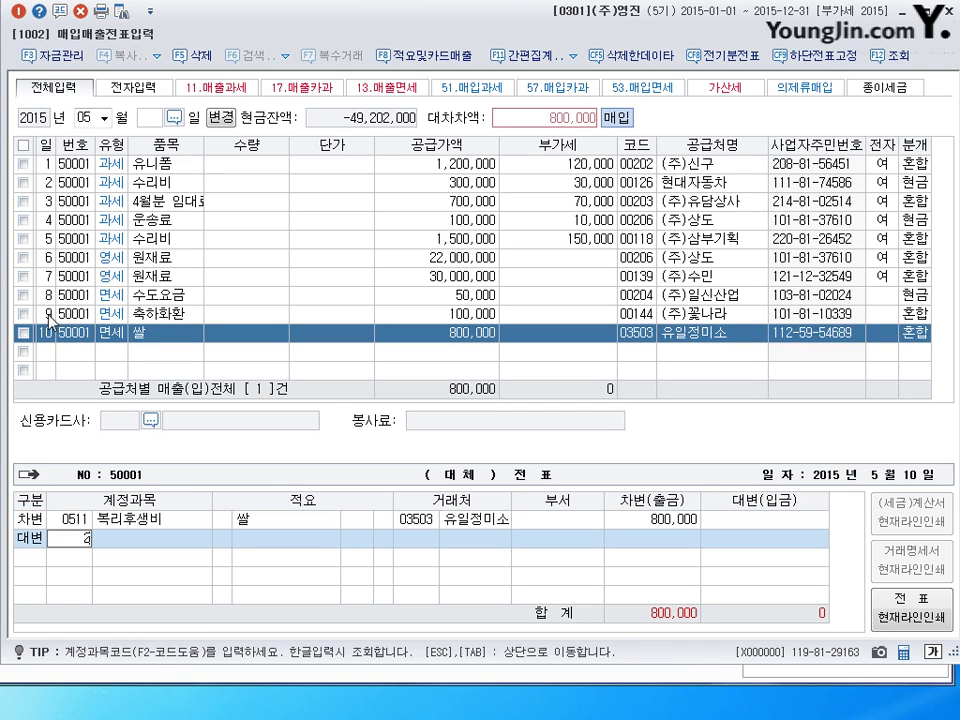
{"action": "key", "text": "Return"}
{"action": "key", "text": "Return"}
{"action": "key", "text": "Return"}
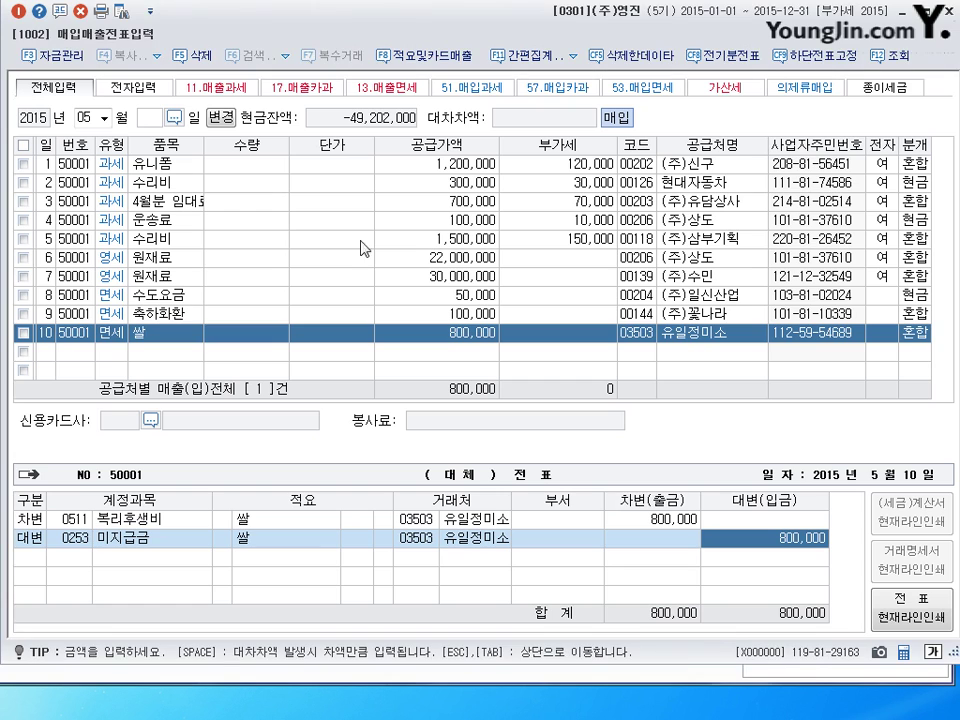
{"action": "left_click", "coordinate": [46, 353]}
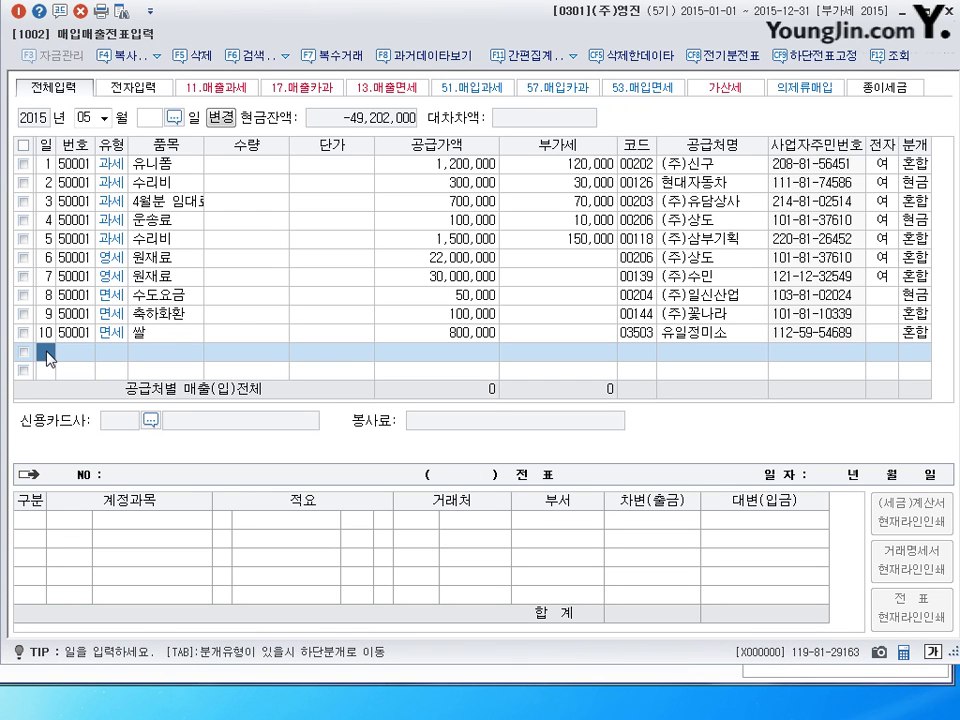
Switch the voucher list to June and start row 1 dated day 1
{"action": "key", "text": "shift+Tab"}
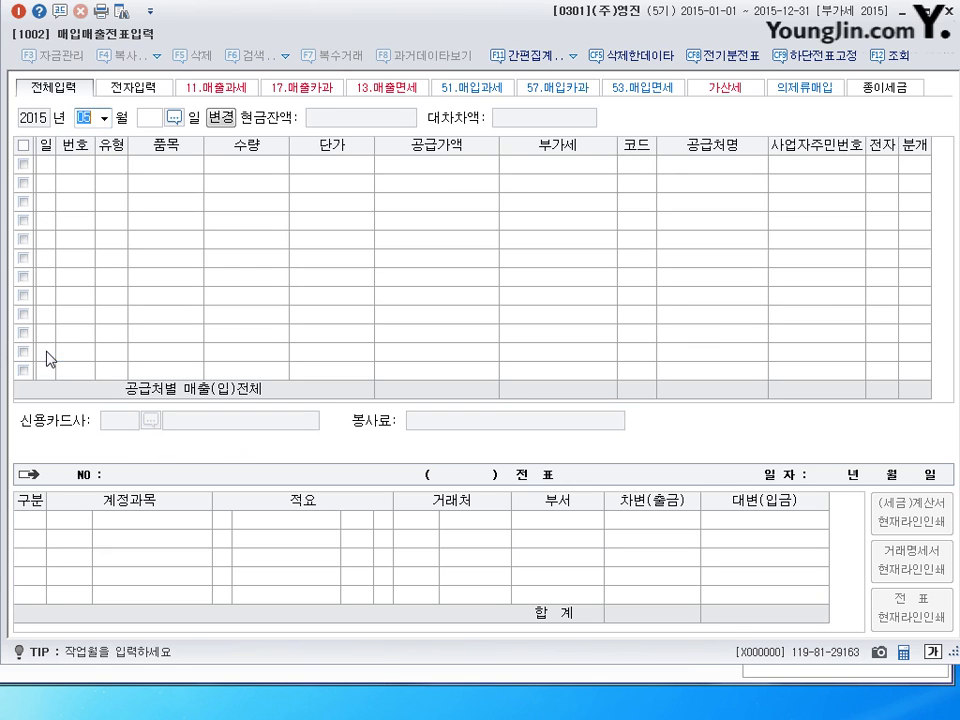
{"action": "type", "text": "6"}
{"action": "key", "text": "Return"}
{"action": "type", "text": "1"}
{"action": "key", "text": "Return"}
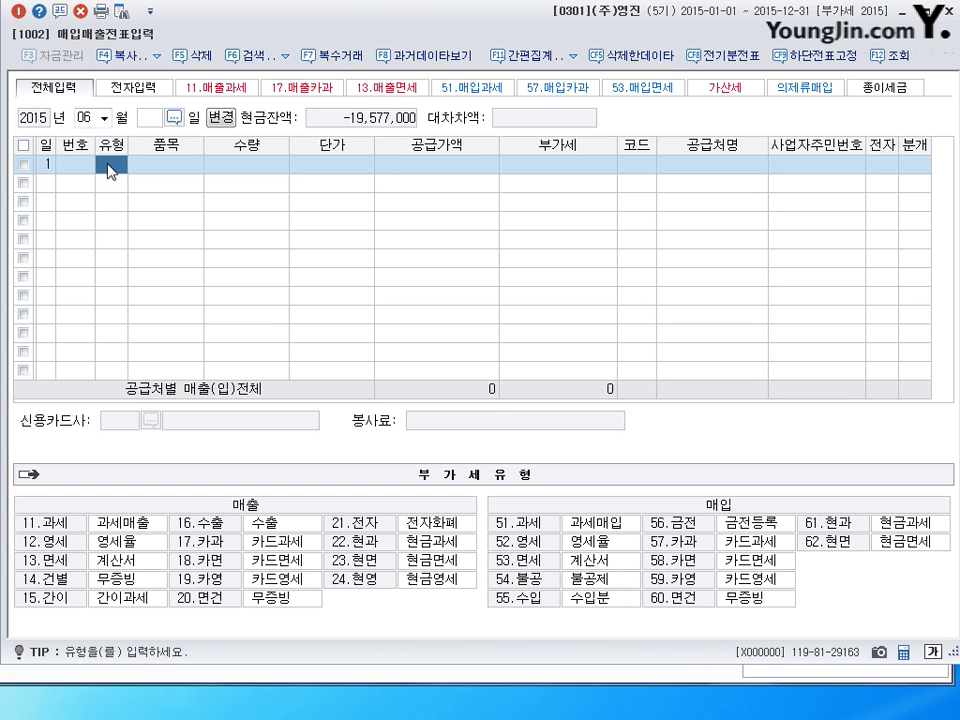
Enter a tax-exempt 특강료 purchase of 3,000,000 from (주)우림
{"action": "type", "text": "53"}
{"action": "key", "text": "Return"}
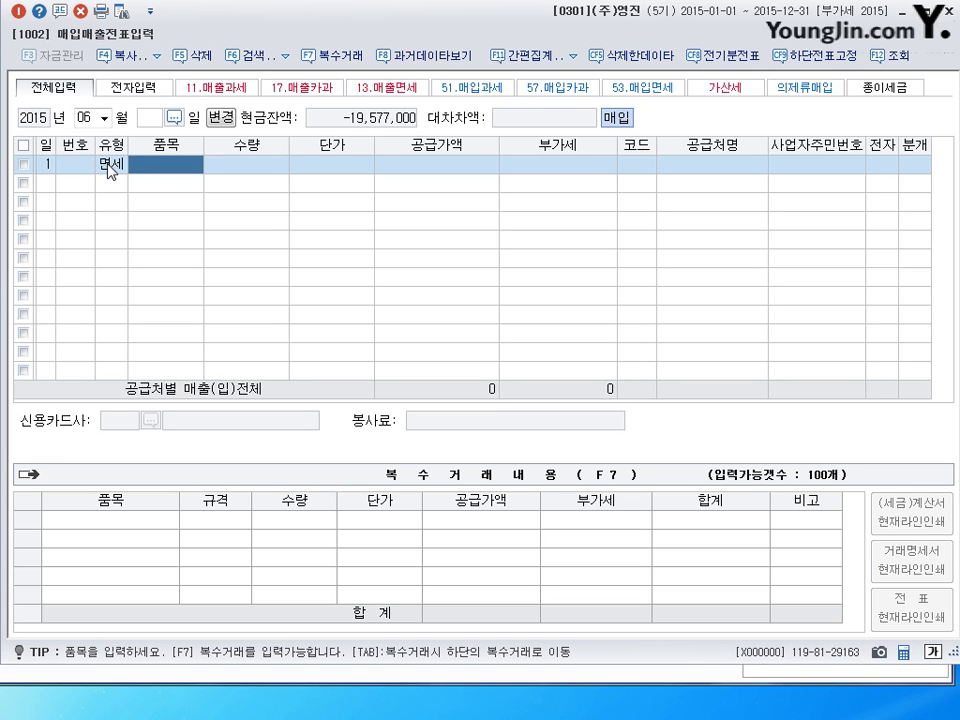
{"action": "type", "text": "특강료"}
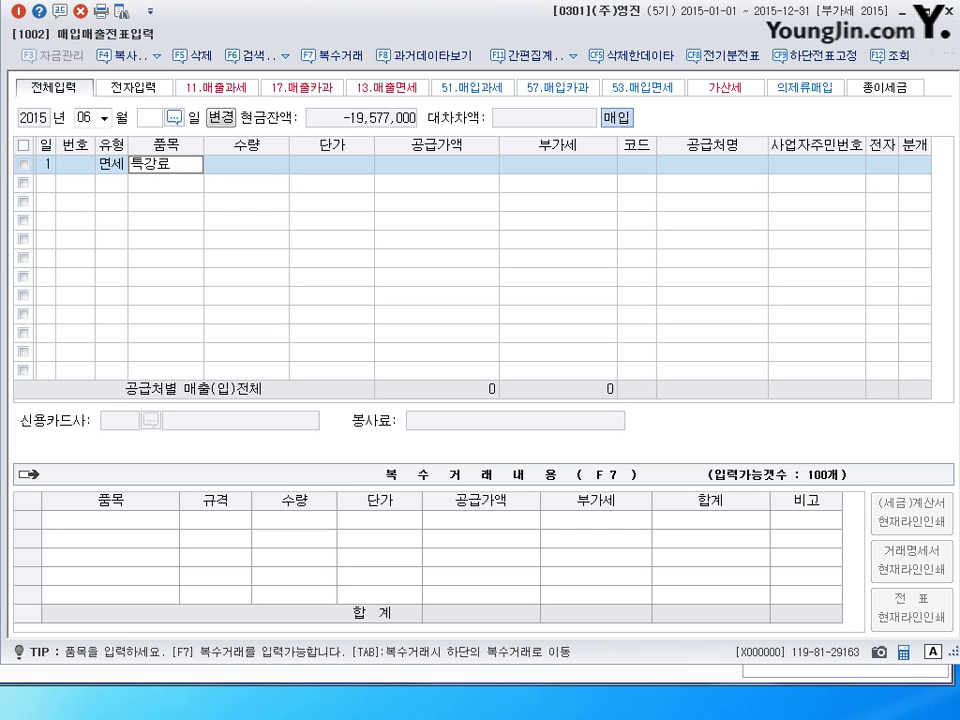
{"action": "key", "text": "Return"}
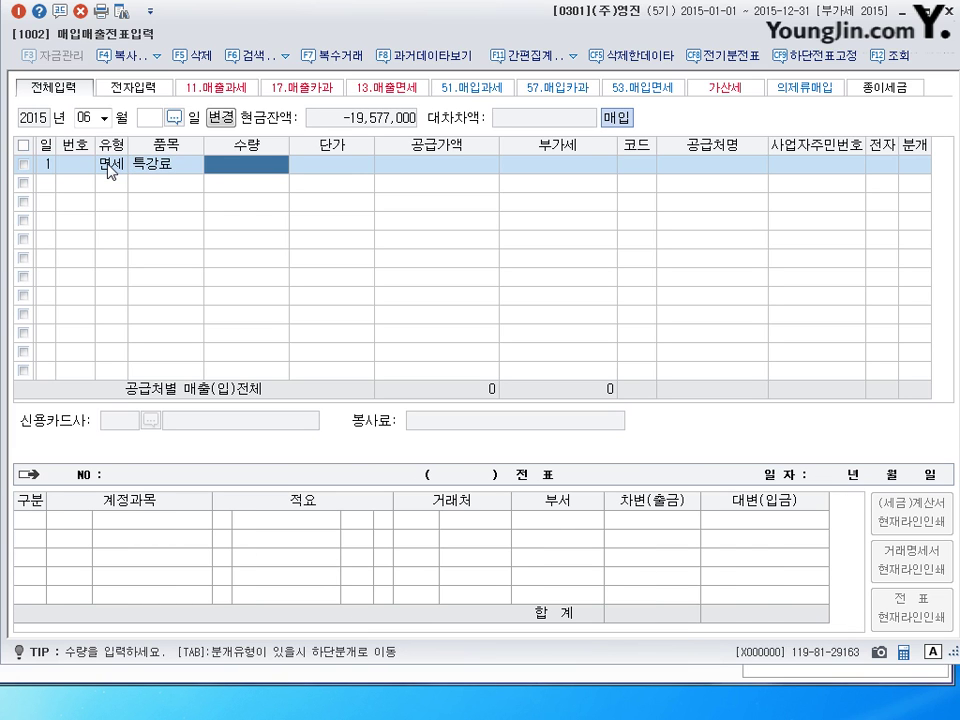
{"action": "key", "text": "Return"}
{"action": "type", "text": "3000000"}
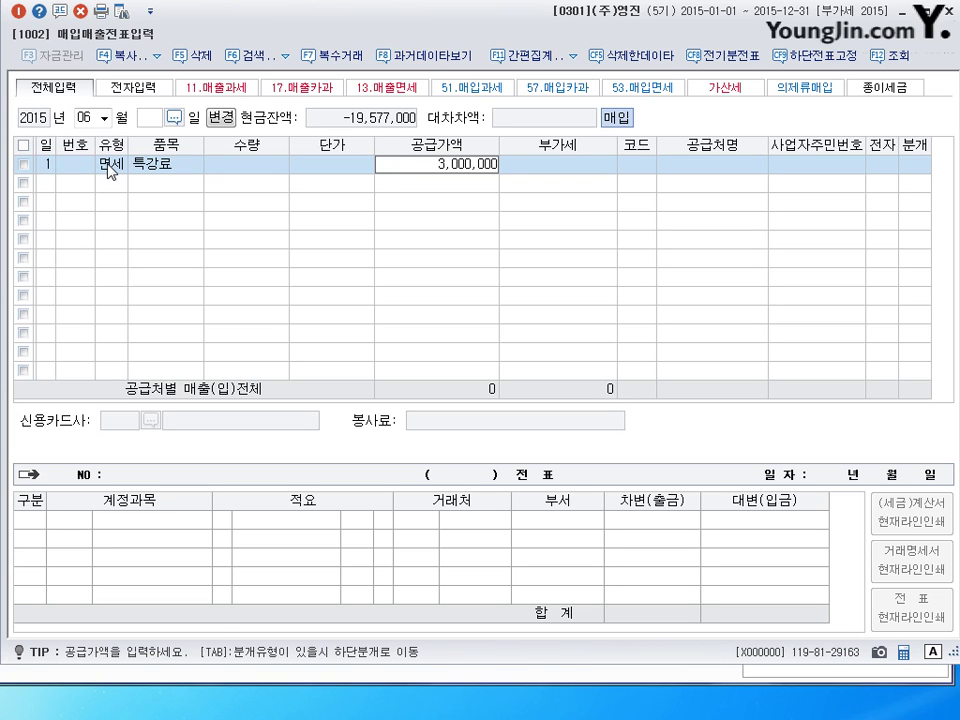
{"action": "key", "text": "Return"}
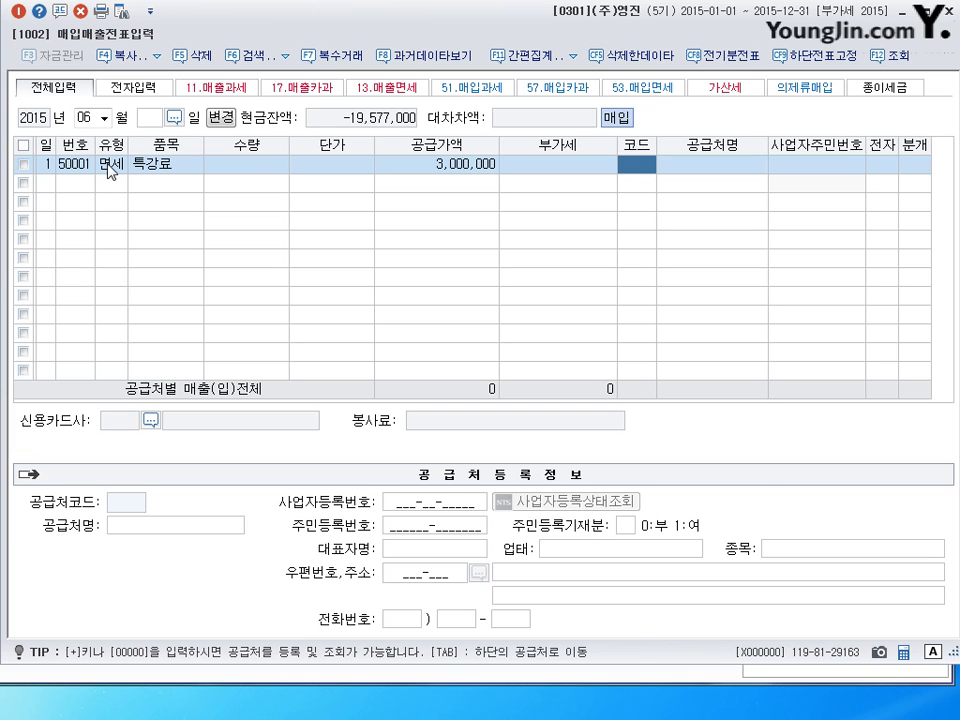
{"action": "type", "text": "우림"}
{"action": "key", "text": "Return"}
{"action": "key", "text": "Return"}
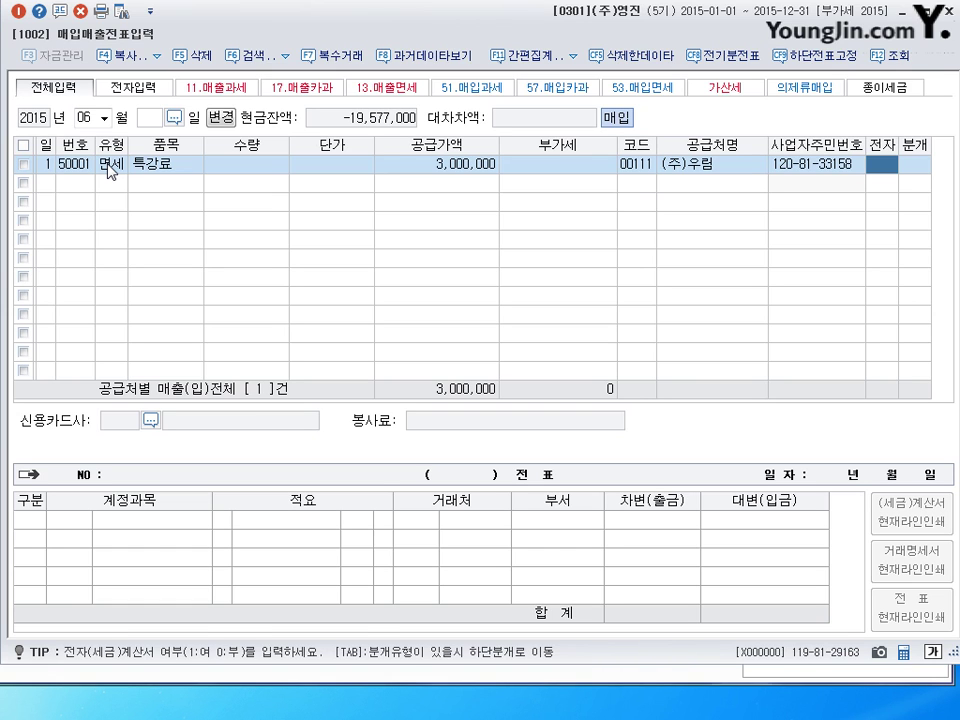
{"action": "key", "text": "Return"}
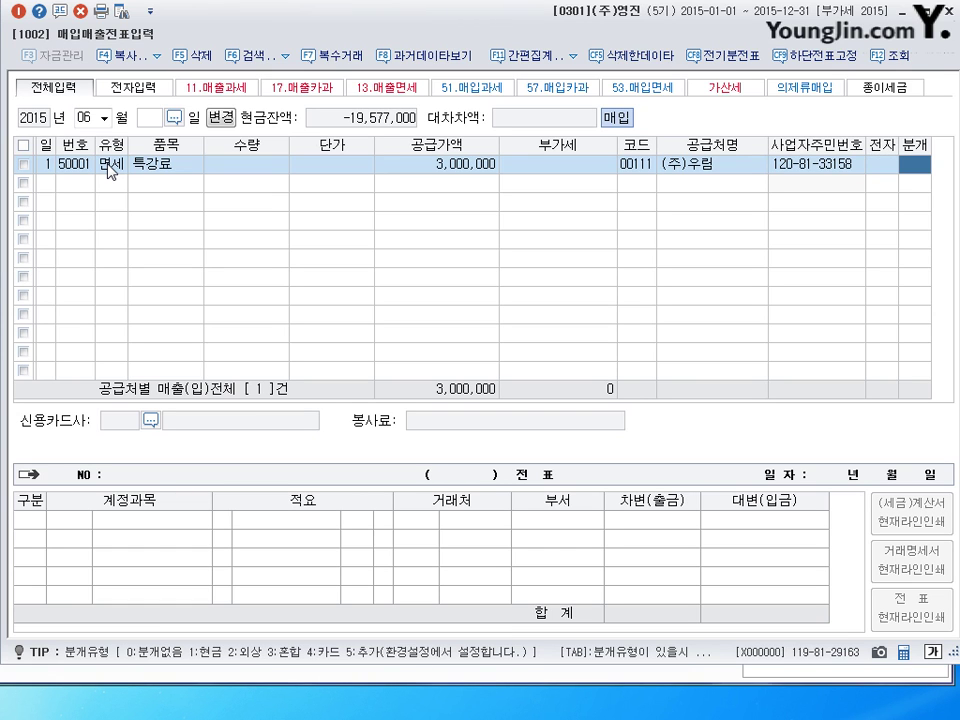
Journalise as mixed: debit 825 교육훈련비, credit 선급금 1,000,000 and 현금 2,000,000
{"action": "type", "text": "3"}
{"action": "key", "text": "Return"}
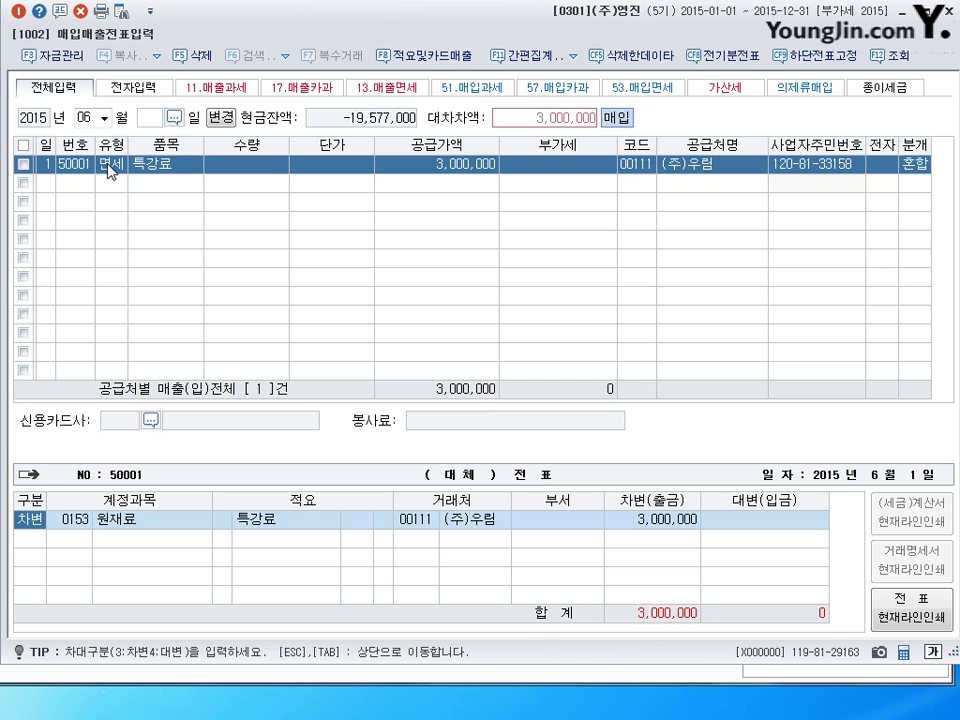
{"action": "key", "text": "Return"}
{"action": "type", "text": "825"}
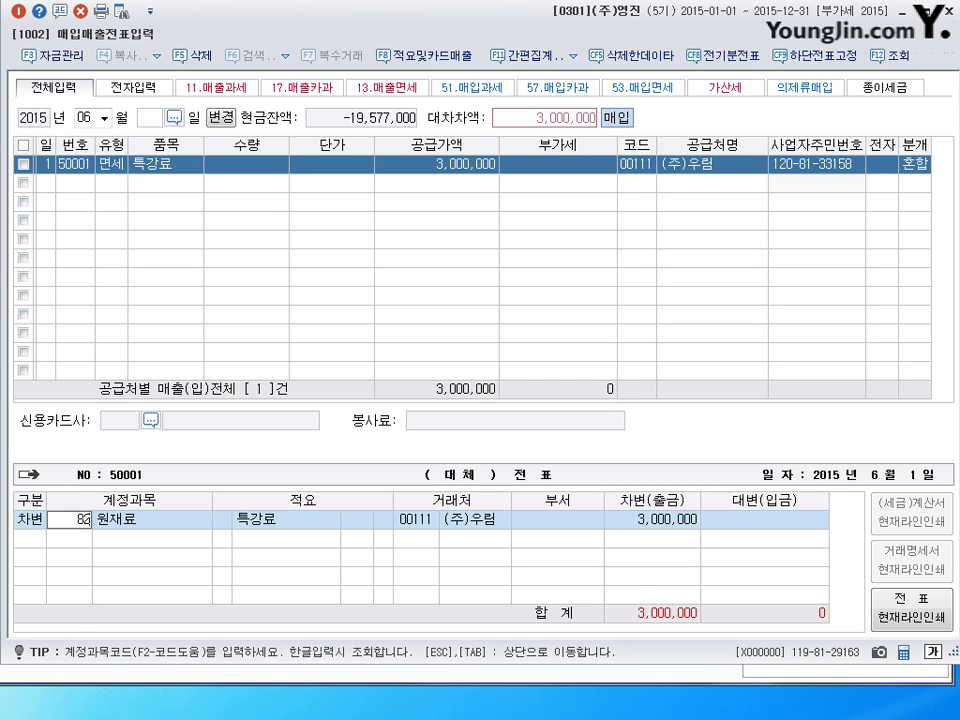
{"action": "key", "text": "Return"}
{"action": "key", "text": "Return"}
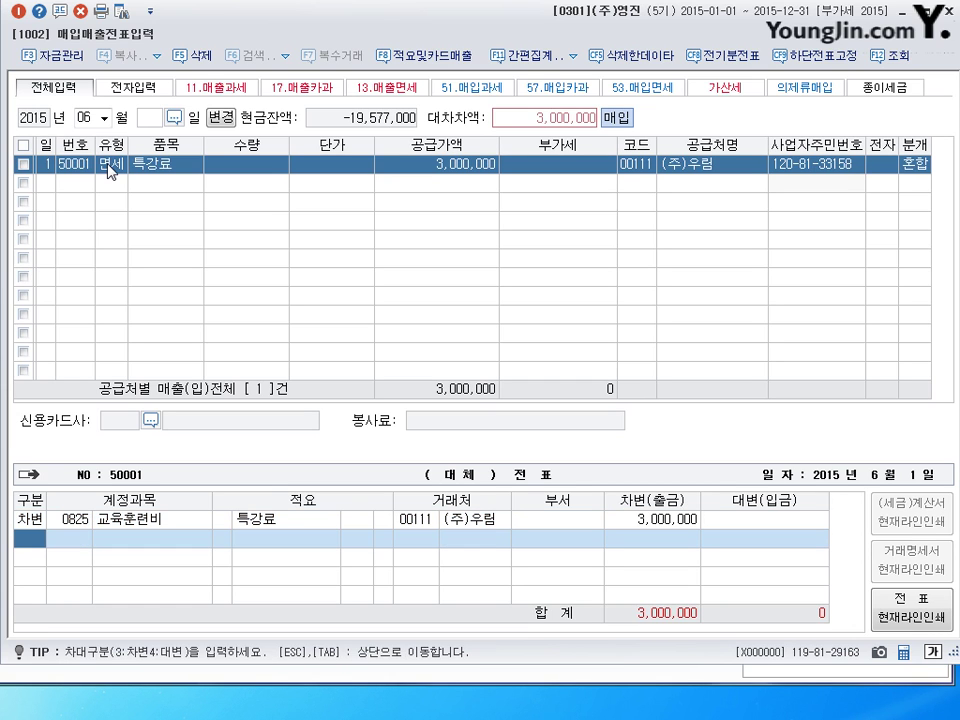
{"action": "type", "text": "413"}
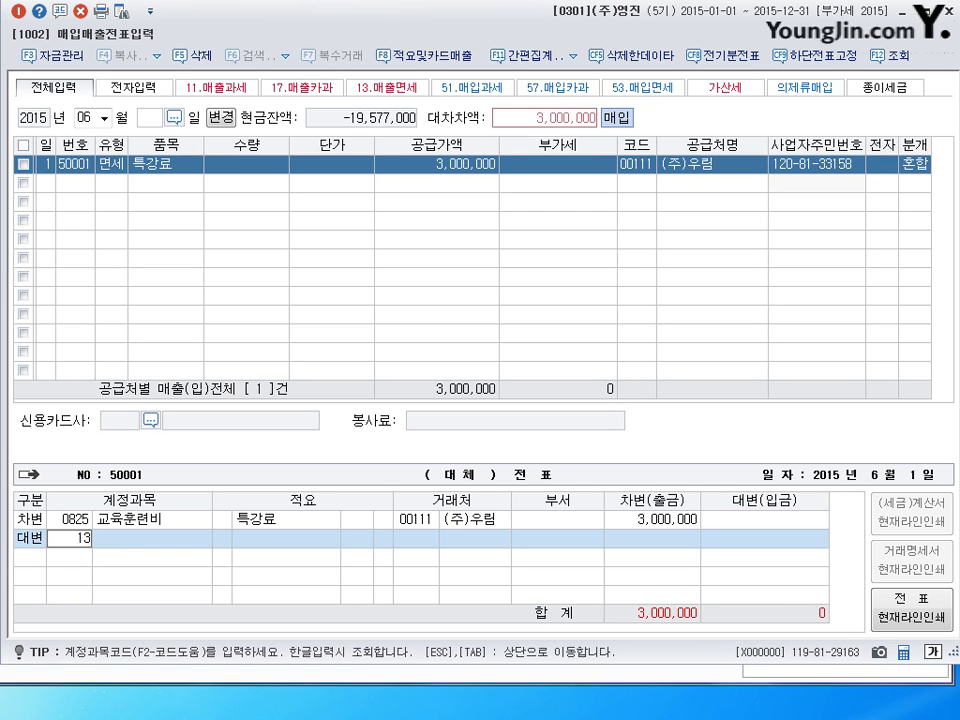
{"action": "type", "text": "1"}
{"action": "key", "text": "Return"}
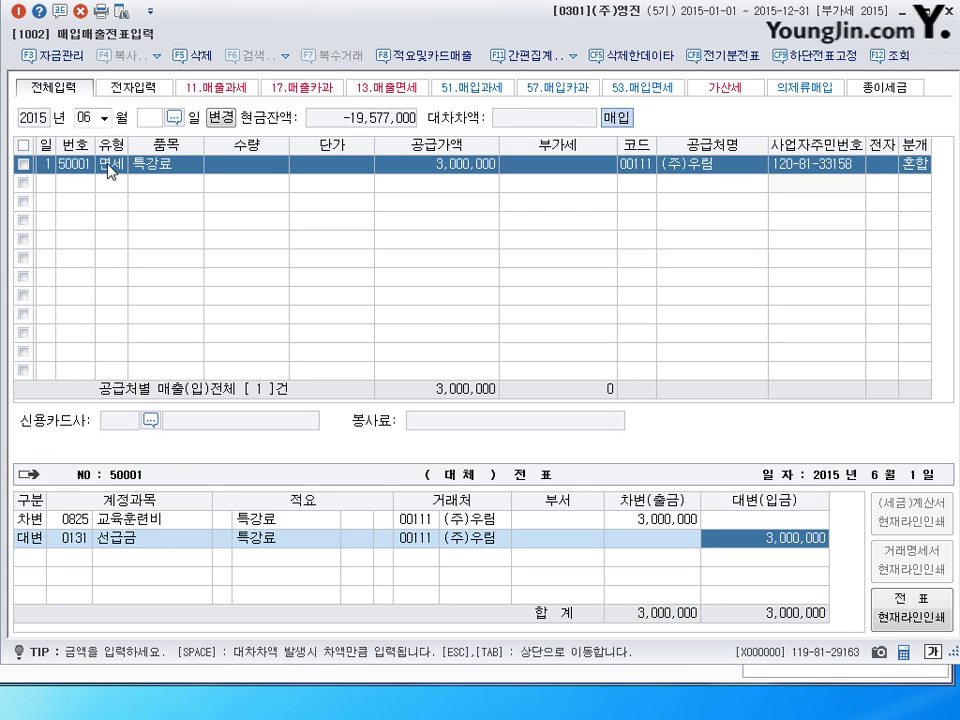
{"action": "type", "text": "1,000,000"}
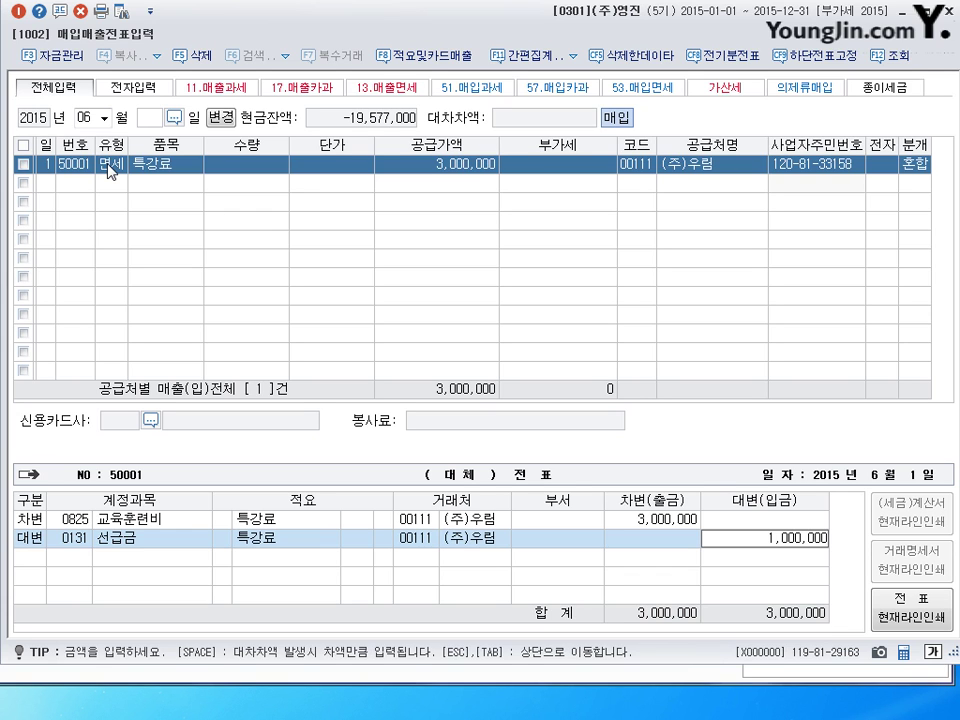
{"action": "key", "text": "Return"}
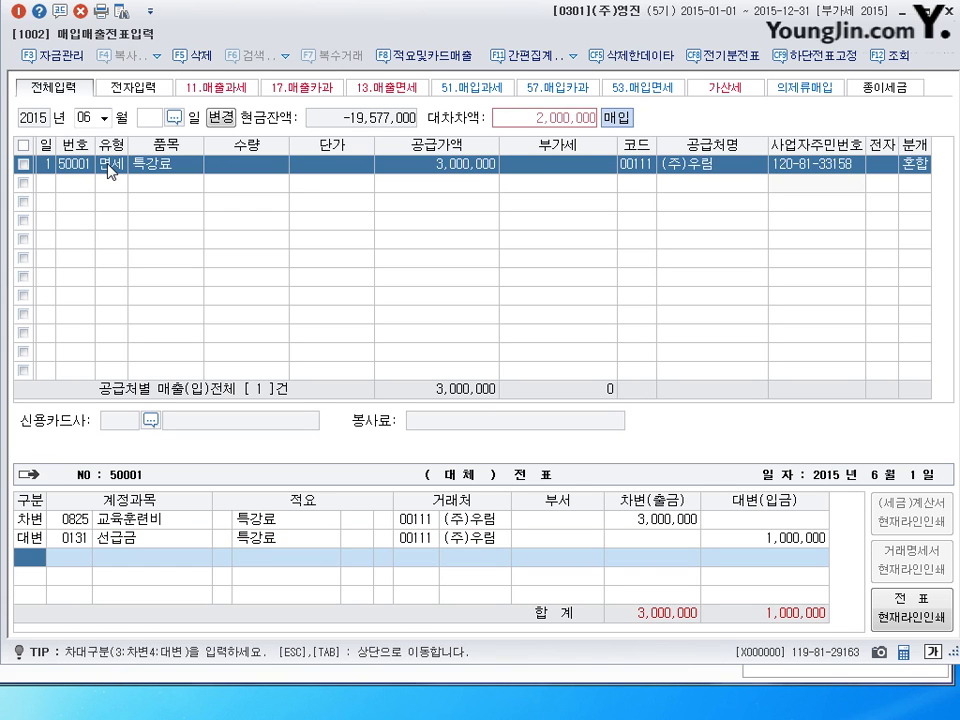
{"action": "type", "text": "4101"}
{"action": "key", "text": "Return"}
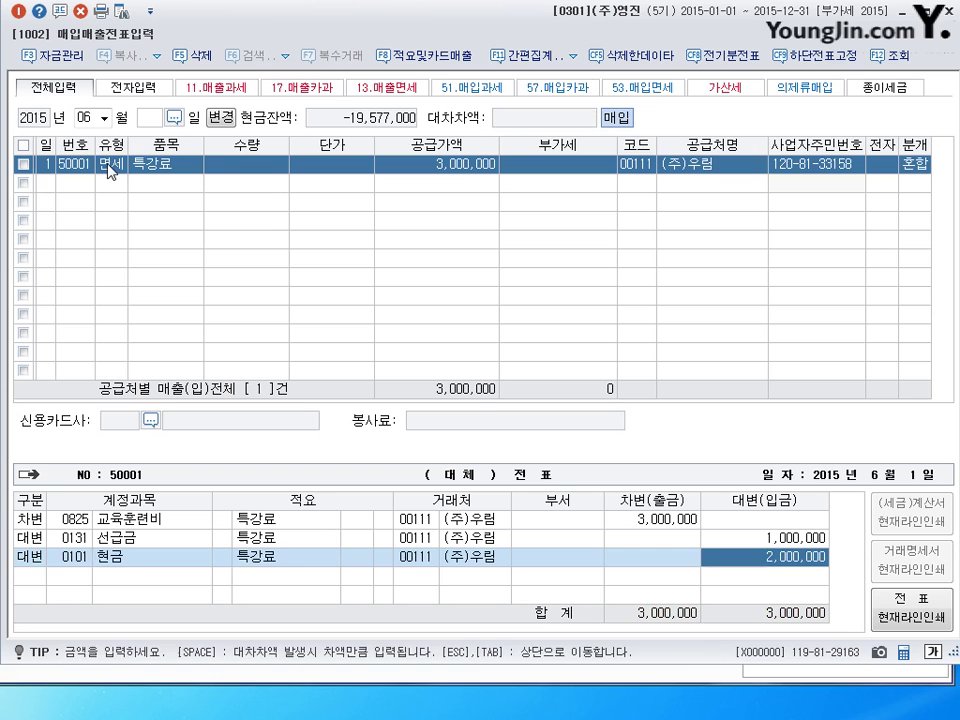
{"action": "key", "text": "Tab"}
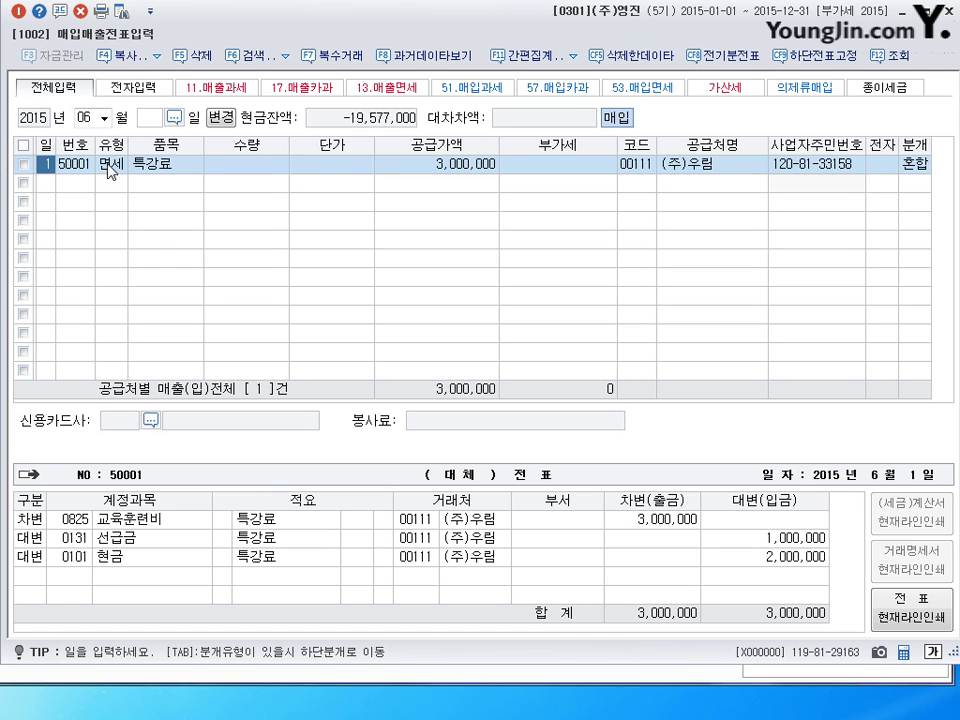
Mark June row 1's invoice as electronic (여) and verify the value
{"action": "left_click", "coordinate": [889, 168]}
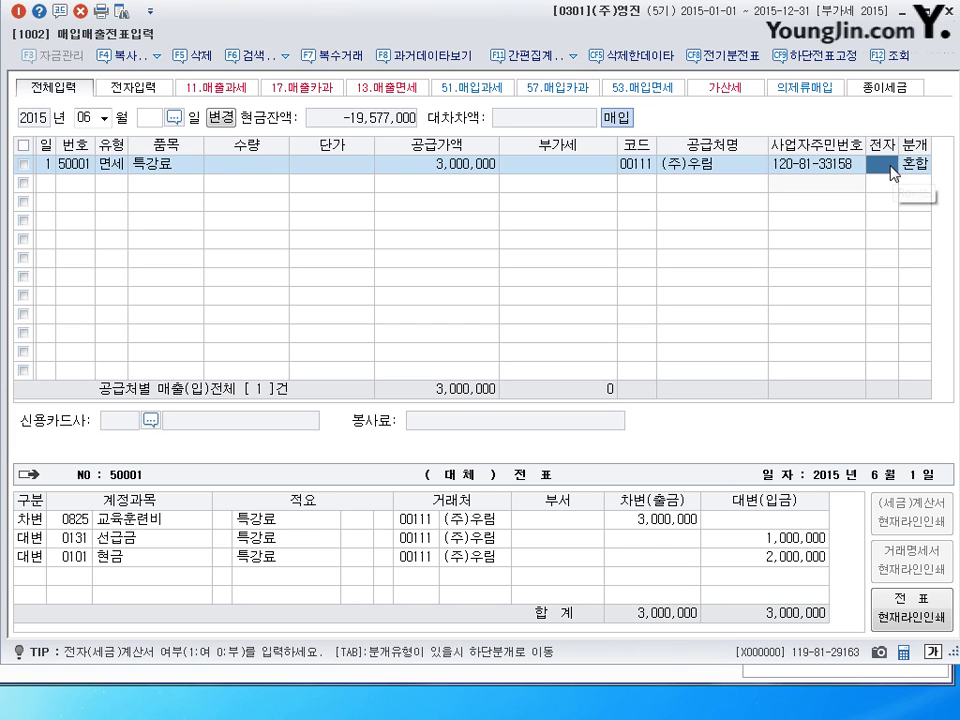
{"action": "type", "text": "1"}
{"action": "key", "text": "Return"}
{"action": "key", "text": "Return"}
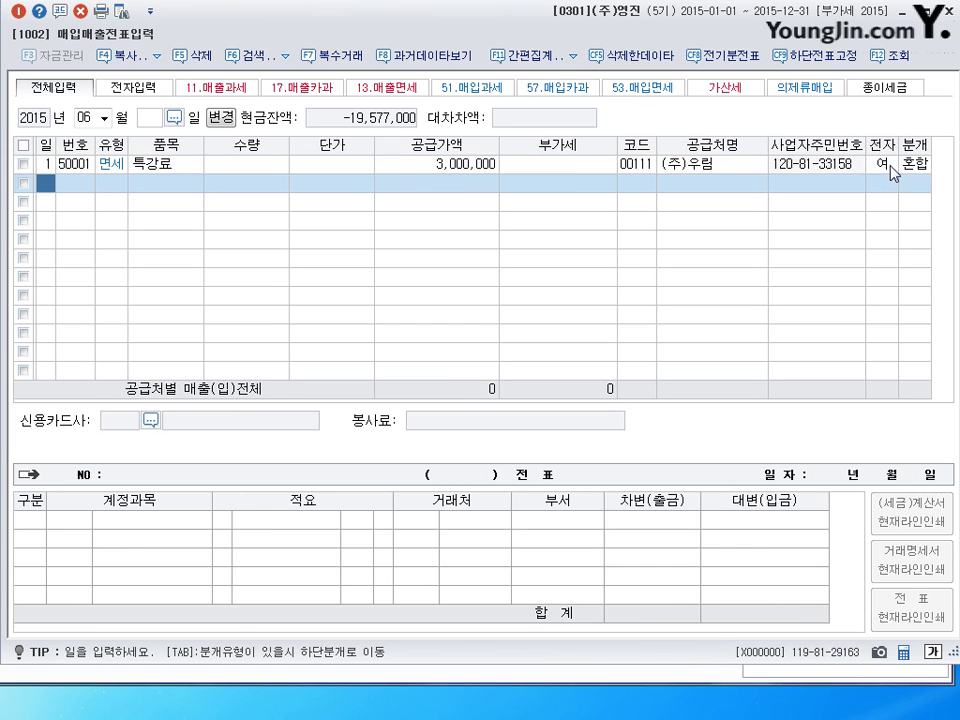
{"action": "key", "text": "Up"}
{"action": "left_click", "coordinate": [891, 168]}
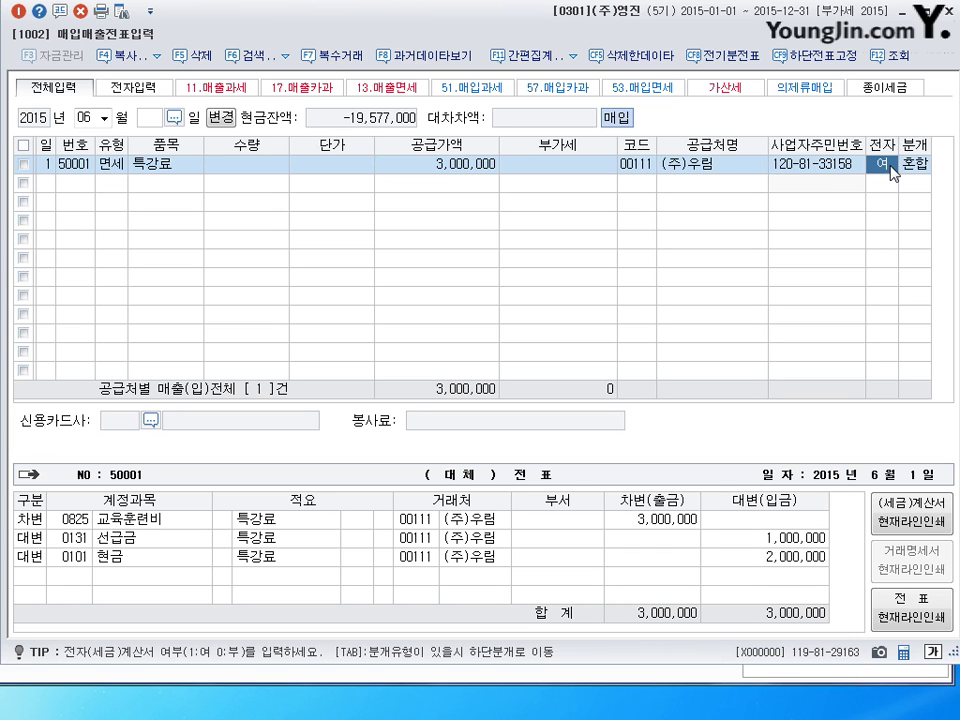
{"action": "key", "text": "Return"}
{"action": "key", "text": "Return"}
{"action": "left_click", "coordinate": [891, 168]}
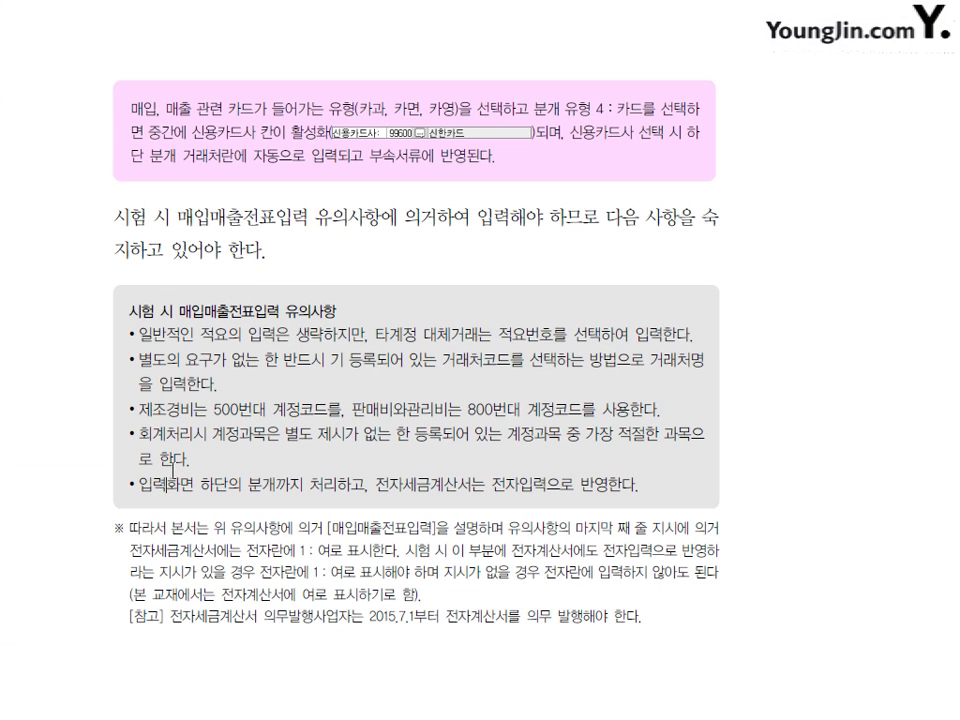
{"action": "left_click_drag", "start_coordinate": [139, 485], "coordinate": [490, 485]}
{"action": "left_click", "coordinate": [377, 485]}
{"action": "left_click", "coordinate": [433, 485]}
{"action": "scroll", "coordinate": [513, 625], "scroll_direction": "down", "scroll_amount": 1}
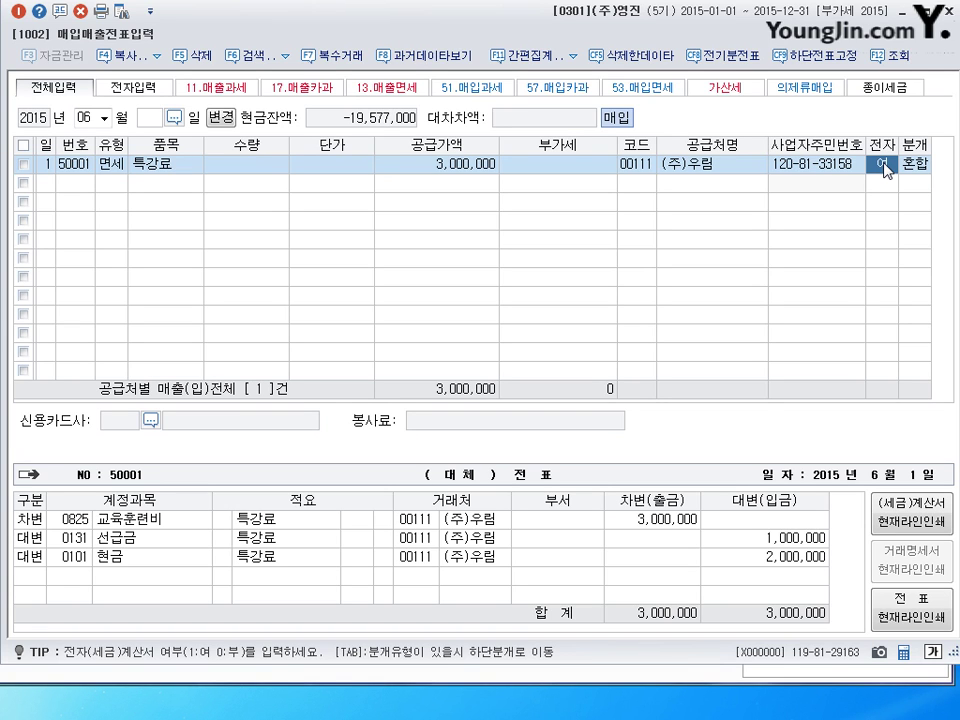
Start June row 2 dated day 2, below the 특강료 voucher
{"action": "left_click", "coordinate": [44, 185]}
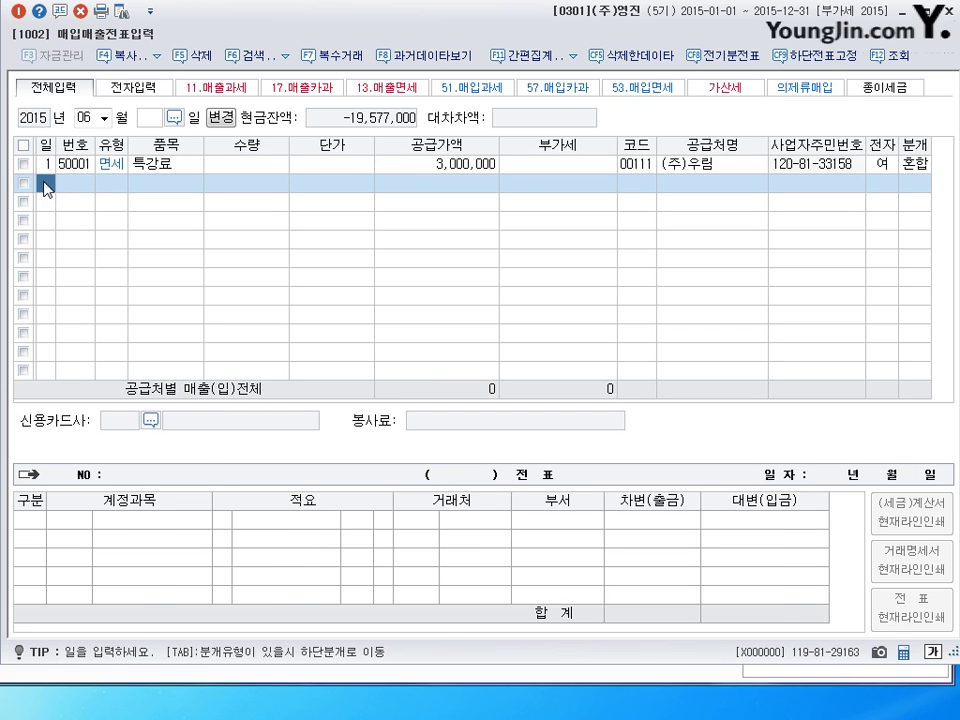
{"action": "type", "text": "2"}
{"action": "key", "text": "Return"}
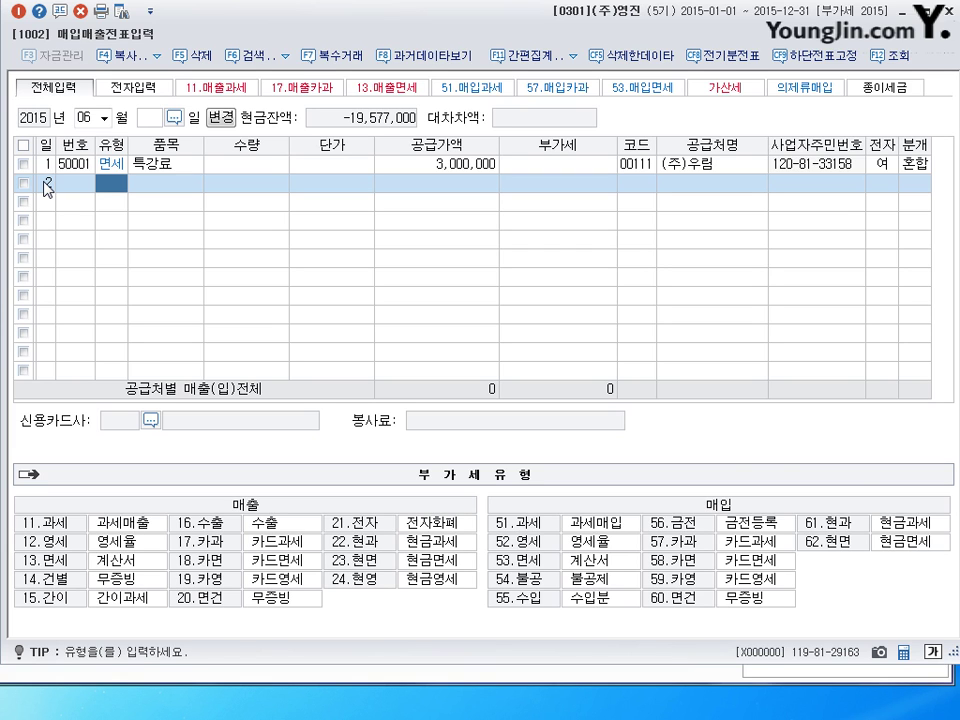
Enter row 2 as a type 53 tax-exempt 토지 purchase with supply amount 100,000,000
{"action": "type", "text": "53"}
{"action": "key", "text": "Return"}
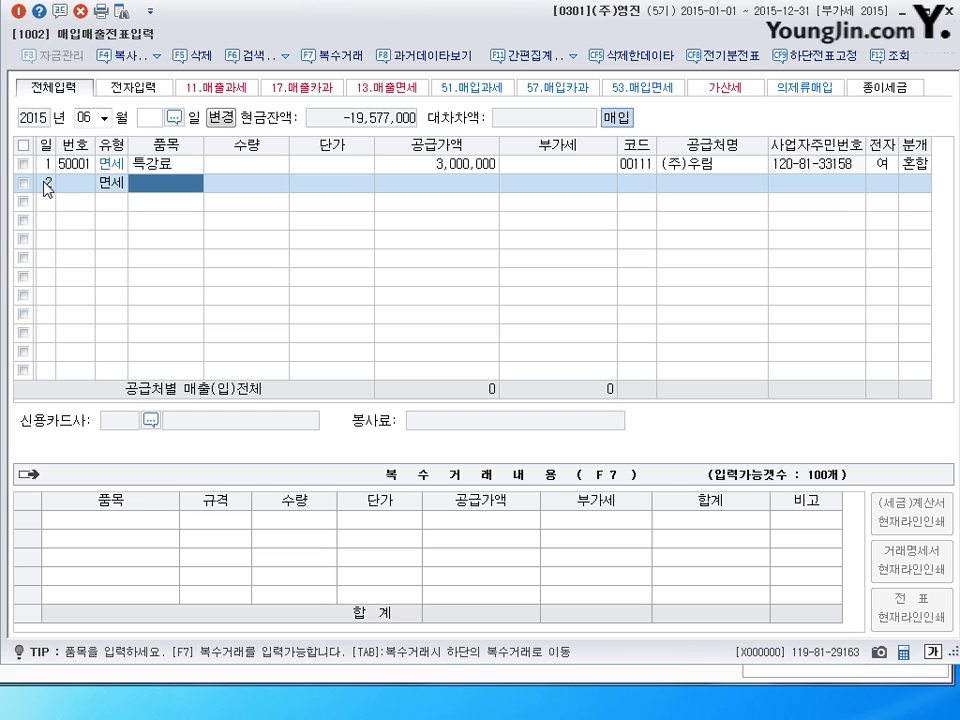
{"action": "type", "text": "토지"}
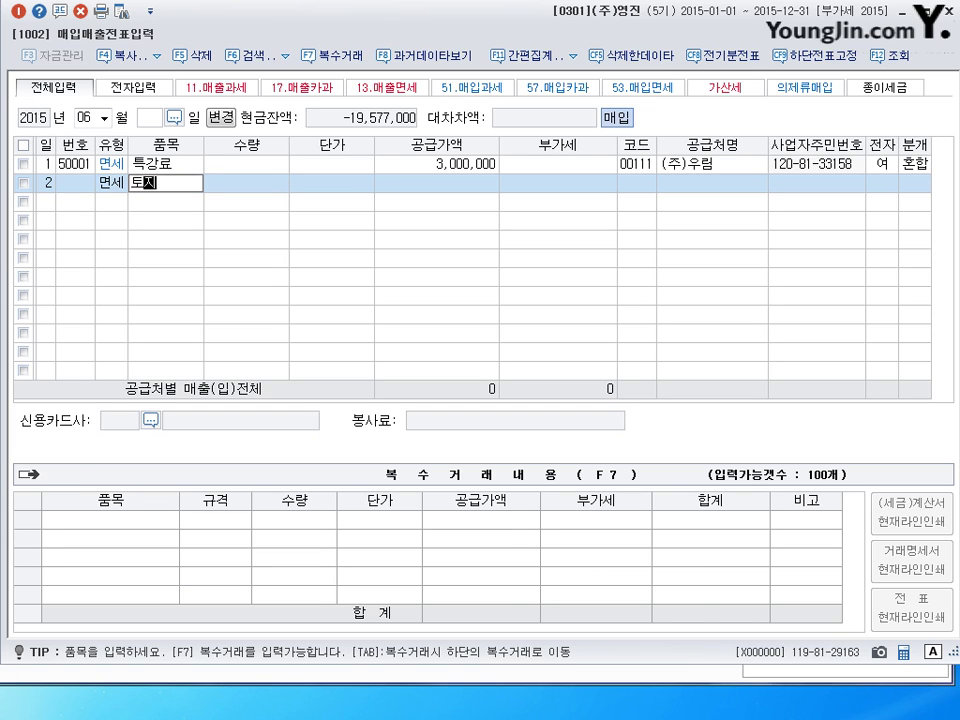
{"action": "key", "text": "Return"}
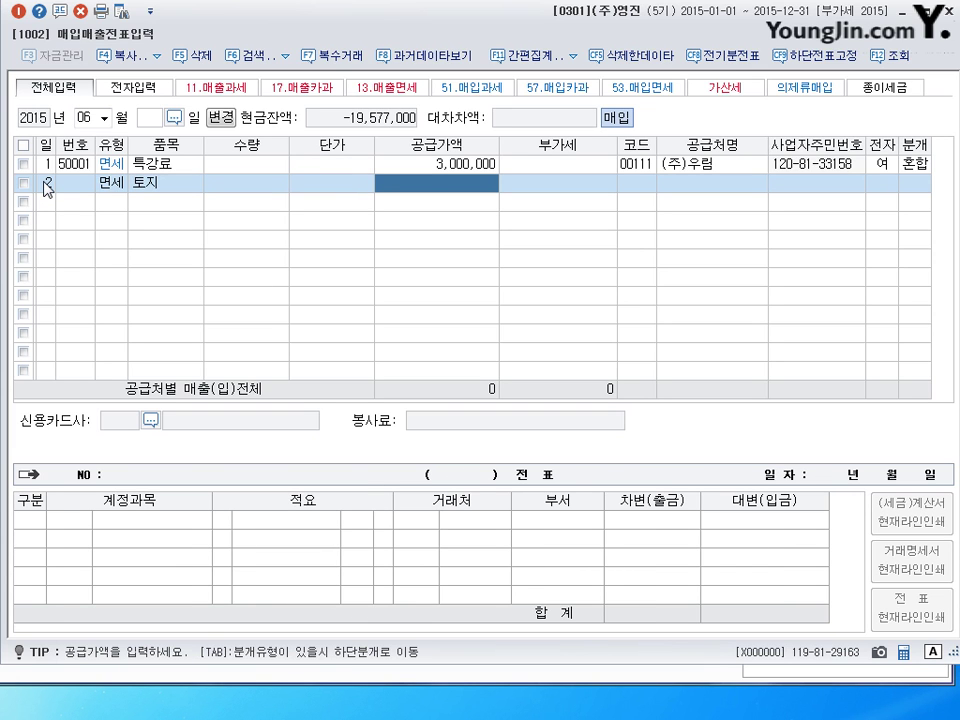
{"action": "type", "text": "100000000"}
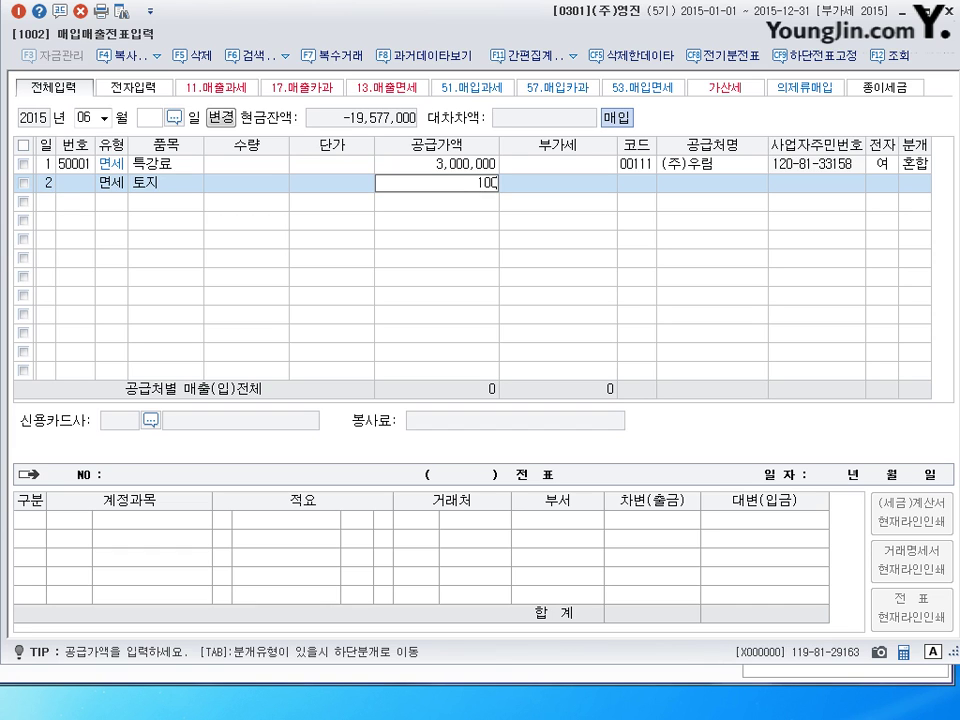
{"action": "key", "text": "Return"}
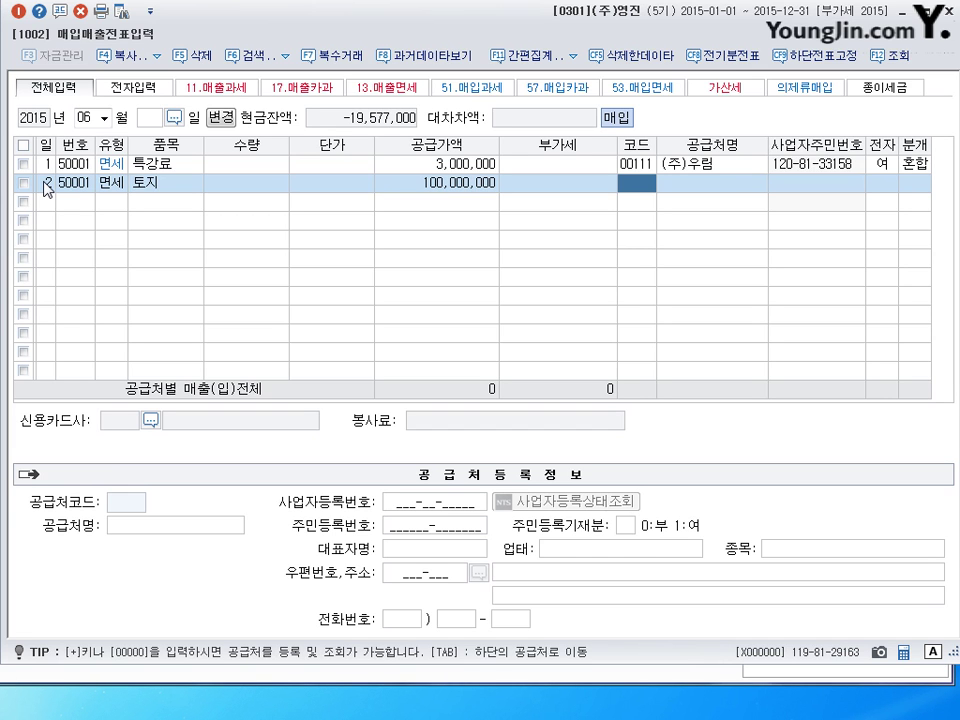
Choose (주)우림 as the supplier and set the journal type to mixed (혼합)
{"action": "type", "text": "우리ㅁ"}
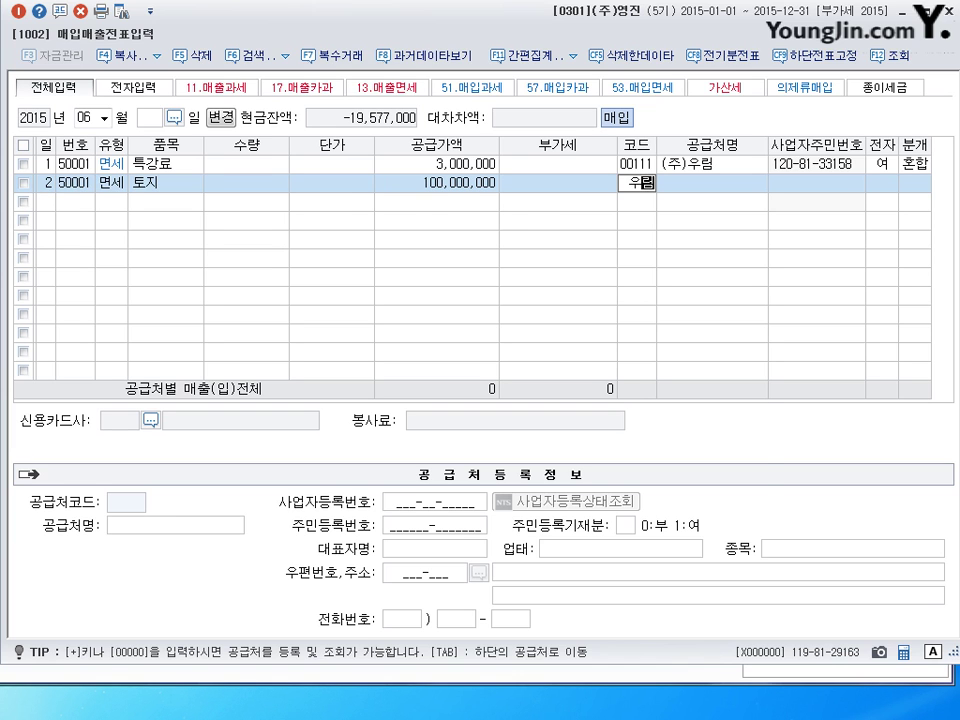
{"action": "key", "text": "Return"}
{"action": "key", "text": "Return"}
{"action": "key", "text": "Return"}
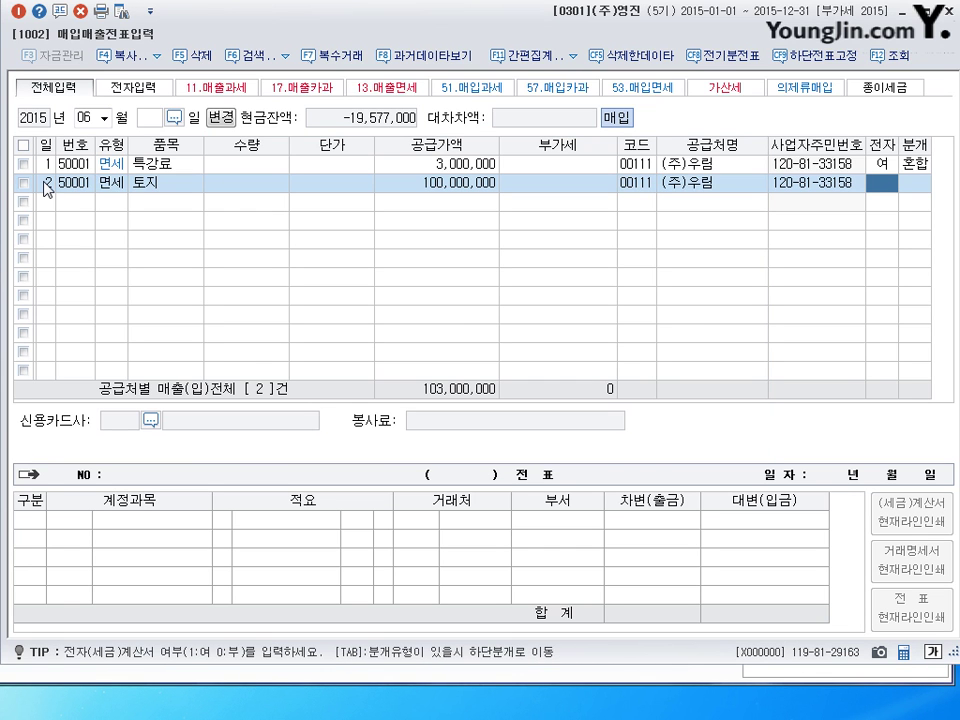
{"action": "type", "text": "1"}
{"action": "key", "text": "Return"}
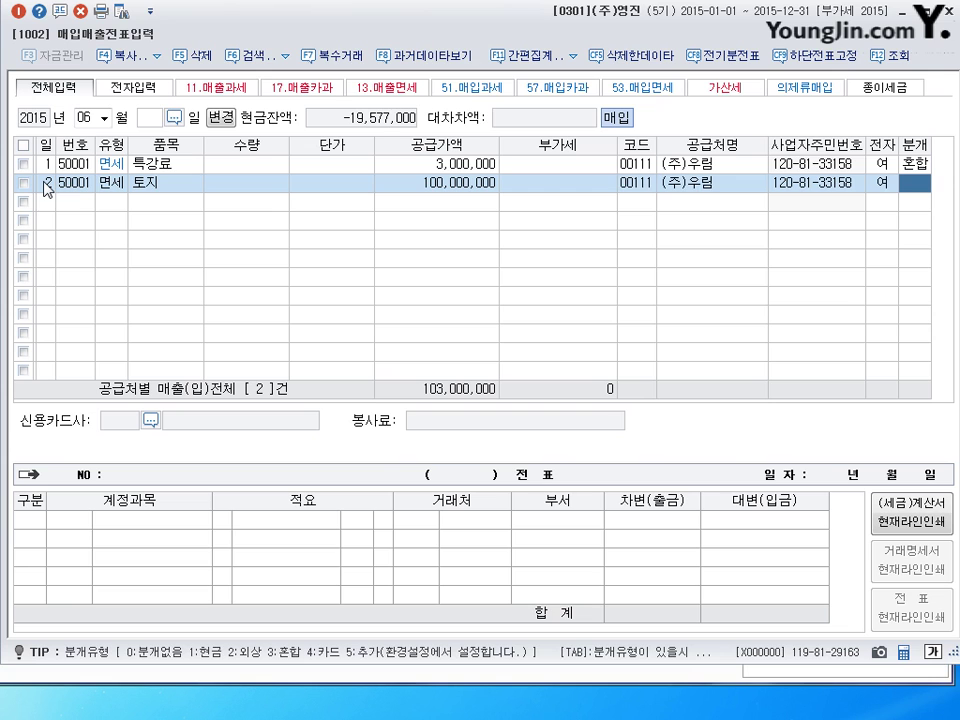
{"action": "type", "text": "3"}
{"action": "key", "text": "Return"}
Debit 0201 토지 100,000,000; credit 보통예금 10,000,000 and 미지급금 90,000,000
{"action": "key", "text": "Return"}
{"action": "type", "text": "2"}
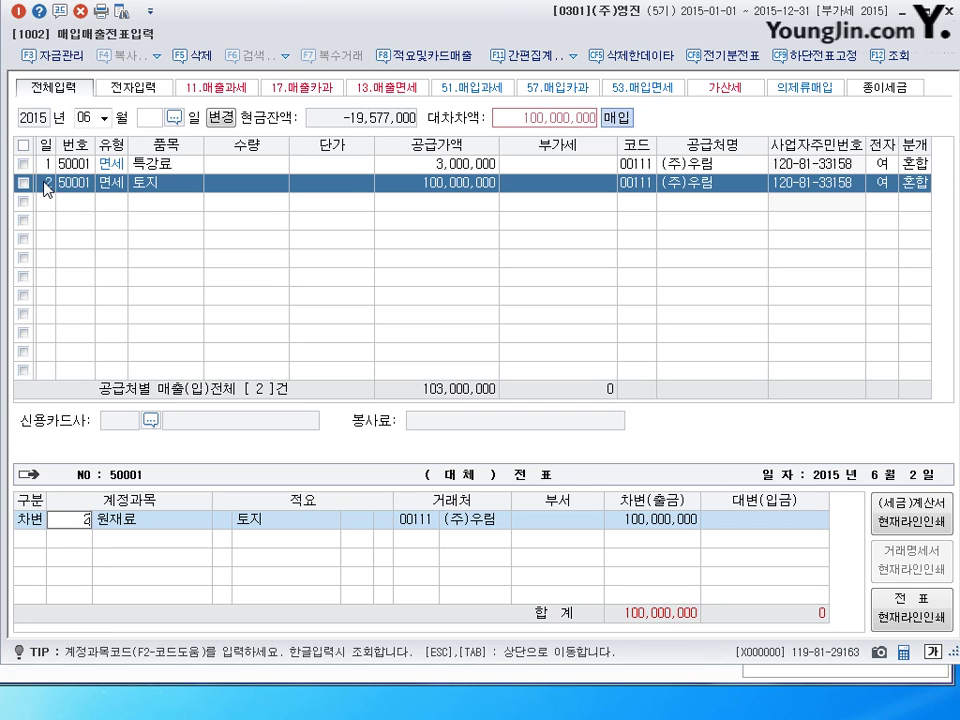
{"action": "type", "text": "01"}
{"action": "key", "text": "Return"}
{"action": "key", "text": "Return"}
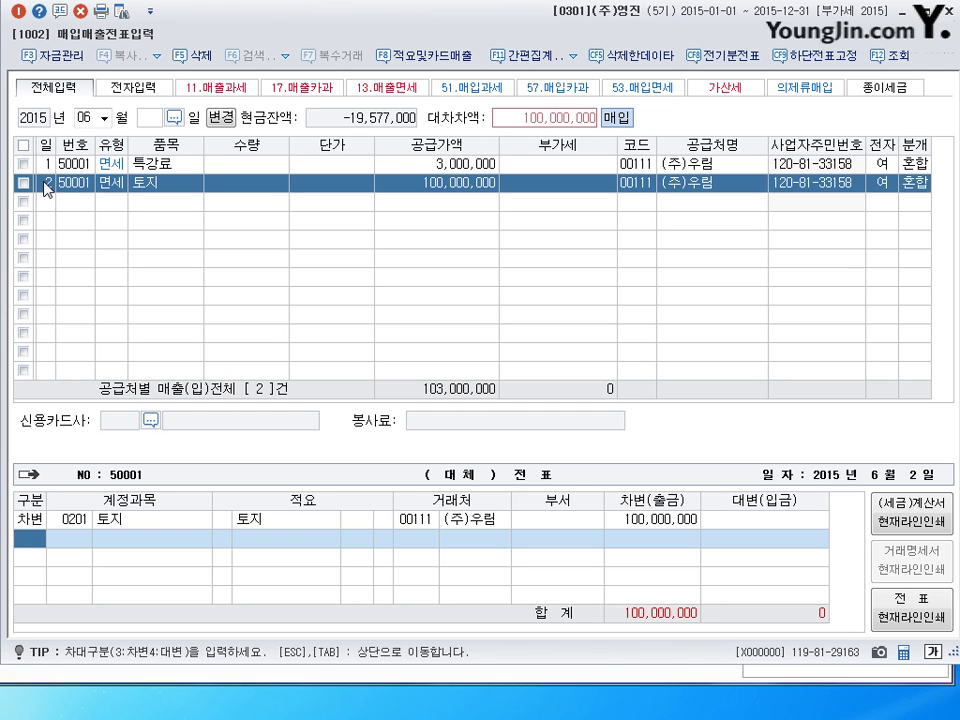
{"action": "type", "text": "4"}
{"action": "key", "text": "Return"}
{"action": "type", "text": "3"}
{"action": "key", "text": "Return"}
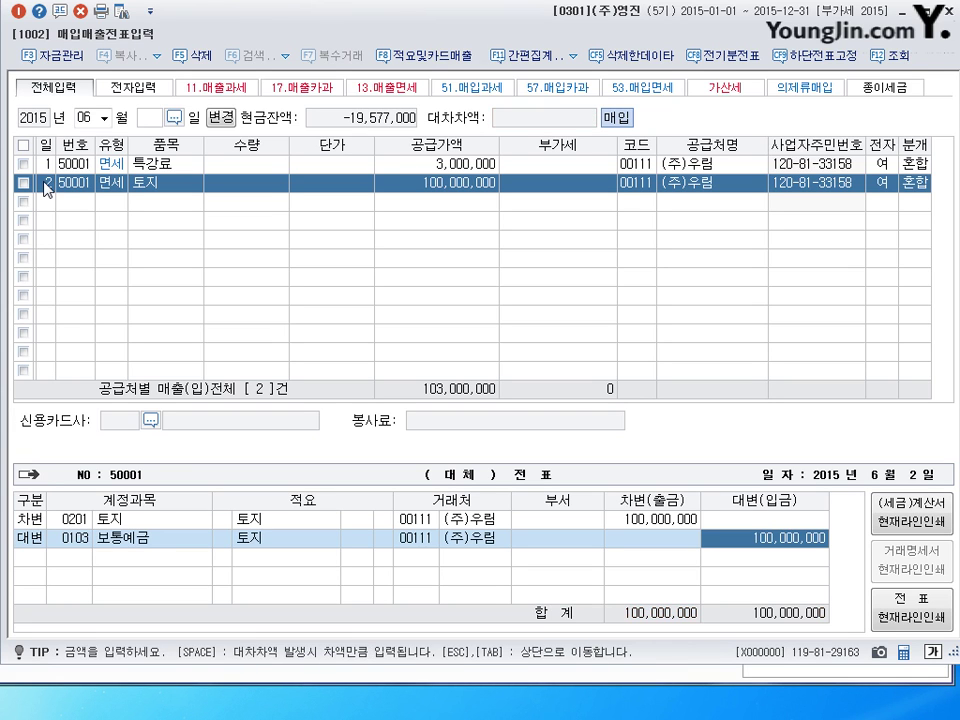
{"action": "type", "text": "1"}
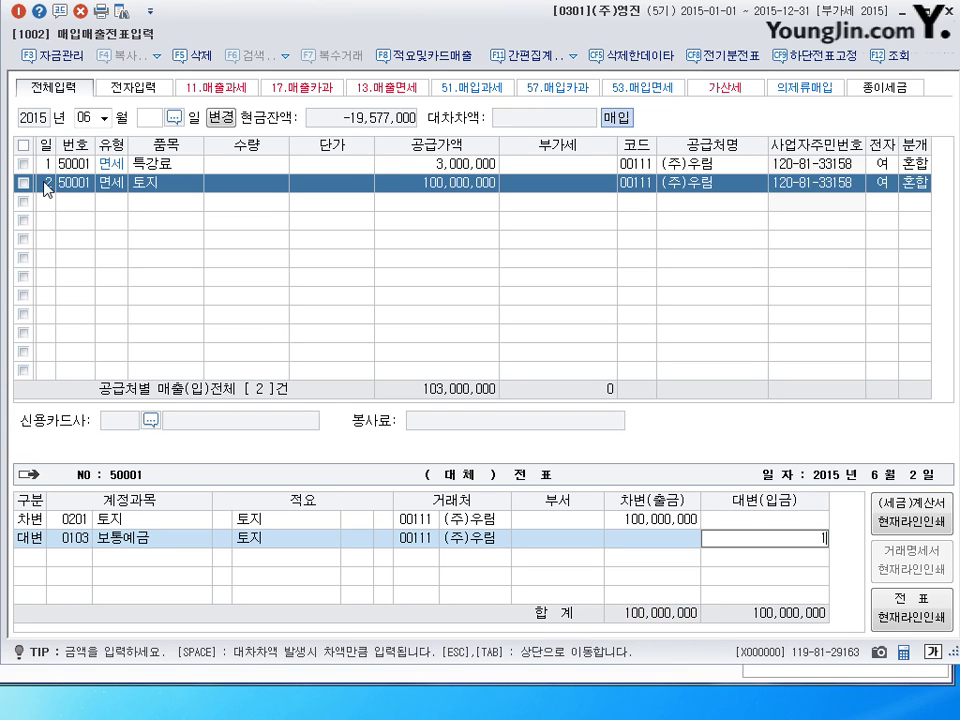
{"action": "type", "text": "0,000,000"}
{"action": "key", "text": "Return"}
{"action": "type", "text": "4253"}
{"action": "key", "text": "Return"}
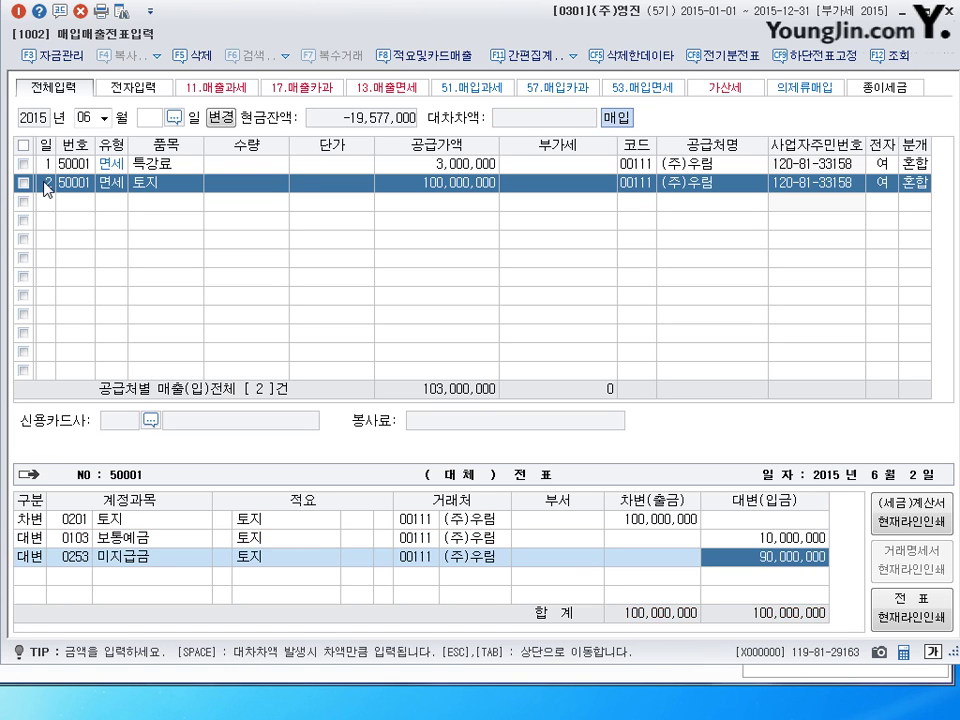
{"action": "key", "text": "Return"}
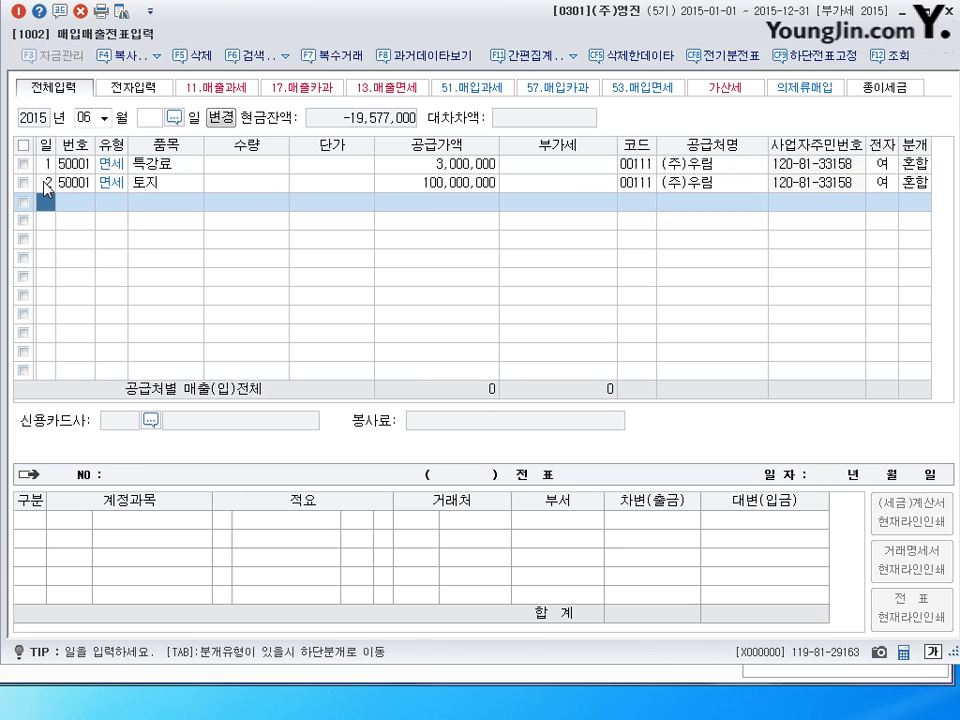
{"action": "left_click", "coordinate": [45, 190]}
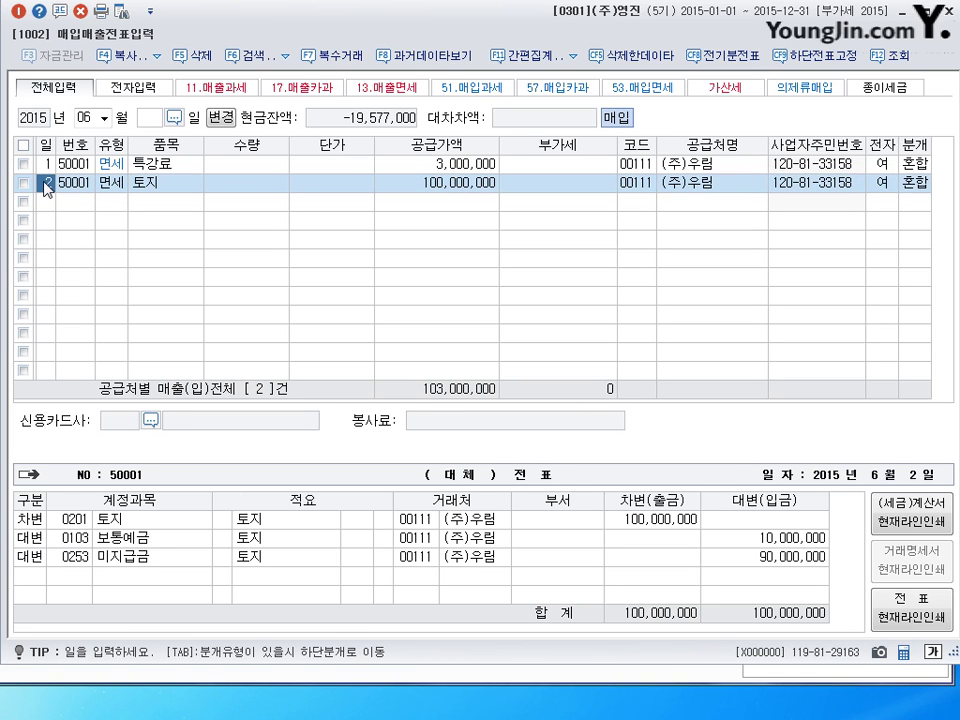